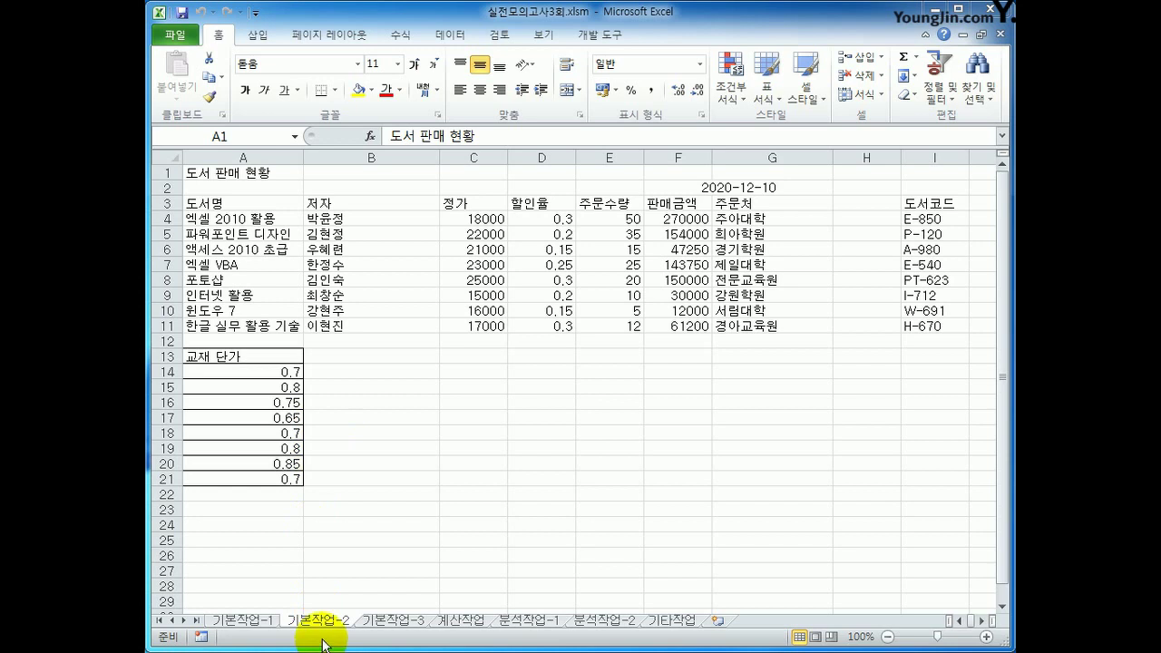
Merge and center the title 도서 판매 현황 across cells A1:G1.
click(251, 171)
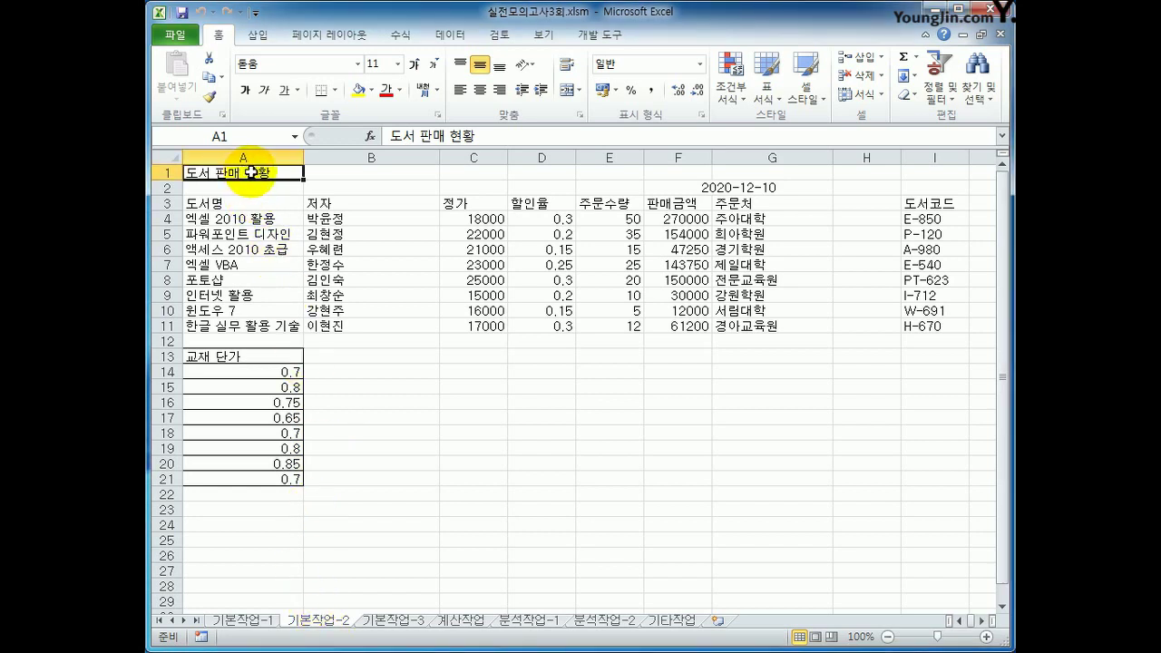
drag(251, 172, 755, 173)
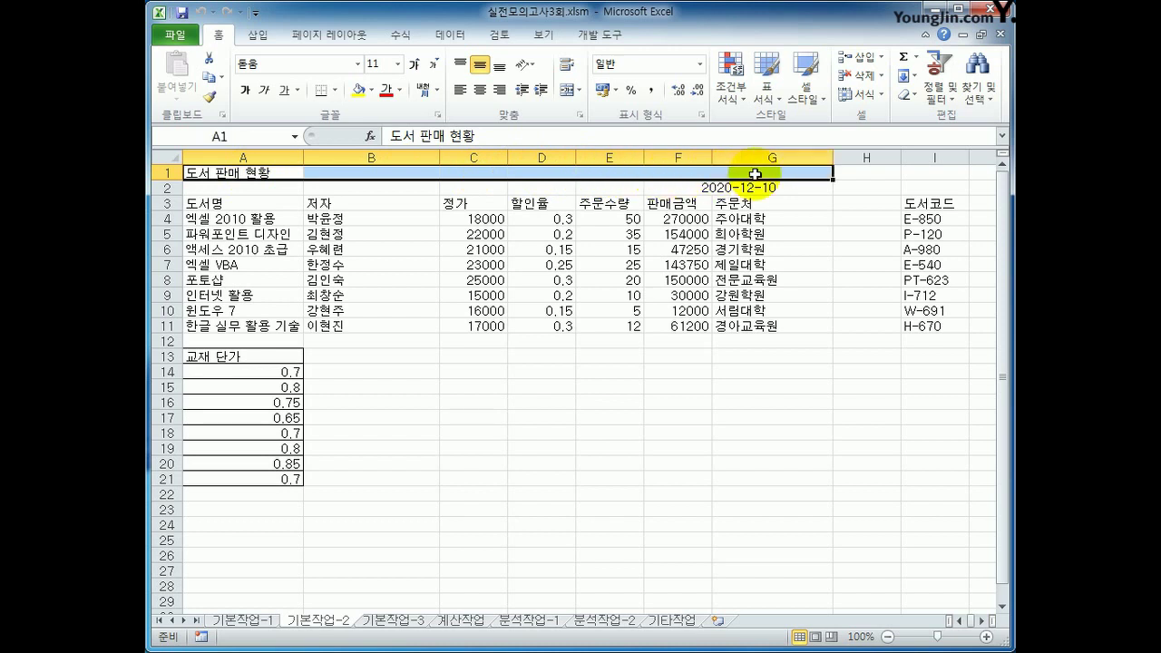
click(568, 91)
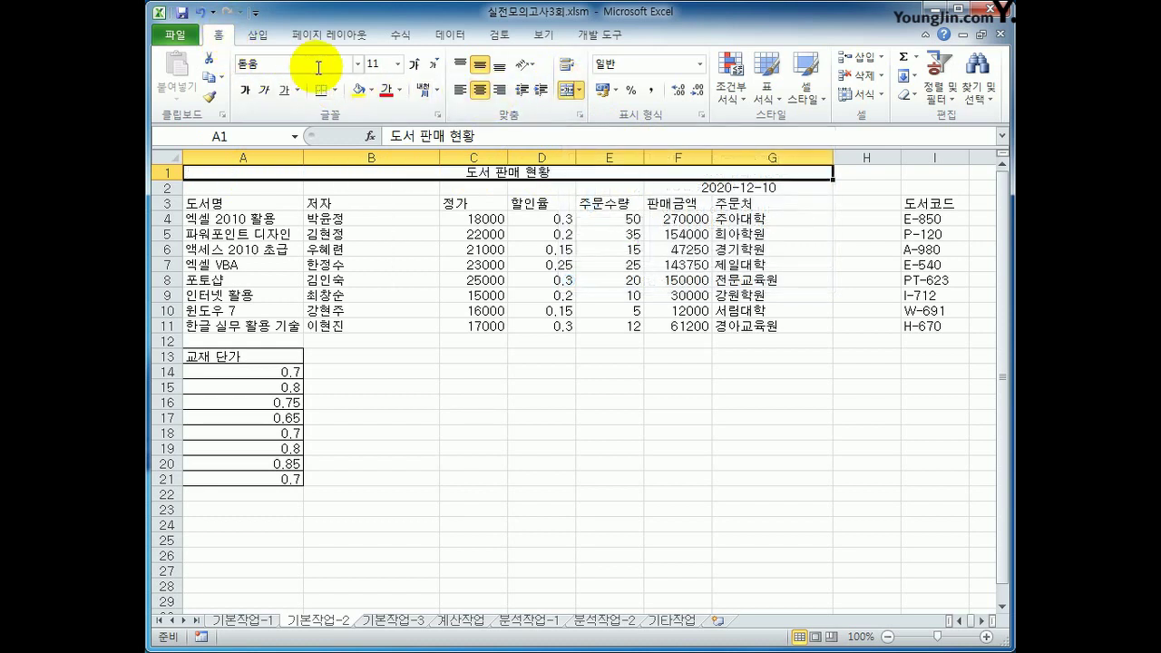
Format the merged title in 굴림체, size 16, with bold and underline.
click(358, 64)
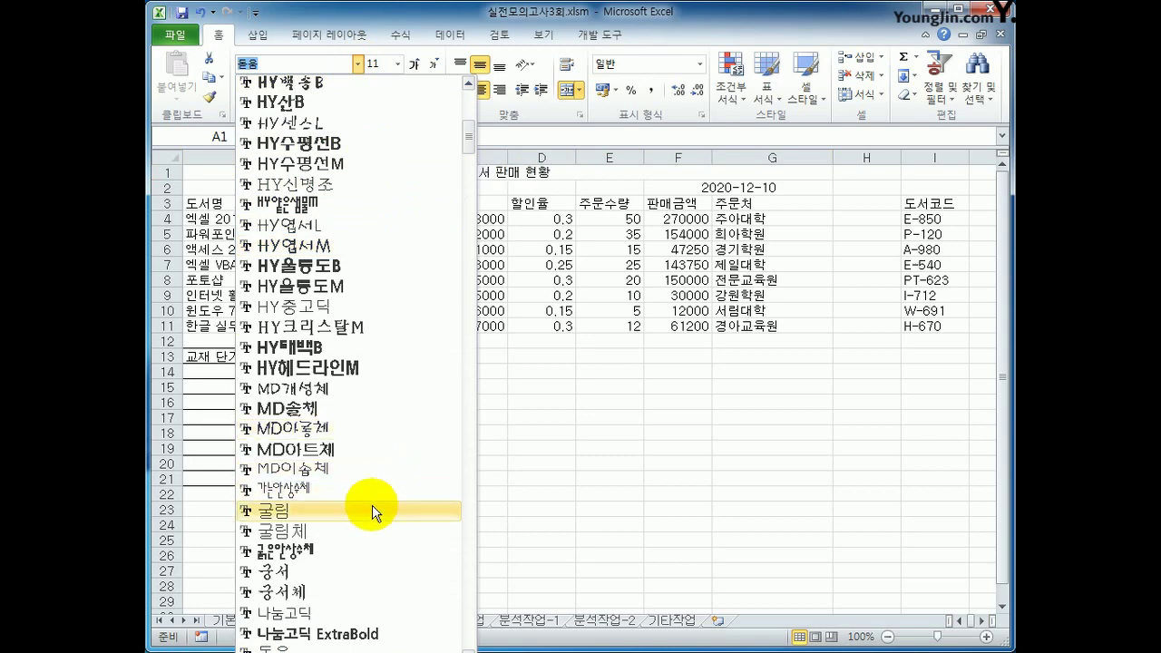
click(371, 528)
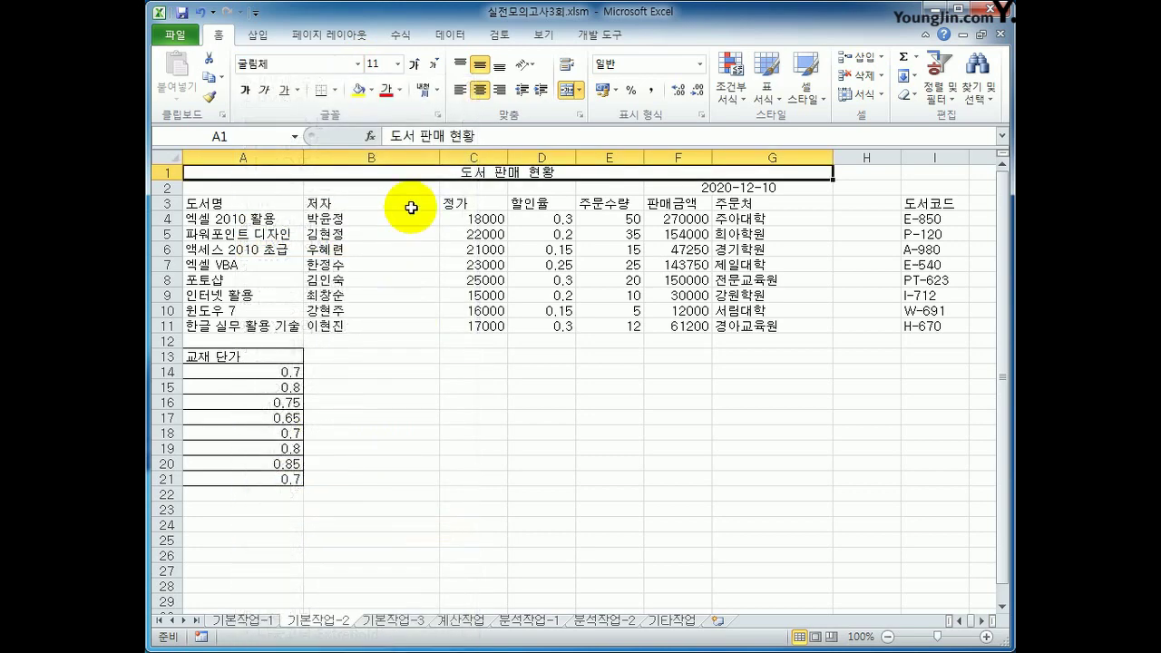
click(399, 65)
click(382, 197)
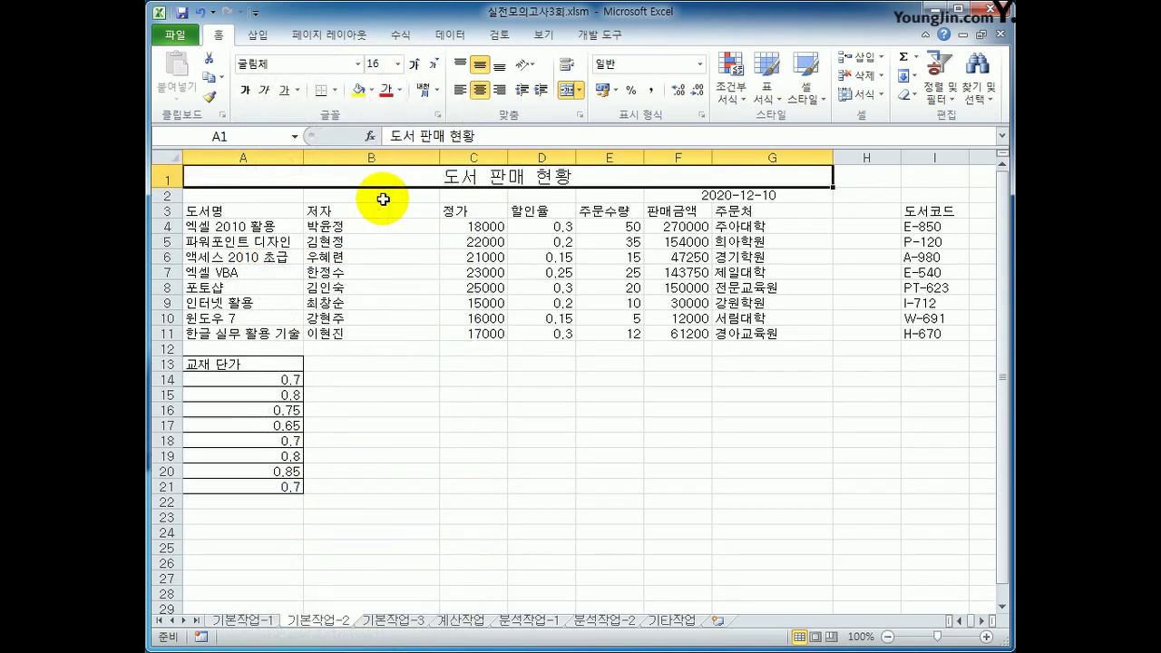
click(245, 90)
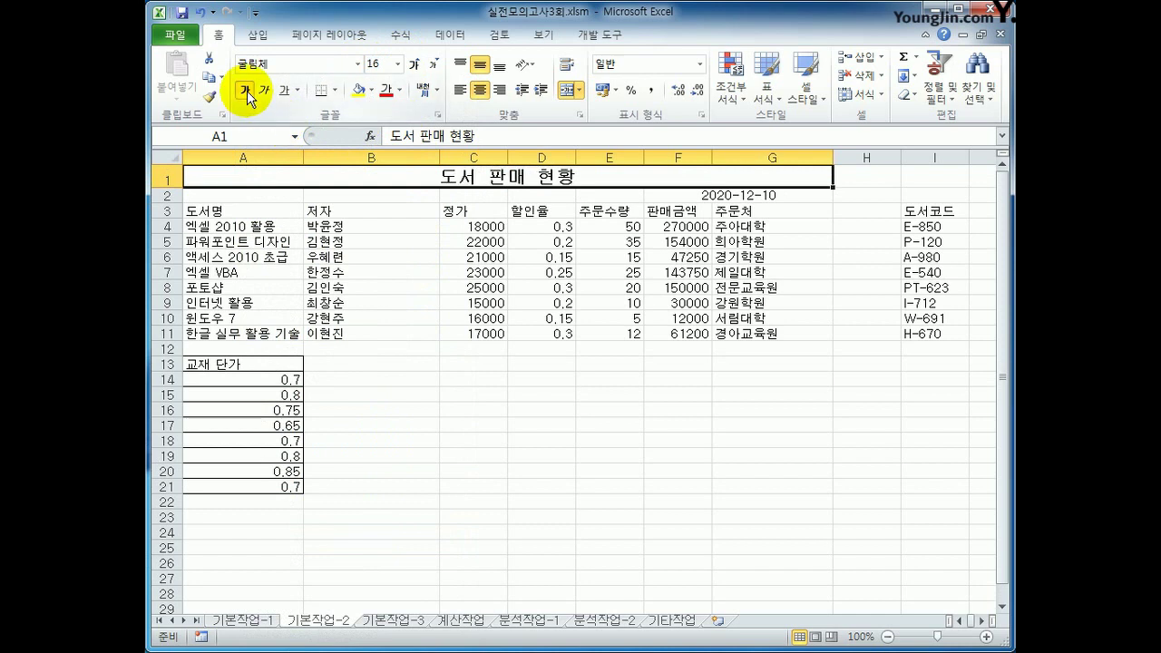
click(283, 91)
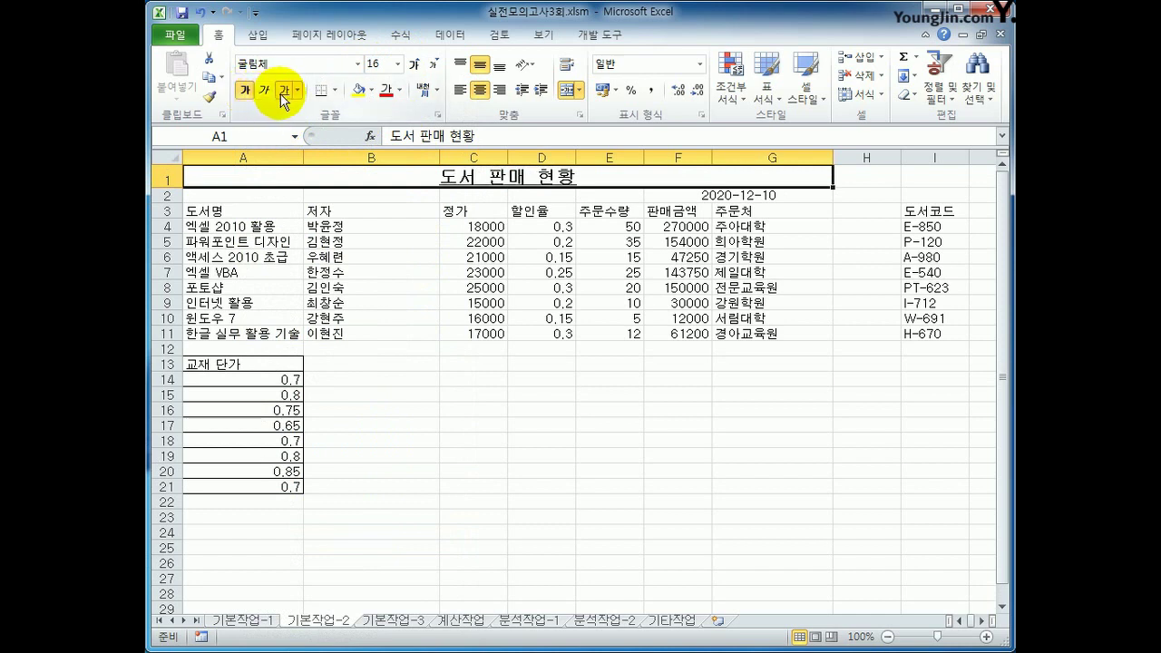
Define a custom number format for the date in F2, starting with yyyy년 mm월 dd일.
click(729, 196)
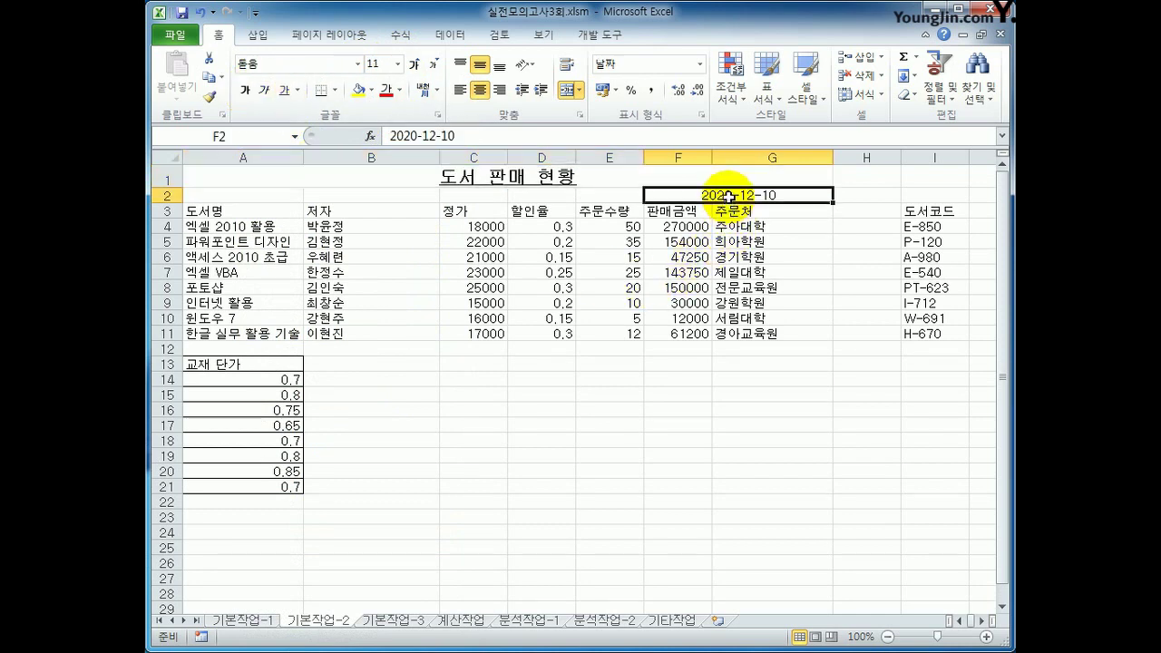
right_click(728, 196)
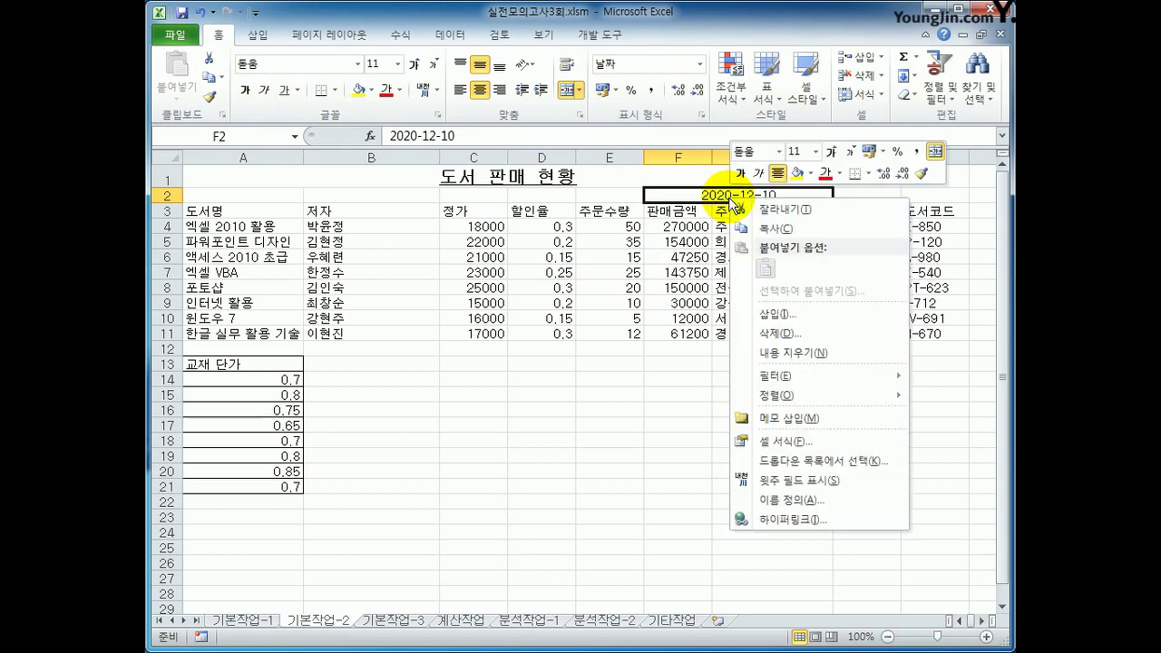
click(821, 421)
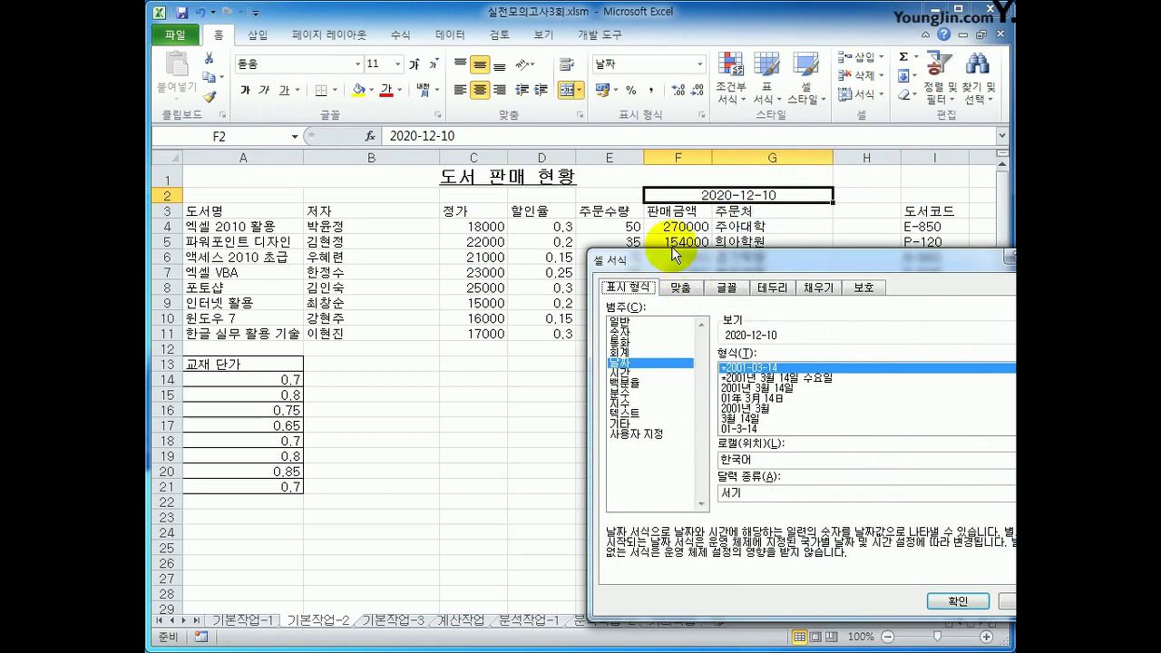
drag(658, 257, 336, 104)
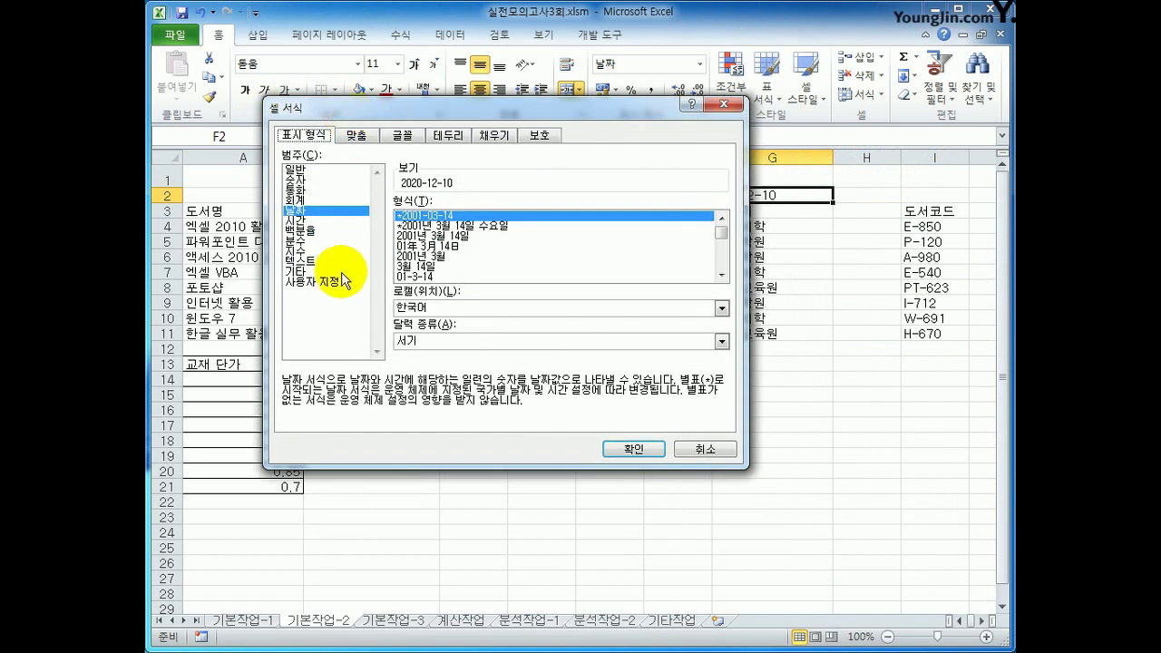
click(319, 283)
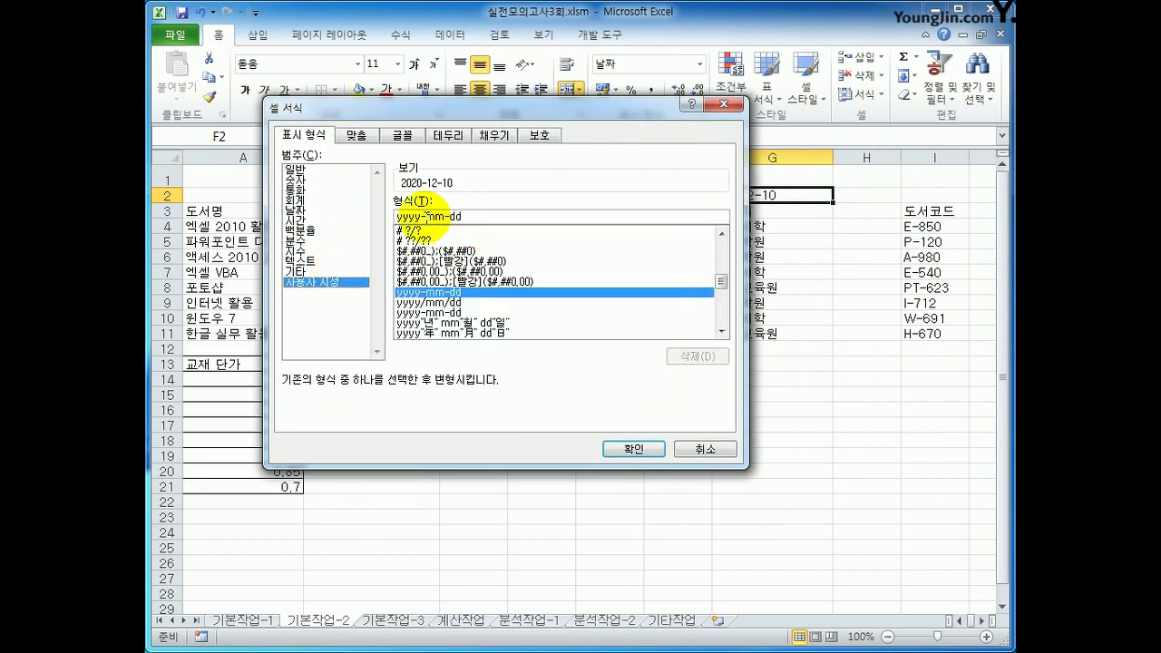
drag(419, 216, 426, 216)
text(s)
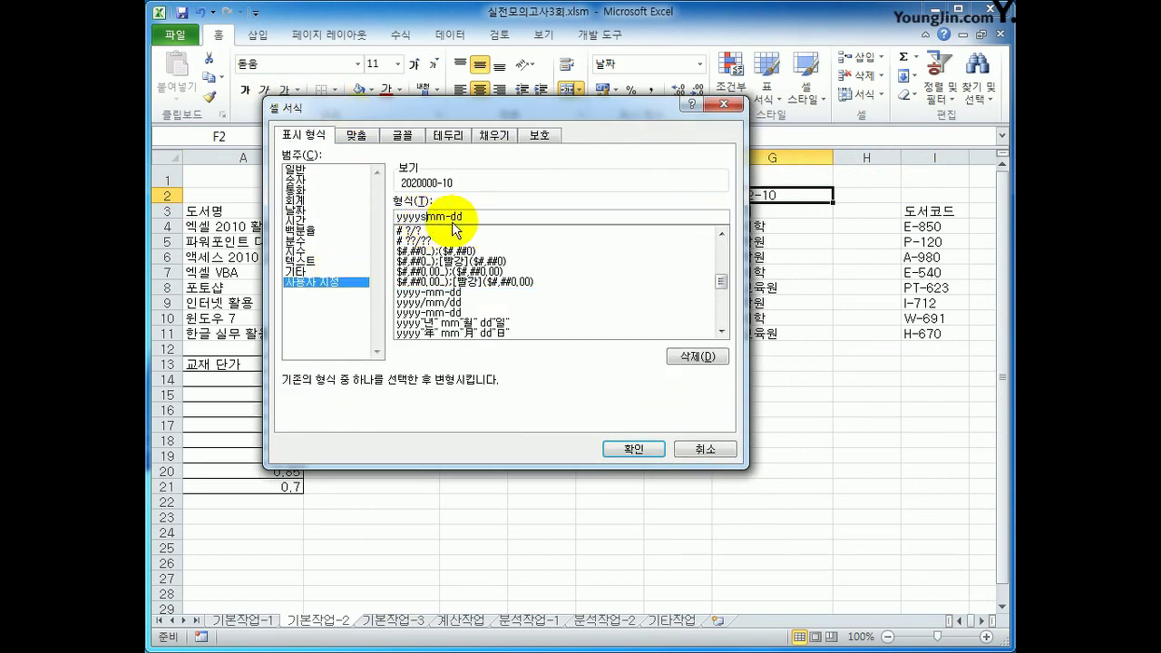
key(BackSpace)
text(년)
key(Delete)
text(월 dd)
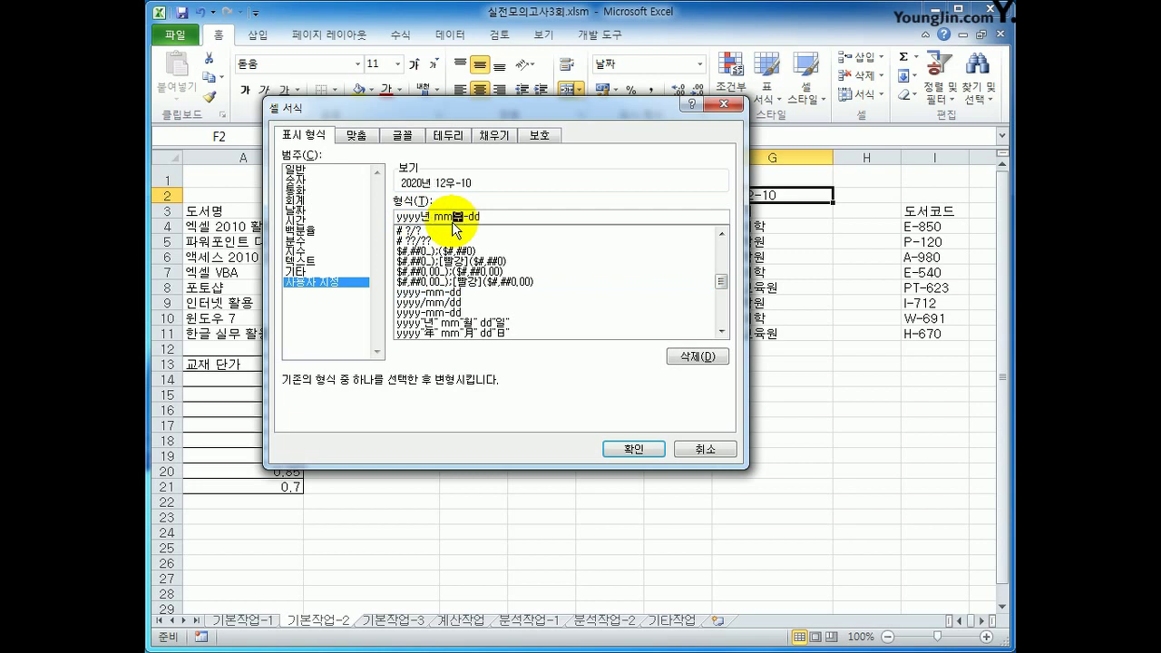
text(일)
Append the weekday code (aaaa) after a space in the custom date format and apply it to F2.
text((aaaa)
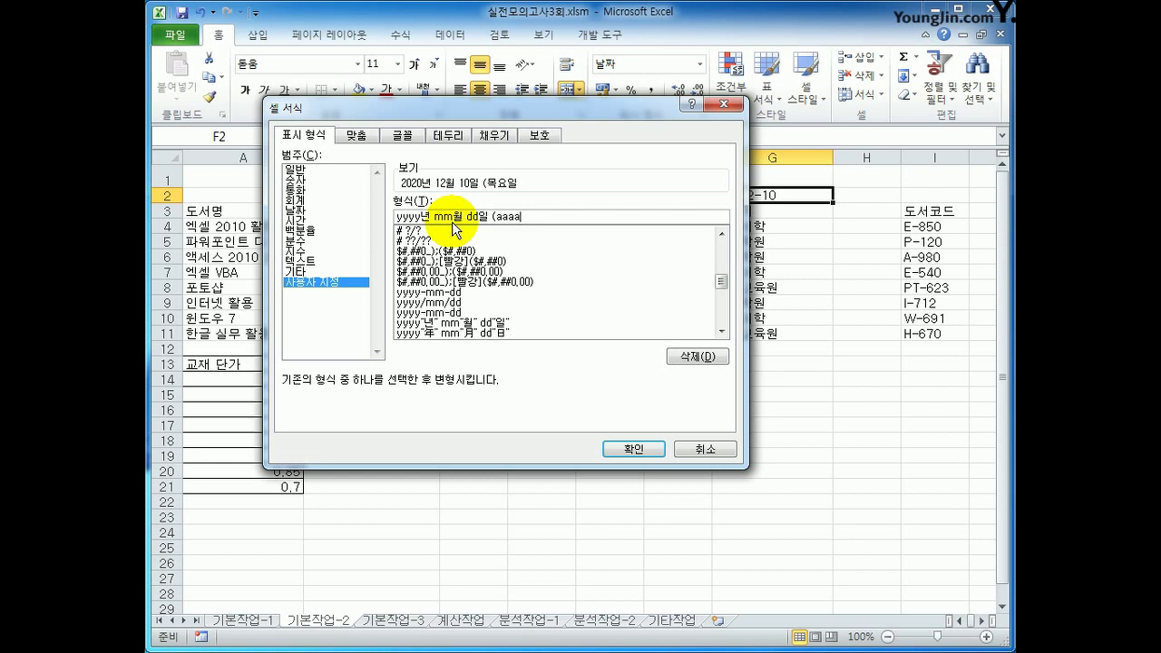
key(BackSpace)
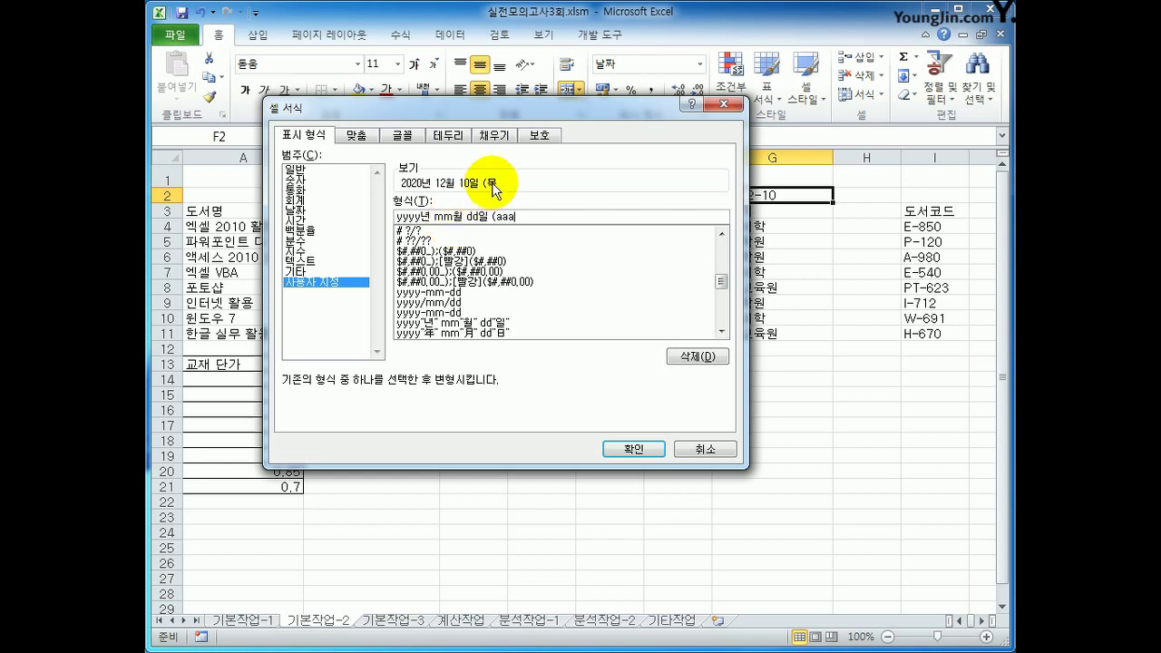
text(a)
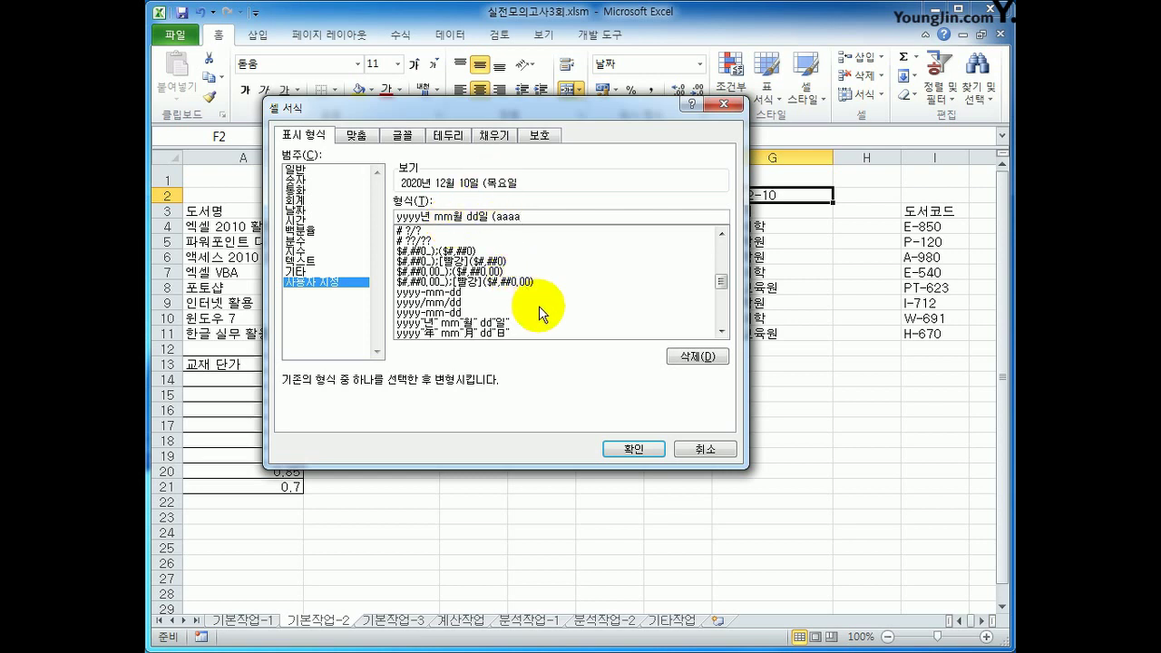
text())
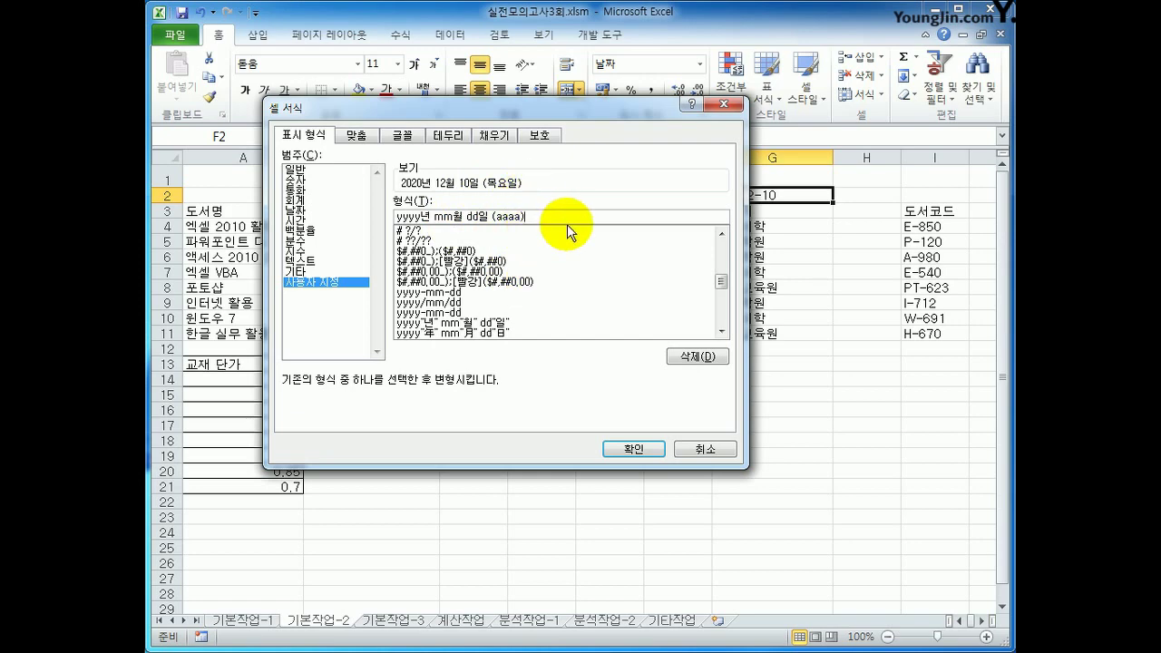
click(611, 453)
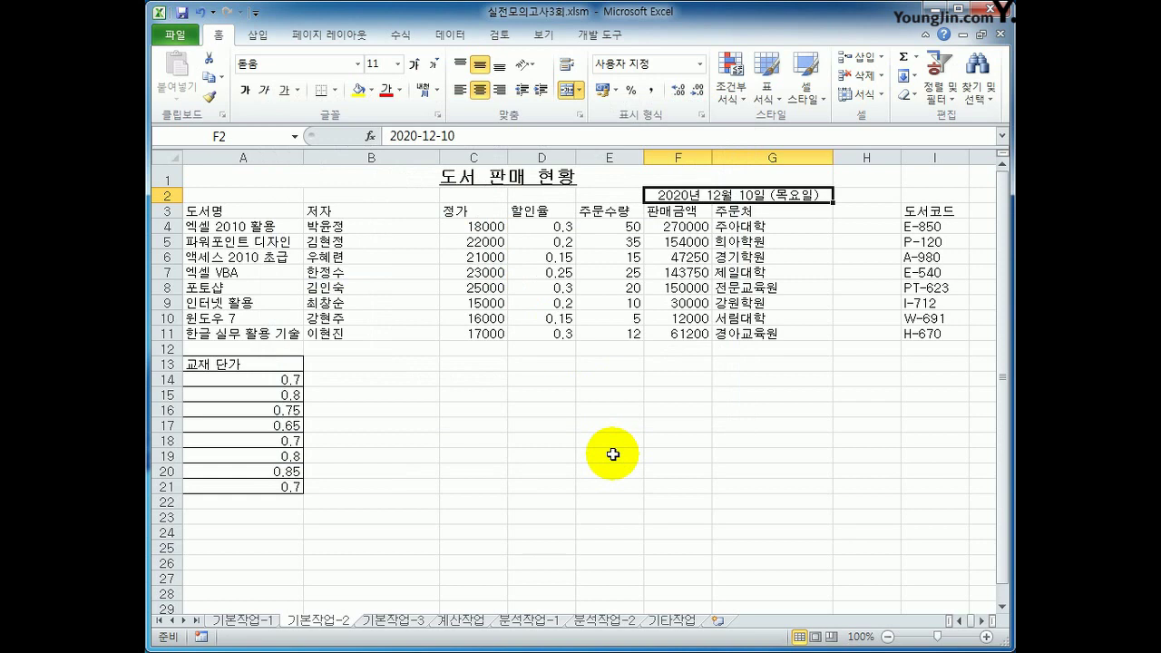
Cut the 도서코드 column I3:I11 and insert the cut cells at A3, ahead of the 도서명 column.
drag(932, 211, 934, 333)
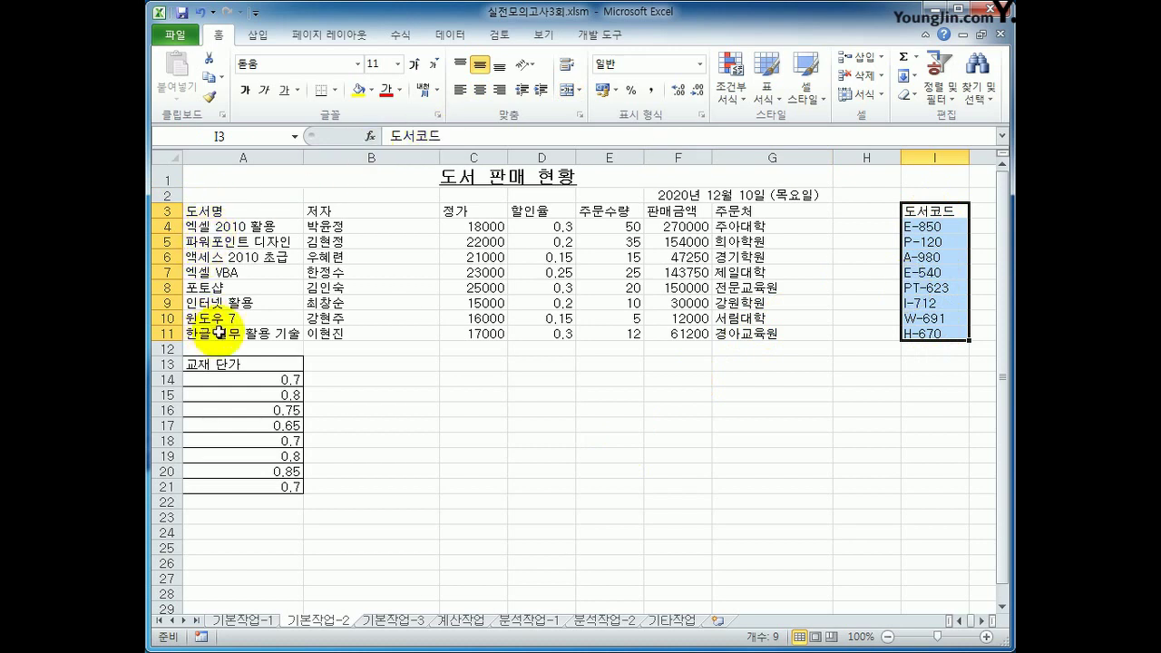
click(211, 66)
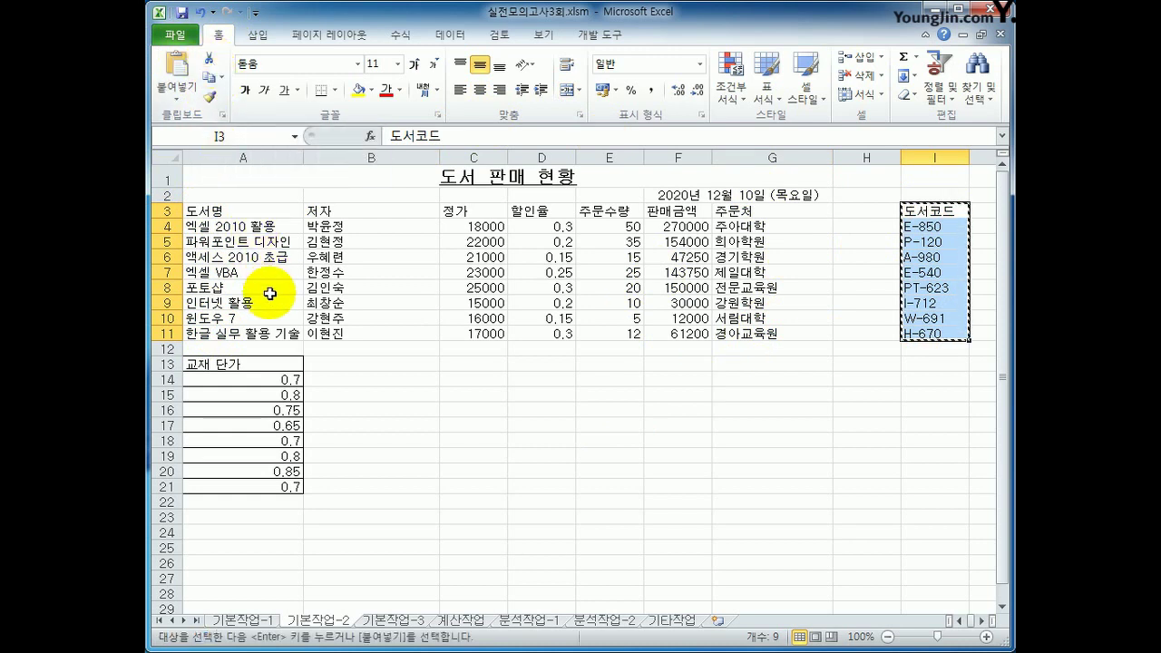
click(236, 211)
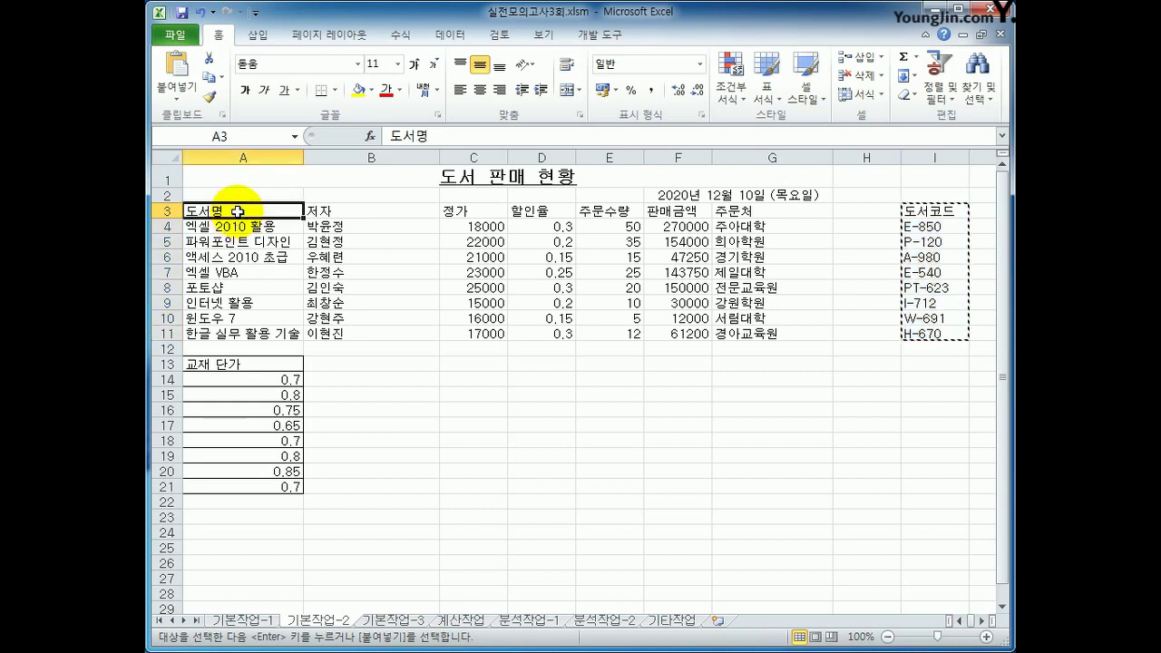
right_click(237, 212)
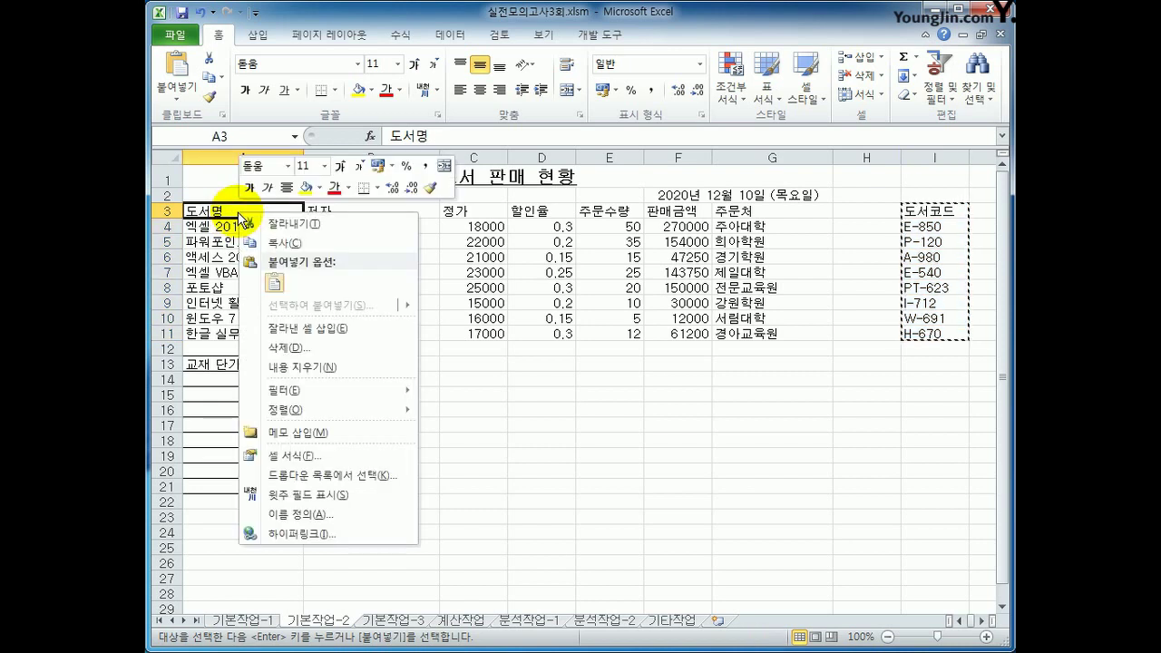
click(350, 329)
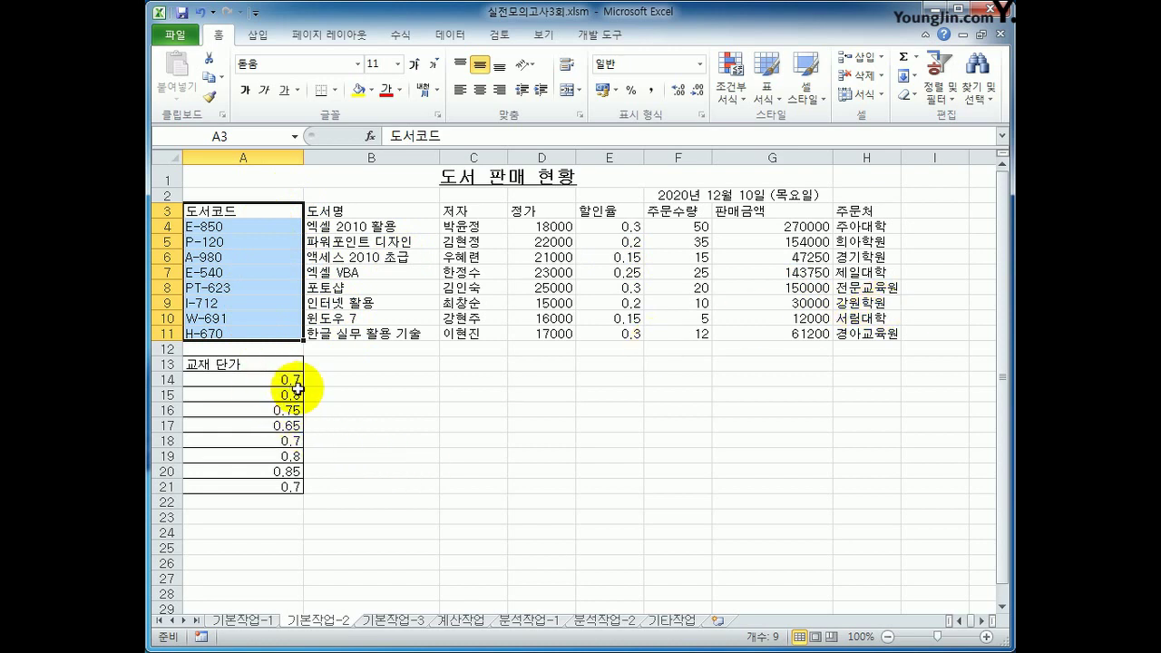
Copy the 정가 values D4:D11 and paste them onto A14:A21 as values only with the multiply operation.
click(541, 226)
drag(541, 226, 535, 335)
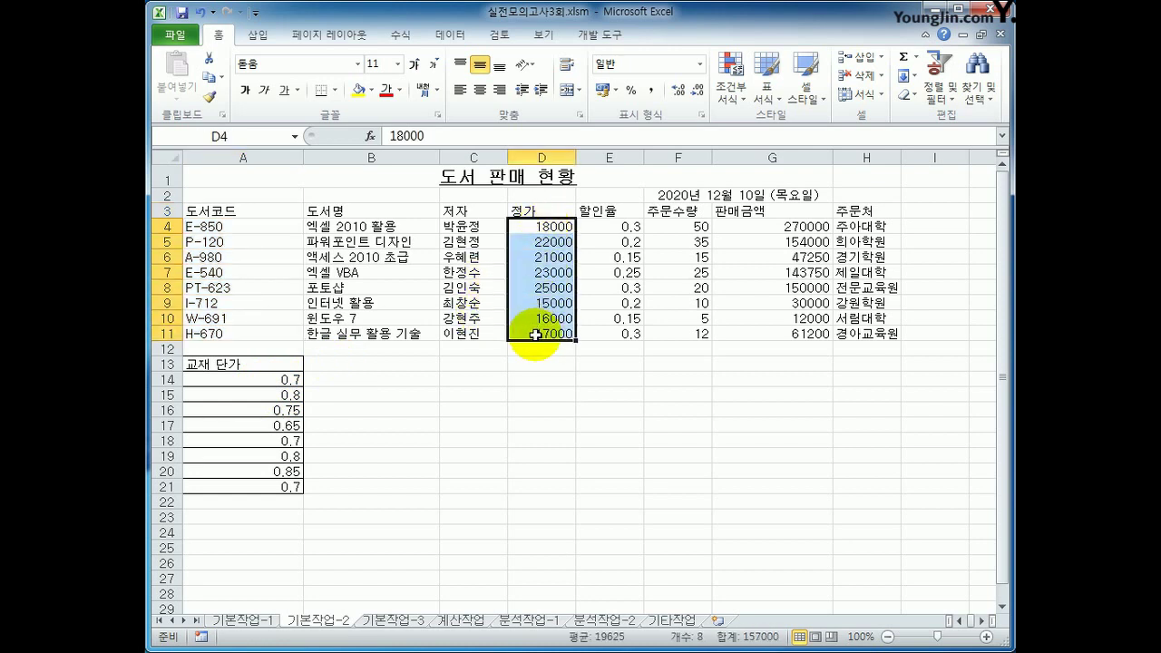
click(211, 80)
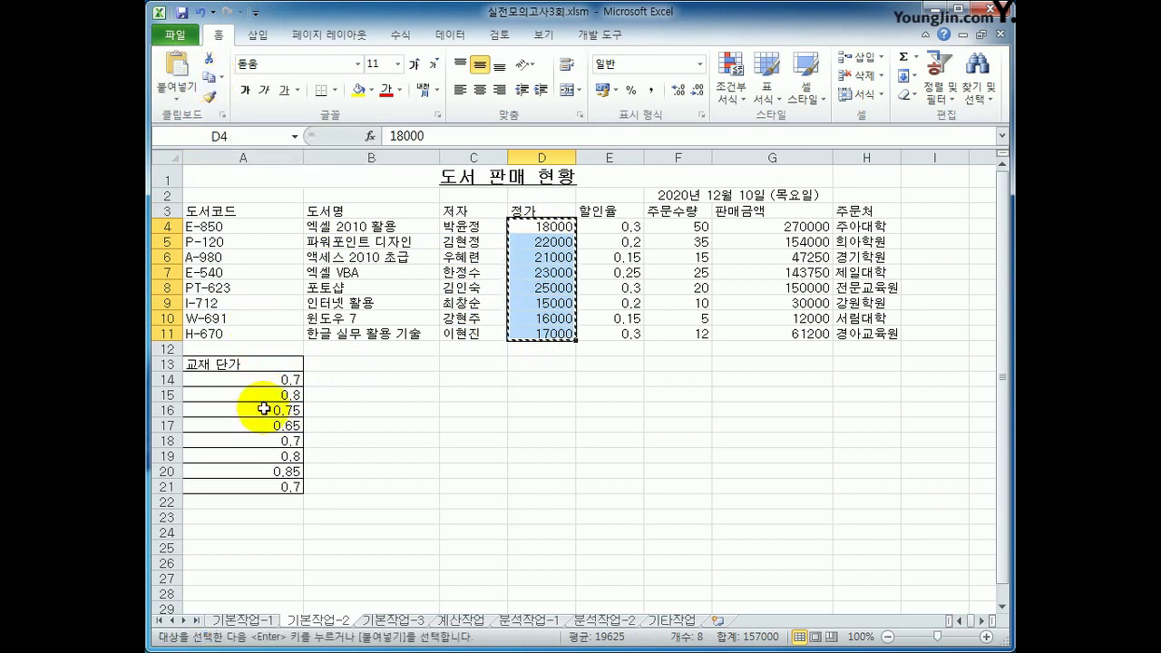
drag(258, 379, 264, 487)
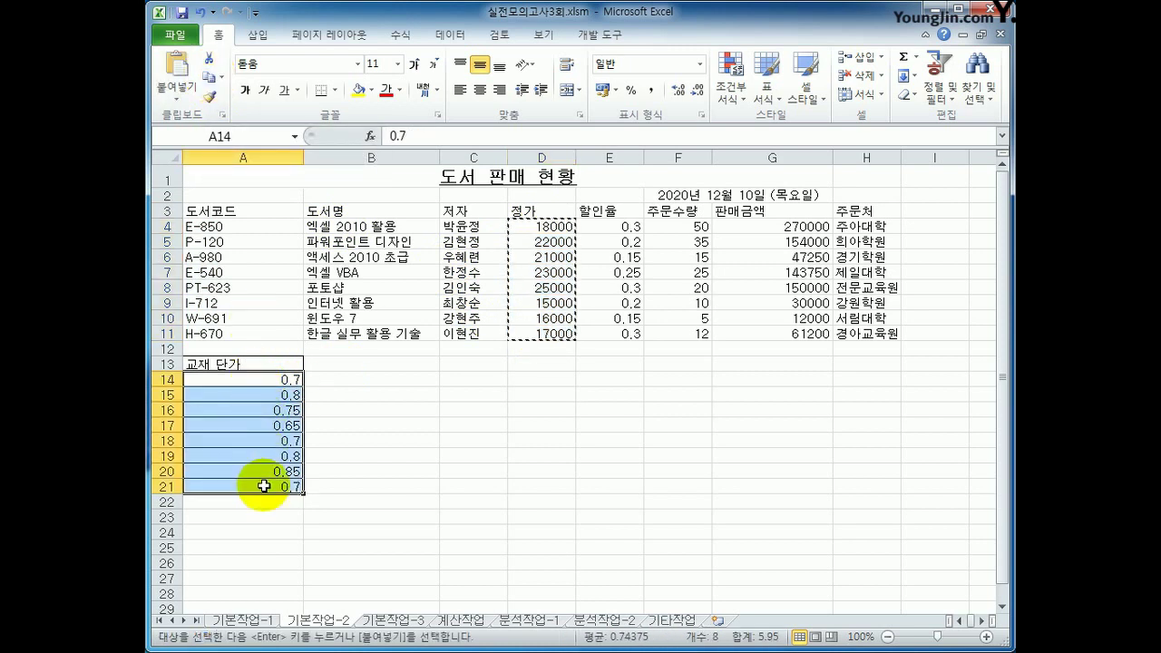
right_click(273, 380)
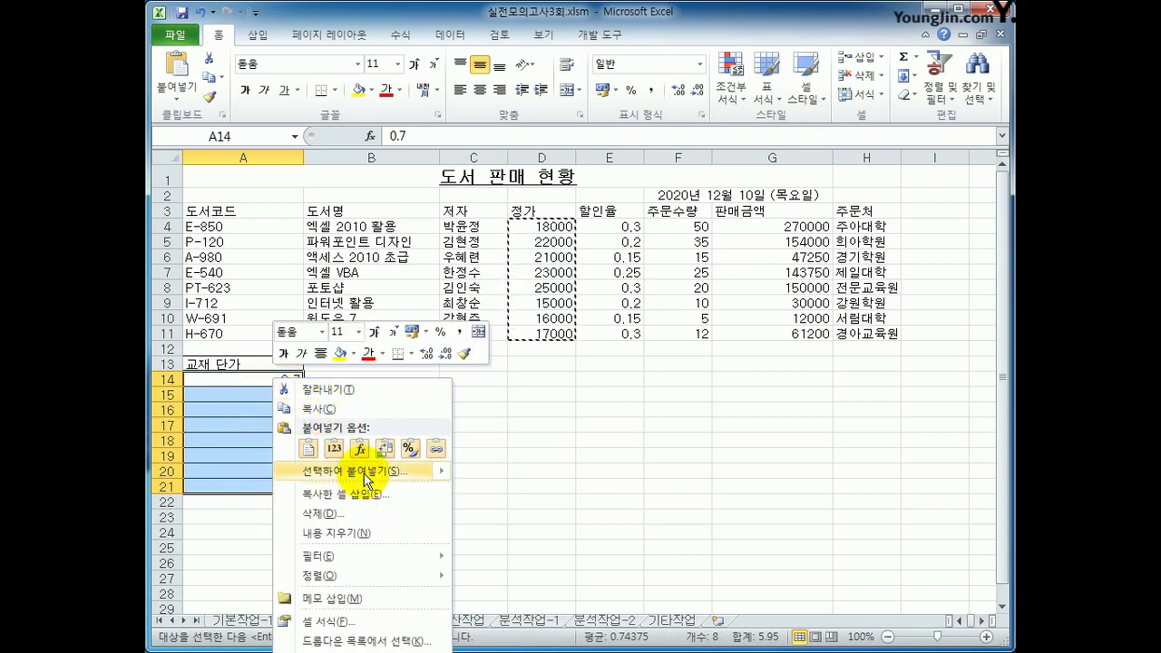
click(355, 471)
drag(373, 352, 727, 319)
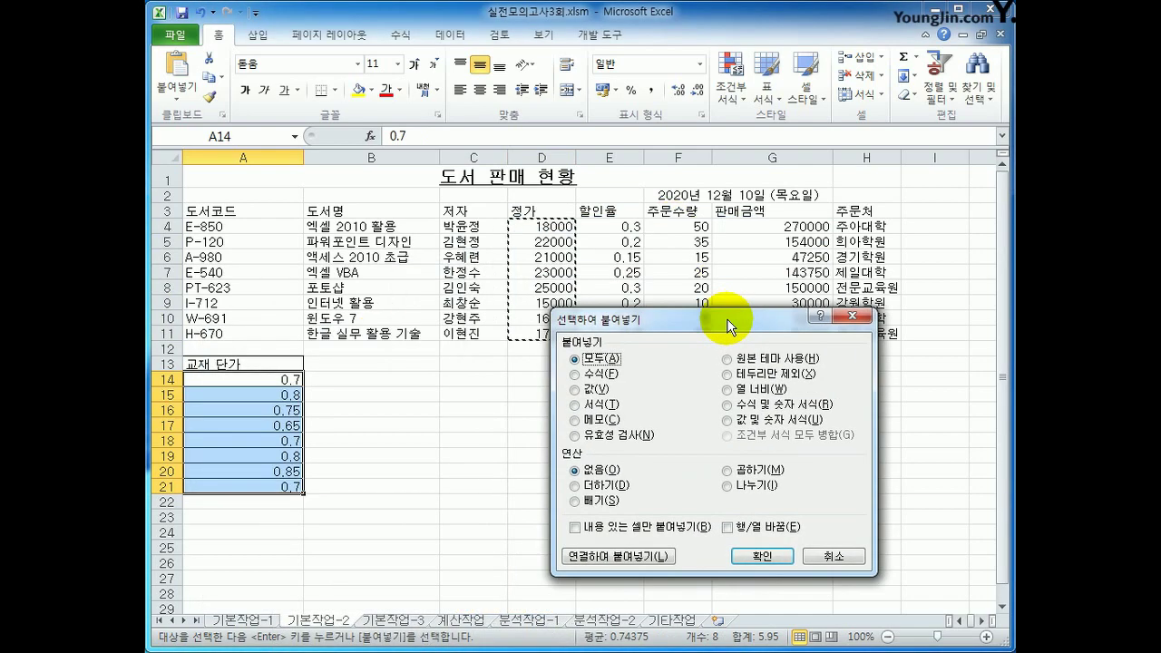
click(575, 389)
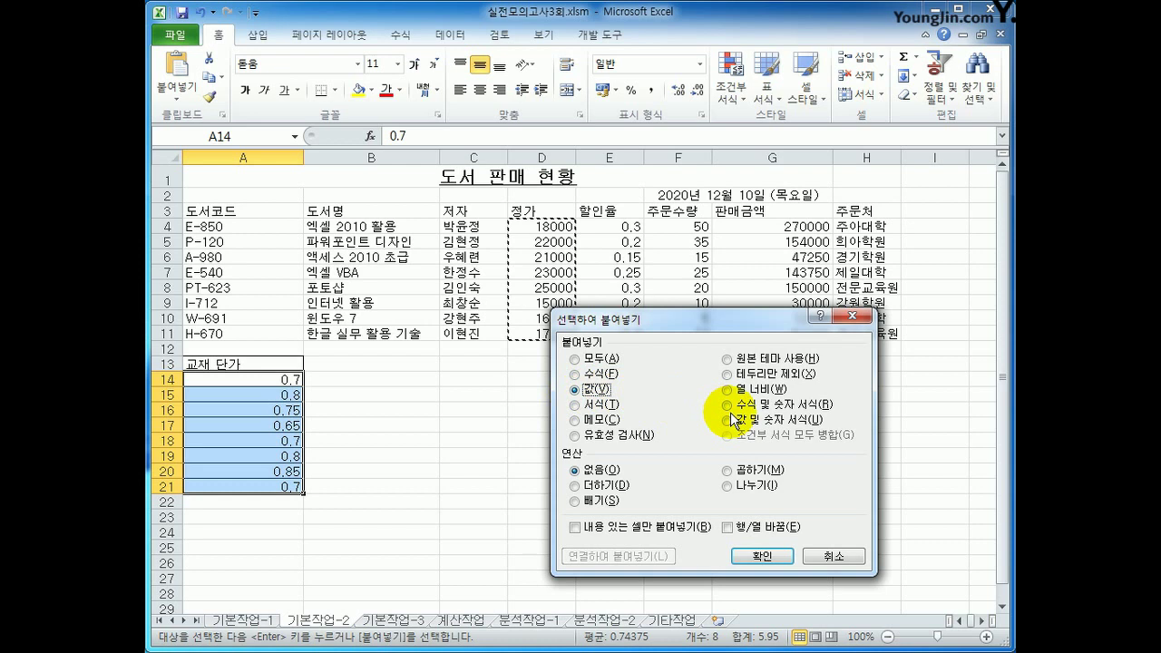
click(745, 470)
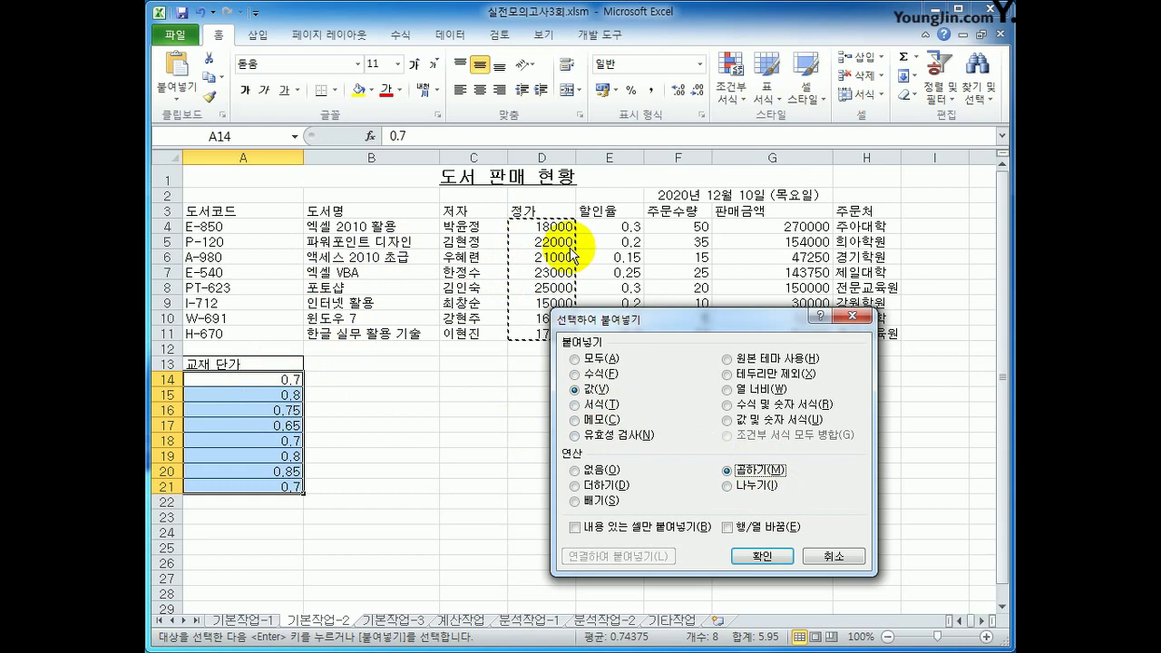
click(761, 556)
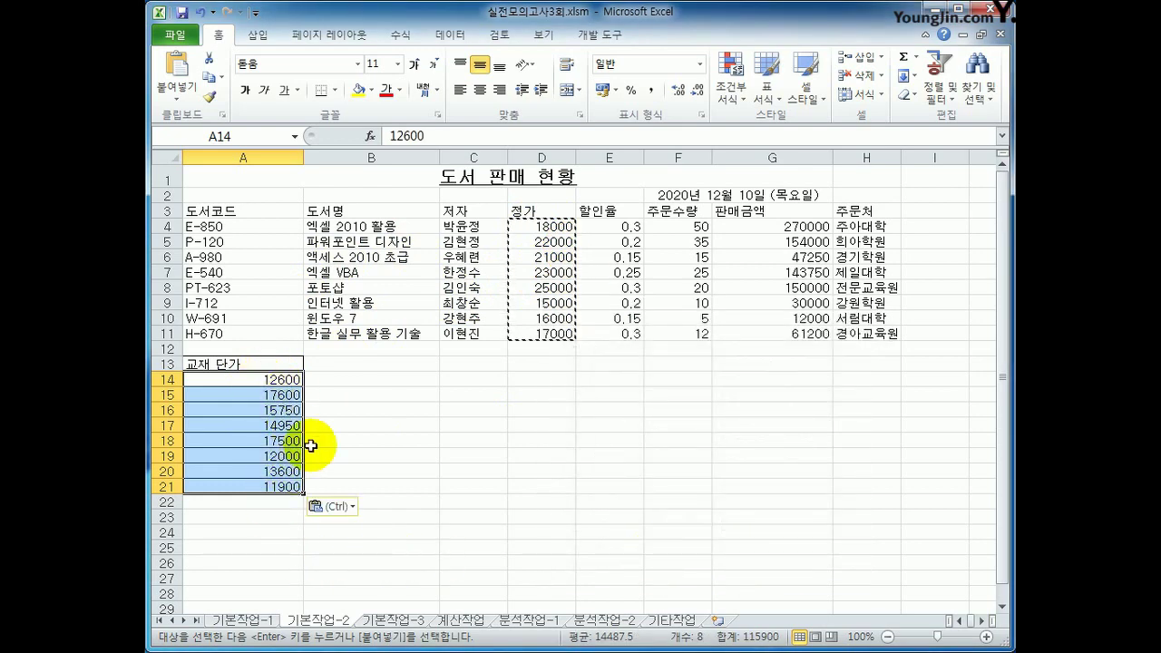
click(258, 488)
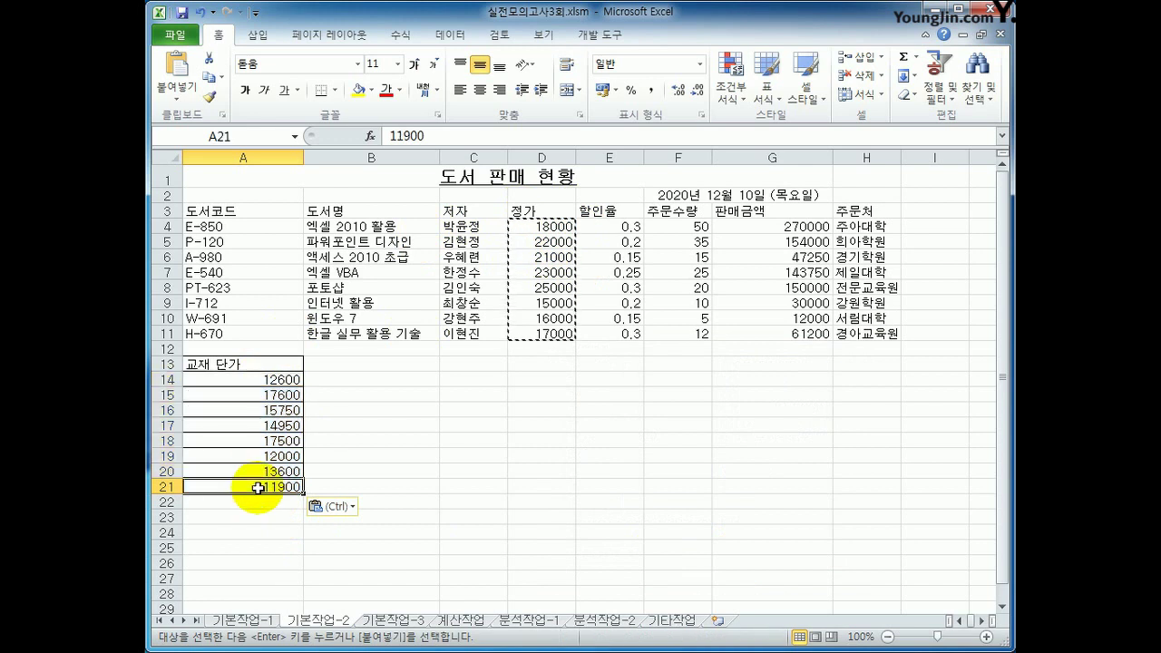
Apply all borders to the book sales table A3:H11.
drag(212, 211, 844, 344)
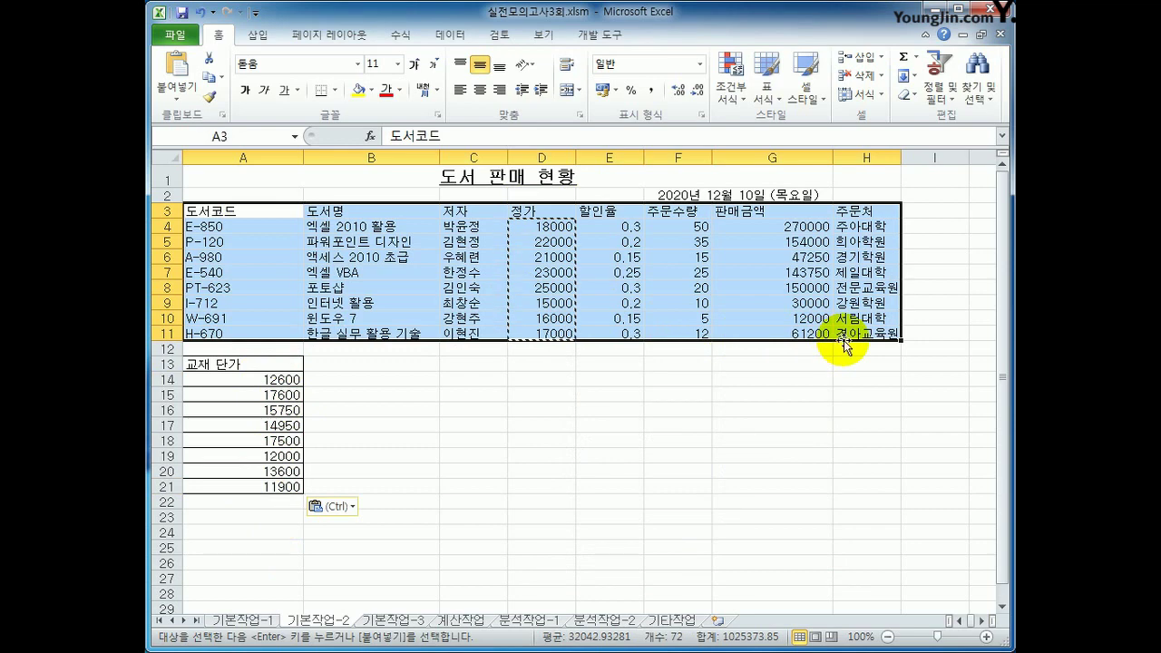
click(337, 91)
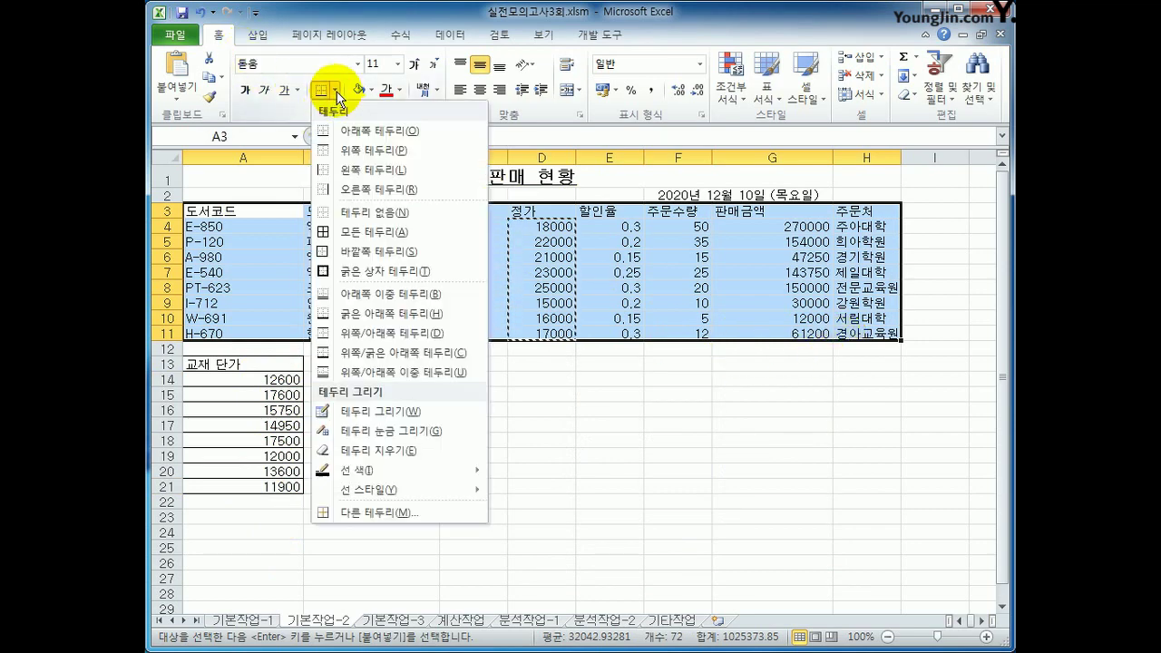
click(388, 231)
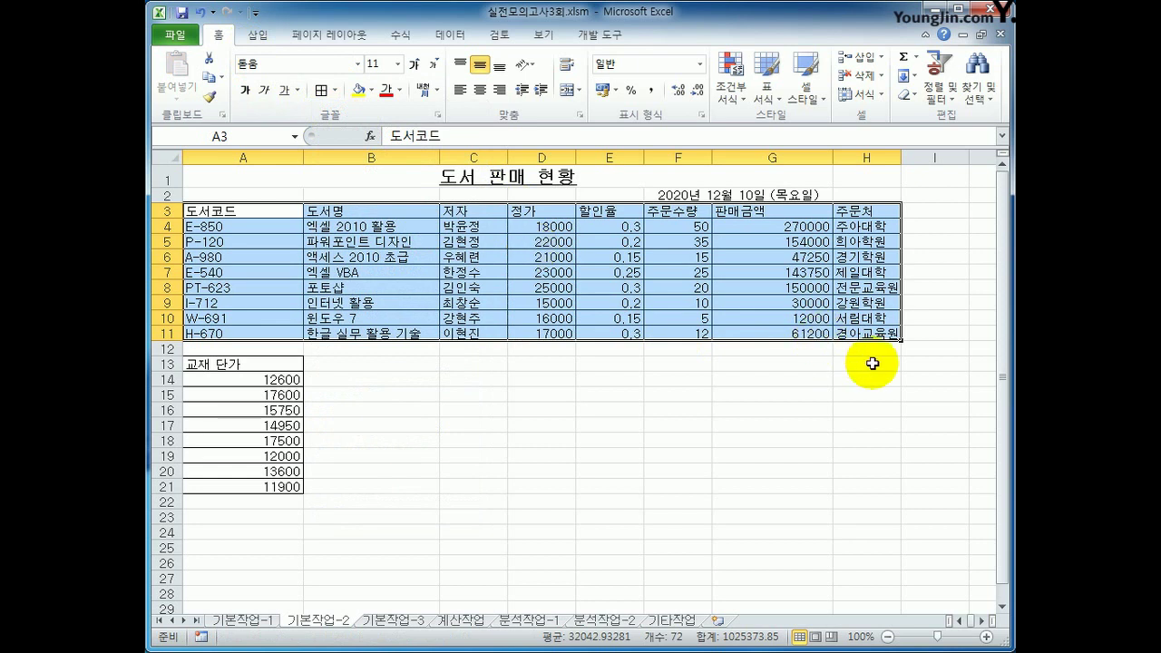
click(880, 334)
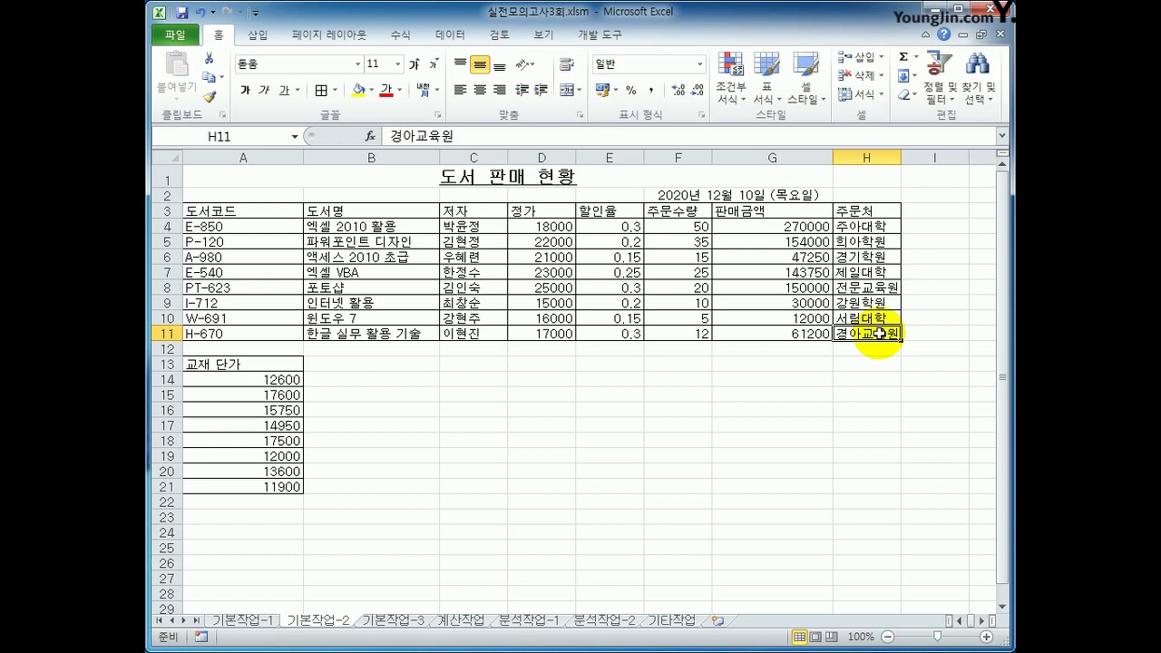
On the 기본작업-3 sheet, copy the 부서 header and 대리점팀 value from A3:A4 to A17.
click(426, 622)
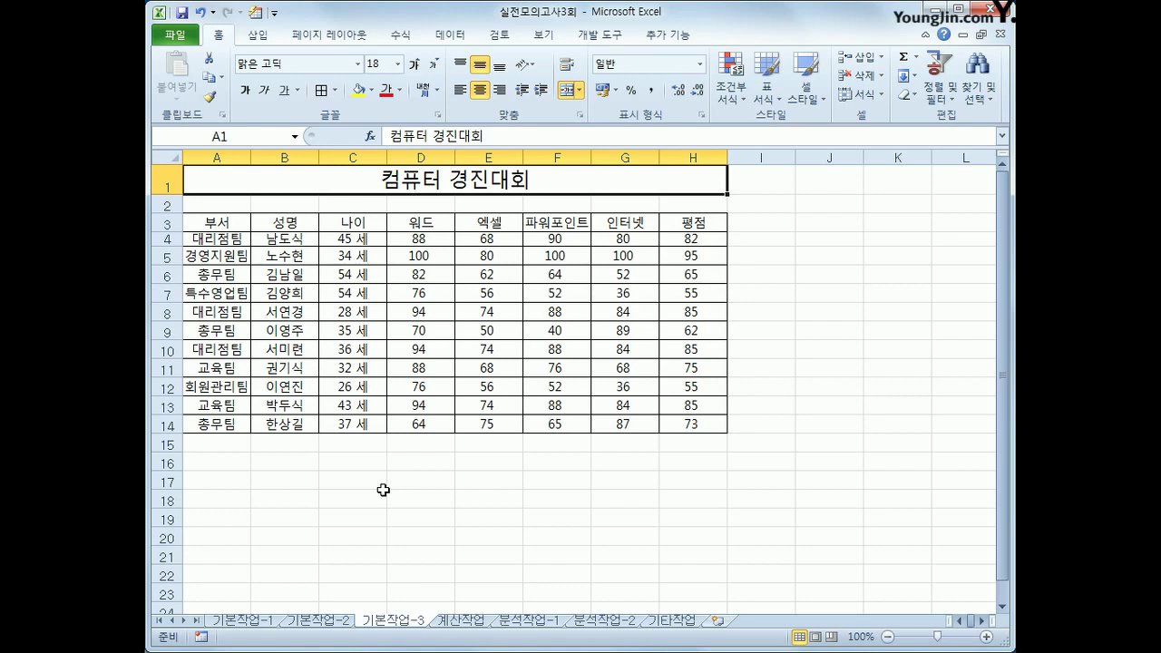
click(229, 222)
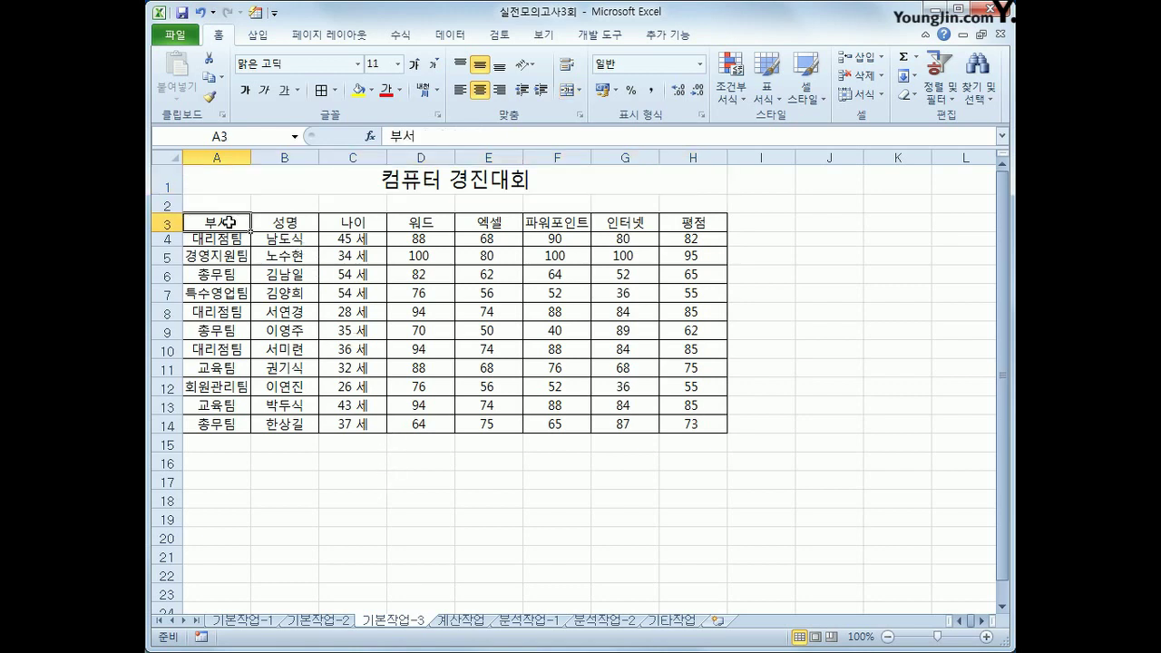
drag(237, 220, 236, 241)
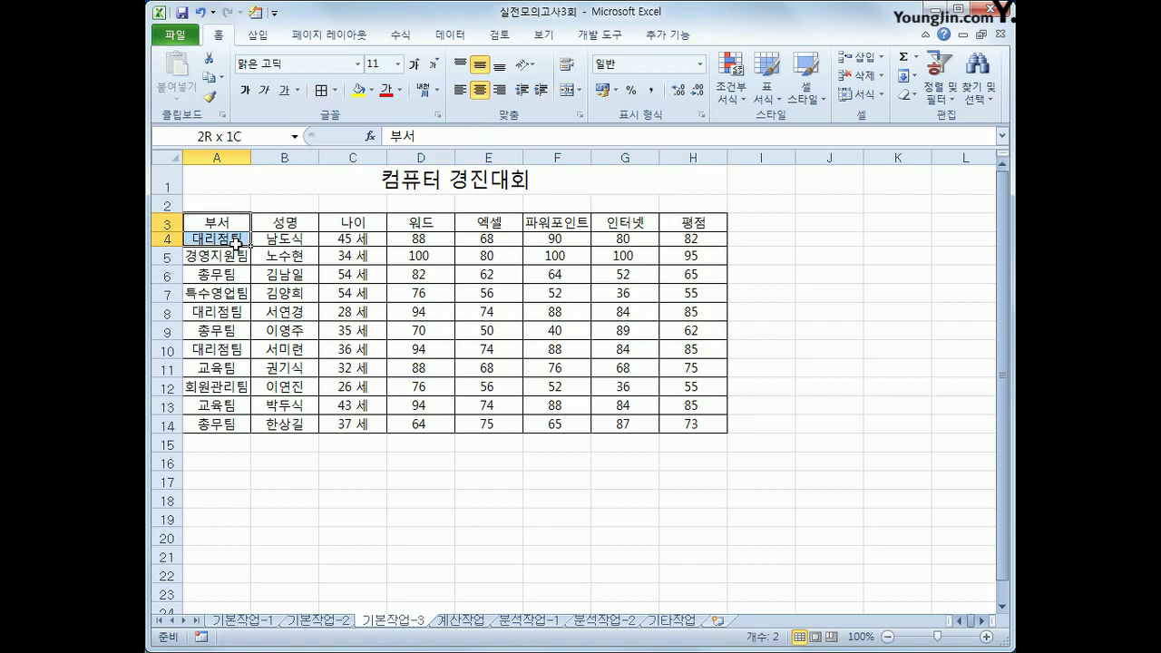
key(ctrl+c)
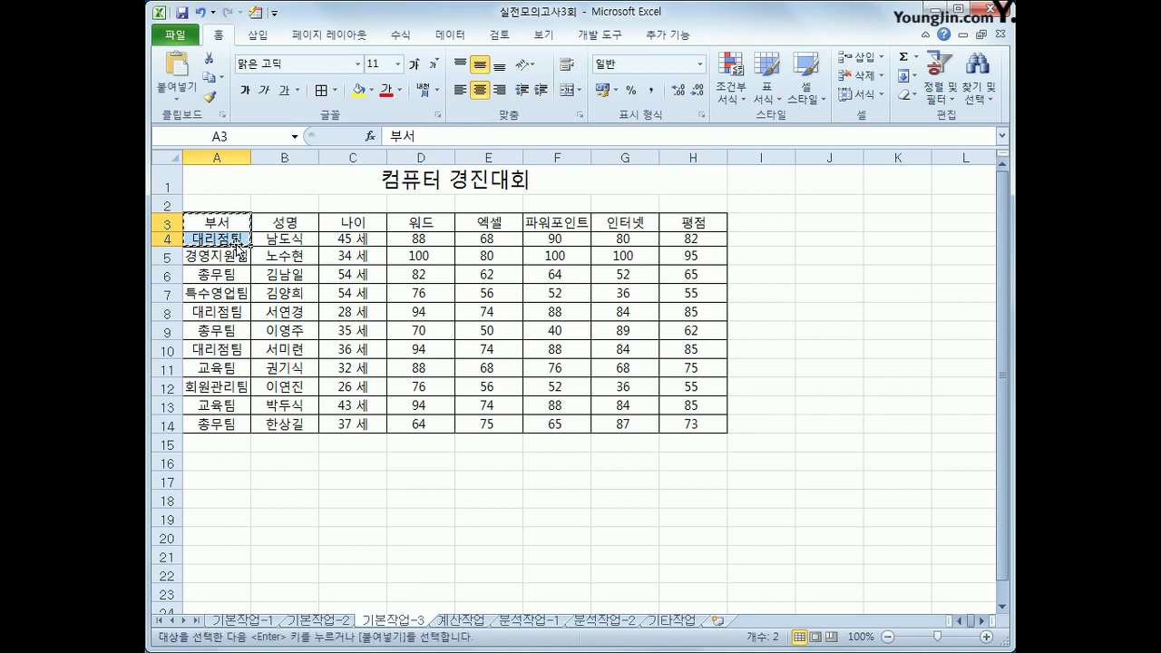
click(205, 490)
click(209, 480)
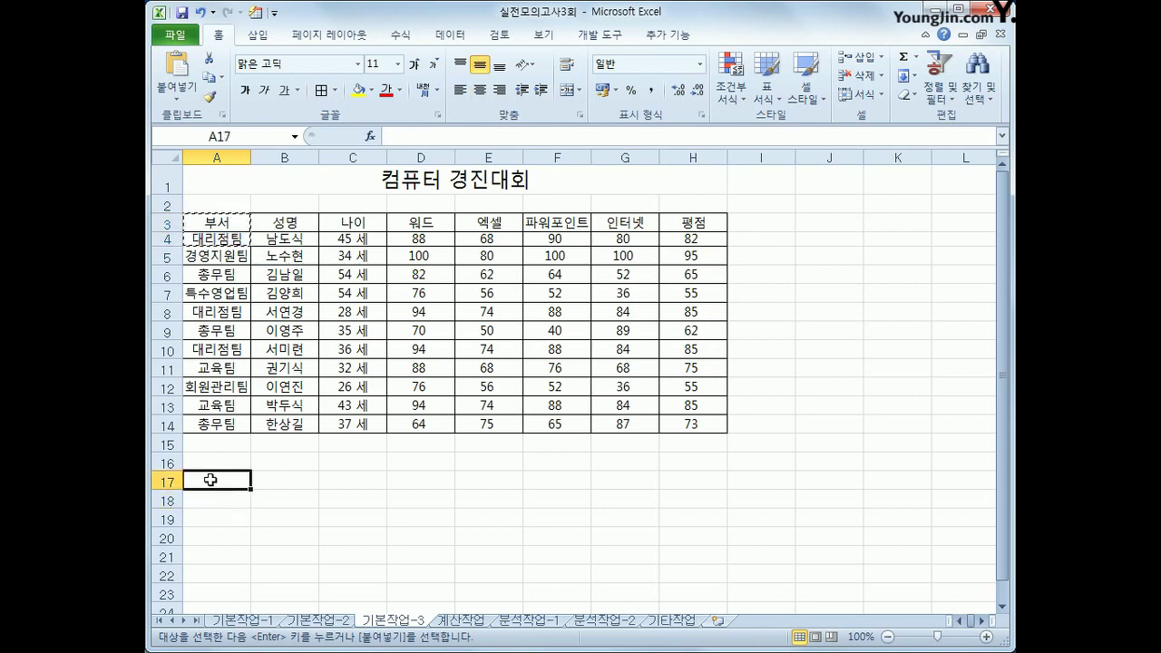
key(ctrl+v)
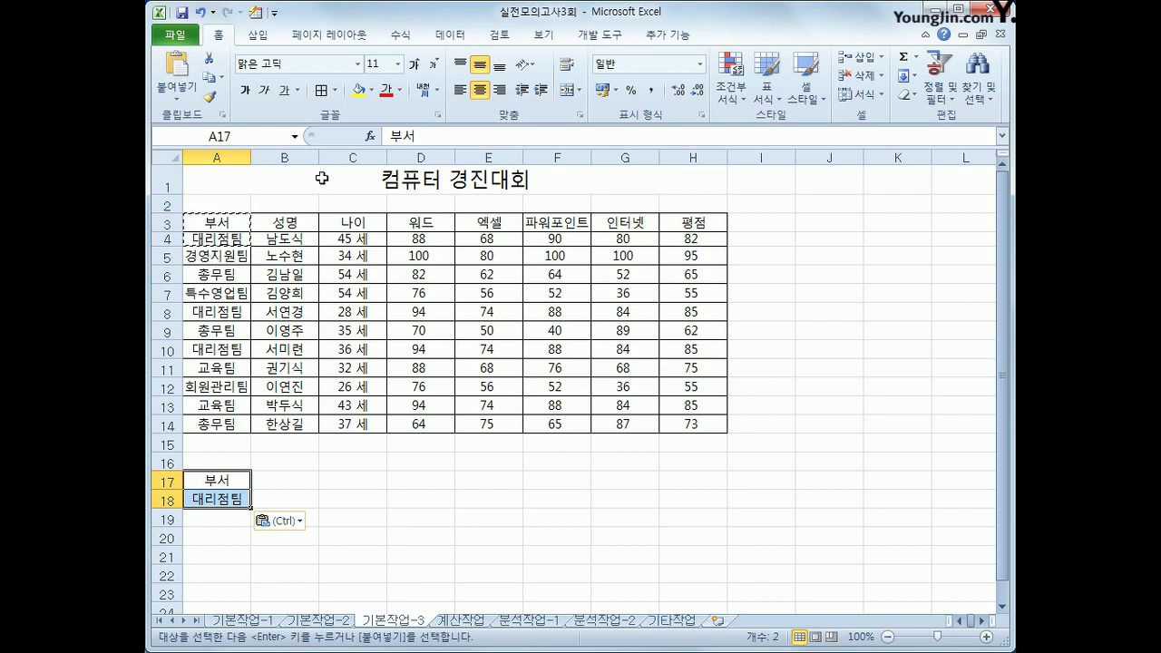
Copy the 평점 header from H3 into both B17 and C17 of the criteria range.
click(698, 225)
key(ctrl+c)
click(272, 481)
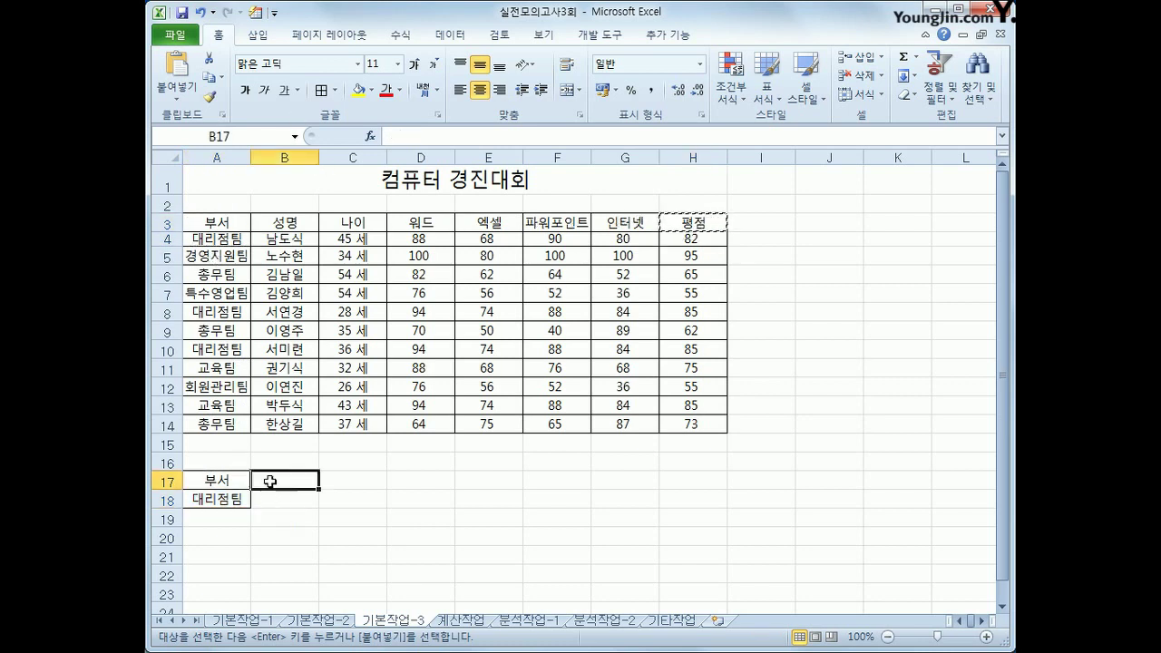
click(367, 478)
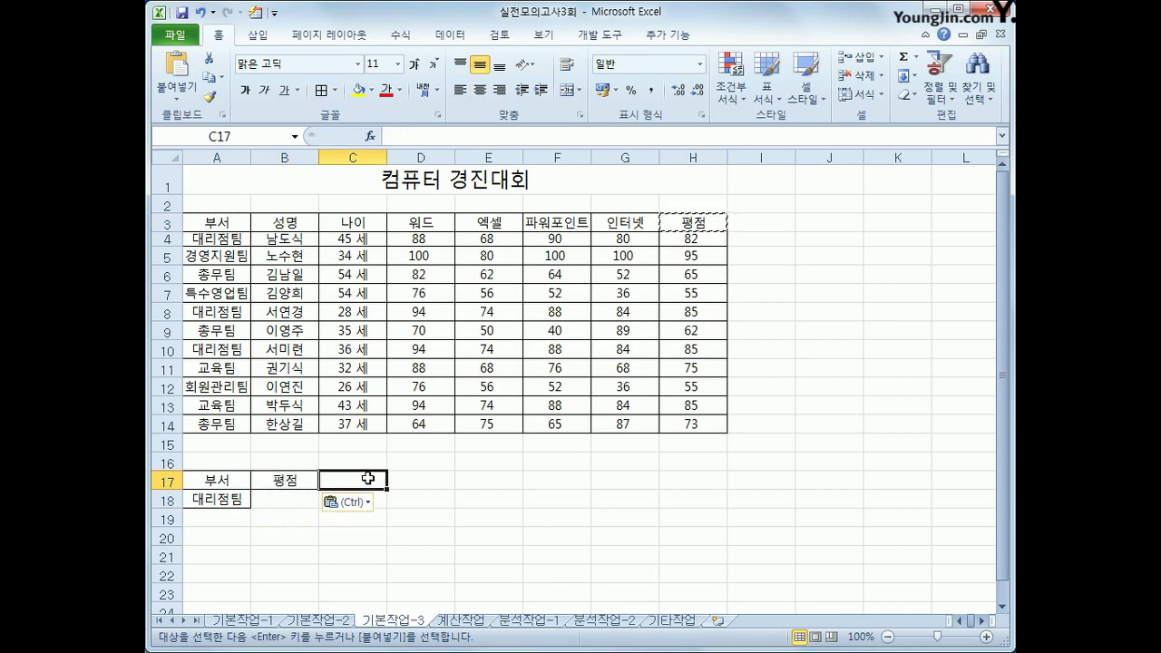
key(ctrl+v)
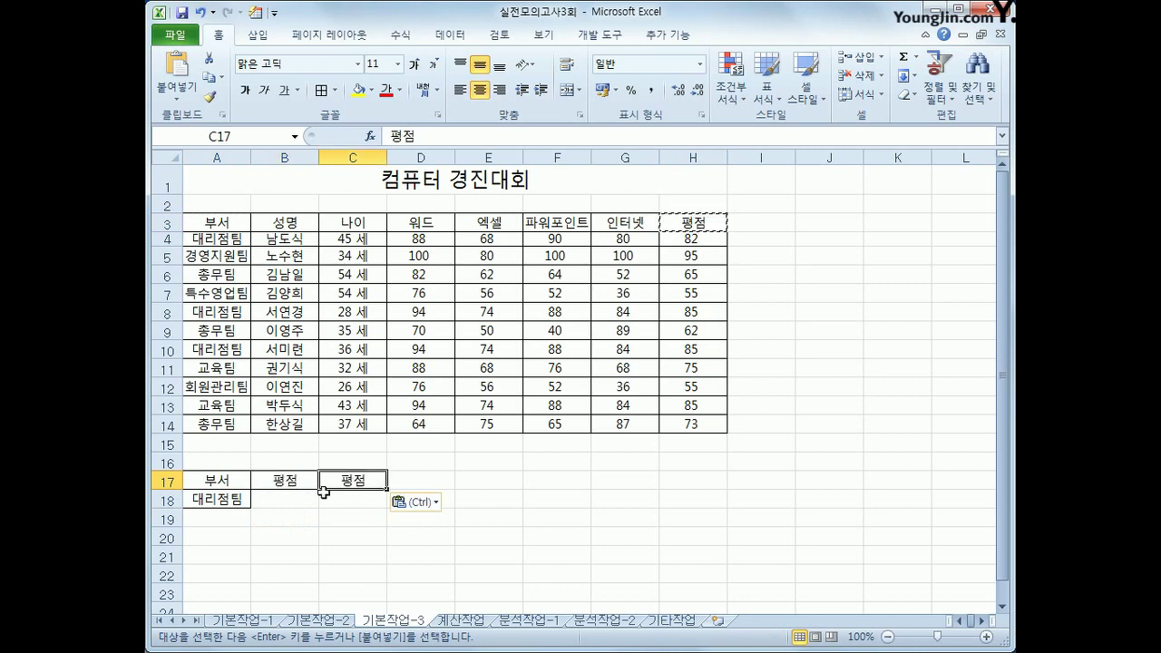
Enter the 평점 conditions >=80 in B18 and <90 in C18.
click(273, 499)
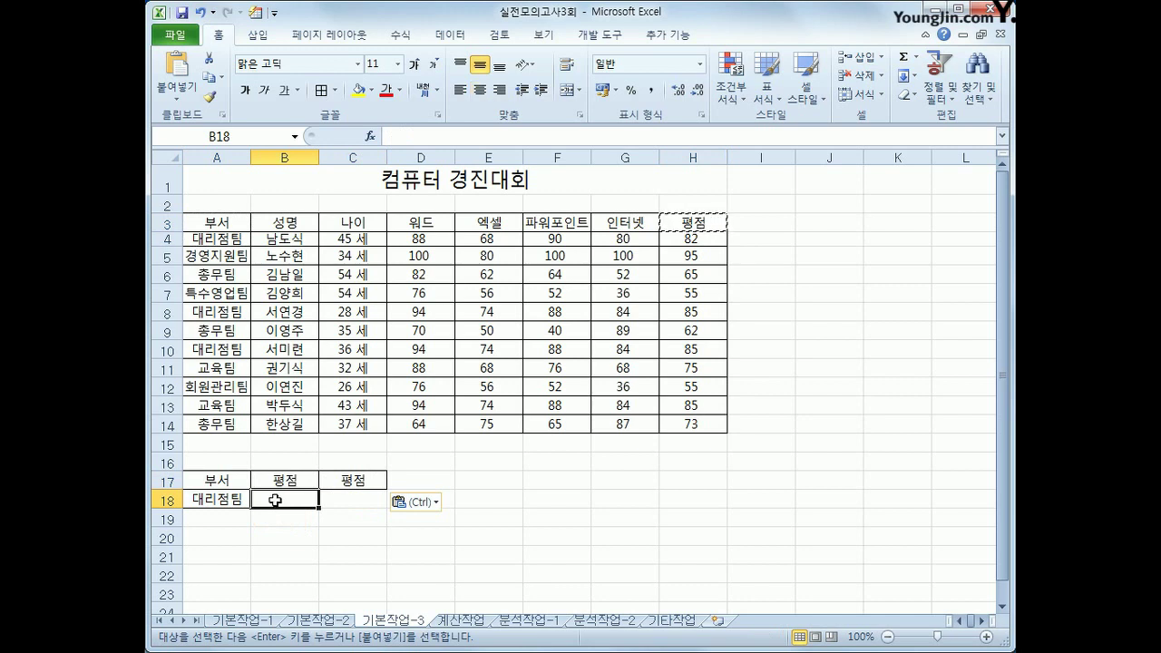
text(>=80)
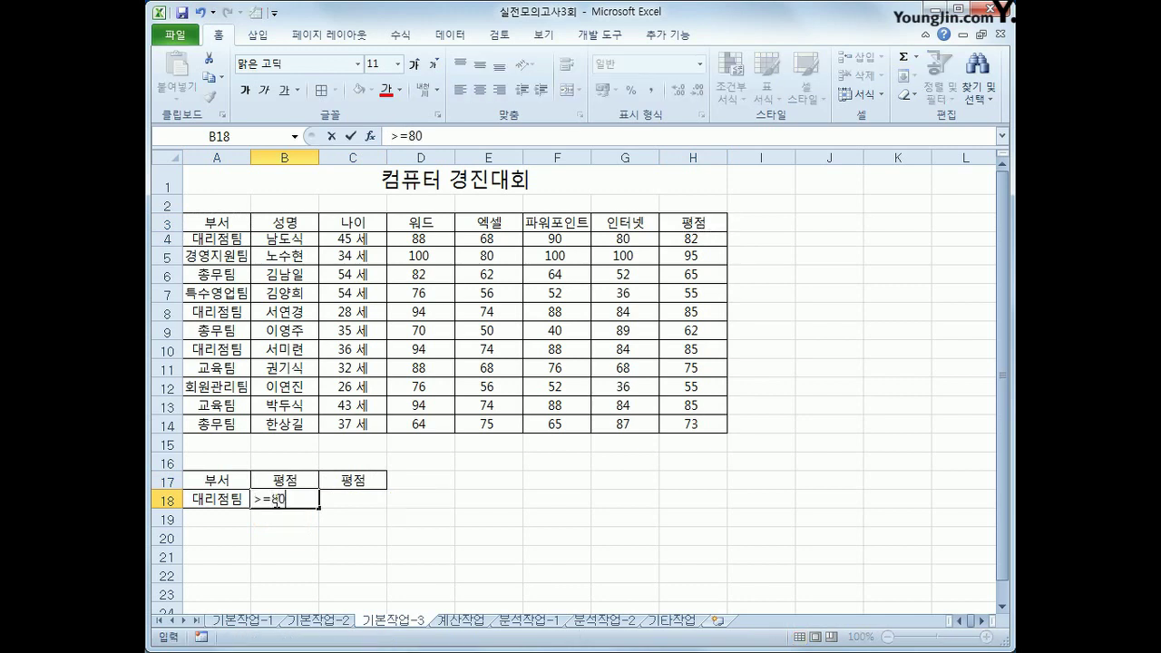
key(Tab)
text(<90)
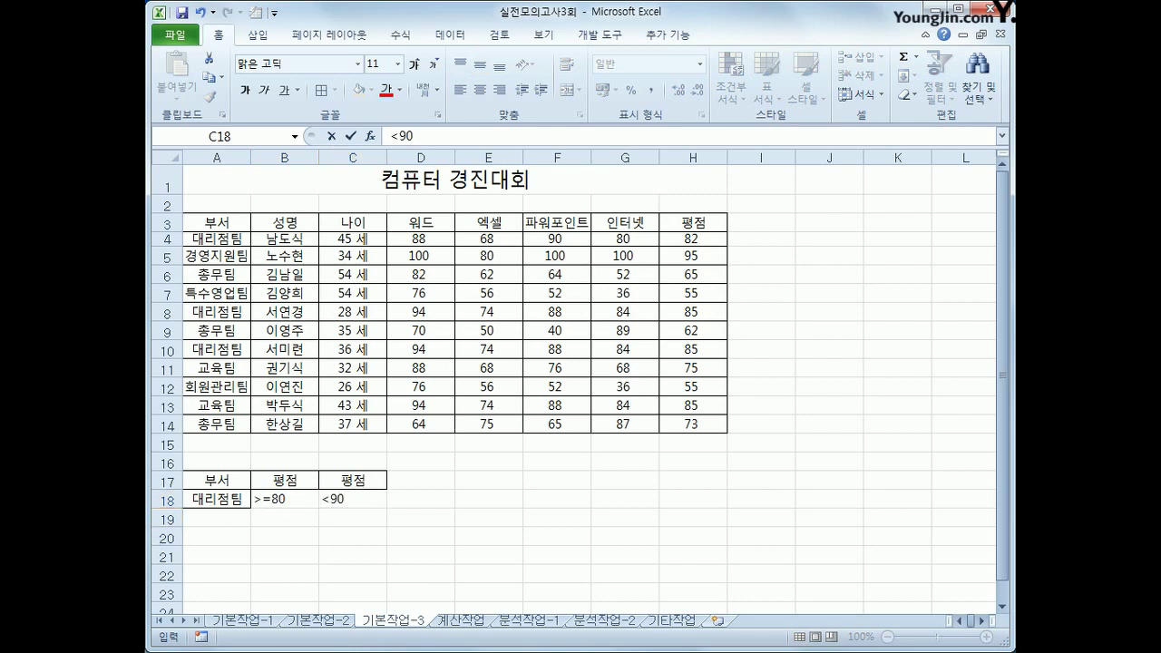
drag(302, 481, 348, 499)
click(299, 506)
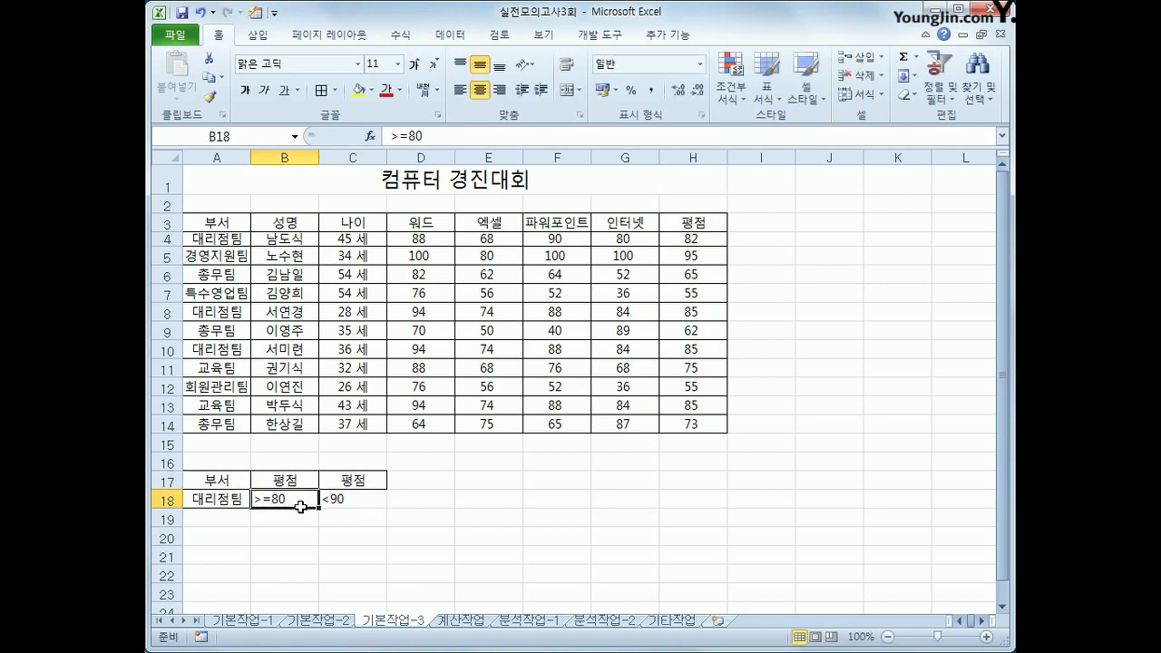
drag(300, 506, 335, 500)
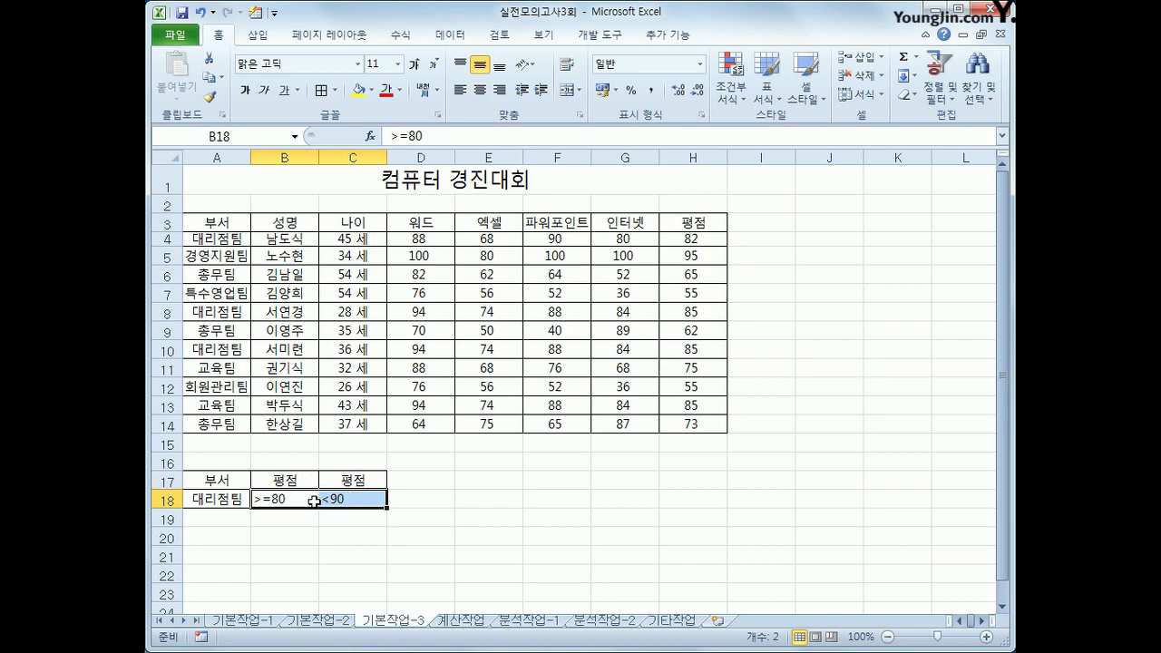
Start an advanced filter on the list A3:H14 with A17:C18 as the criteria range.
click(270, 243)
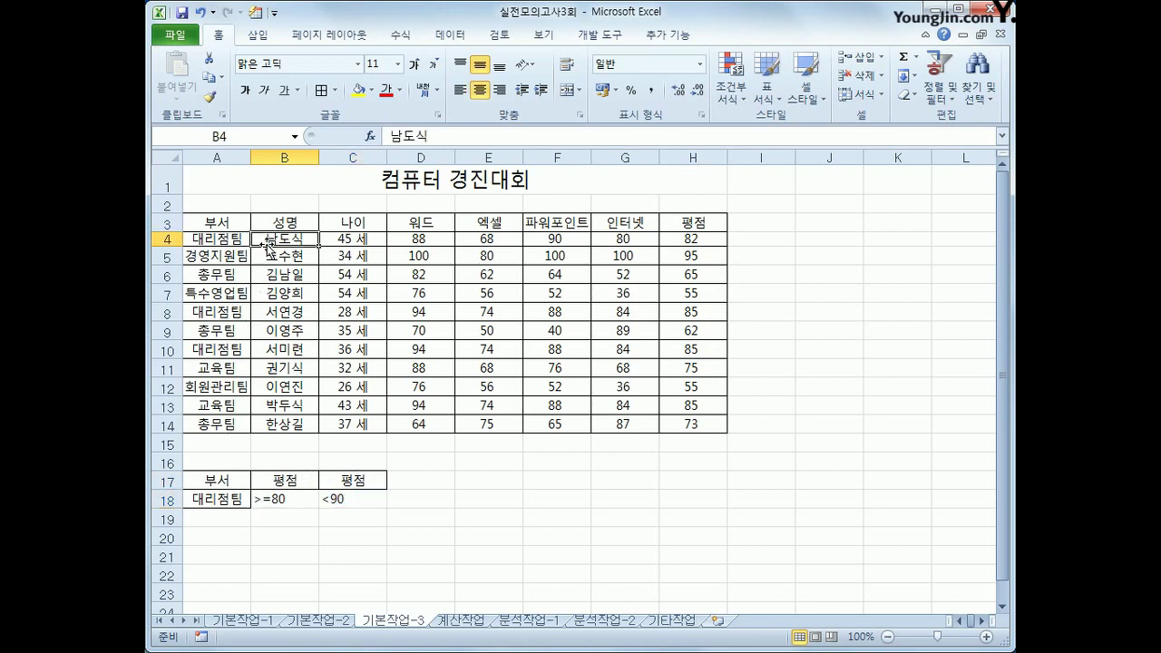
click(453, 36)
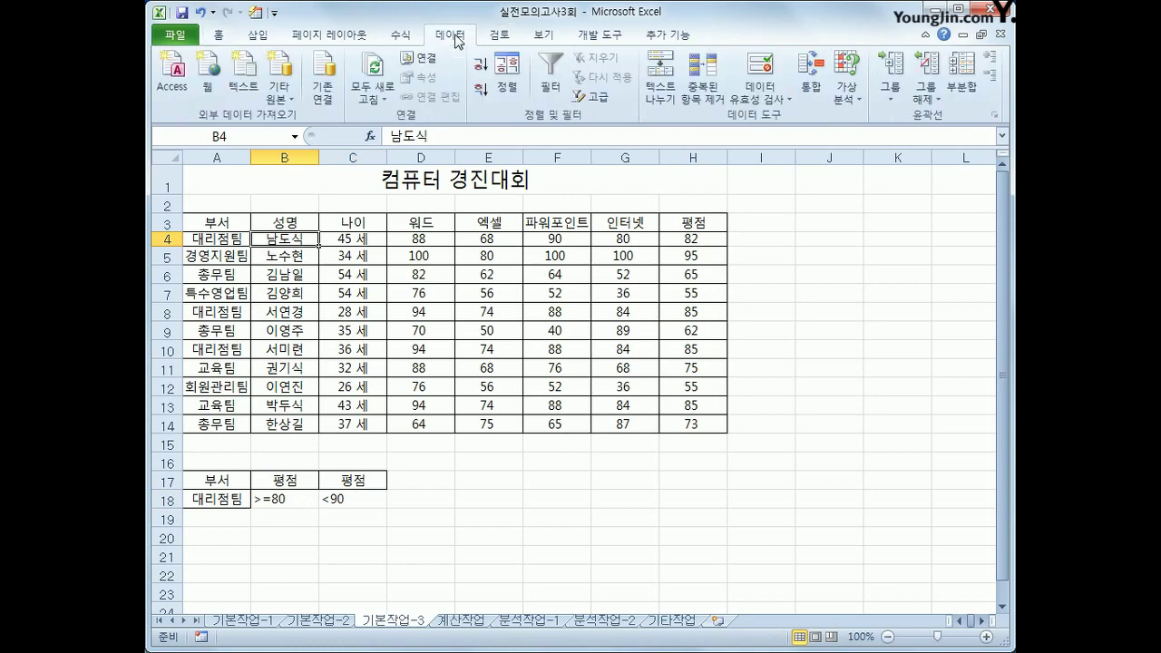
click(594, 102)
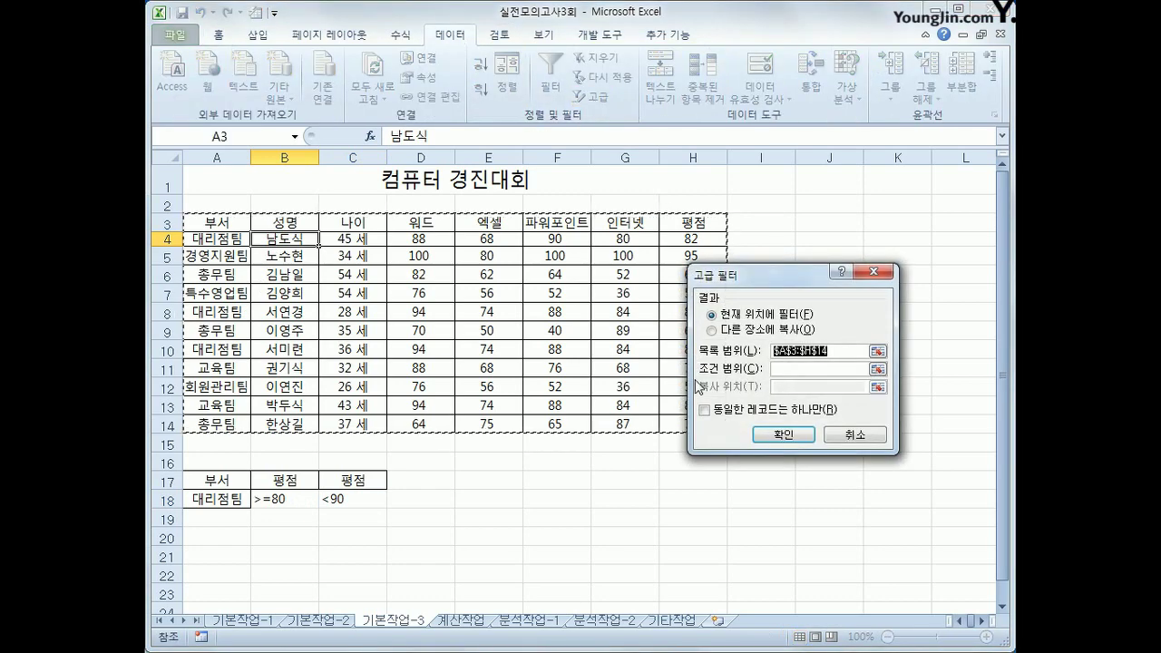
click(783, 368)
drag(223, 484, 335, 502)
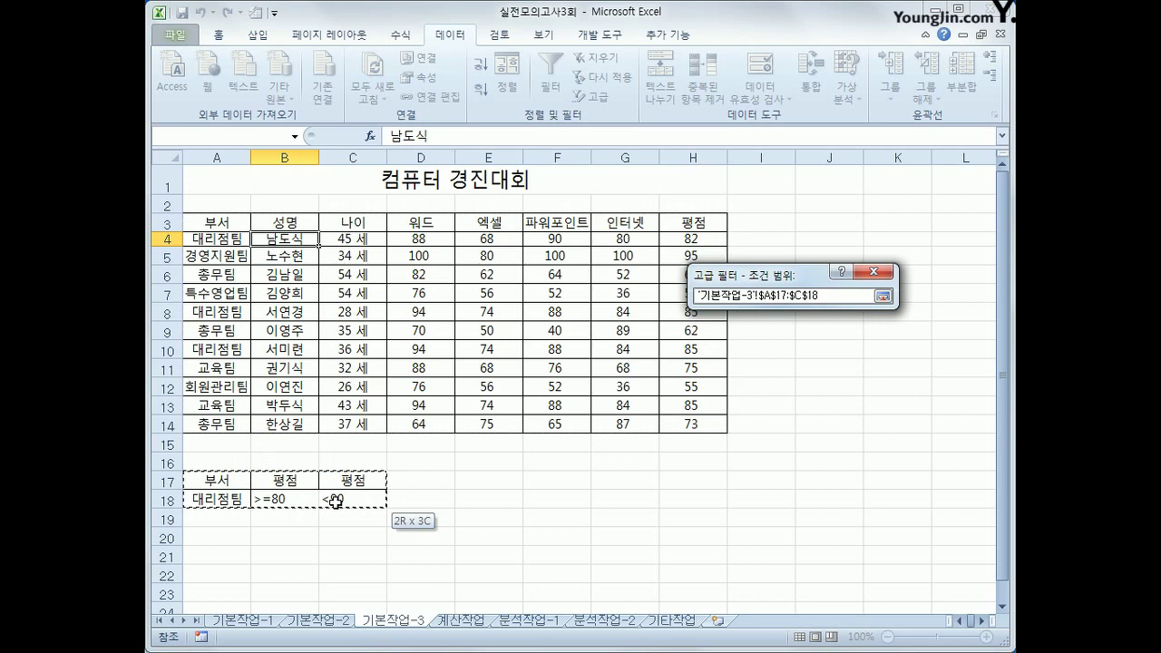
drag(336, 502, 336, 502)
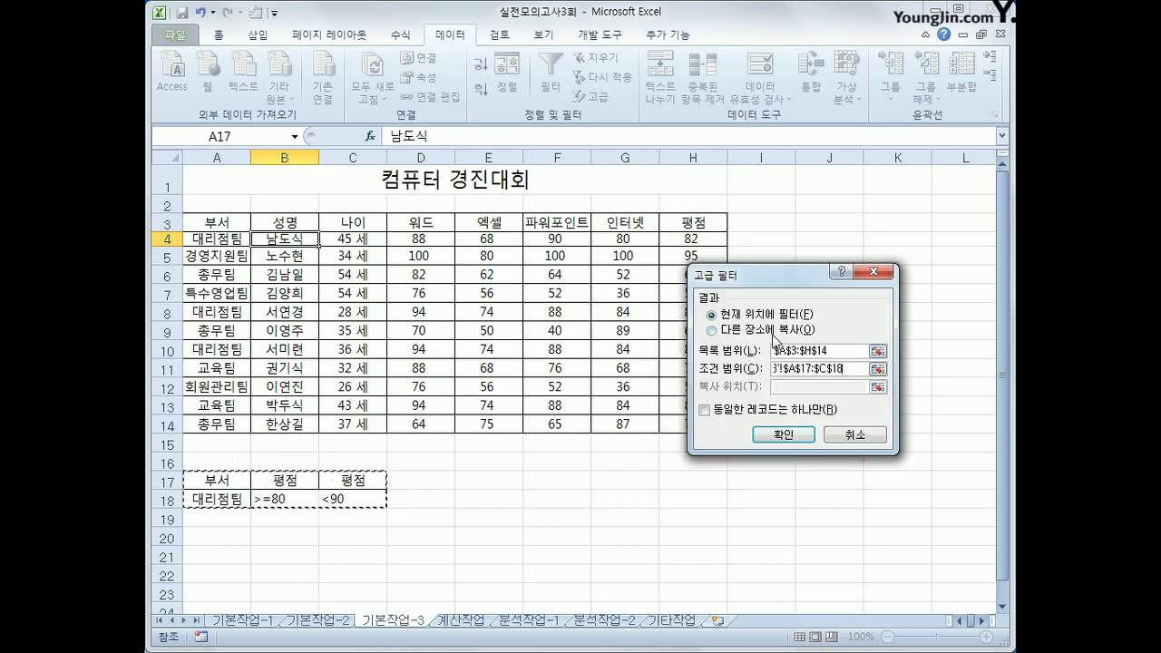
Set the advanced filter to copy its results to another location starting at A21, run it, and check the extracted rows against the criteria.
click(771, 332)
click(786, 387)
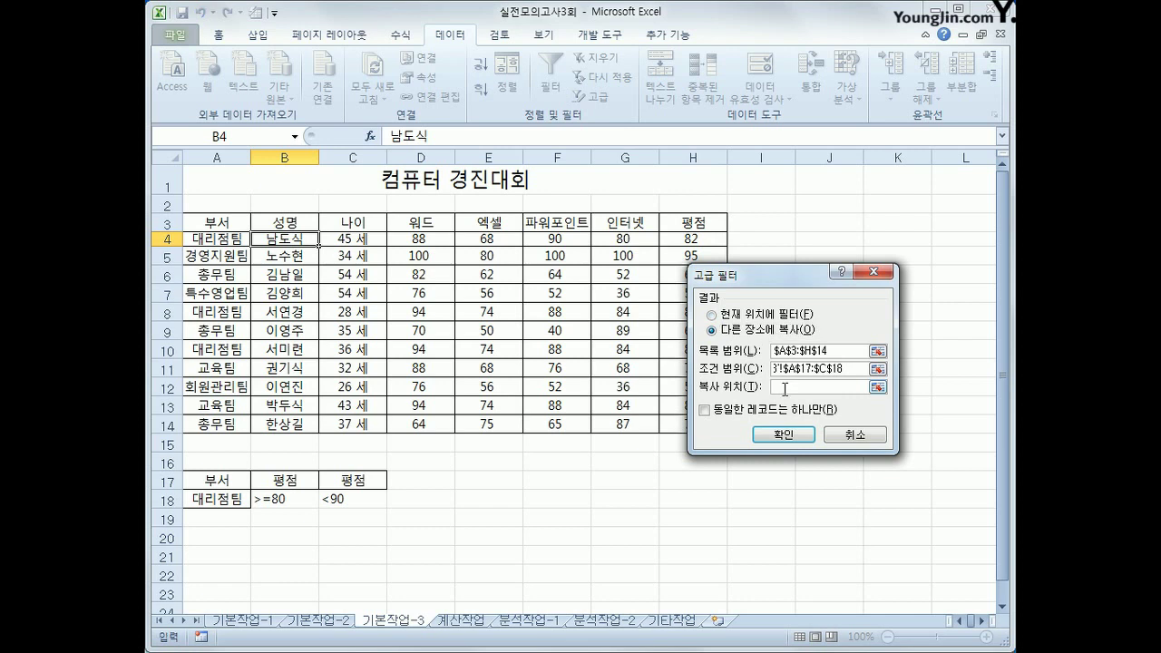
click(219, 553)
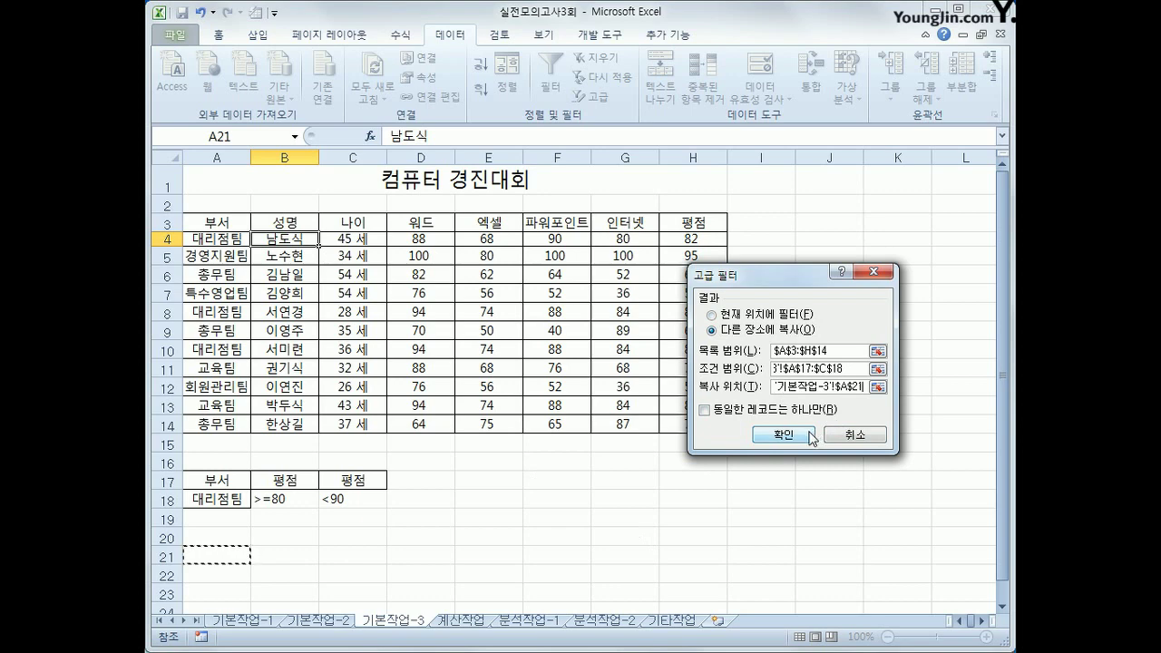
click(812, 436)
scroll(545, 465, down, 3)
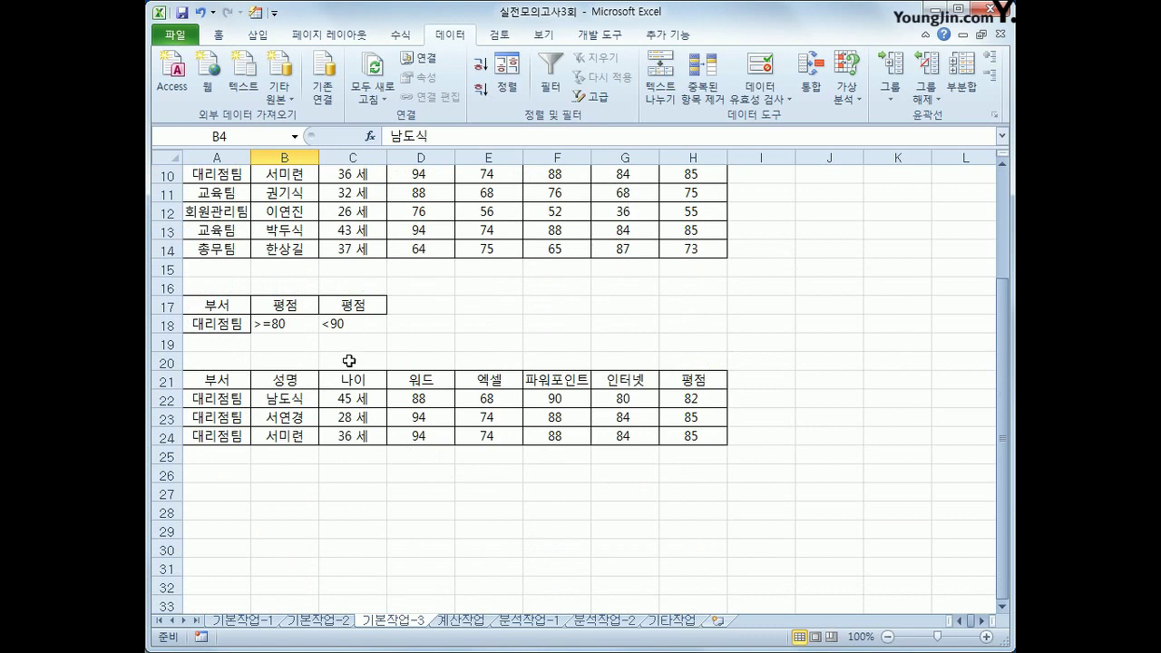
drag(692, 398, 693, 435)
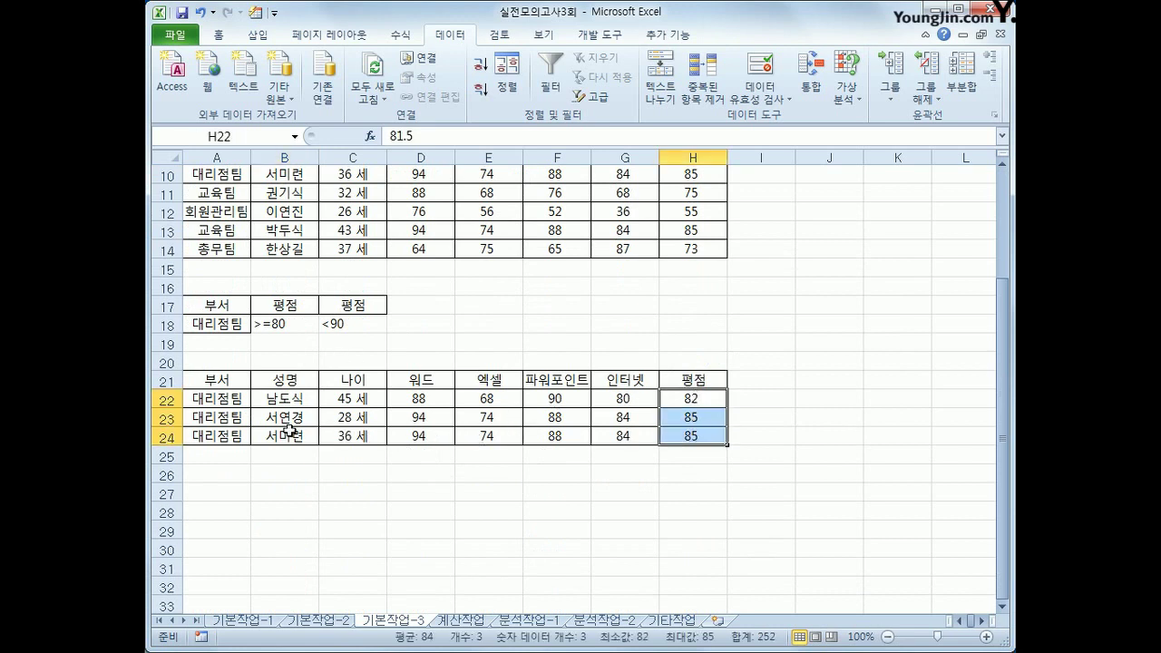
drag(233, 408, 217, 433)
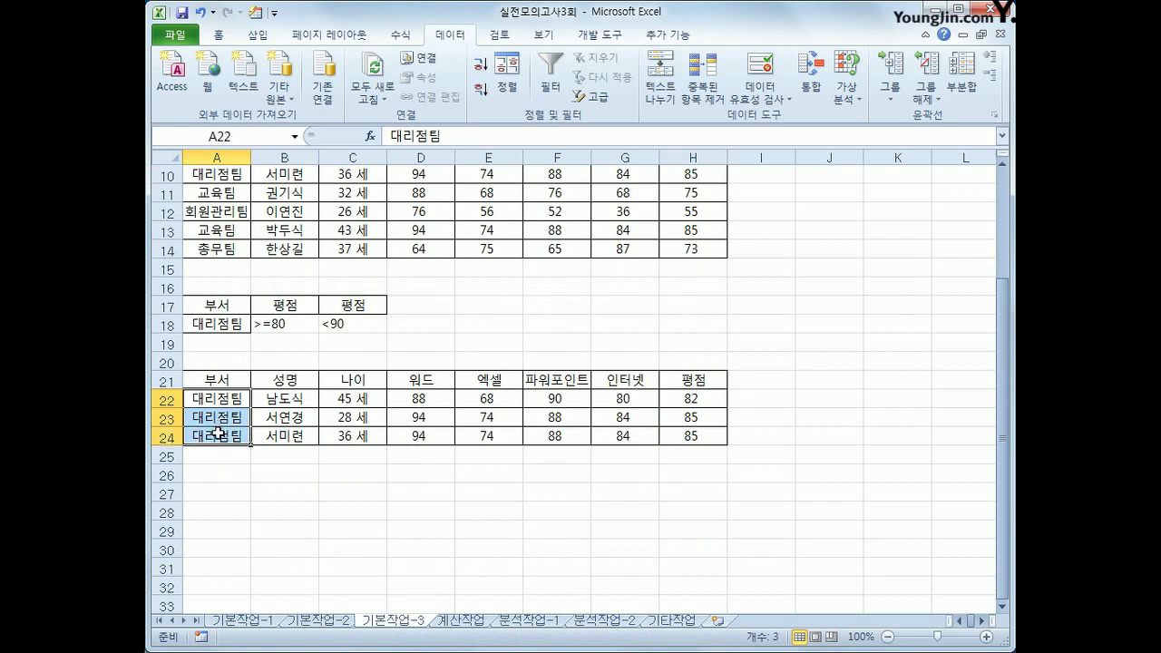
drag(234, 324, 339, 324)
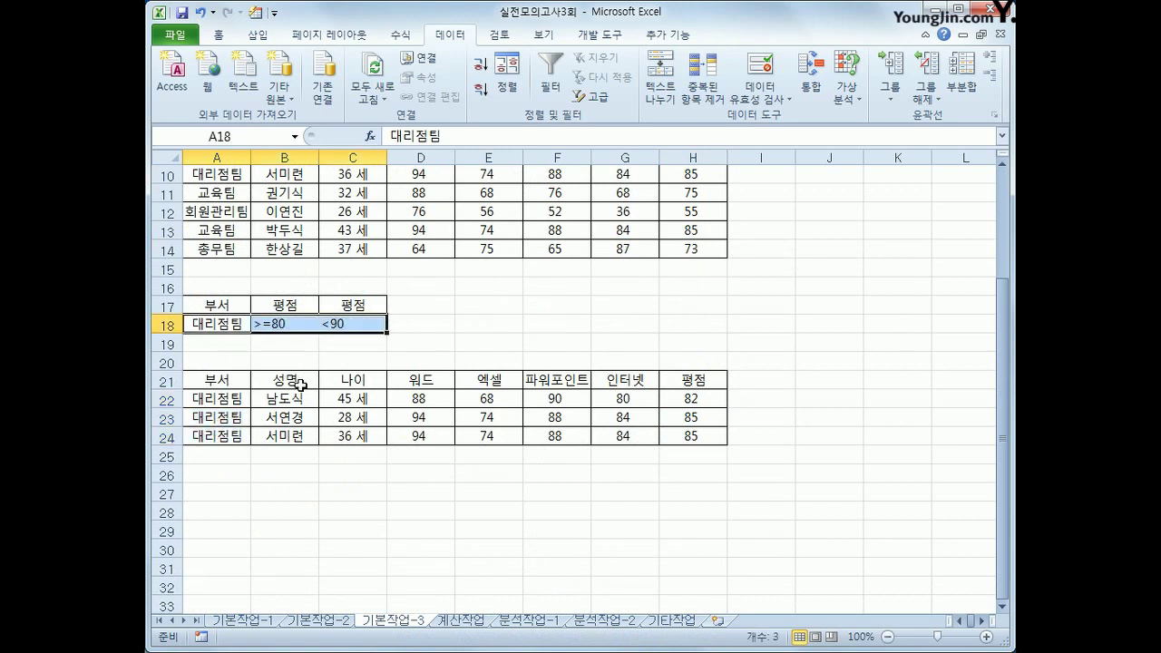
click(218, 374)
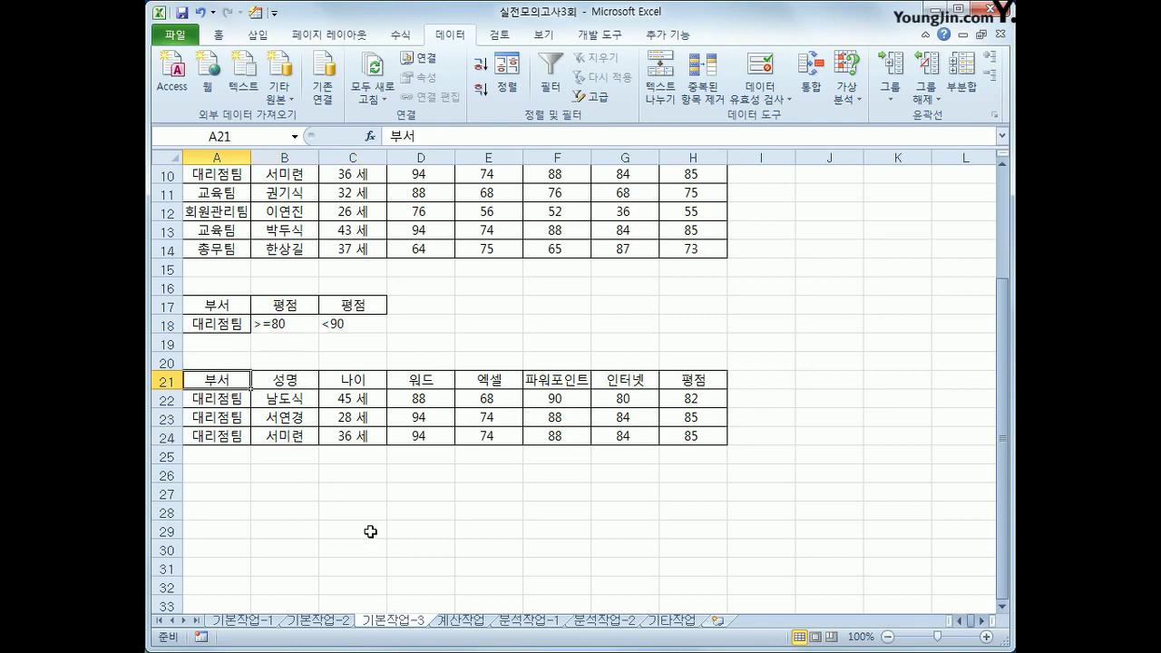
On the 계산작업 sheet, enter the formula =AVERAGE($C$3:$C$9) in the first 평가 cell, D3.
click(458, 621)
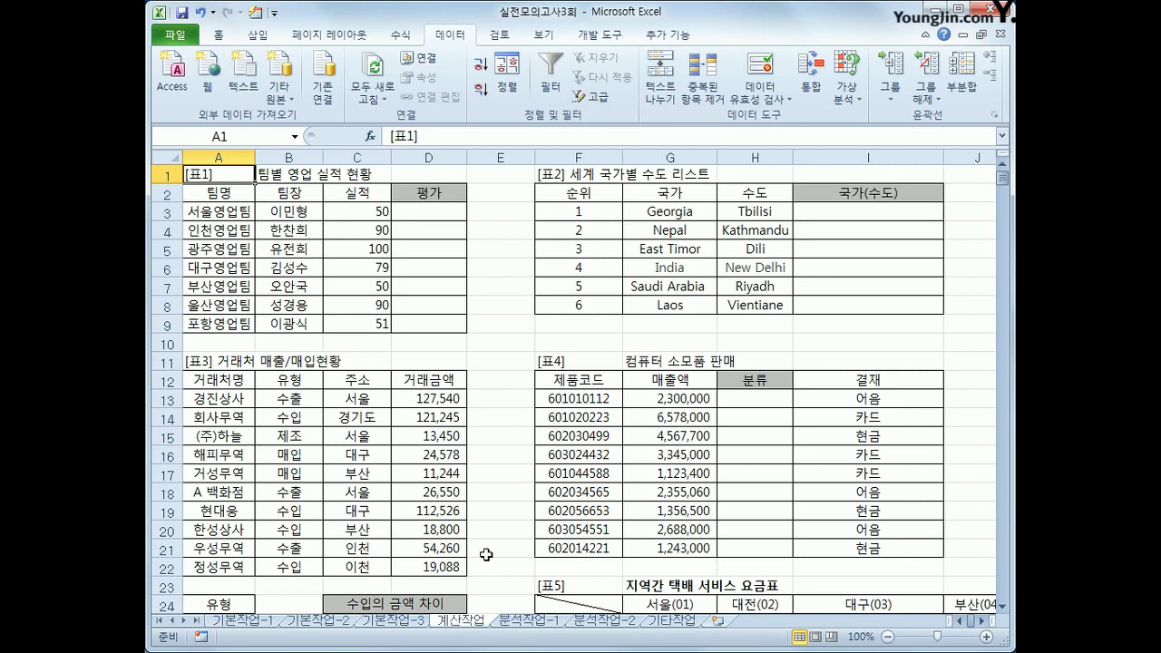
click(426, 211)
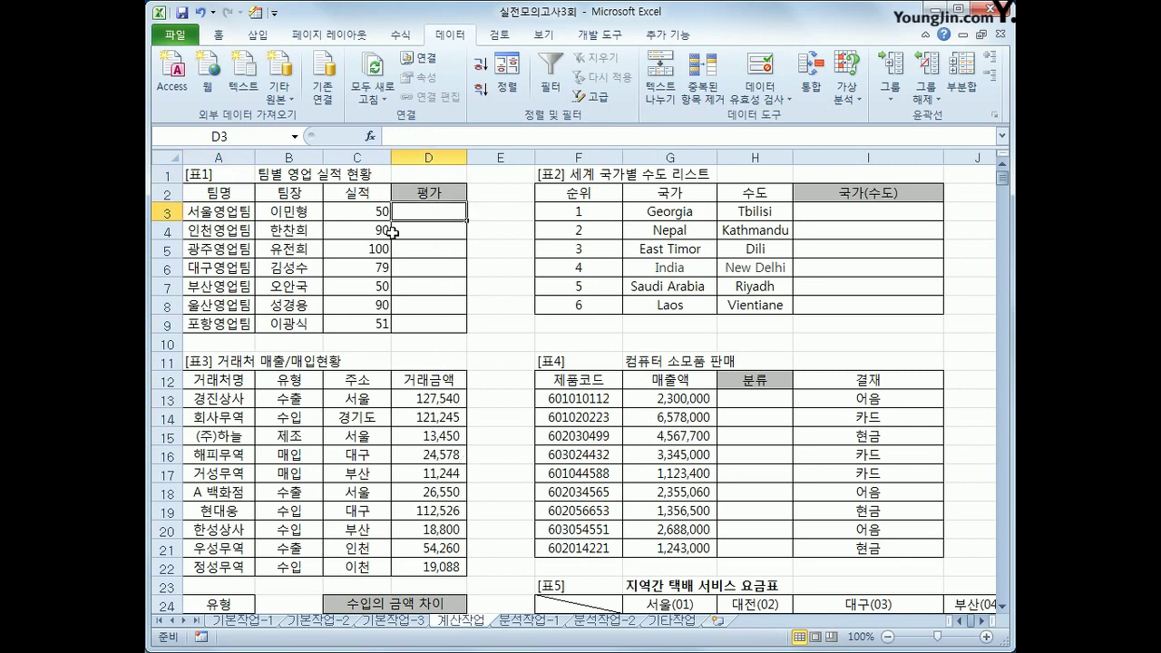
click(373, 209)
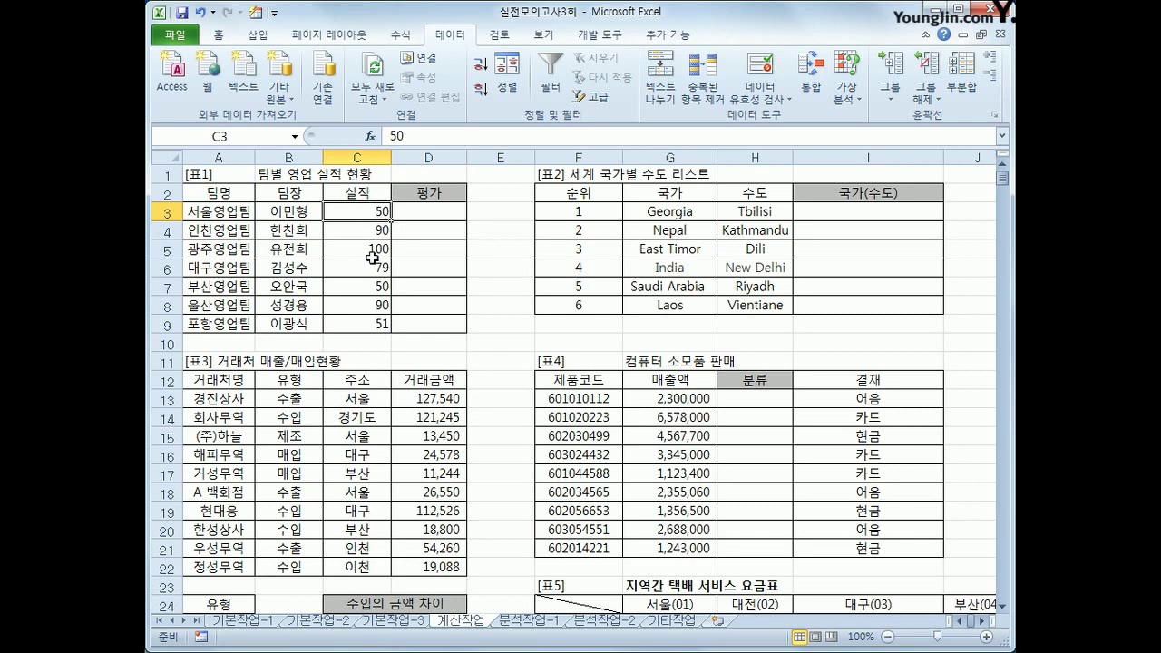
click(429, 212)
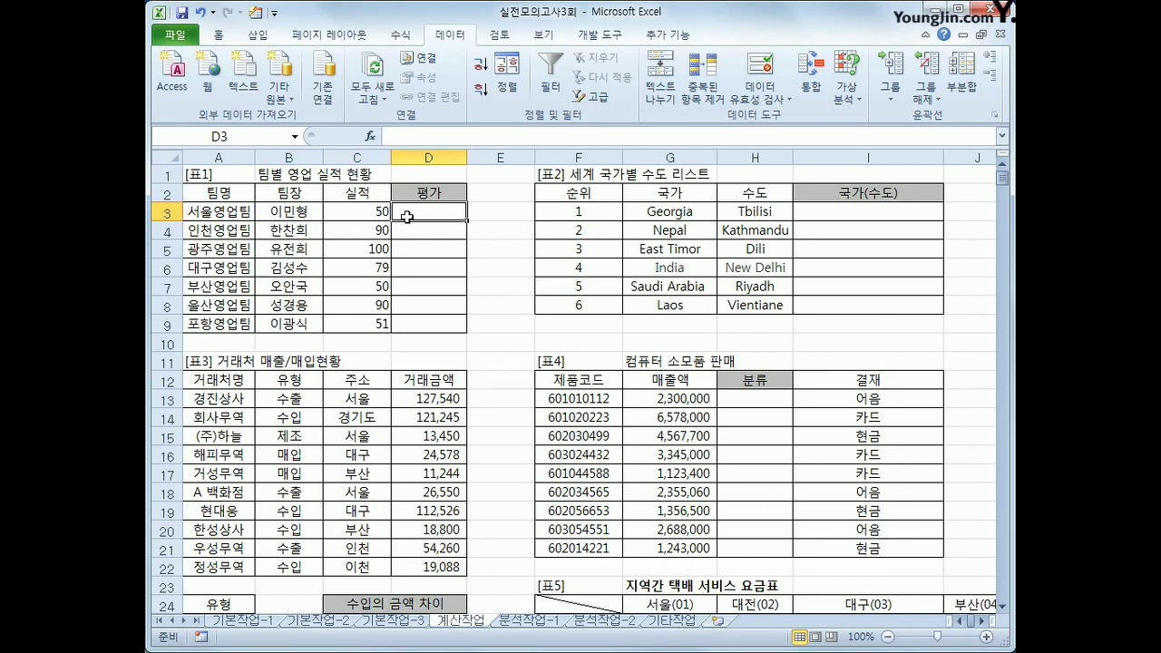
text(=ave)
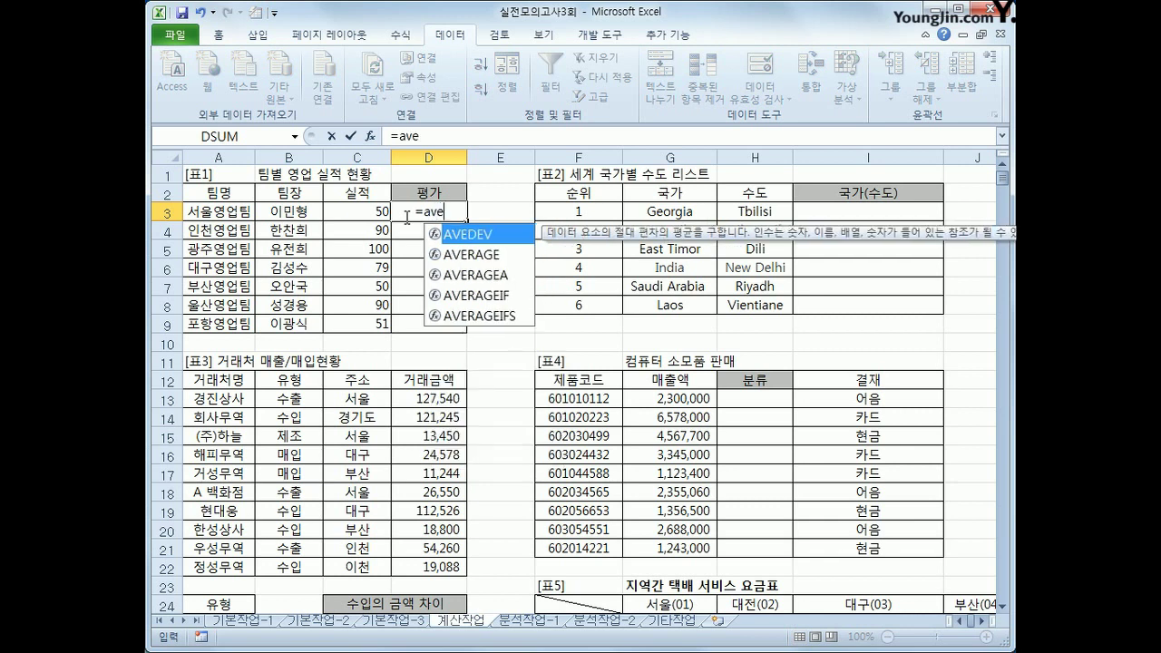
key(Down)
key(Tab)
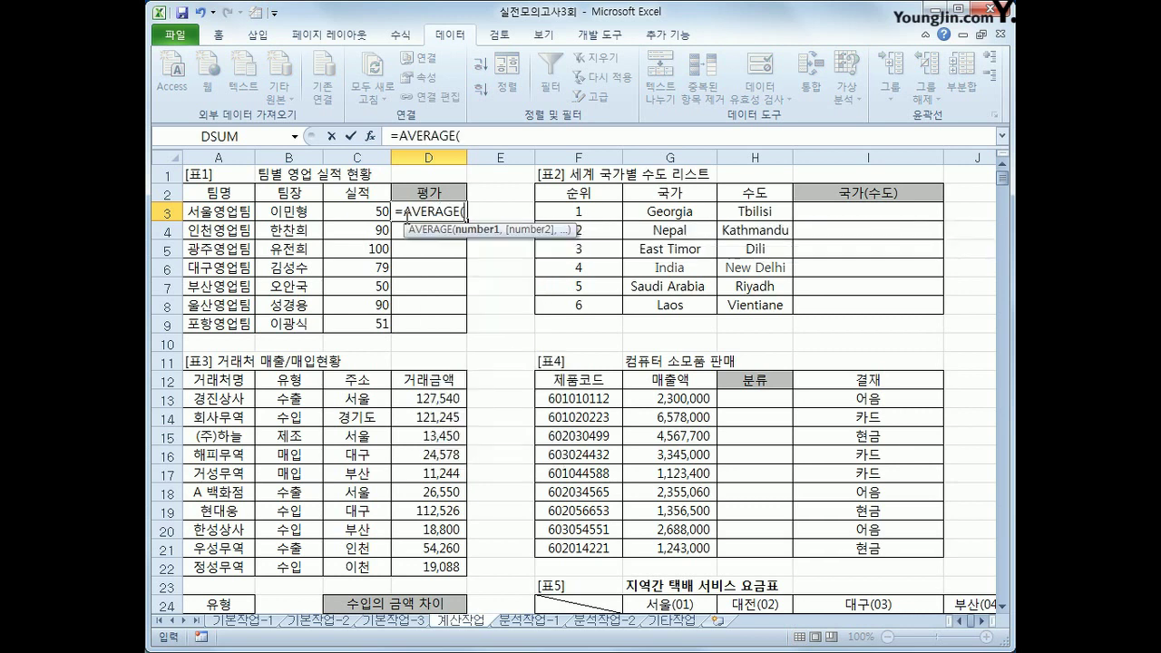
drag(379, 215, 374, 317)
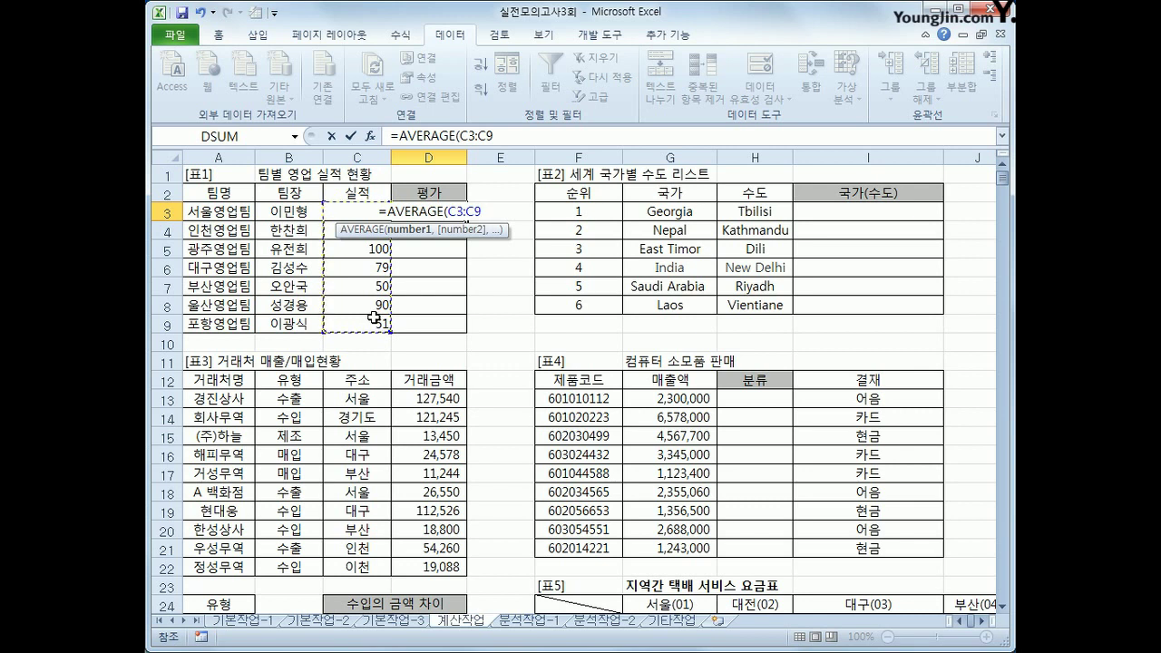
key(F4)
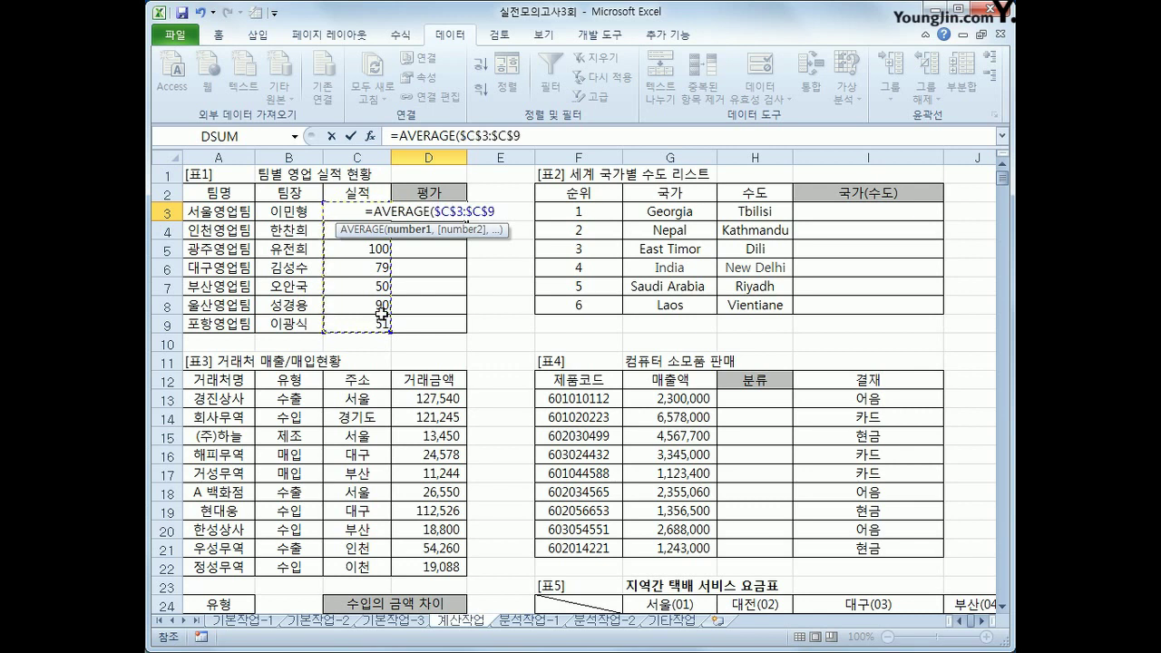
text())
key(Return)
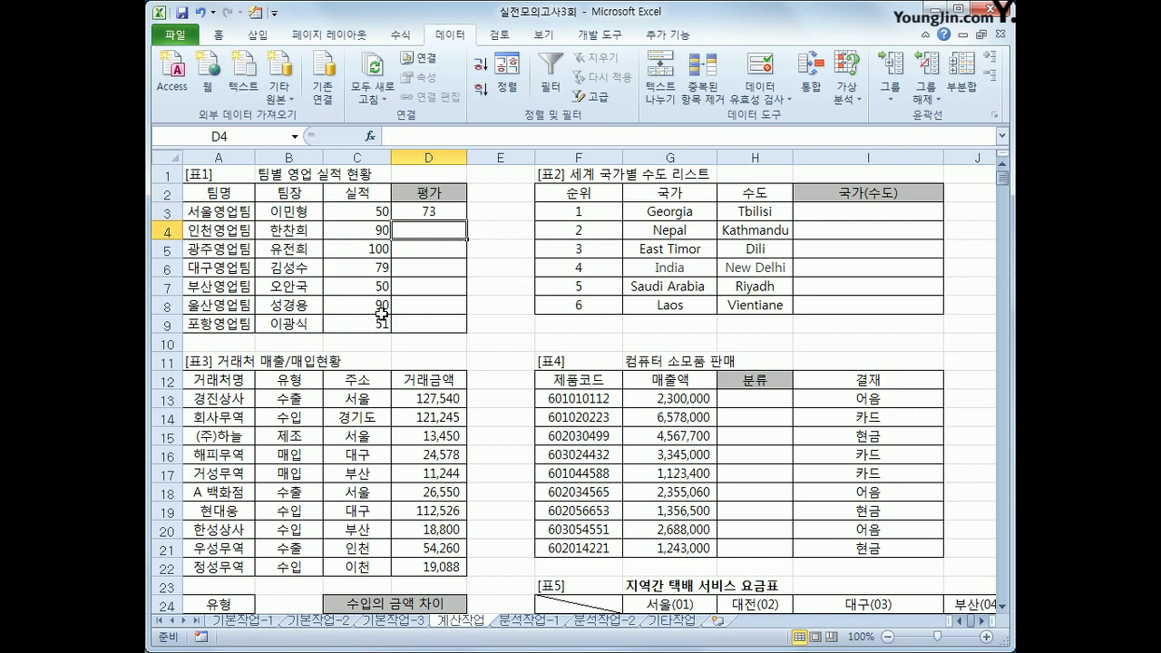
Fill the average formula from D3 down to D9 and compare it with the 실적 values.
click(432, 207)
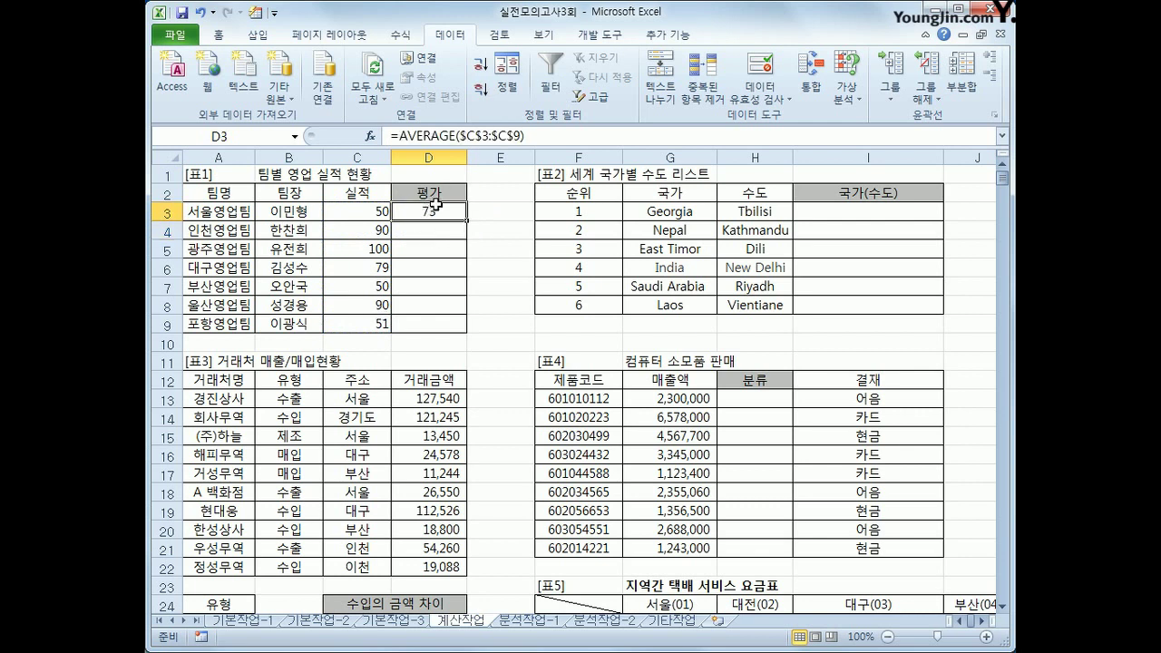
click(374, 213)
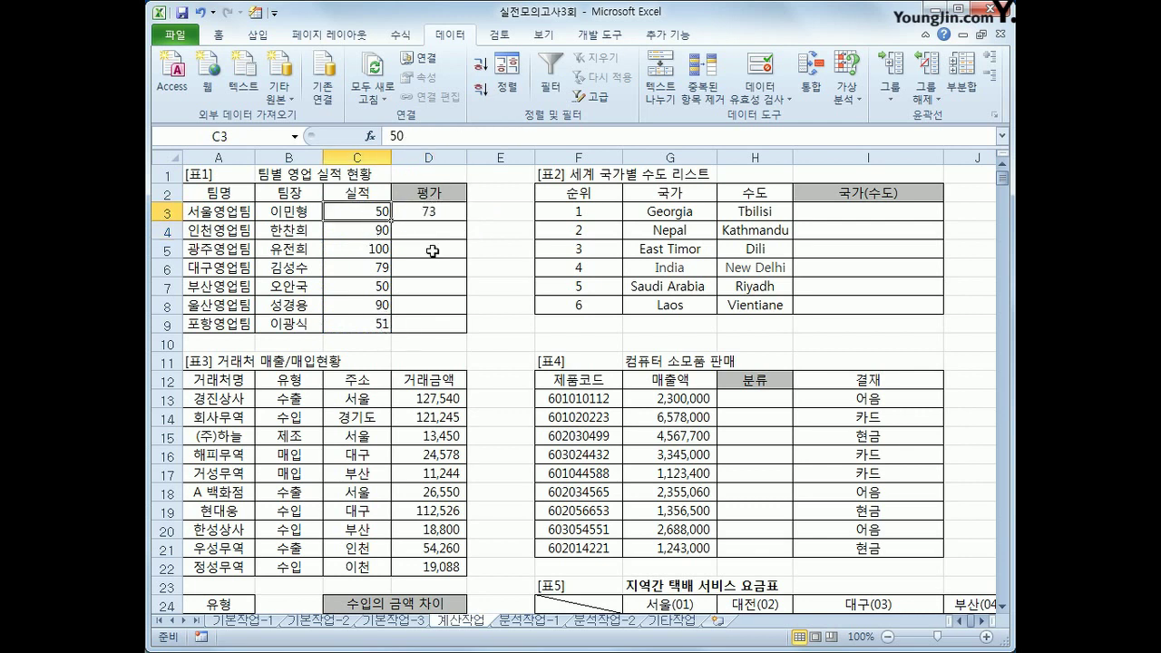
click(437, 213)
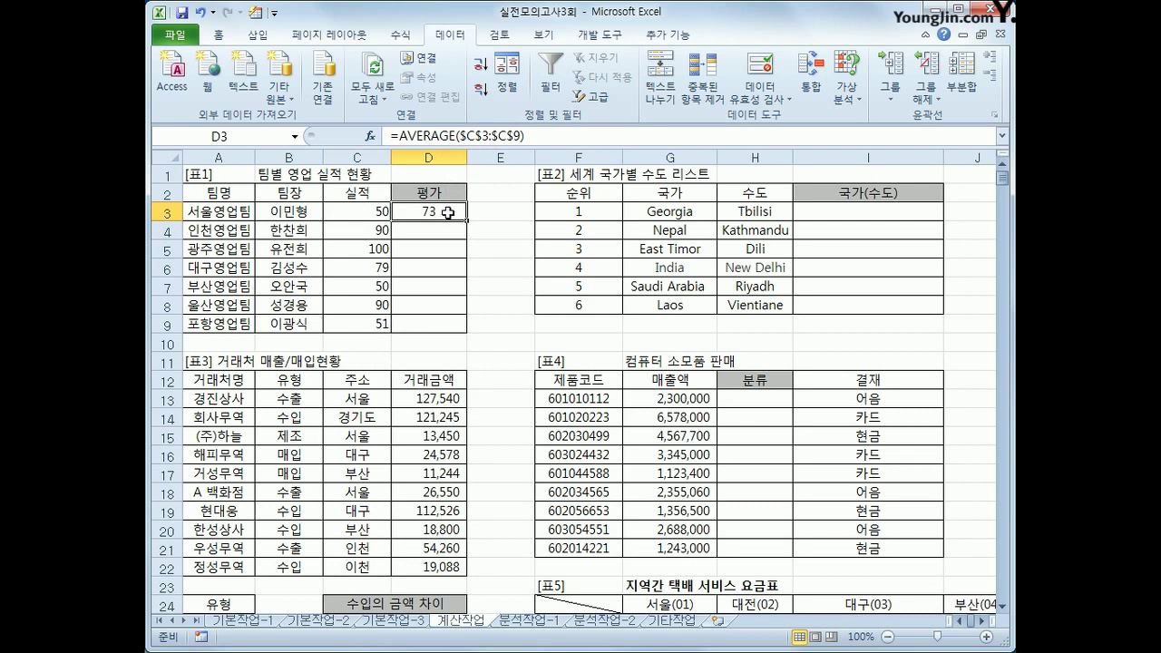
drag(467, 221, 444, 329)
click(425, 230)
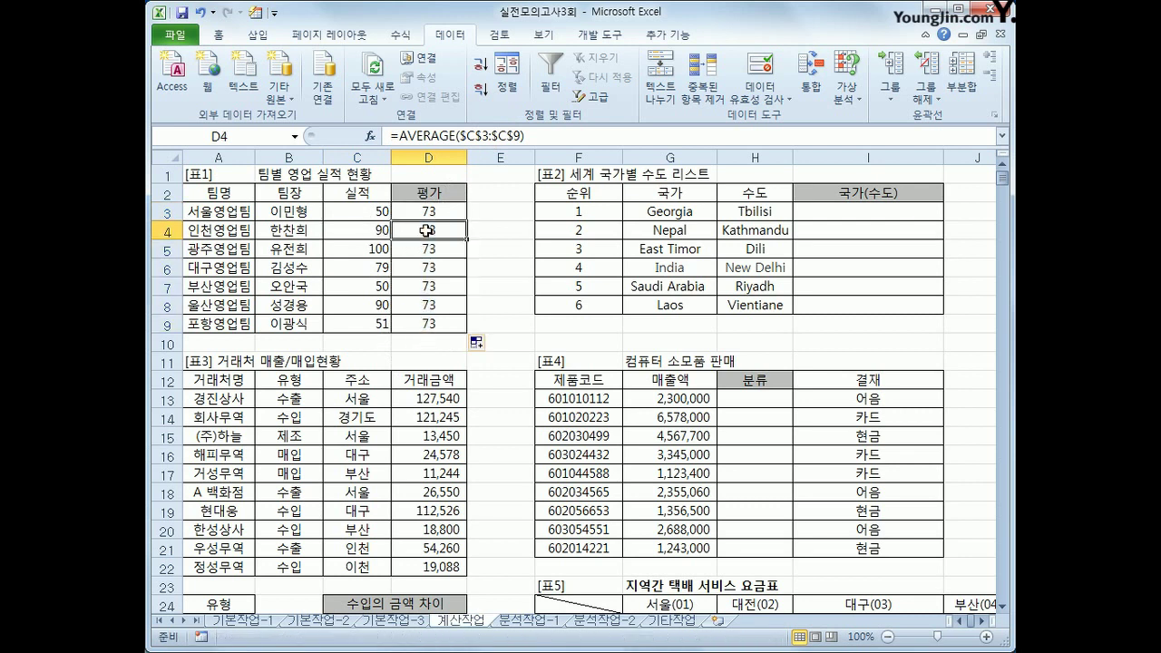
click(373, 231)
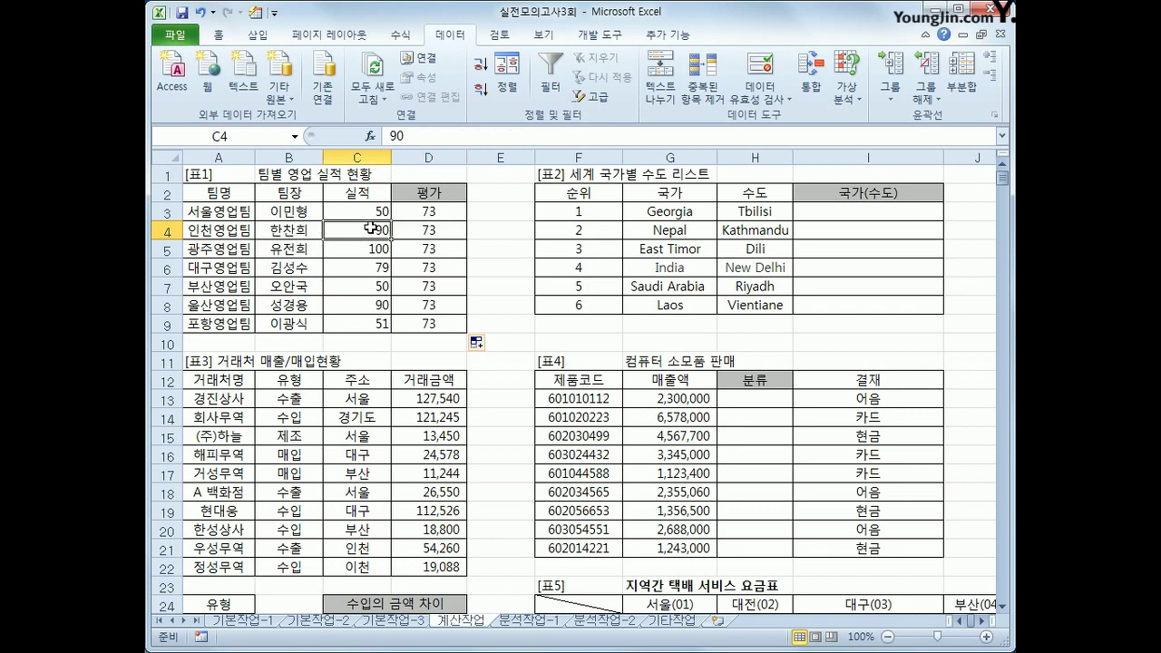
Wrap the average in D3 in an IF function whose test is C3>=AVERAGE($C$3:$C$9).
click(431, 214)
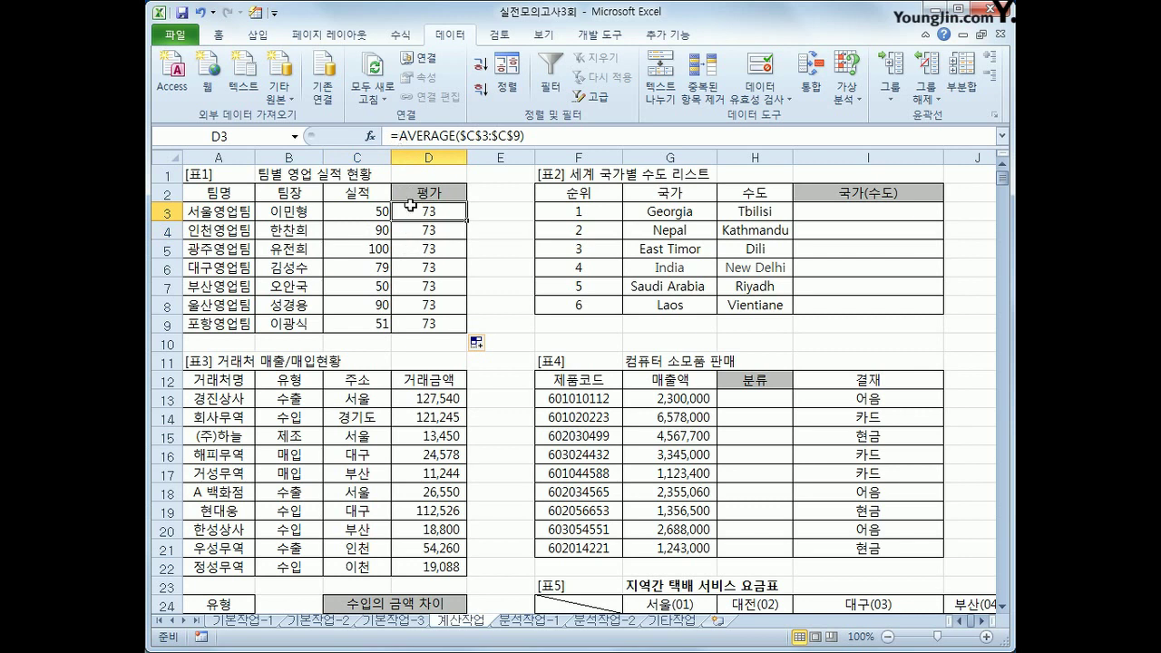
click(408, 135)
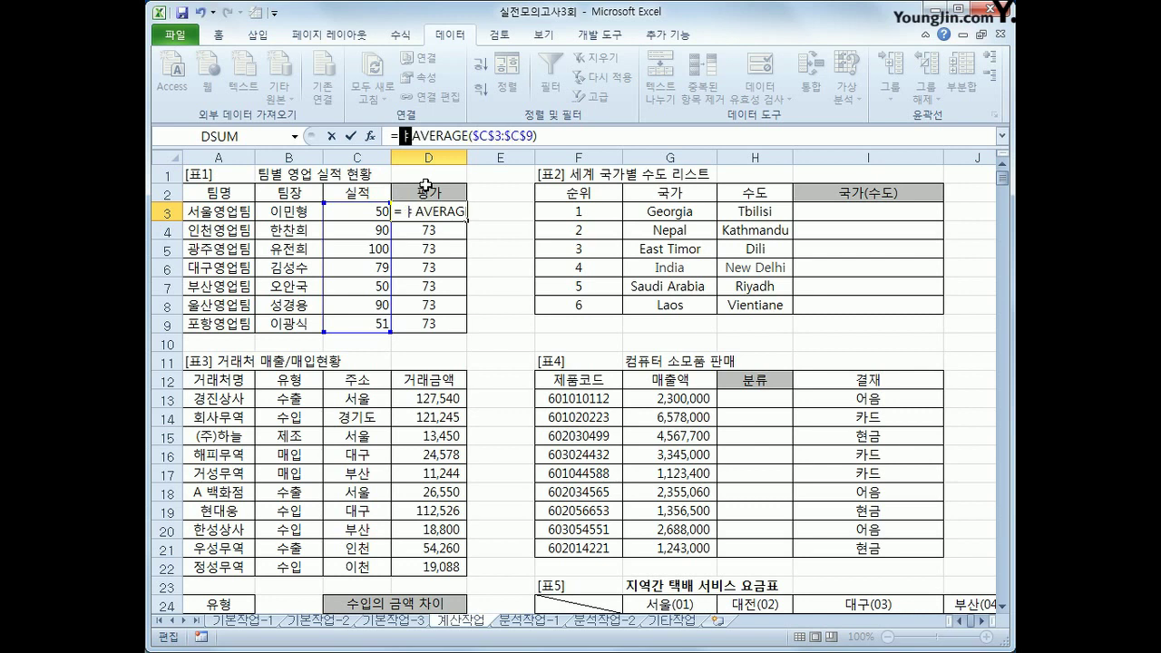
text(if()
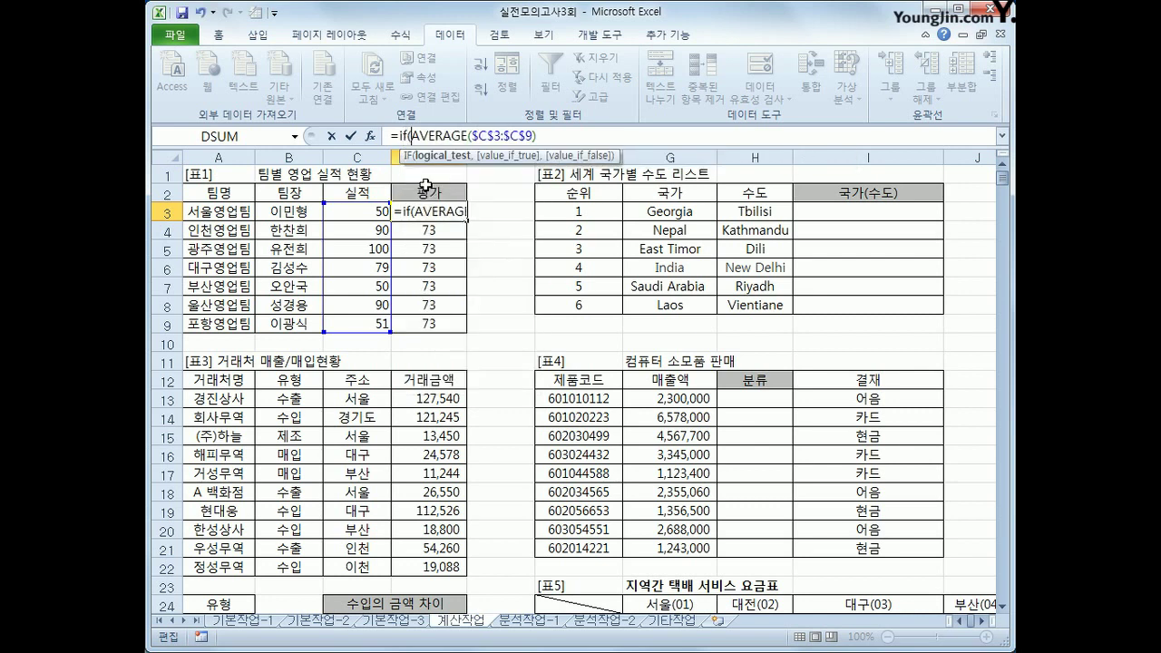
click(372, 211)
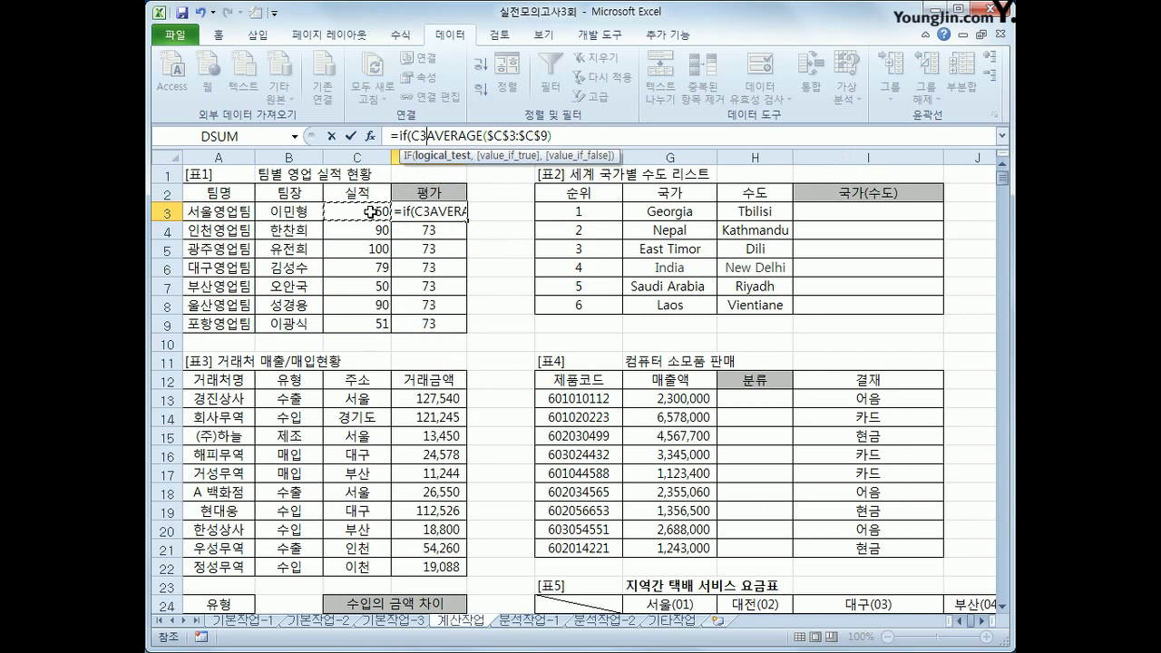
text(>)
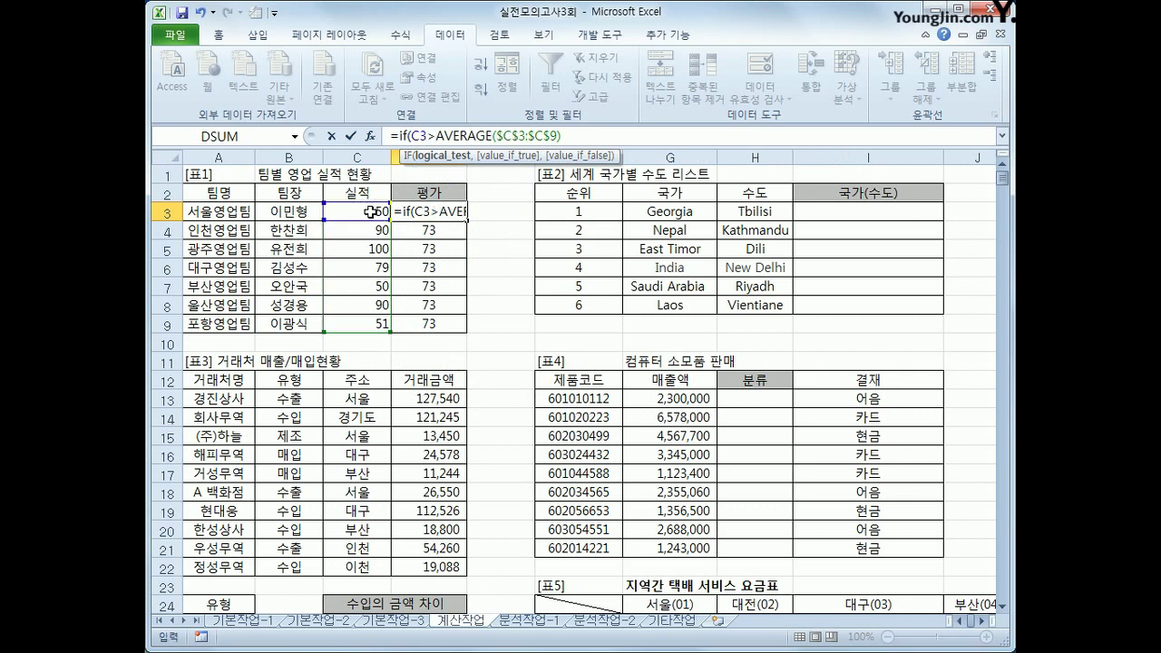
text(=)
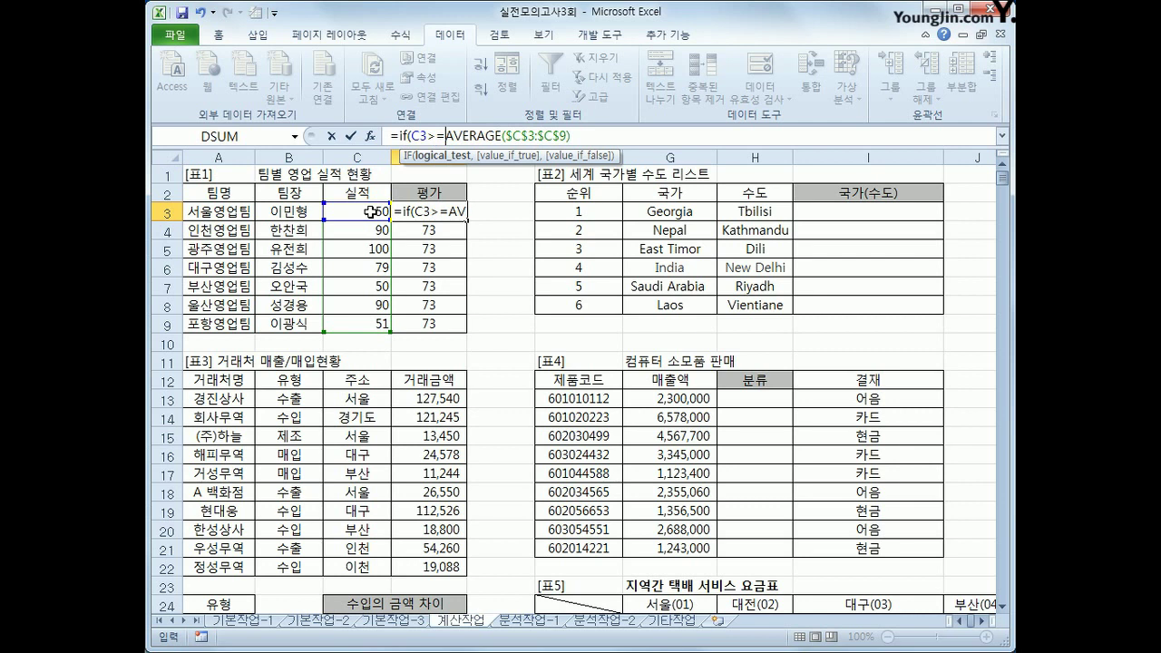
Complete the D3 IF formula with "실적우수" when true and "부진" when false, and fill it down to D9.
click(578, 136)
text(,")
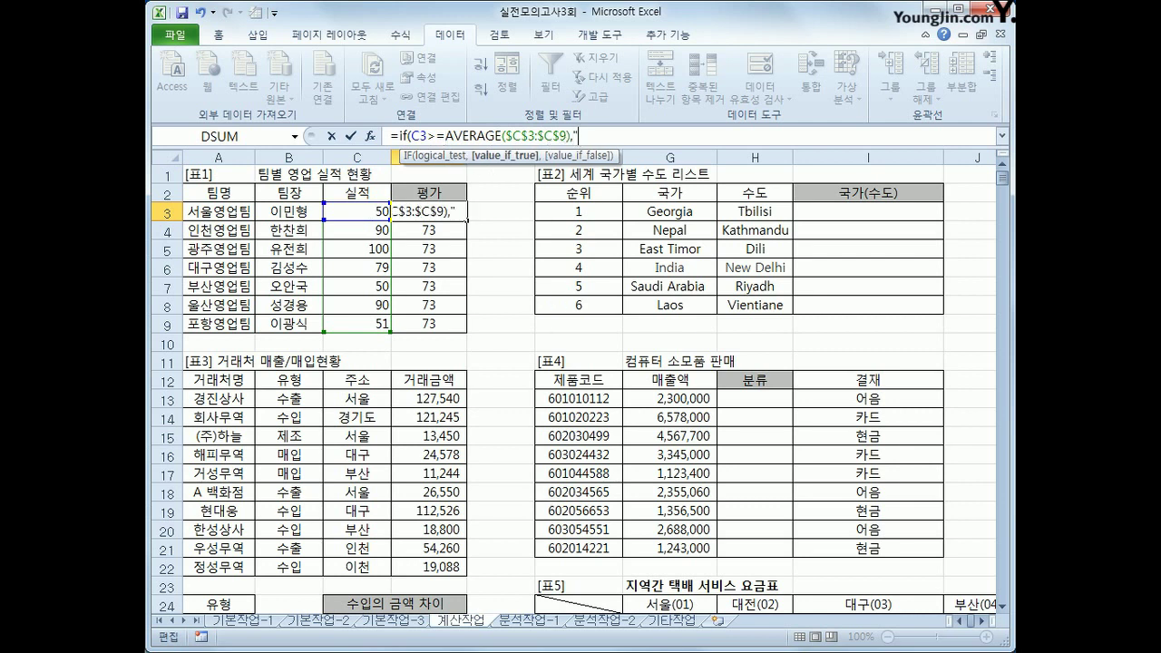
text(실적우)
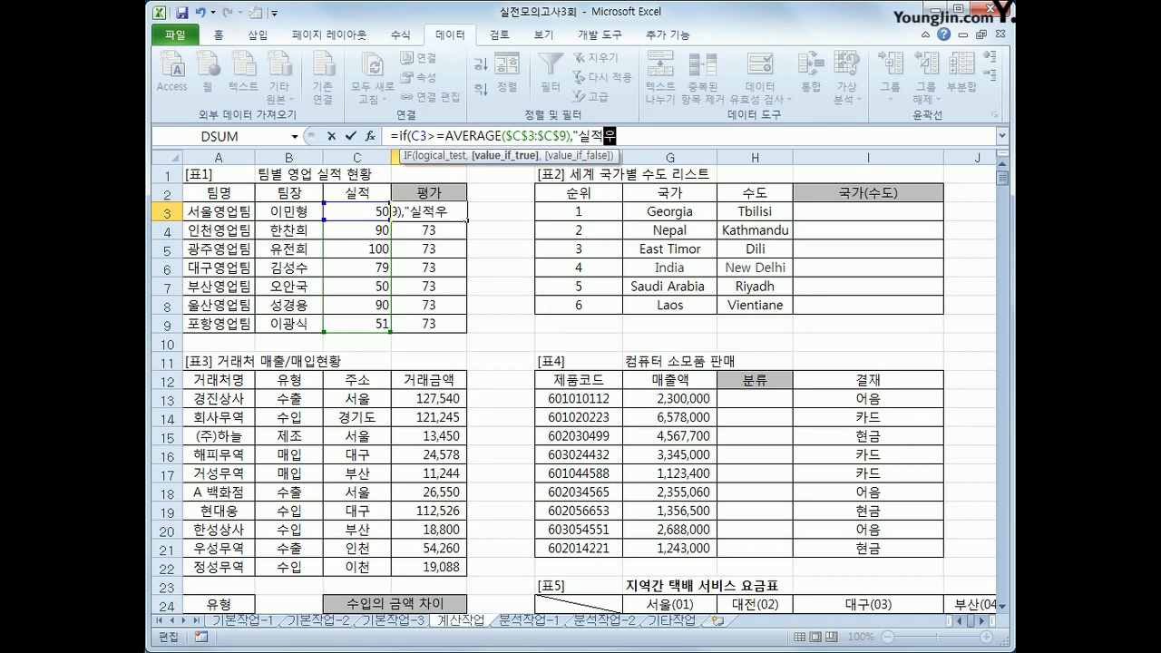
text(수","부진"))
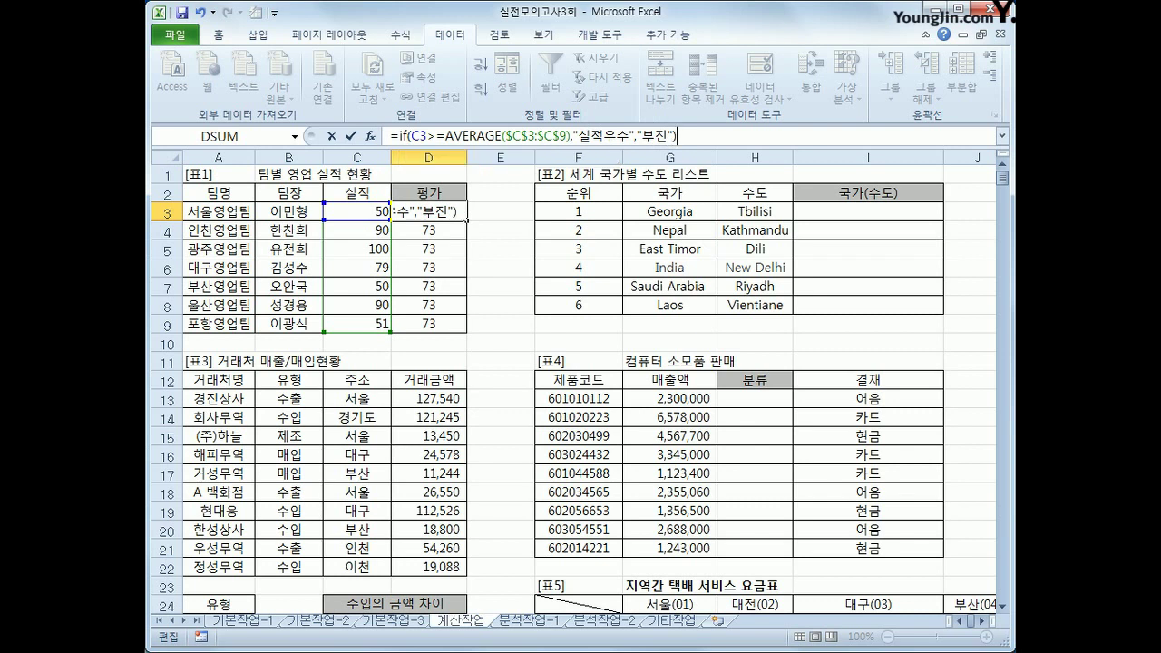
key(Return)
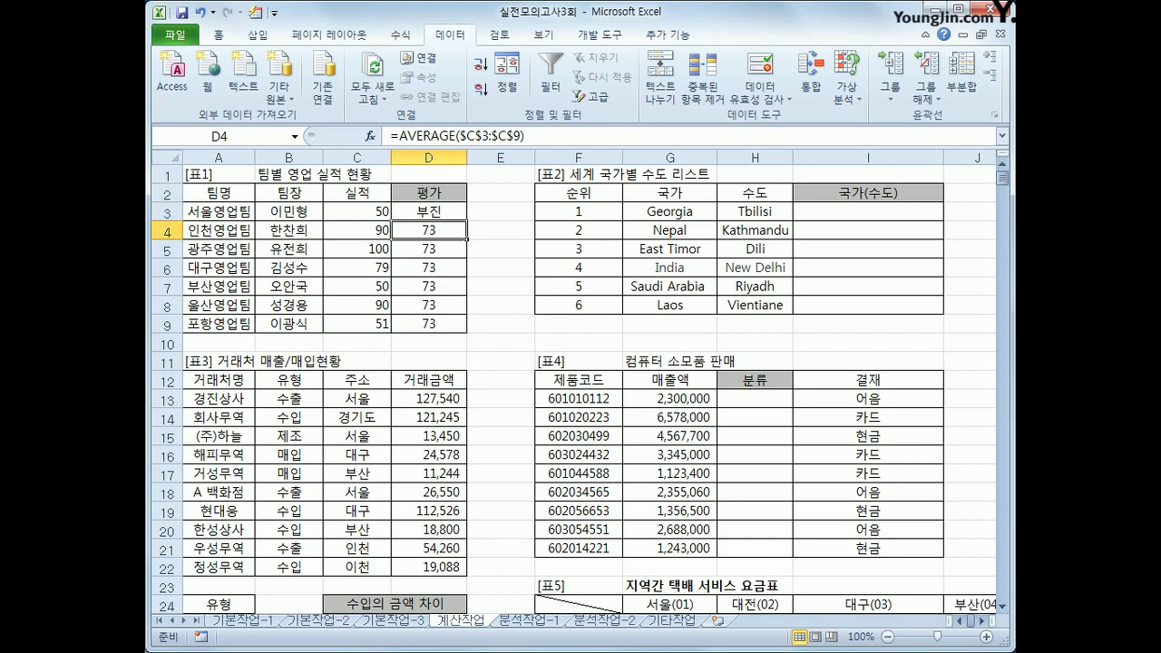
click(458, 213)
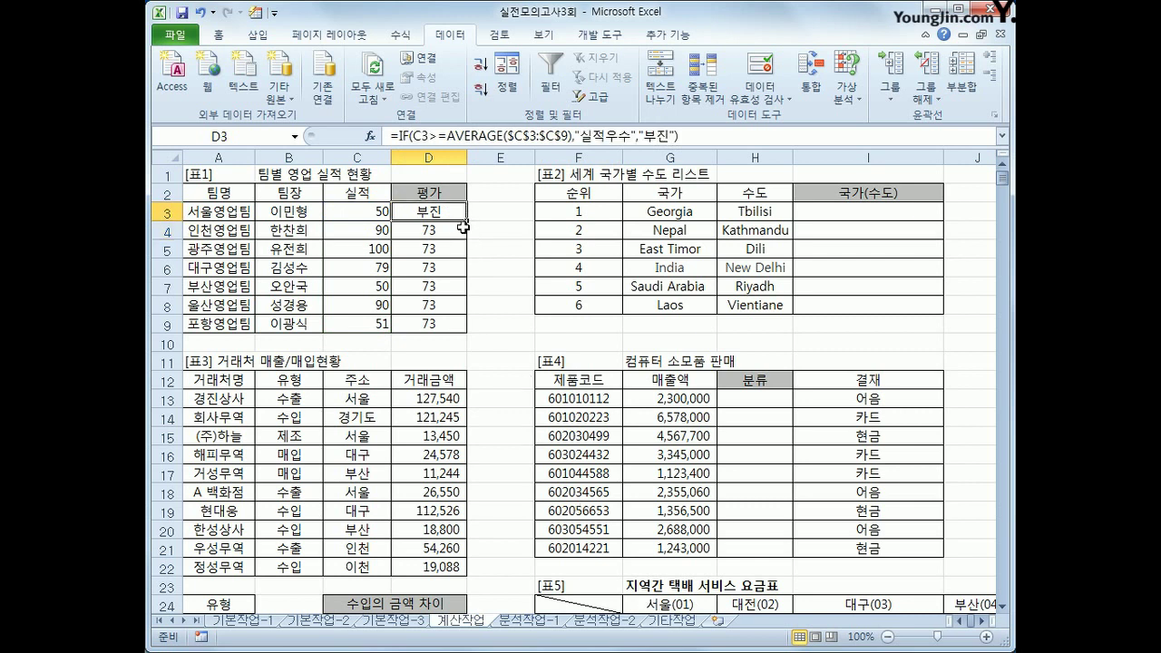
drag(466, 220, 471, 343)
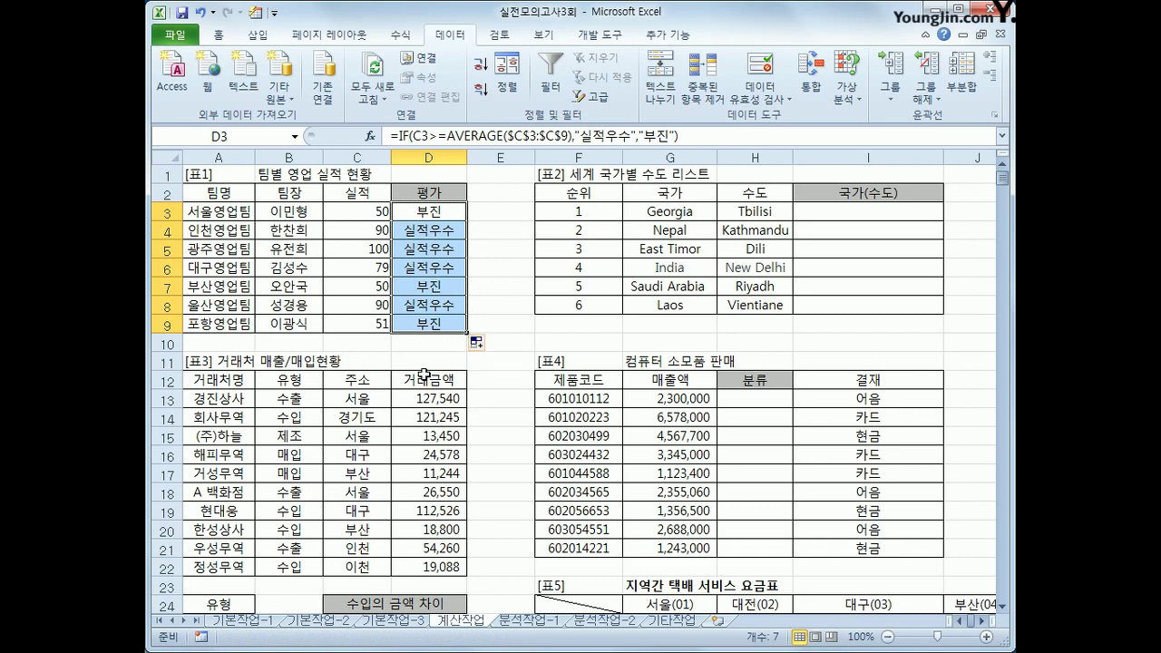
Begin the 국가(수도) formula in I3 with =UPPER(G3) to capitalize the country name.
click(856, 209)
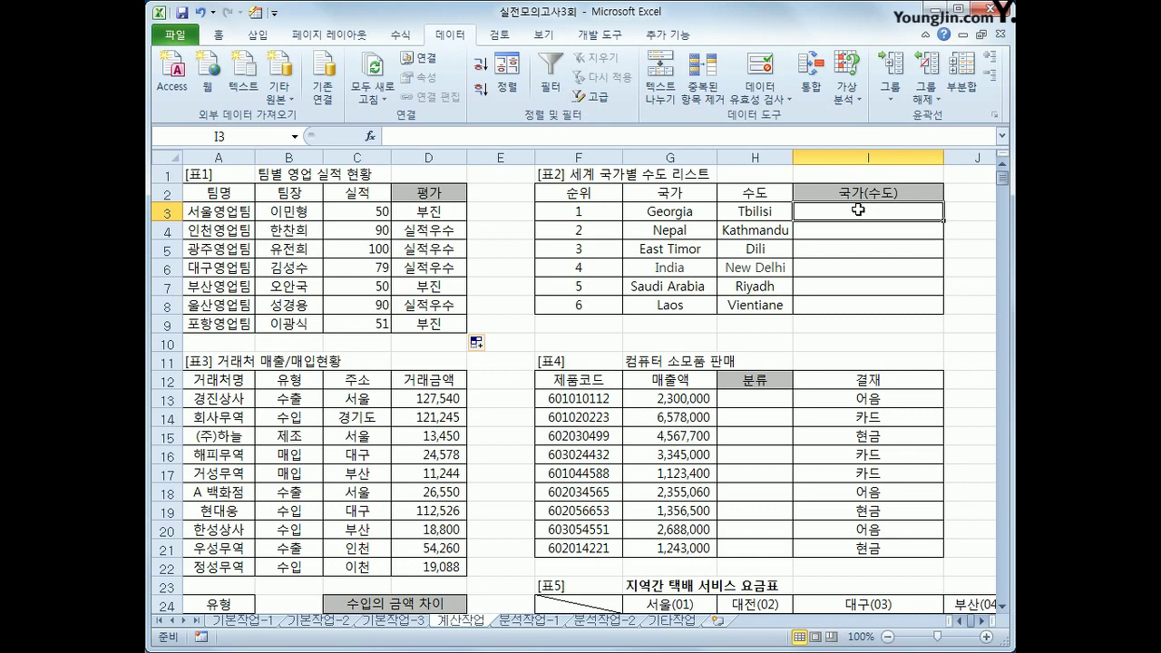
text(=)
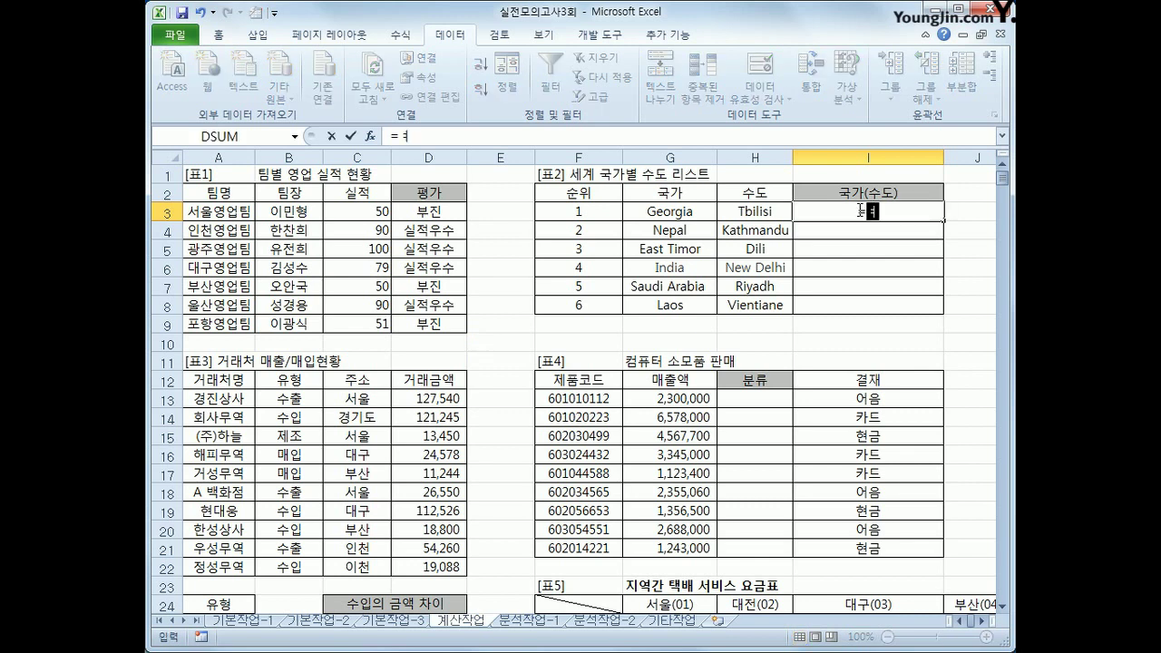
text(upp)
key(Tab)
key(Left)
key(Left)
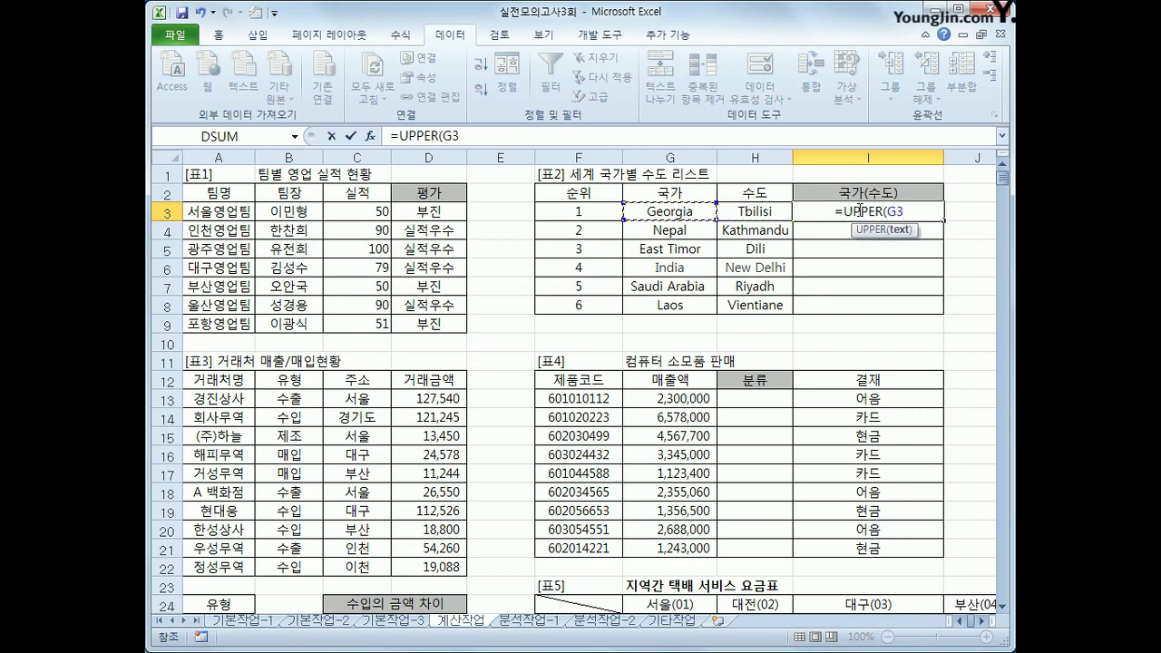
text())
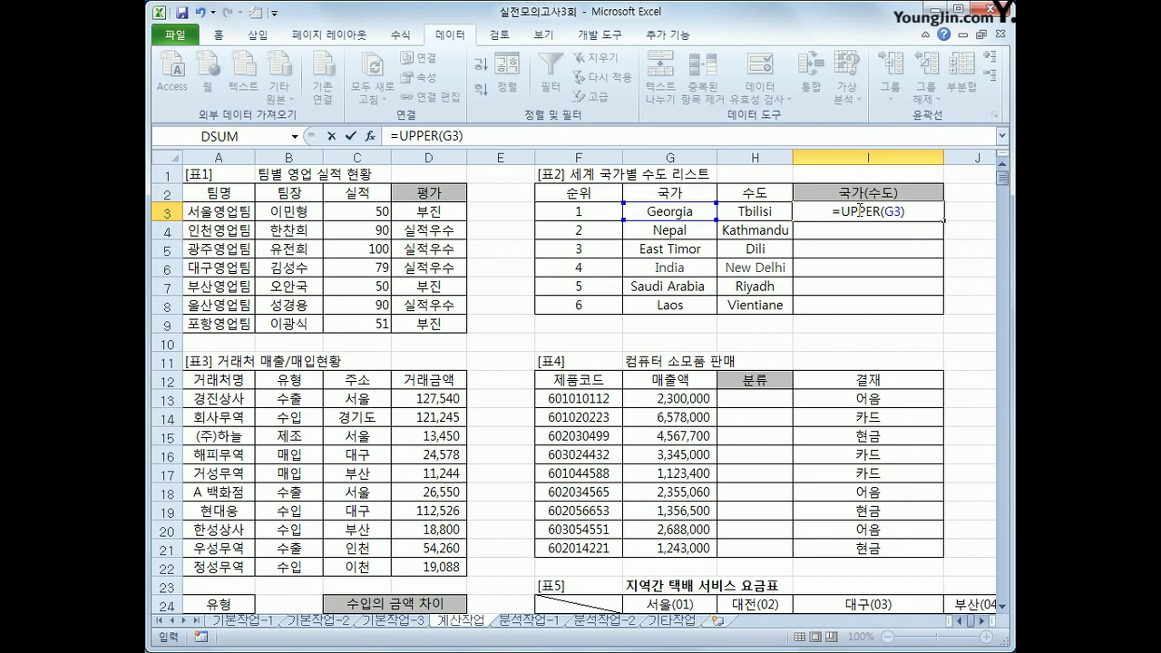
Extend the I3 formula with &"("&PROPER(H3) to append an opening parenthesis and the capital name in proper case.
text(&"("&)
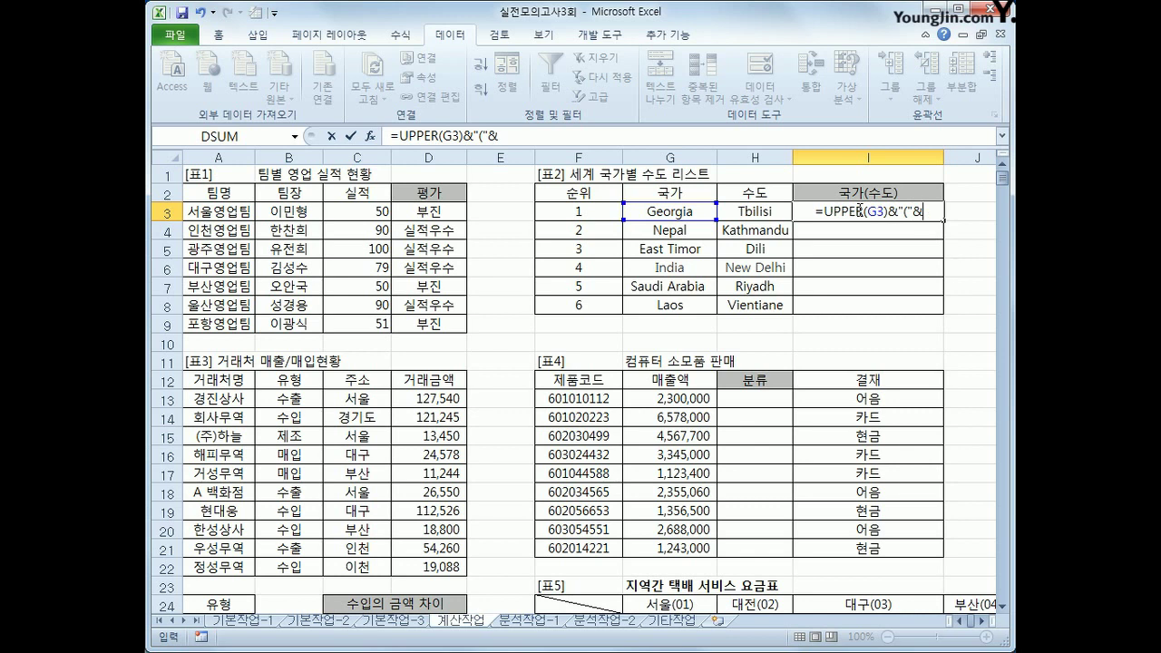
text(pro)
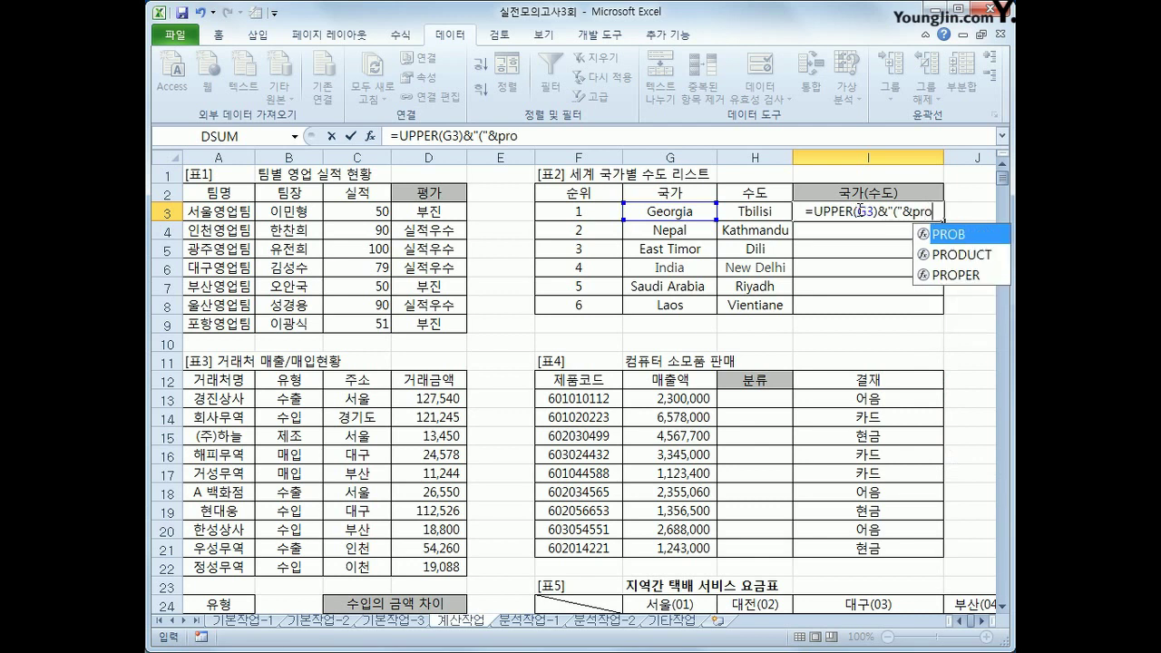
key(Down)
key(Down)
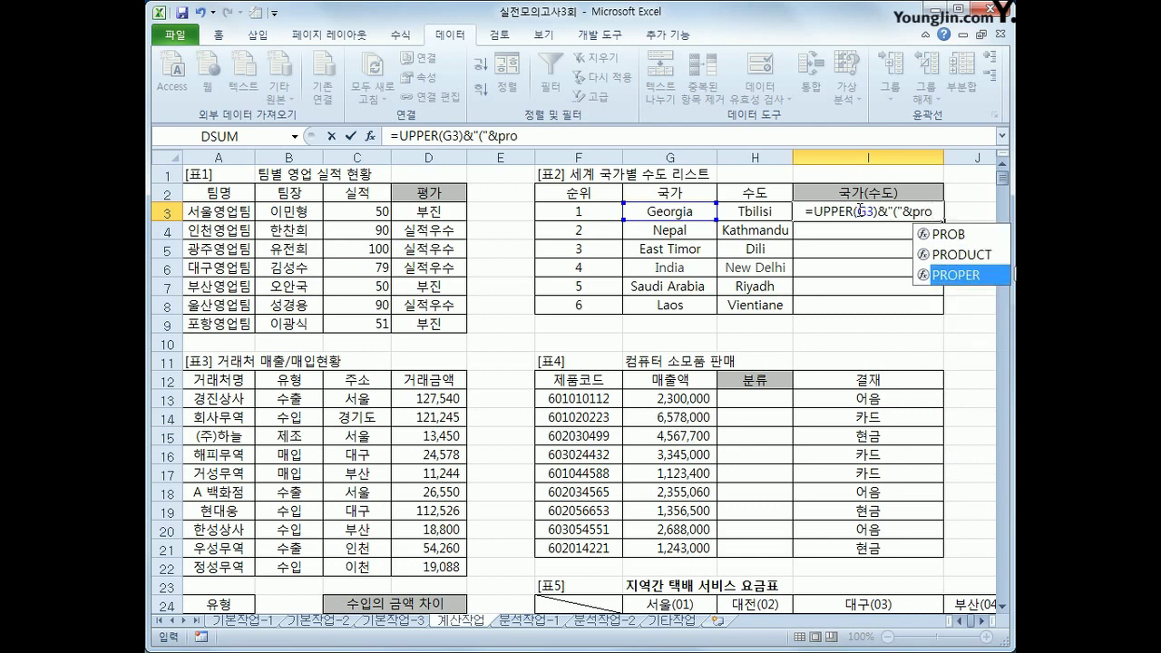
key(Tab)
key(Left)
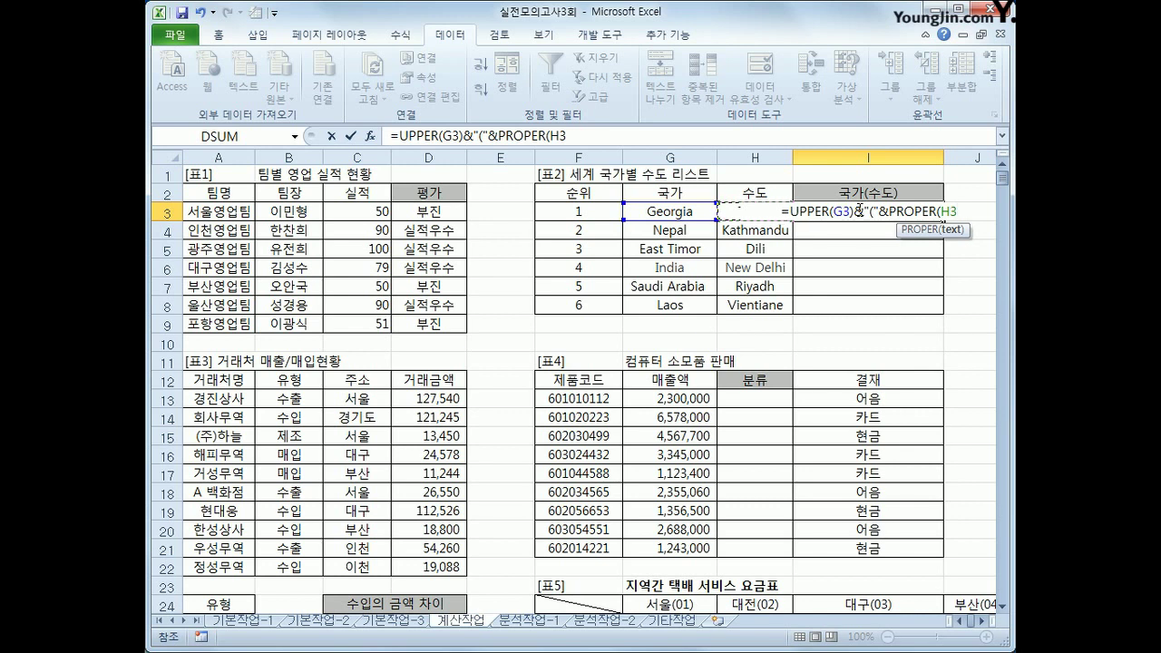
text())
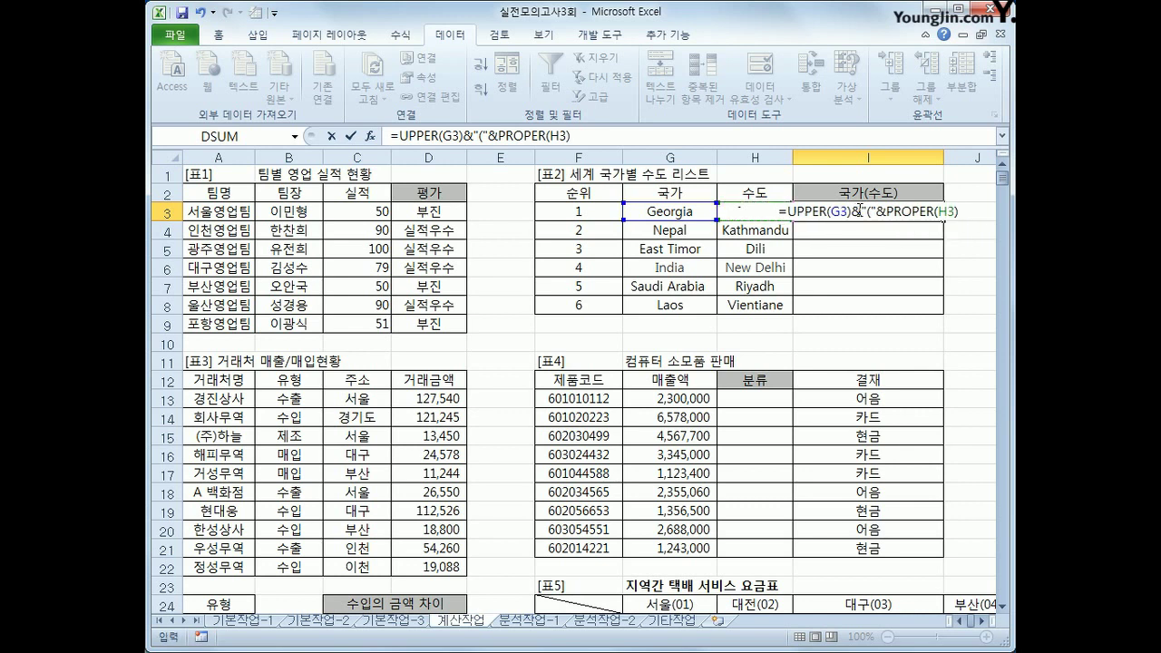
Complete the I3 formula with &")" and fill it down to I8.
text(&)
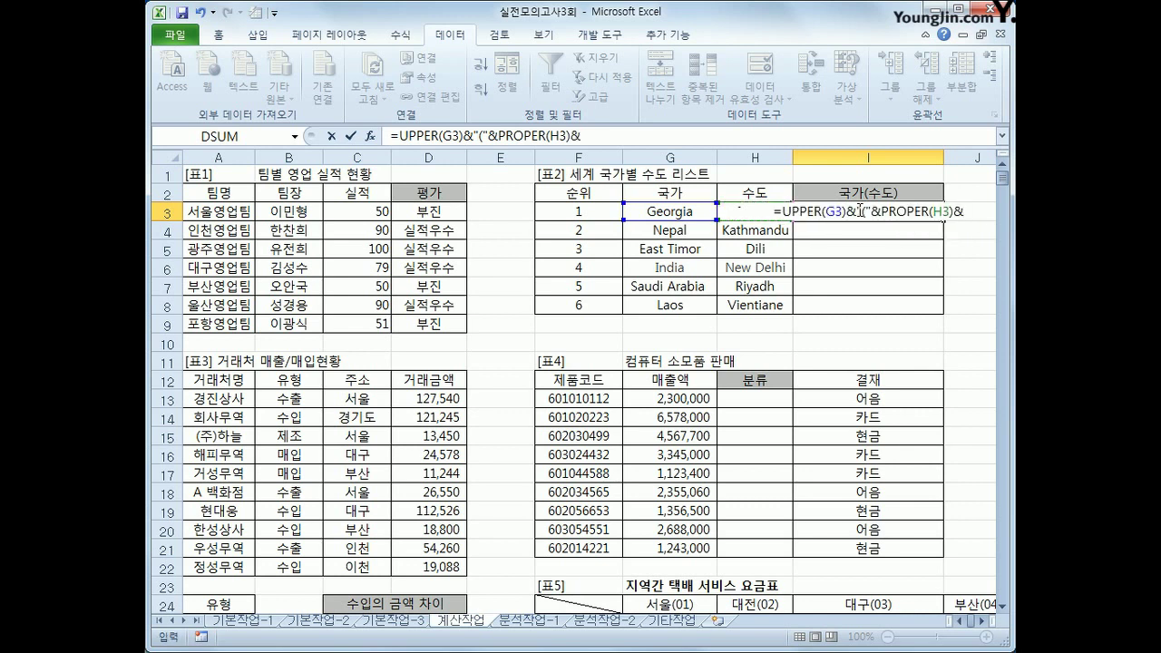
text(")")
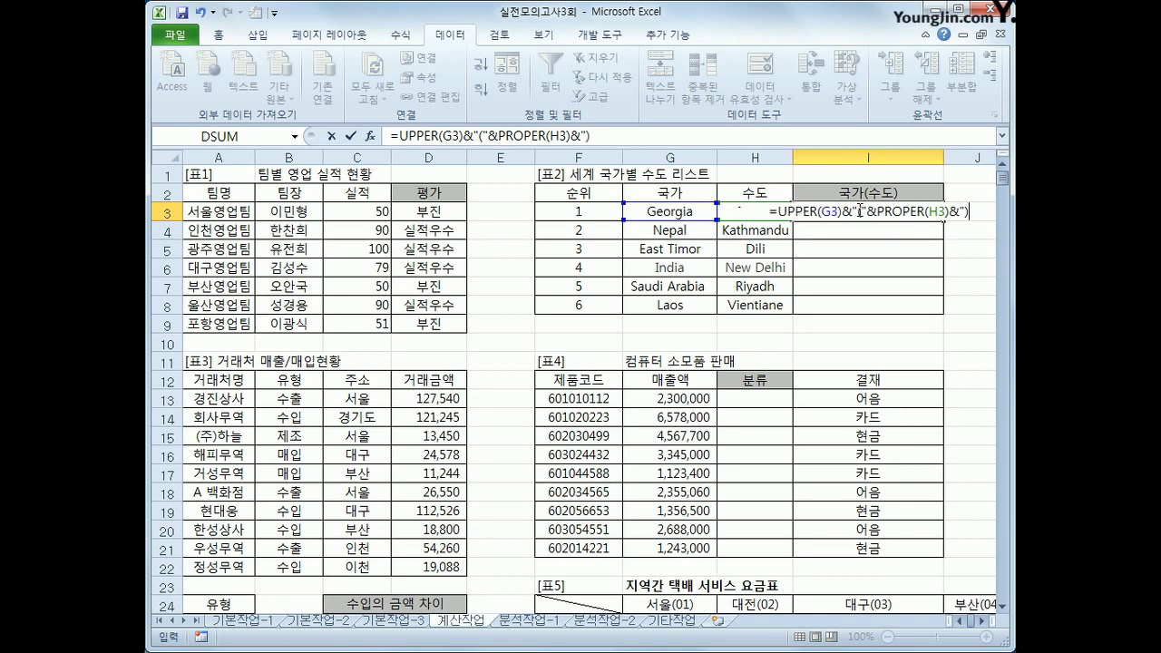
key(Return)
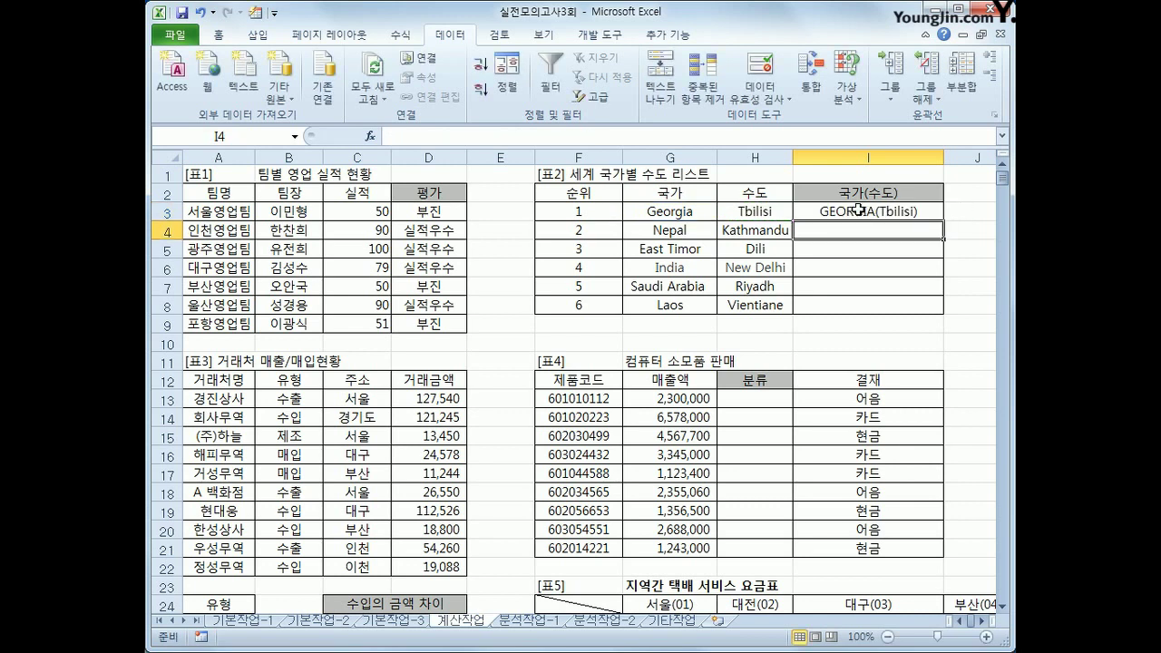
click(858, 209)
drag(945, 220, 940, 307)
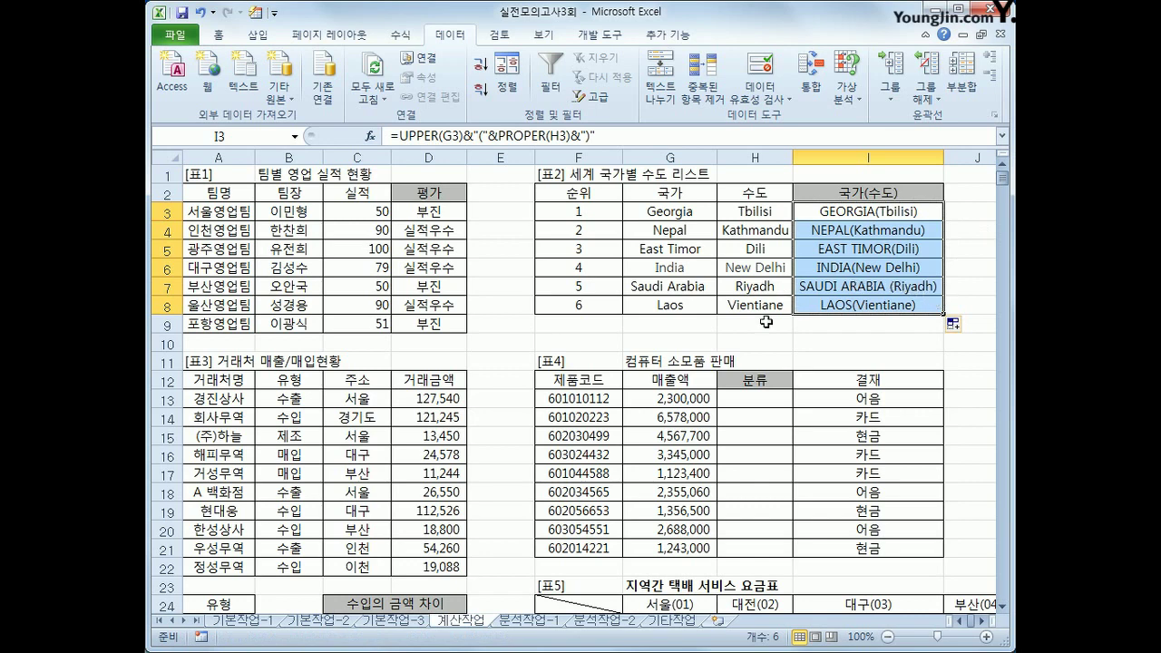
Insert the DMAX function from the 데이터베이스 category into the 수입의 금액 차이 cell C25.
scroll(646, 411, down, 2)
click(456, 514)
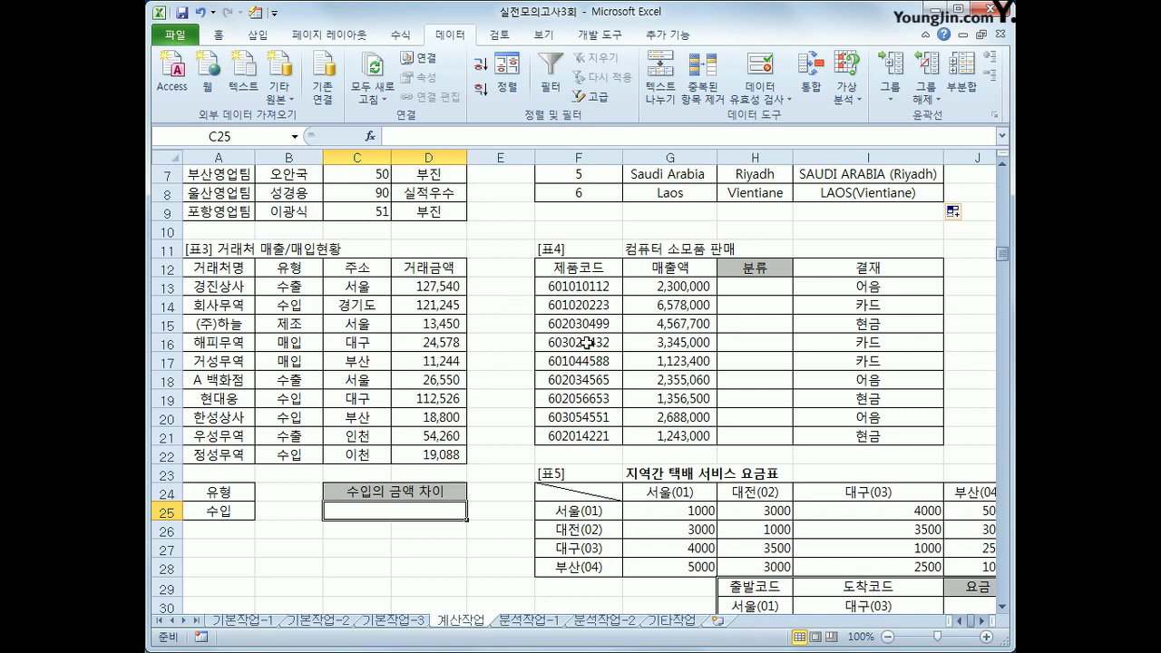
click(370, 136)
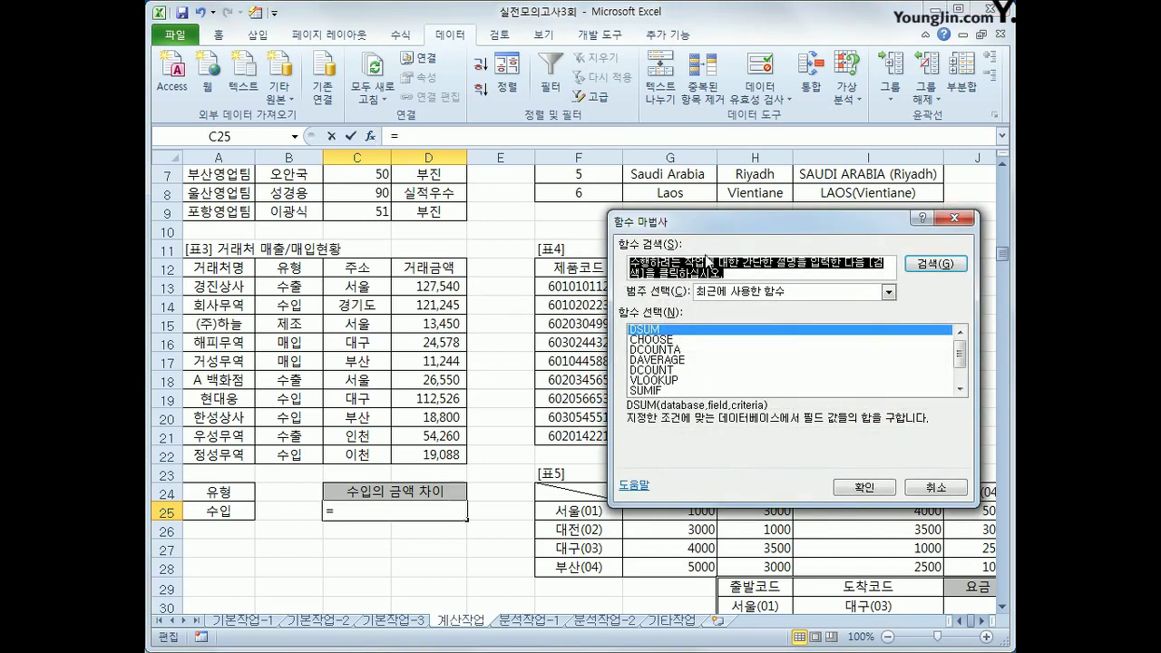
drag(718, 216, 636, 188)
click(654, 257)
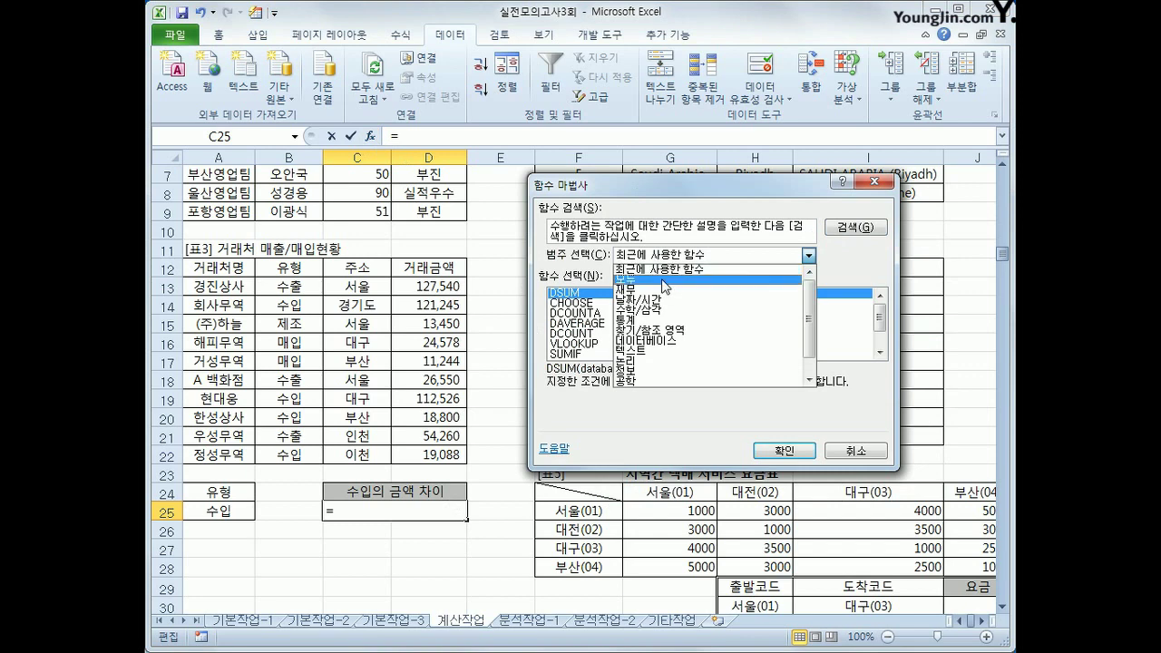
click(659, 349)
click(613, 334)
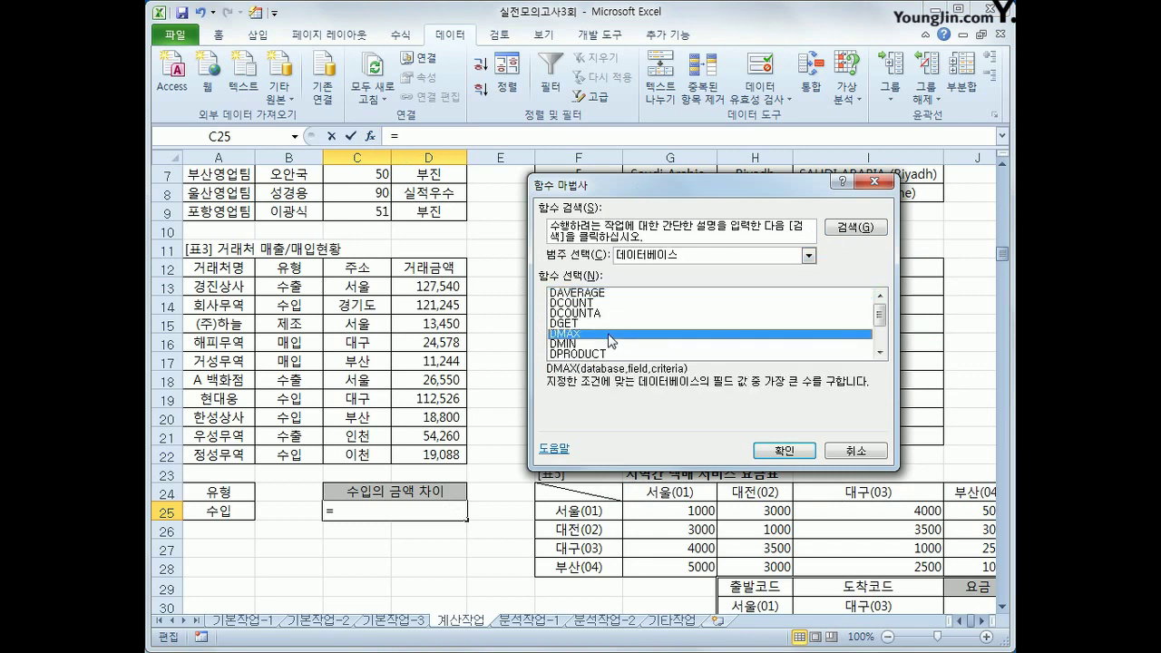
click(795, 451)
Set the DMAX arguments to database A12:D22, field D12 and criteria A24:A25.
drag(234, 266, 463, 456)
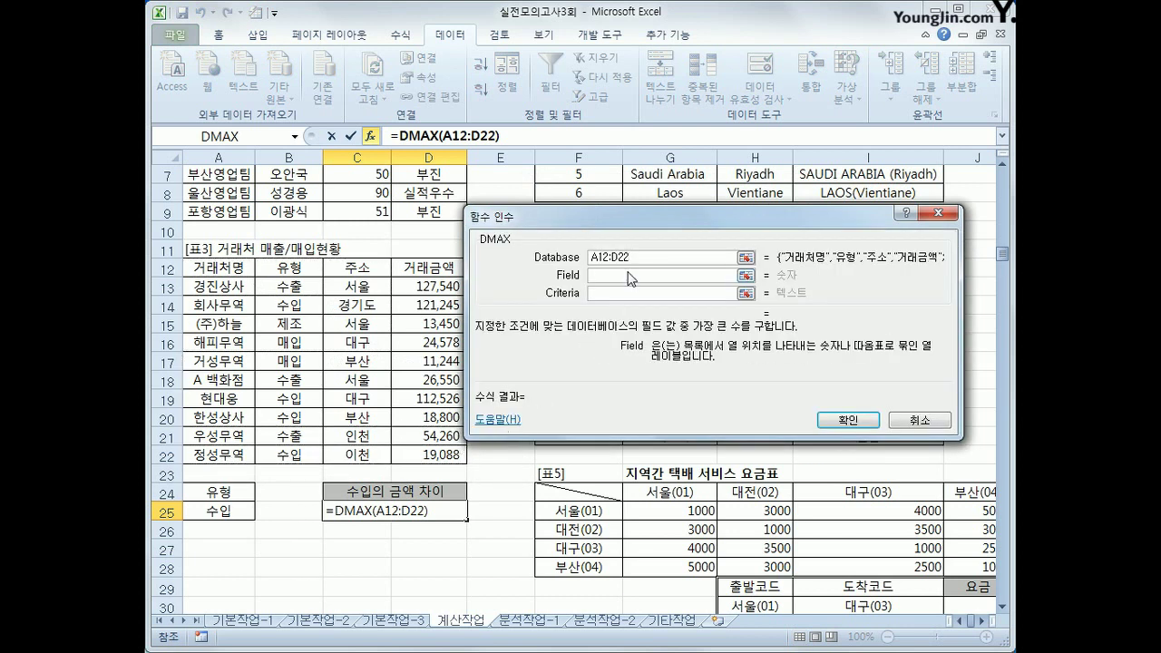
key(Tab)
click(433, 268)
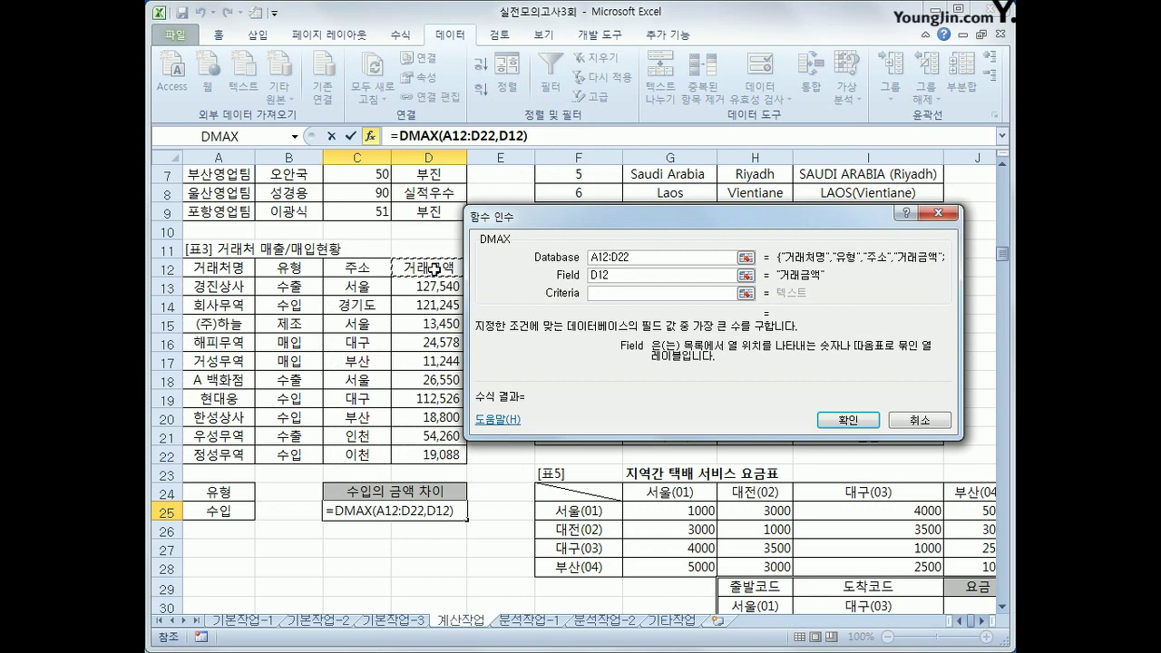
click(602, 291)
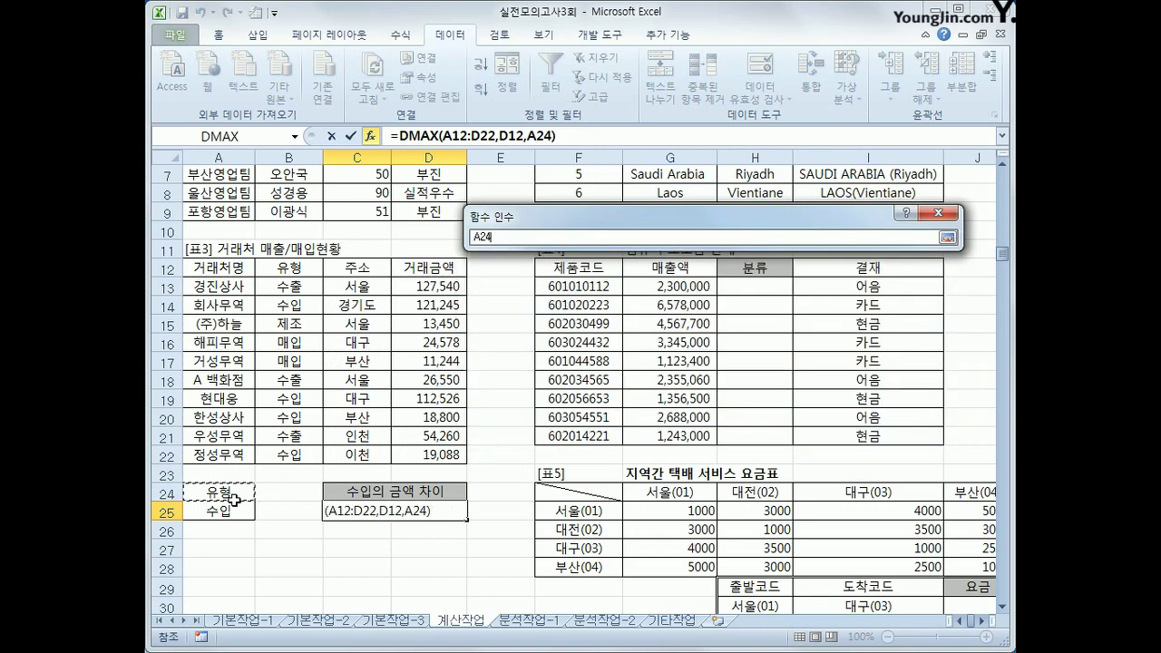
drag(234, 495, 234, 506)
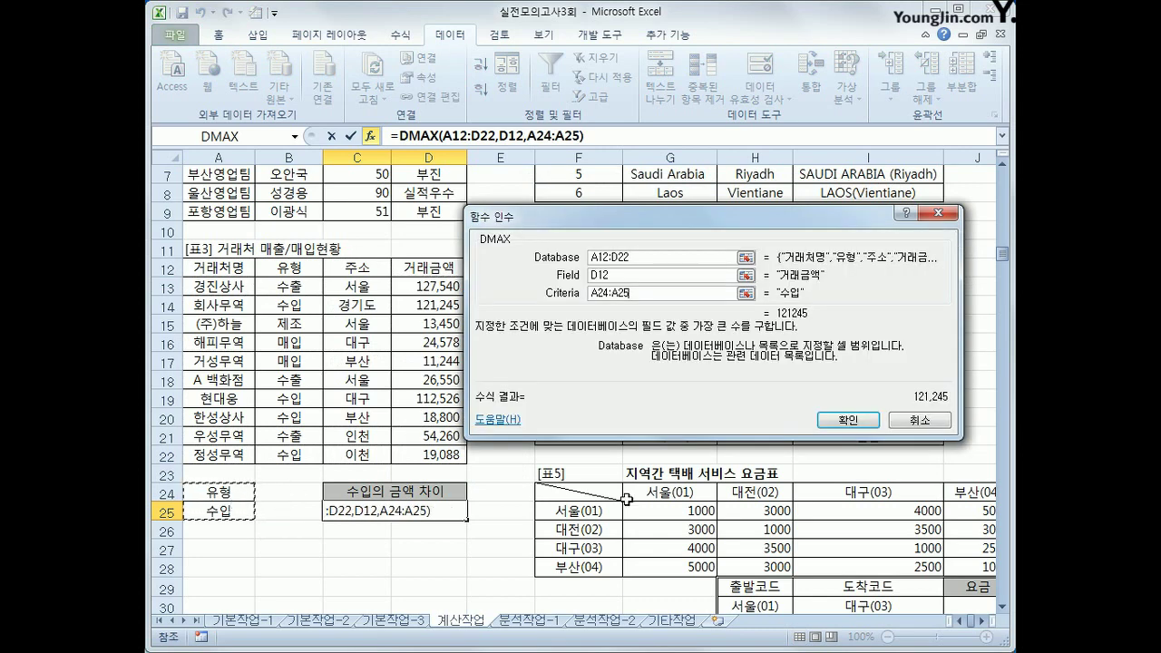
click(839, 423)
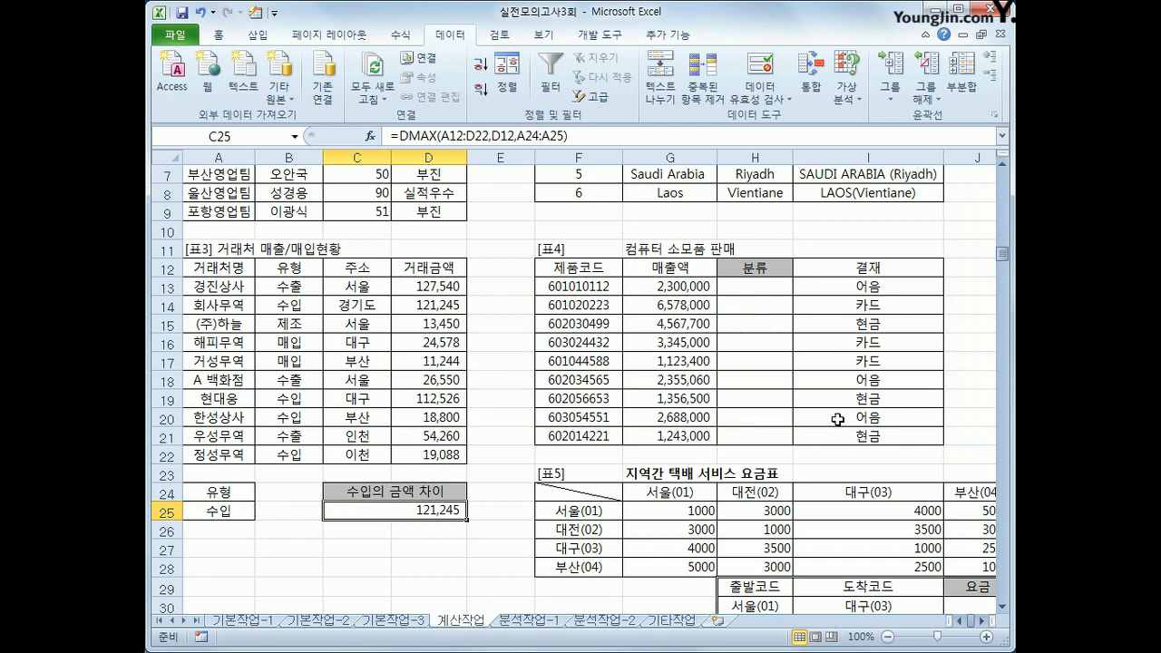
Add a minus sign after DMAX in the C25 formula and insert the DMIN function after it.
click(599, 137)
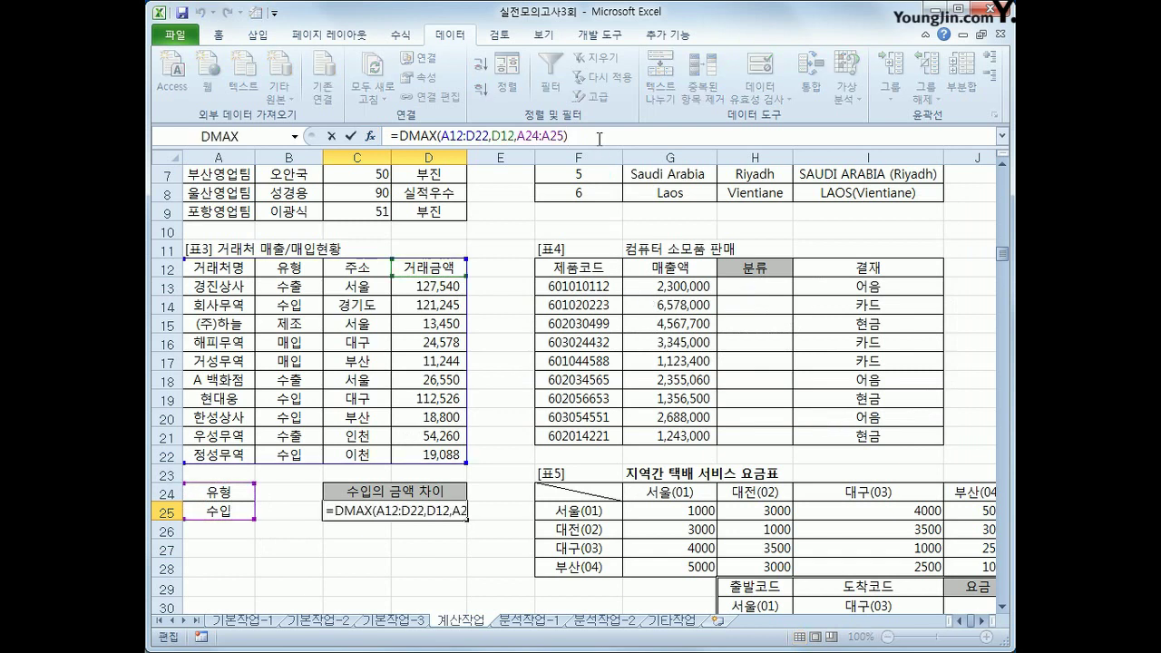
text(-)
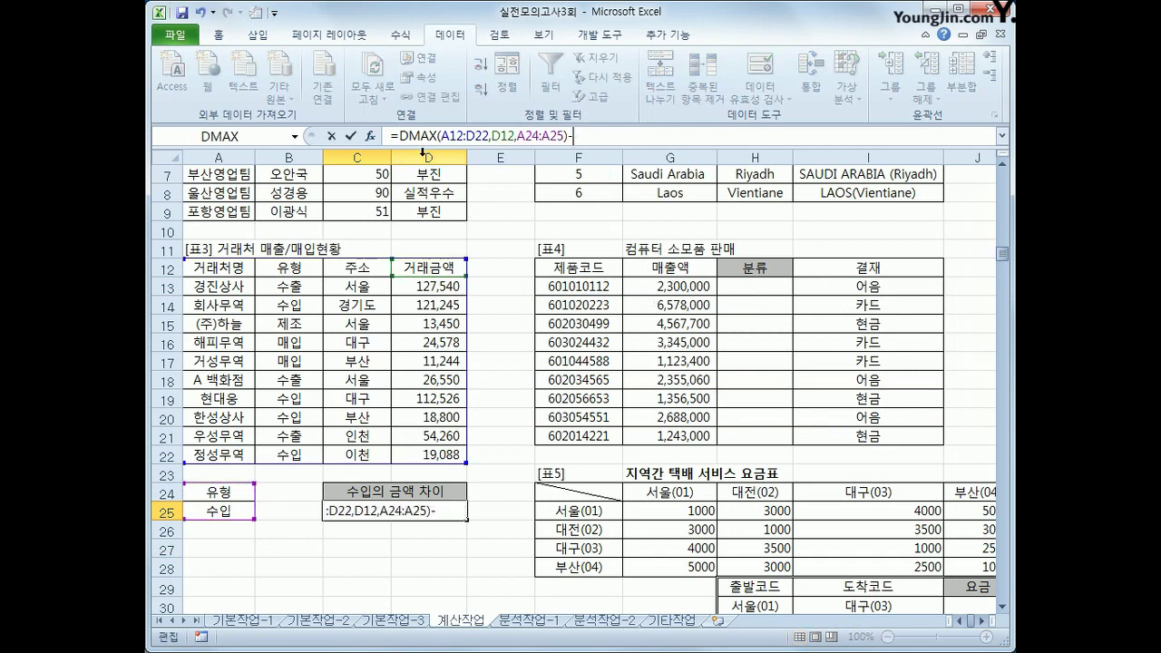
click(370, 136)
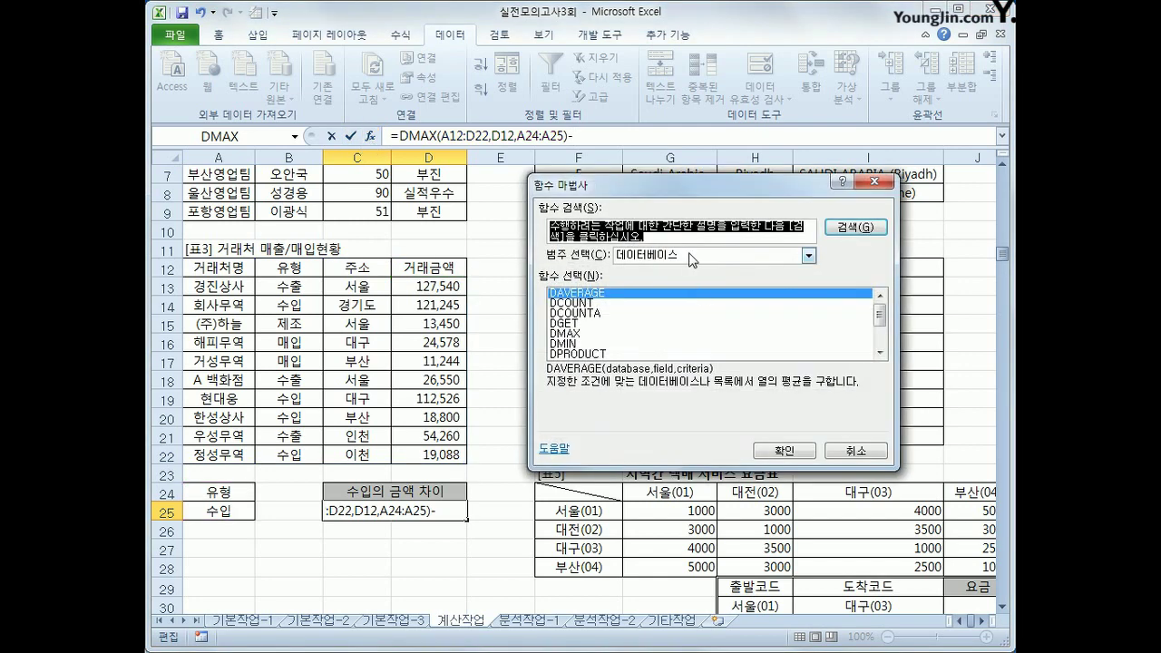
click(621, 344)
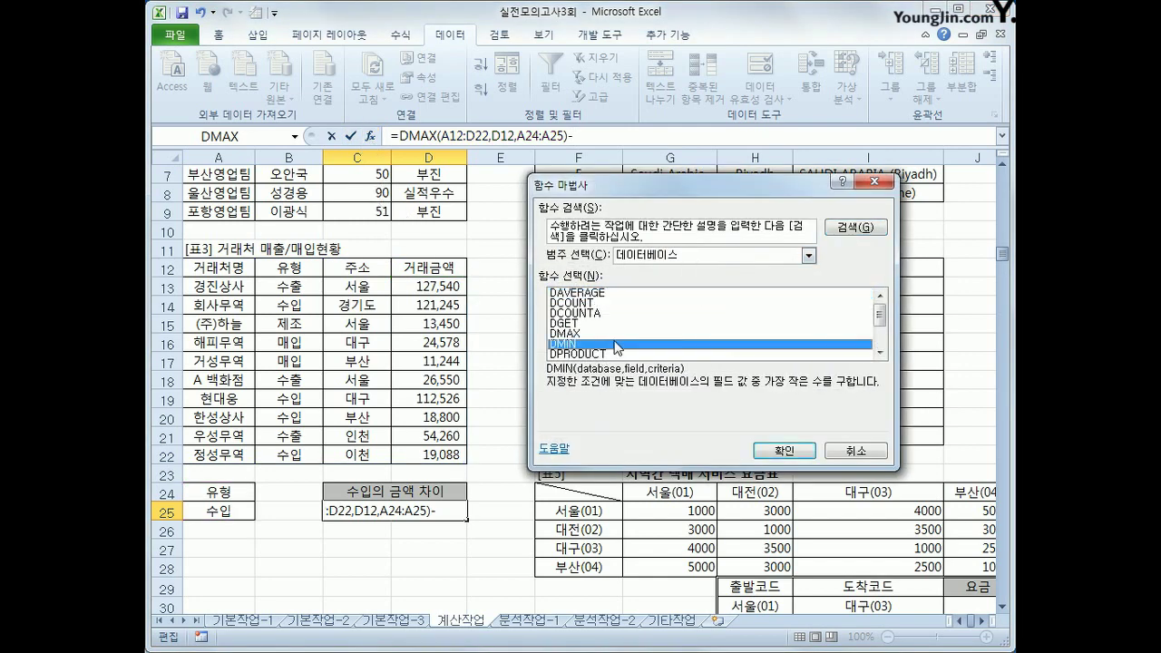
click(787, 451)
Set the DMIN arguments to database A12:D22, field D12 and criteria A24:A25.
click(242, 267)
drag(242, 268, 424, 457)
click(608, 275)
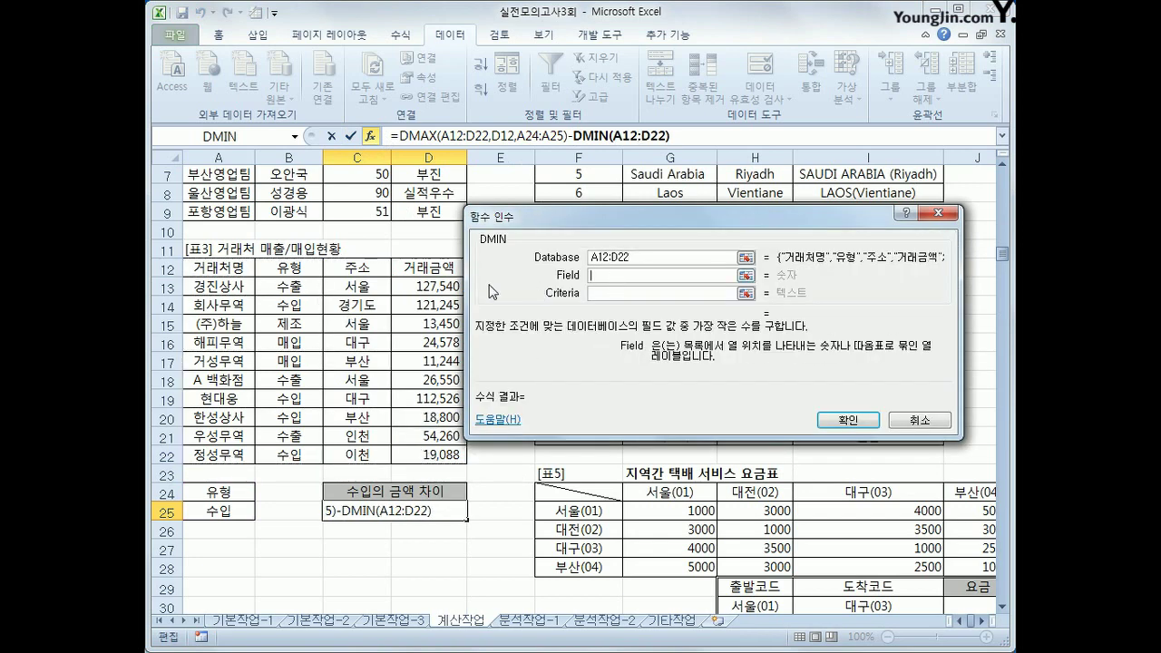
click(439, 268)
key(Tab)
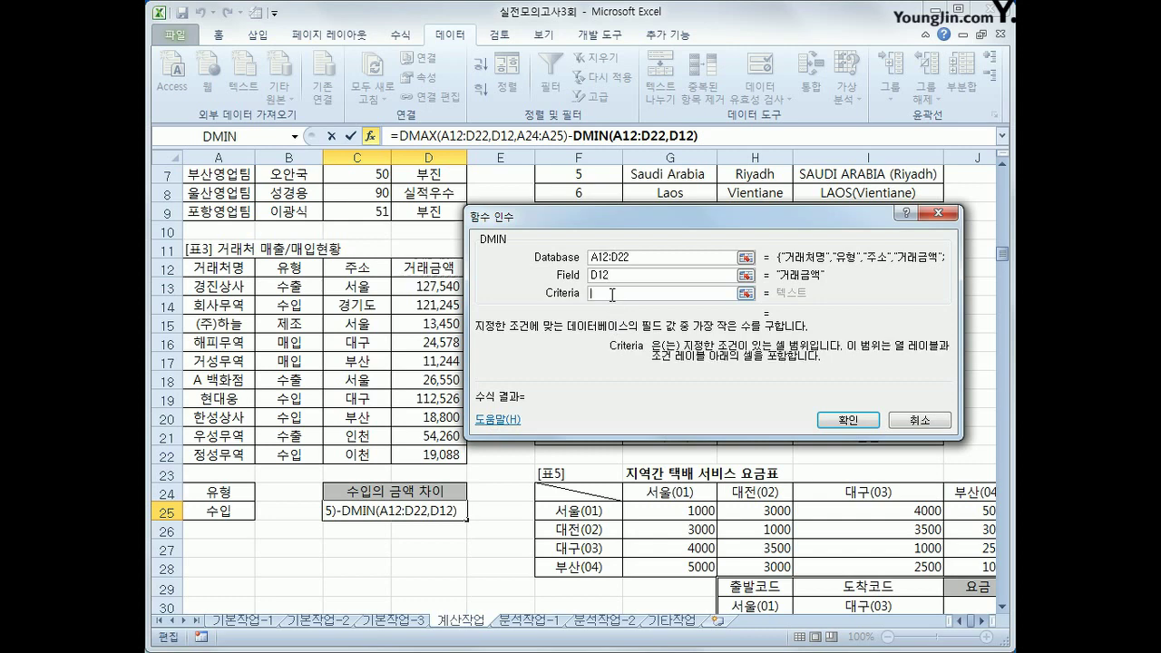
drag(234, 494, 229, 518)
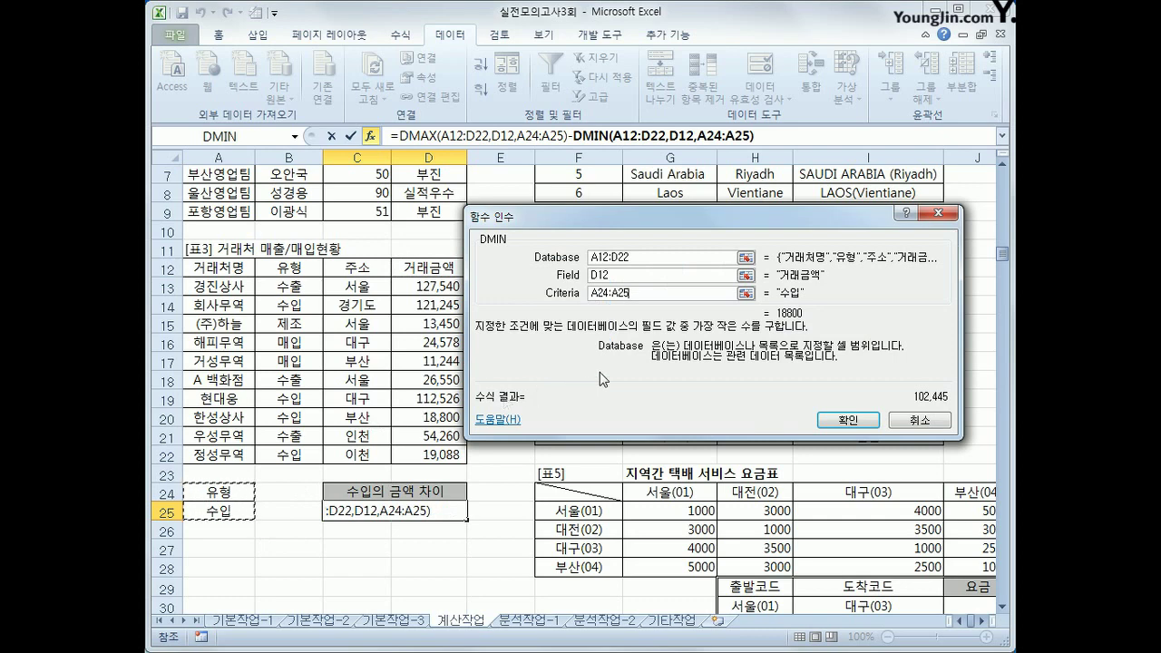
click(848, 420)
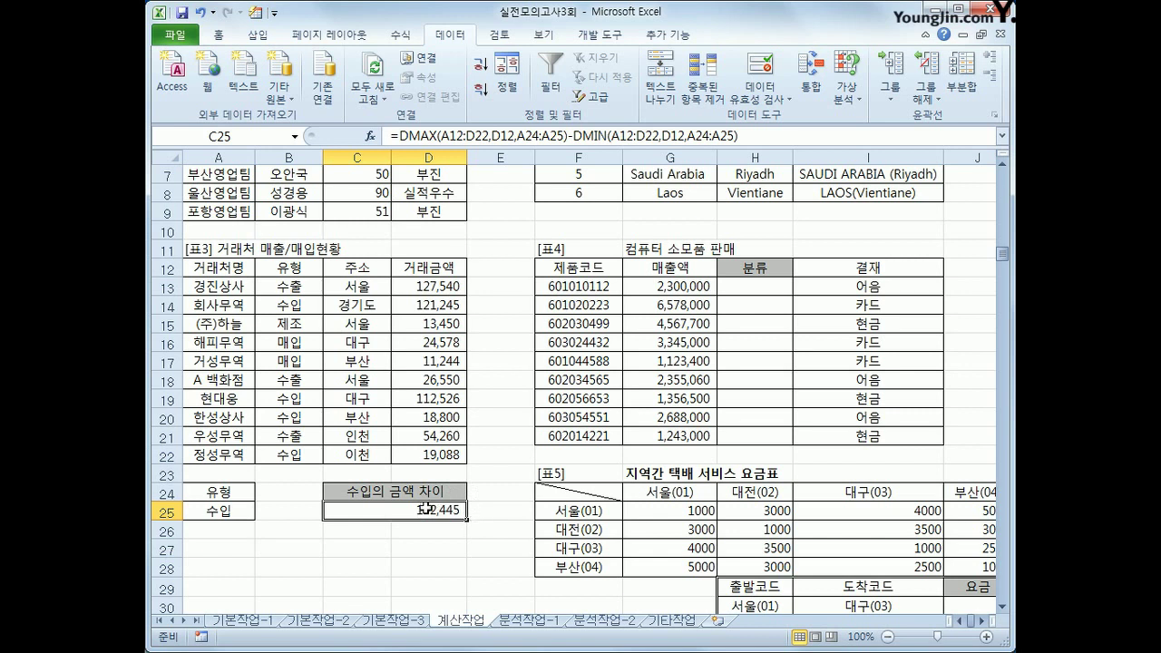
Wrap the DMAX-DMIN difference in C25 in ROUNDDOWN with -2 as the number of digits.
click(406, 136)
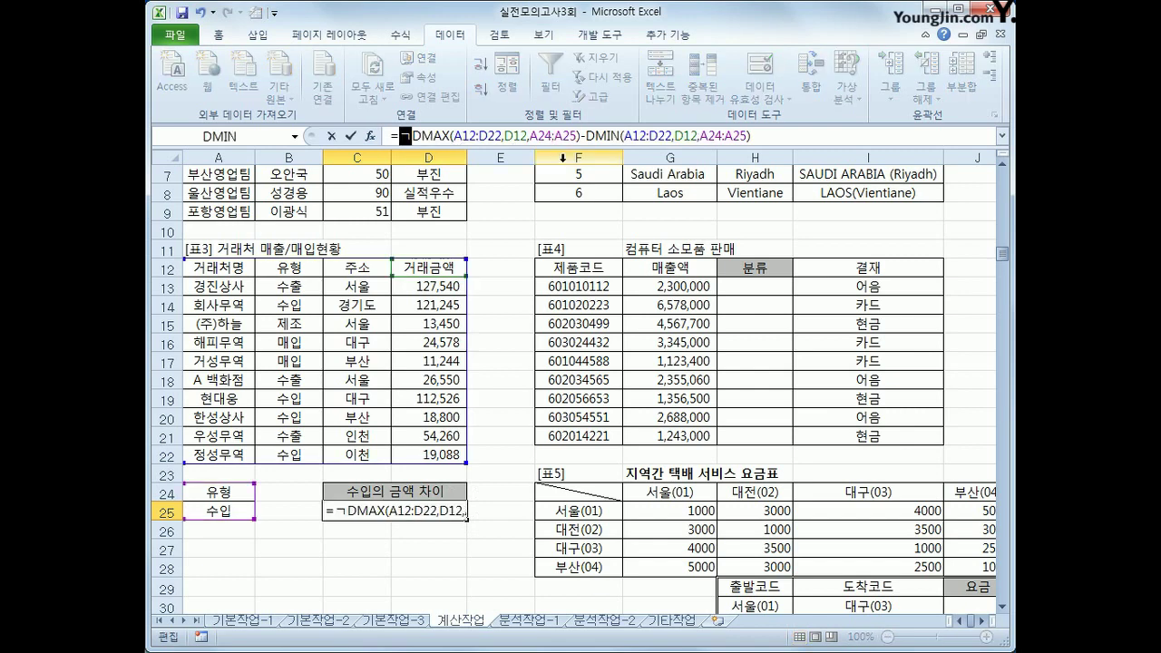
text(rp)
key(BackSpace)
text(oun)
key(Down)
key(Tab)
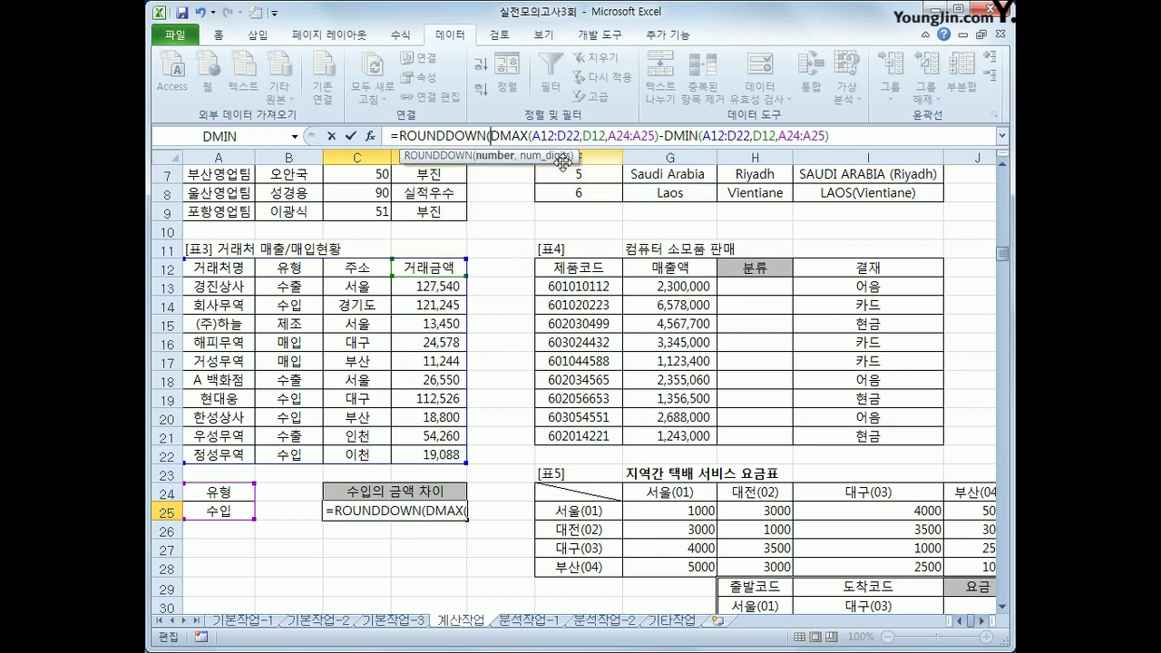
key(End)
text(),-2))
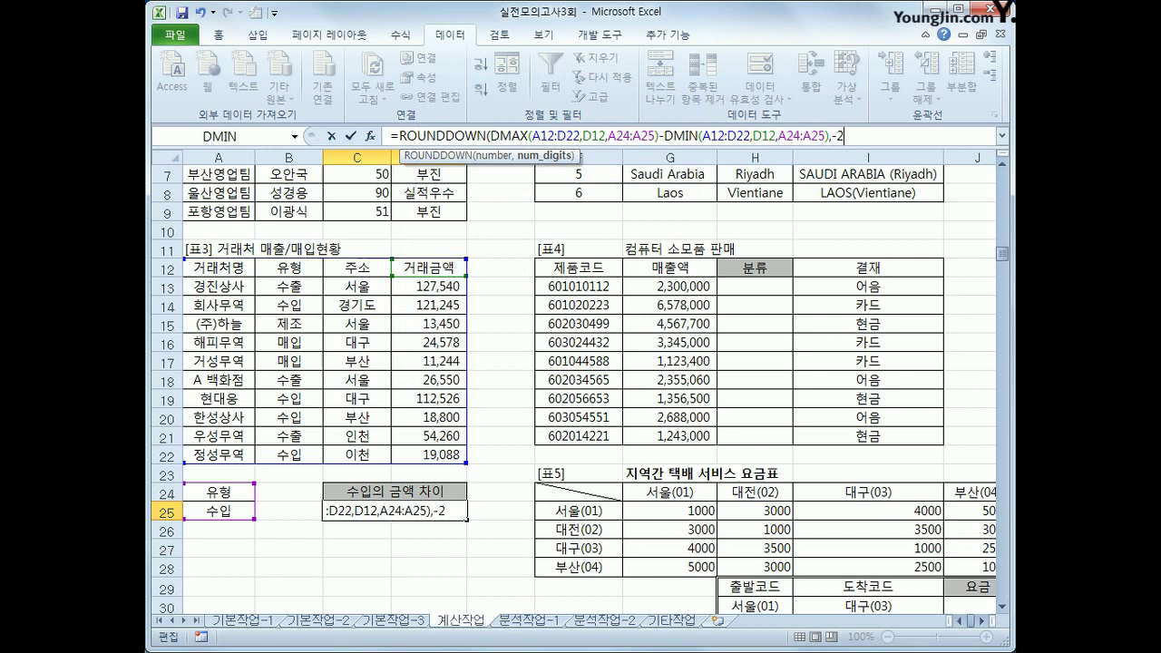
key(Return)
key(Up)
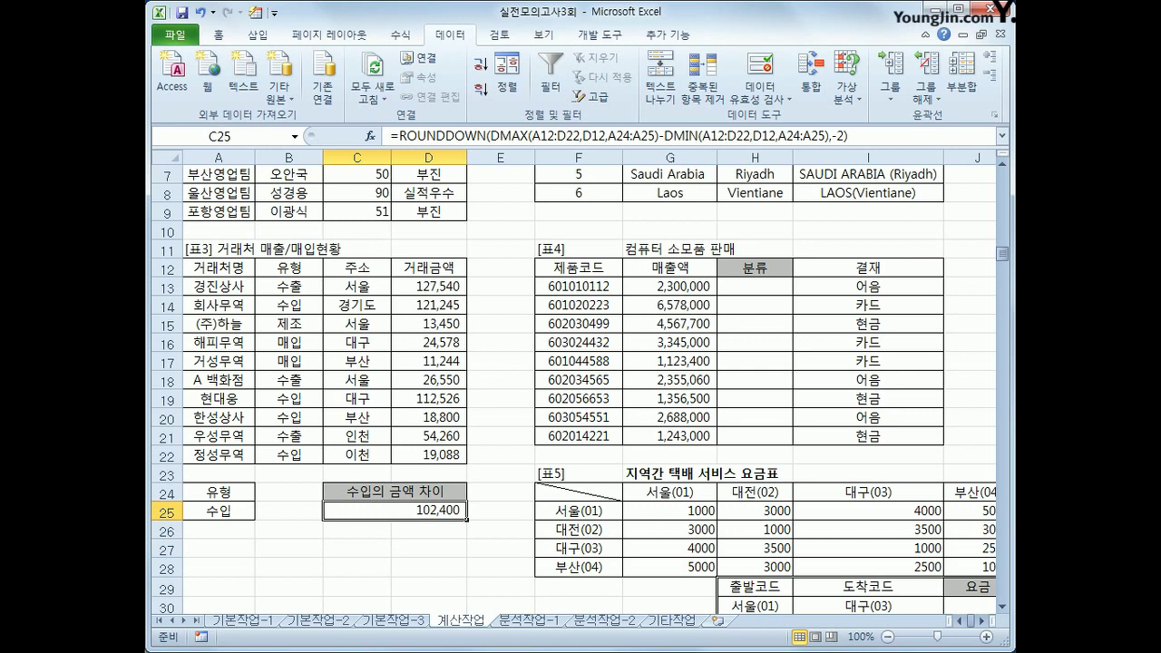
Enter =MID(F13,5,1) in cell H13 of the 분류 column and fill it down to H21.
click(768, 287)
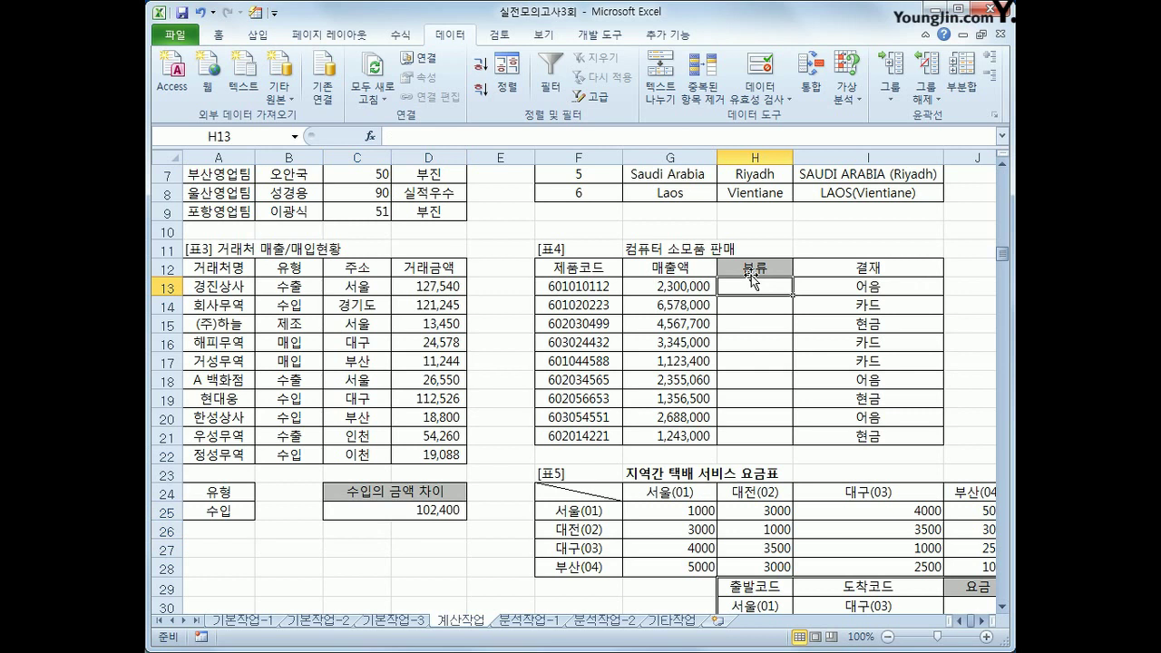
click(602, 285)
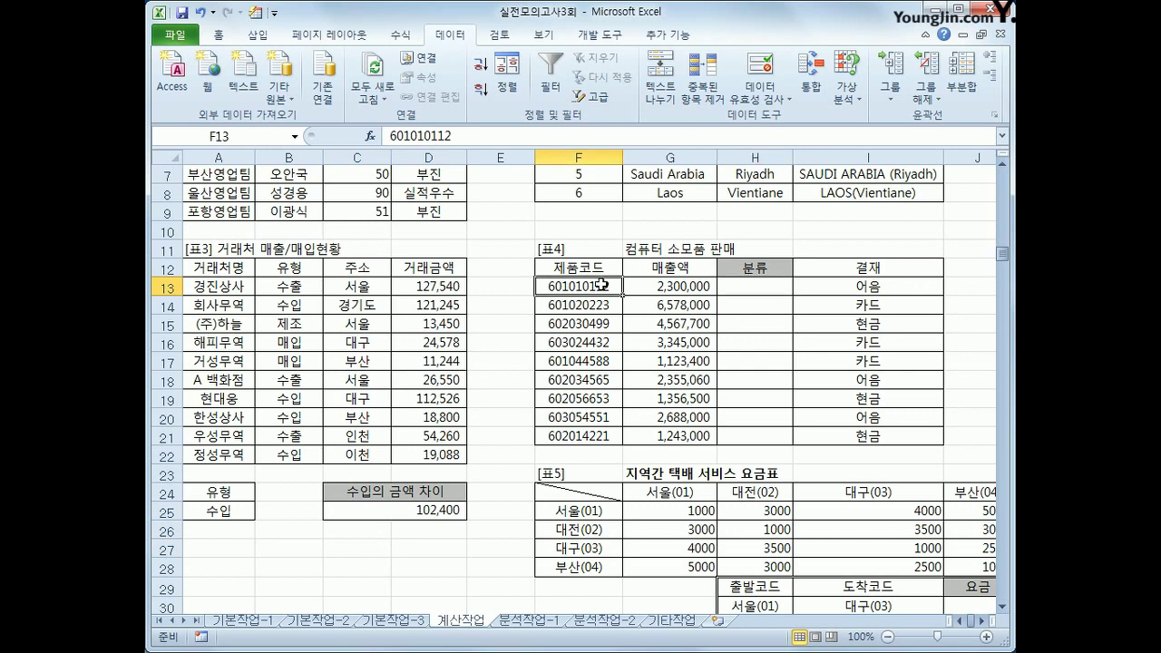
click(783, 288)
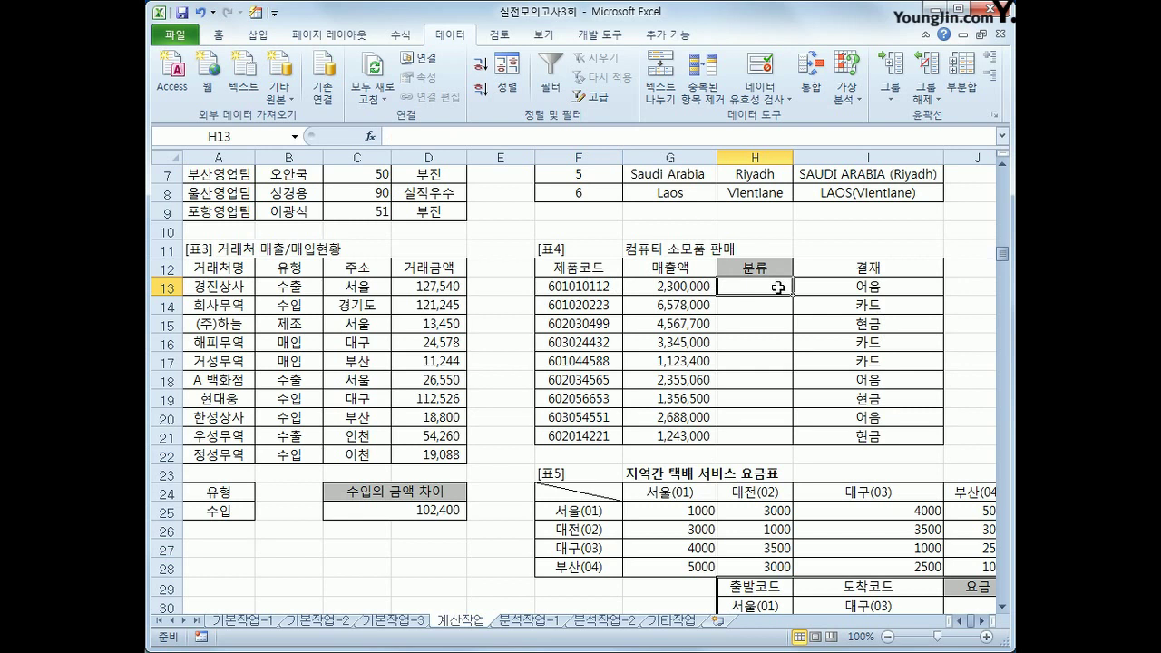
text(=)
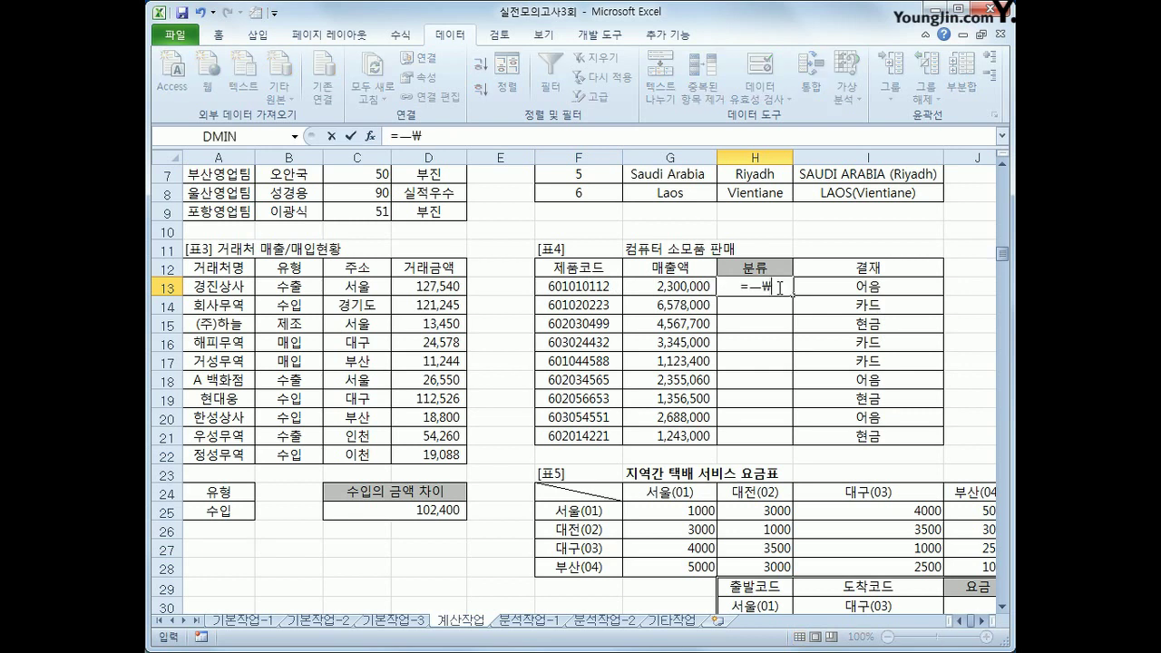
text(mid()
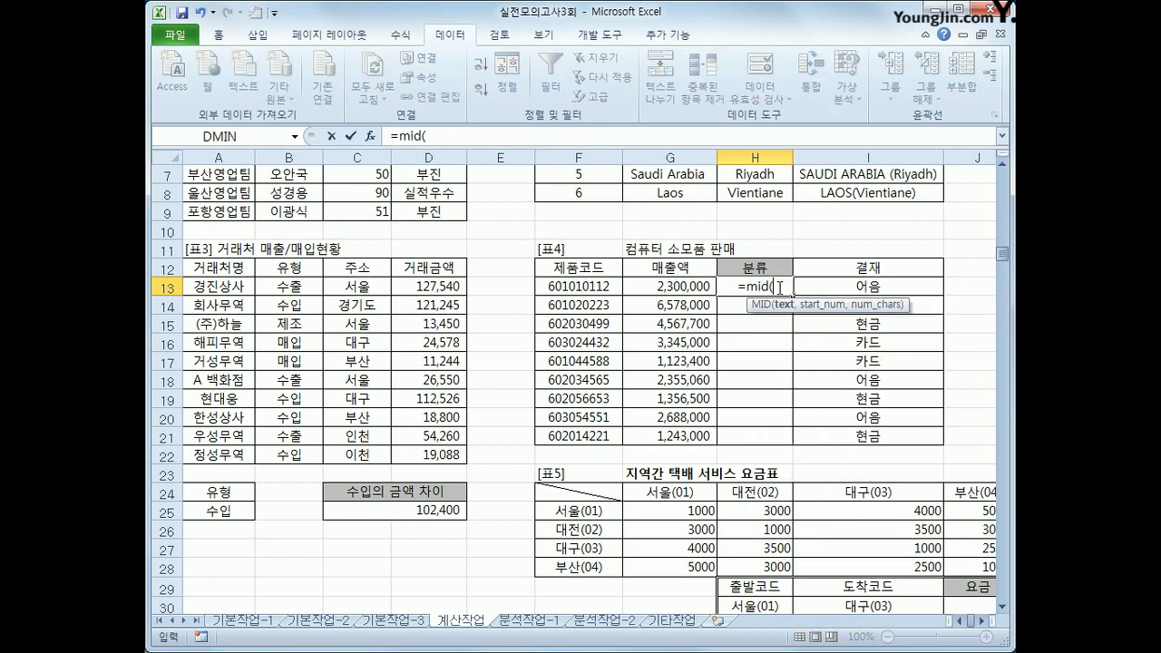
key(Left)
key(Left)
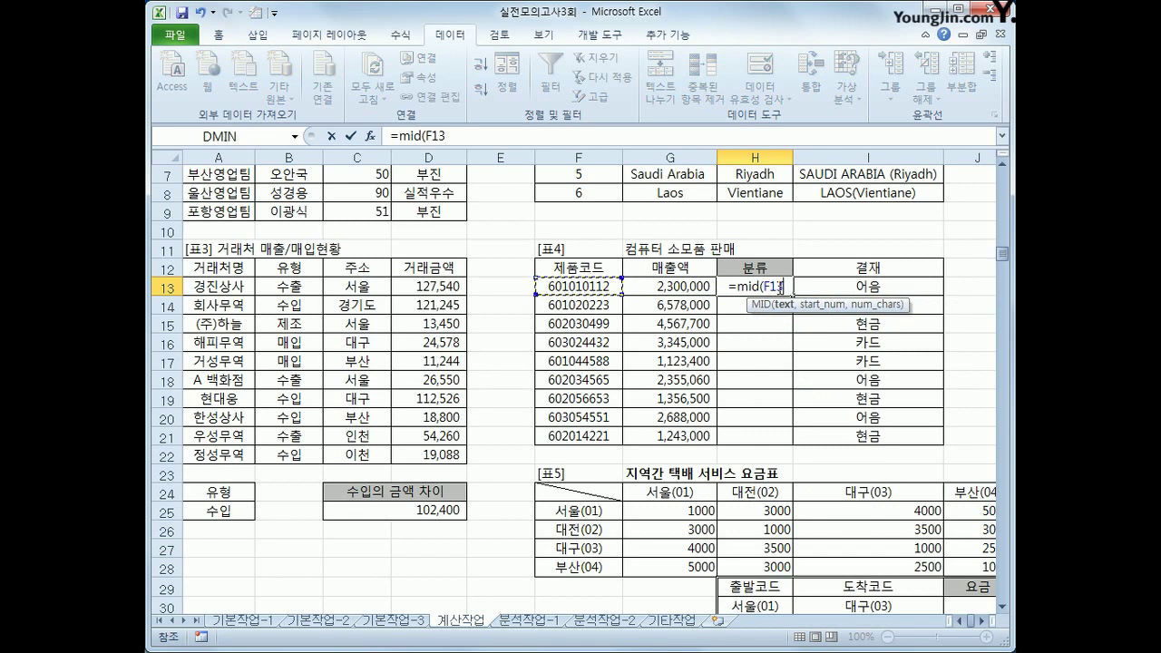
text(,)
text(1,1))
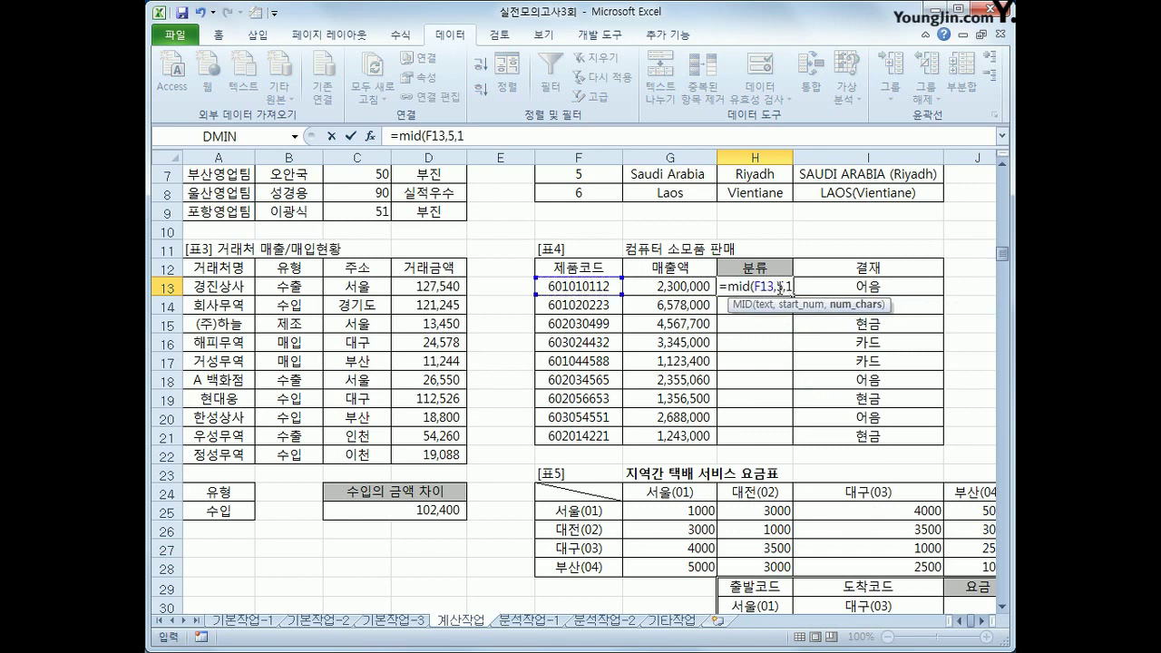
key(Return)
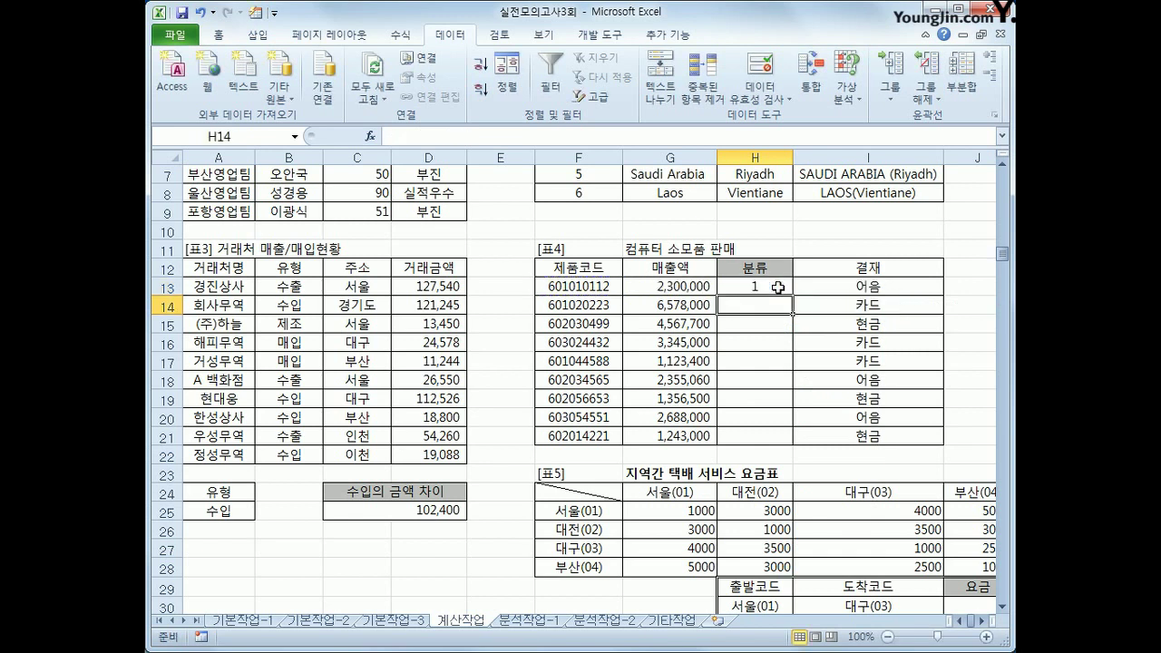
click(778, 287)
drag(792, 295, 782, 438)
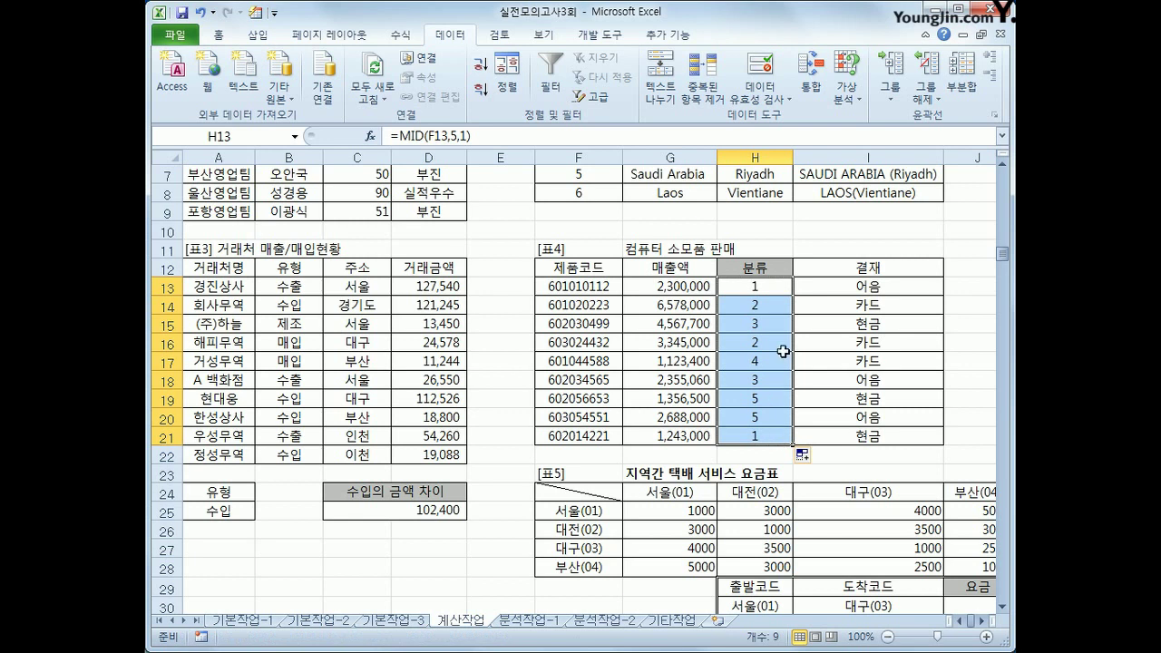
Cut the MID expression from H13, insert the CHOOSE function there, and set its Index_num to MID(F13,5,1).
click(774, 287)
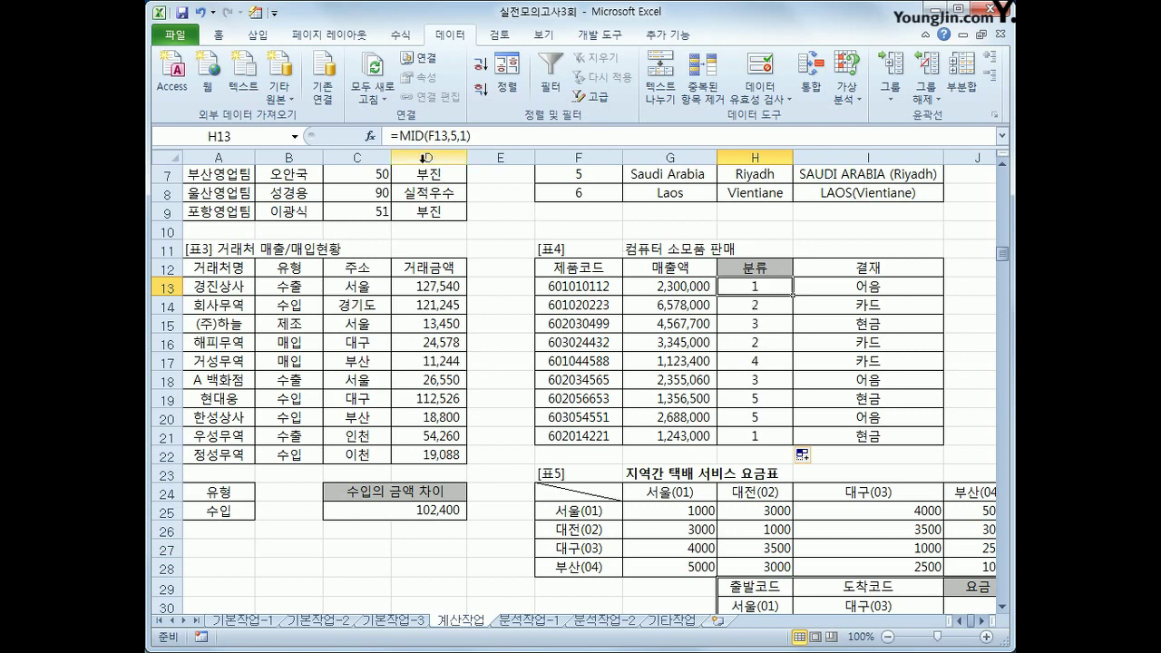
drag(402, 134, 471, 136)
right_click(488, 136)
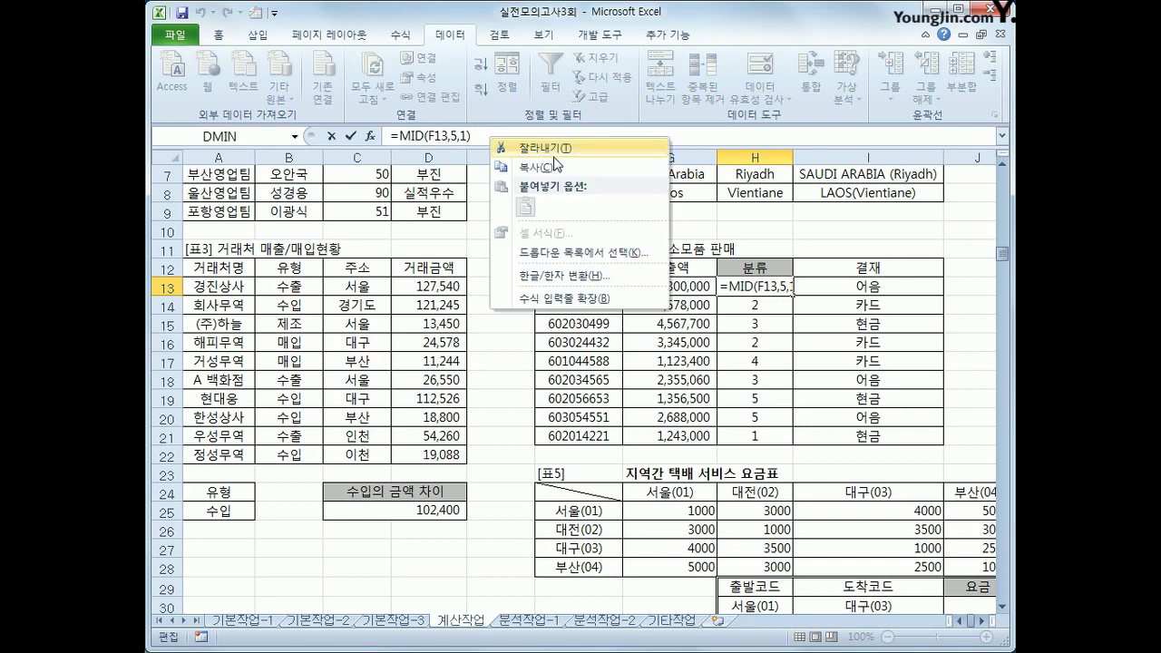
click(552, 148)
click(400, 34)
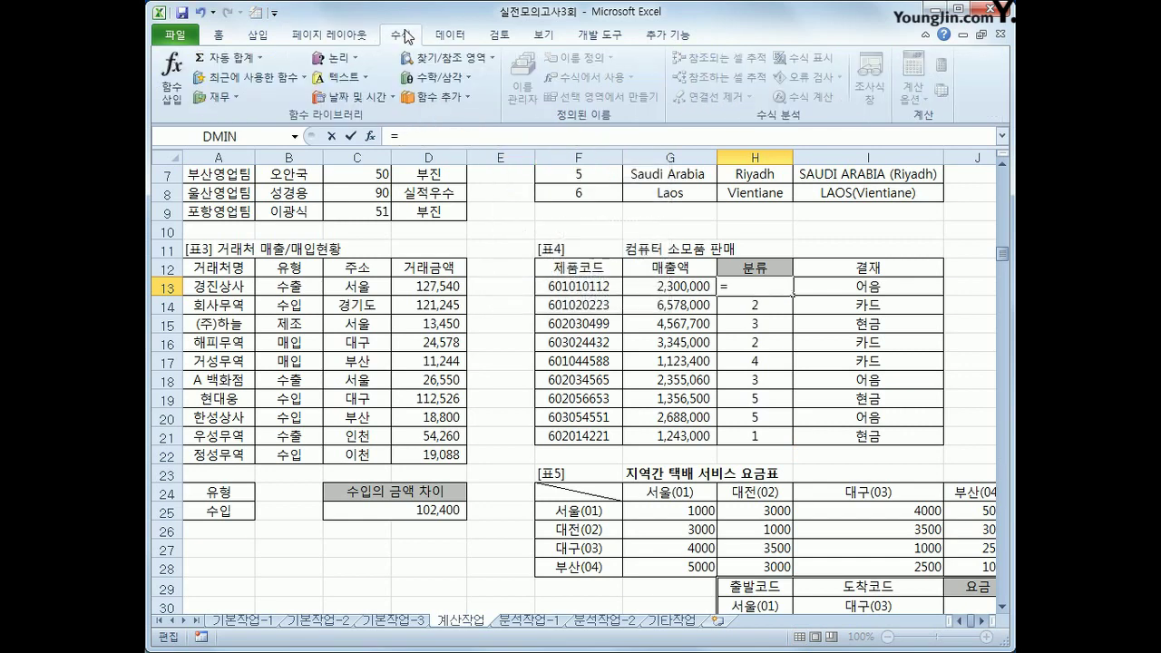
click(429, 60)
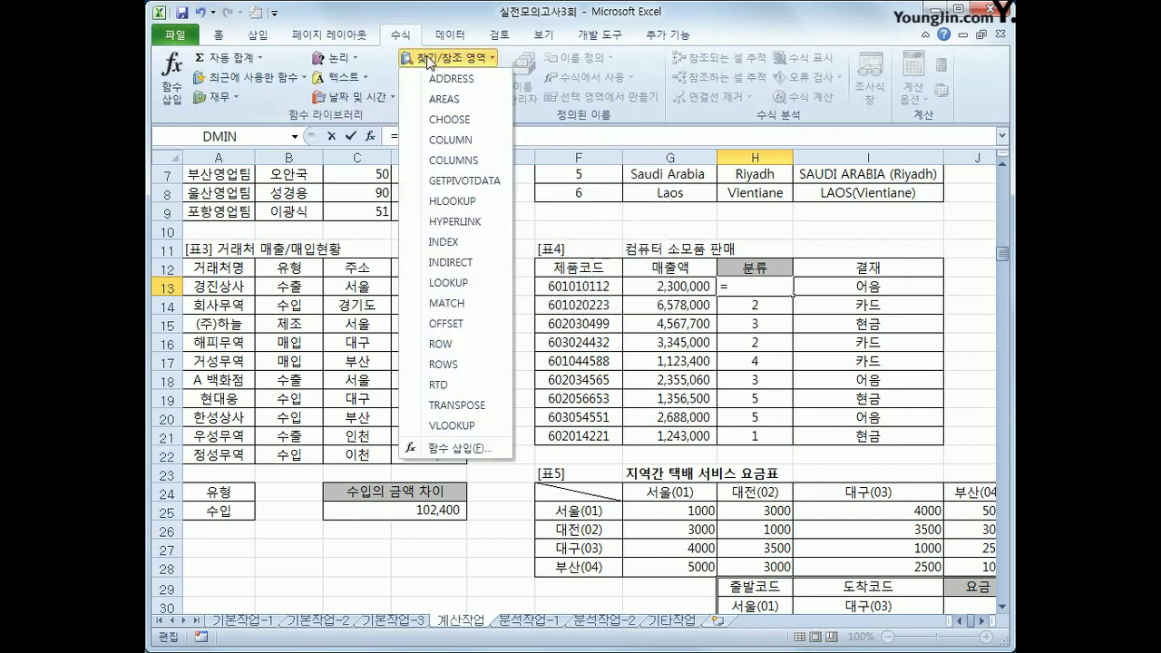
click(450, 121)
drag(671, 352, 547, 474)
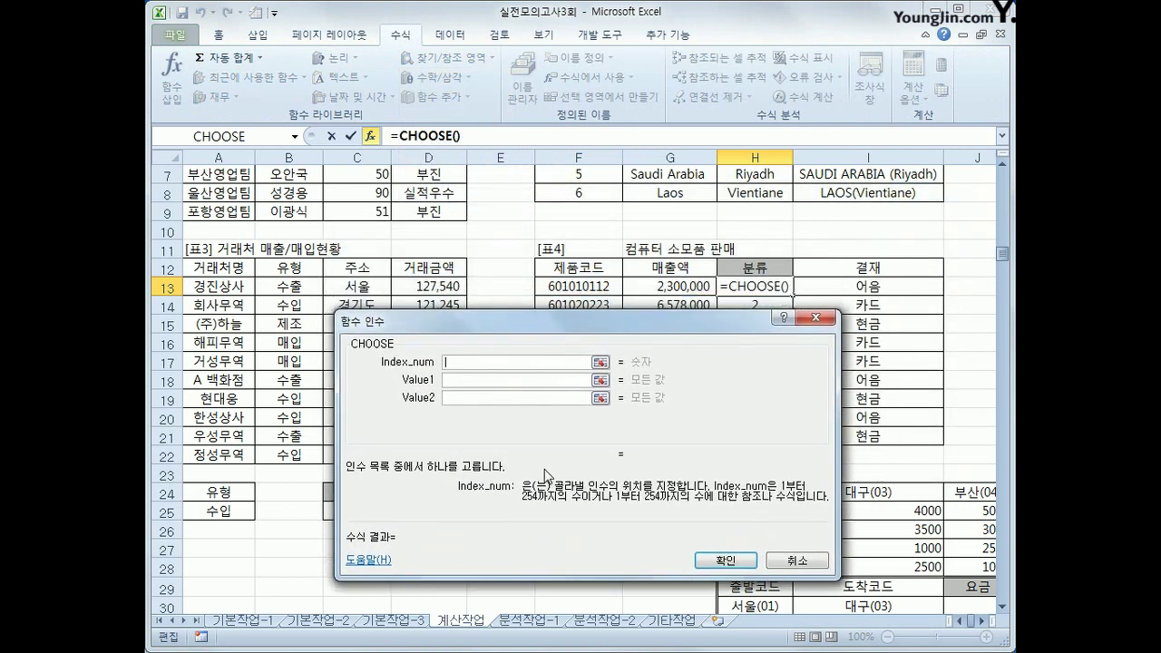
text(MID(F13,5,1))
Set the first three CHOOSE values to 외장형하드, 모니터 and 프린터.
click(515, 372)
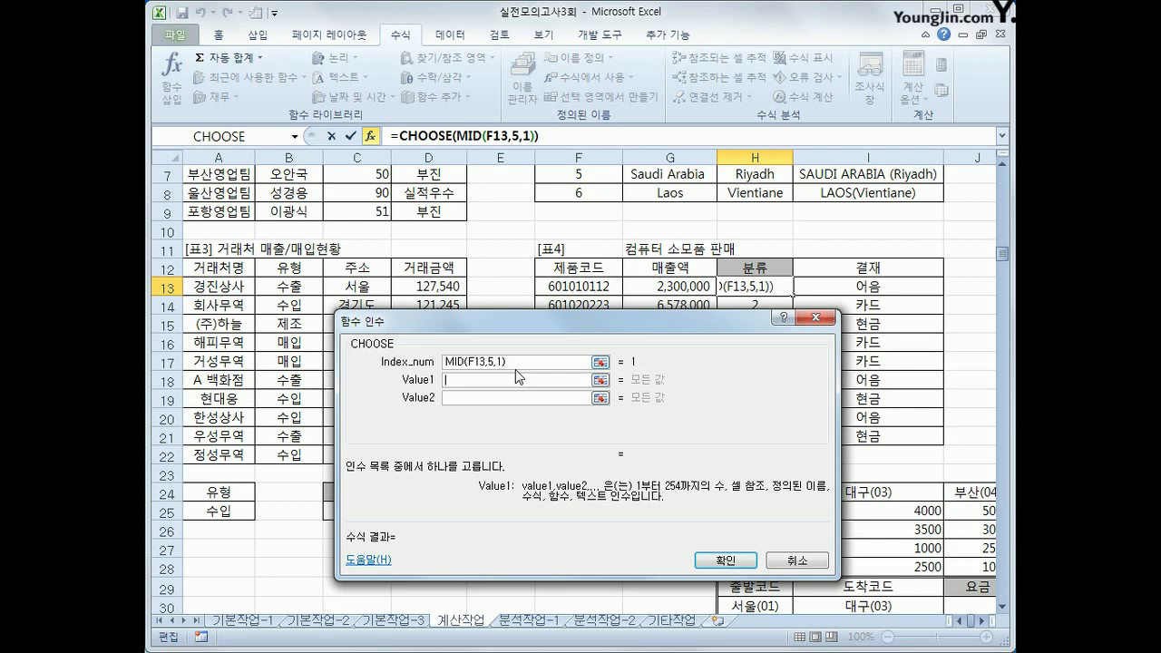
text(세워)
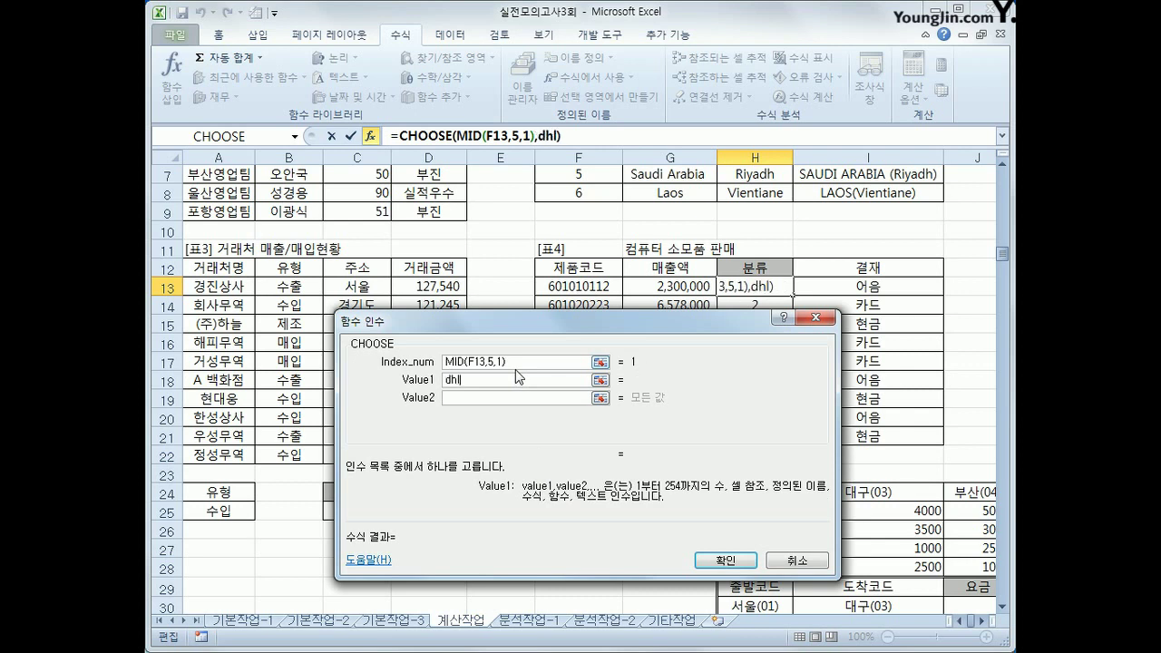
key(BackSpace)
key(BackSpace)
text(외장형하드)
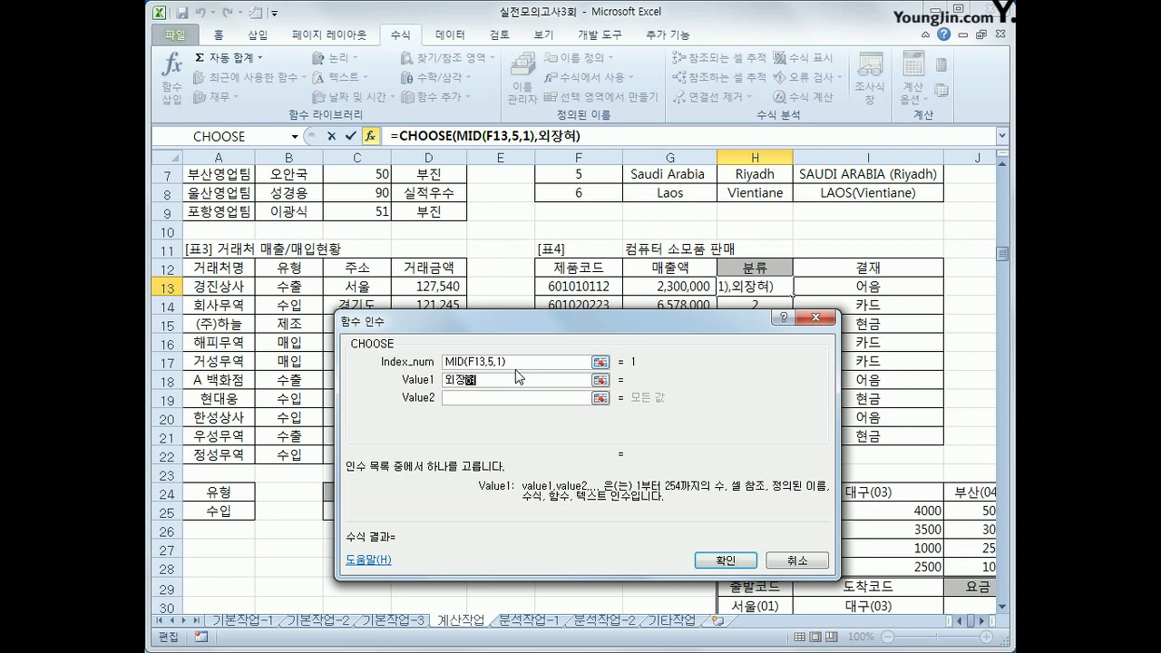
key(Tab)
text(모니터)
key(Tab)
text(프리)
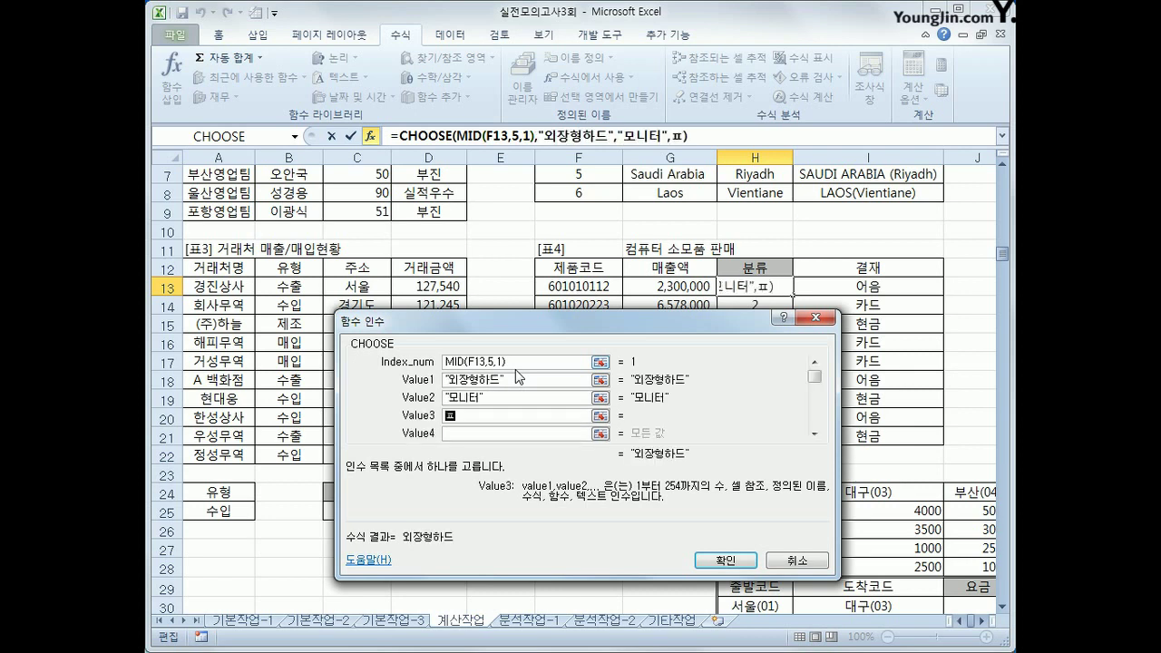
text(터)
Set the fourth and fifth CHOOSE values to 공DVD and USB메모리, and fill the finished H13 formula down to H21.
key(Tab)
text(공)
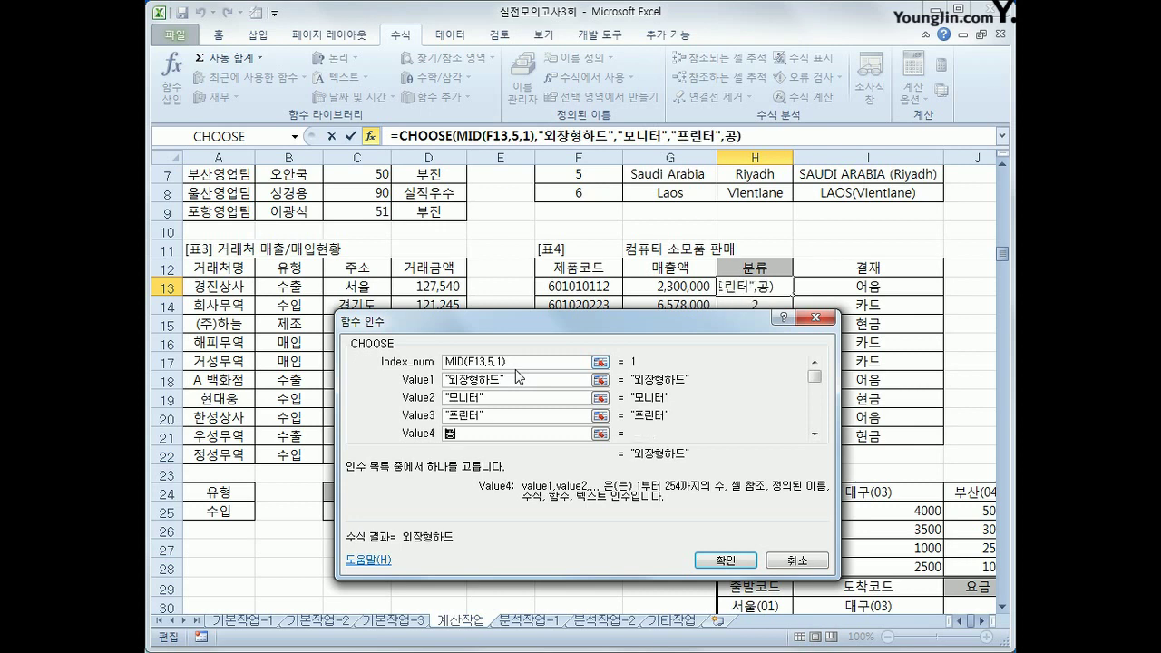
text(DVD)
key(Tab)
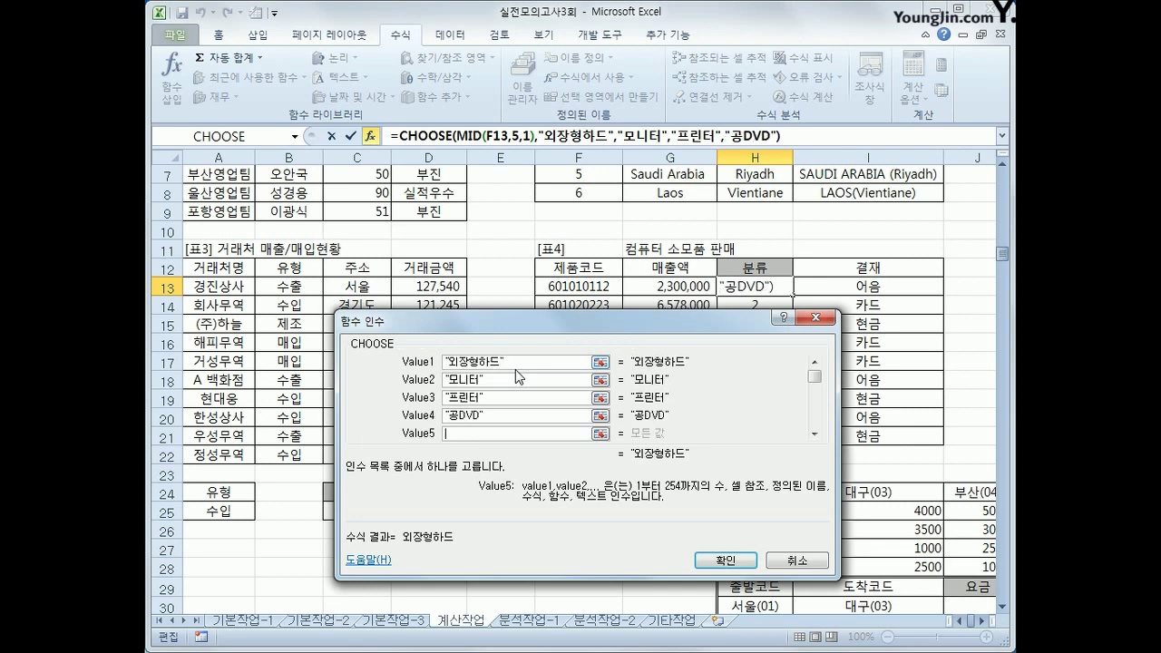
text(US)
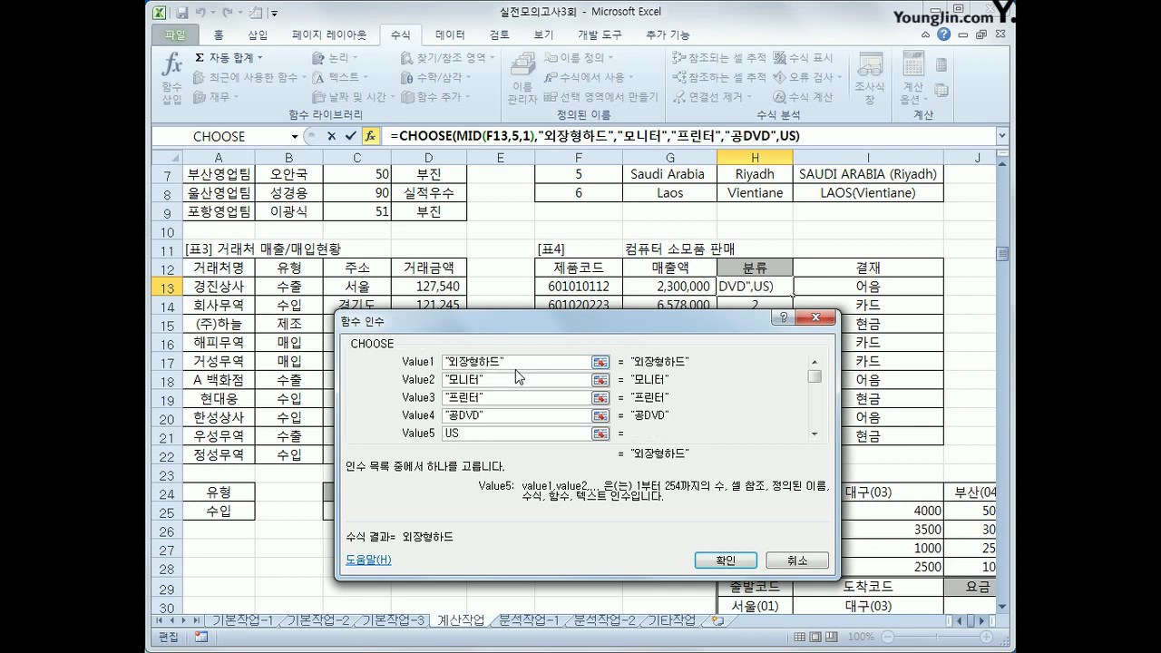
text(B메모리)
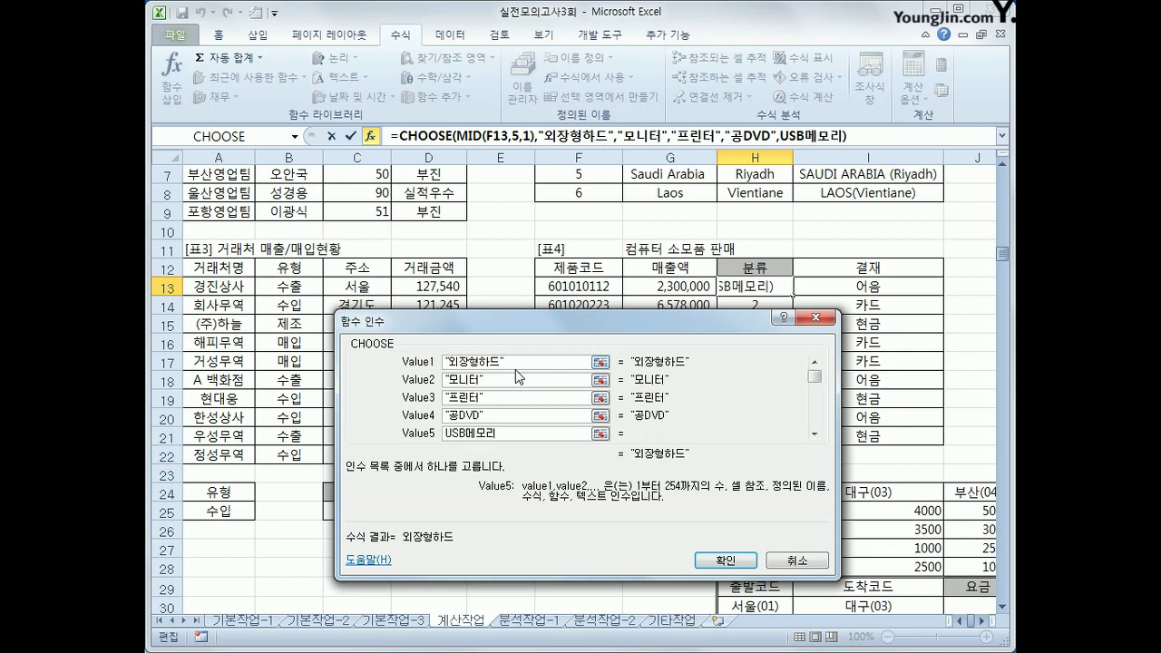
key(Return)
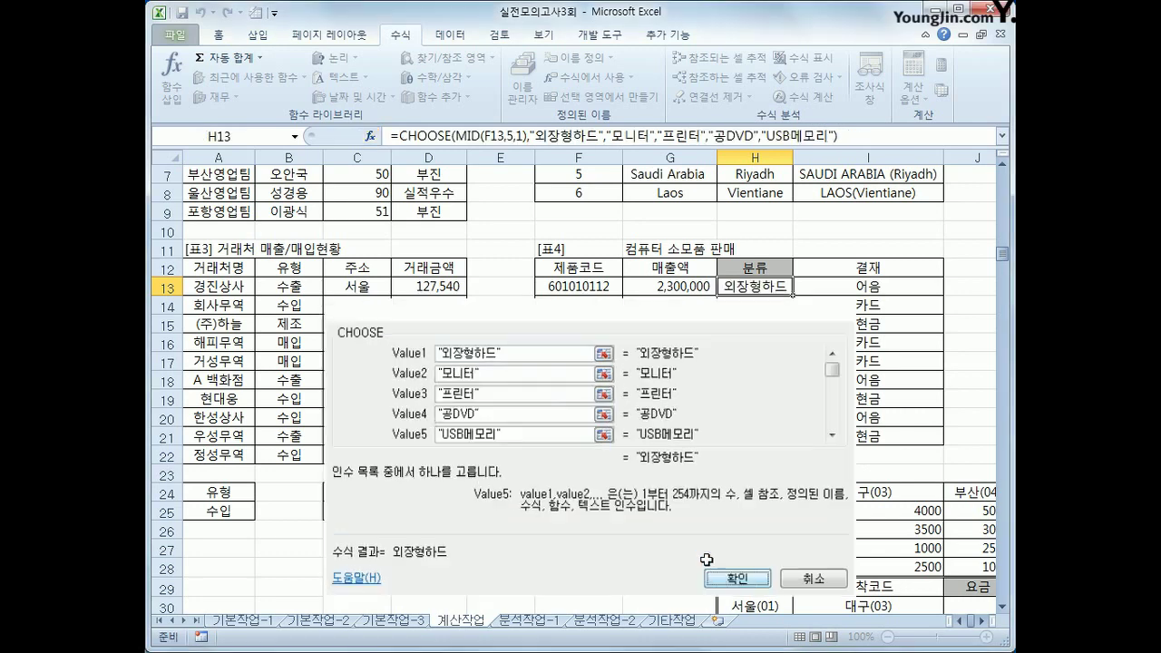
drag(792, 295, 791, 446)
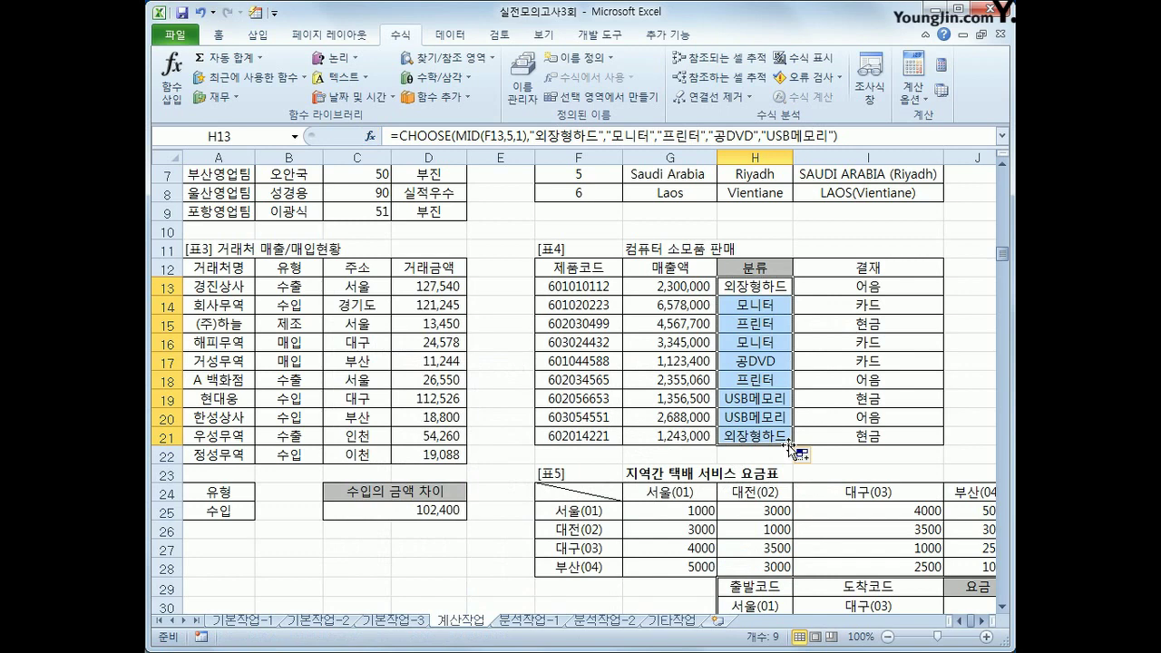
Examine the 지역간 택배 서비스 요금표 table, its fee range G25:J28 and the empty 요금 cell J30.
scroll(791, 446, down, 2)
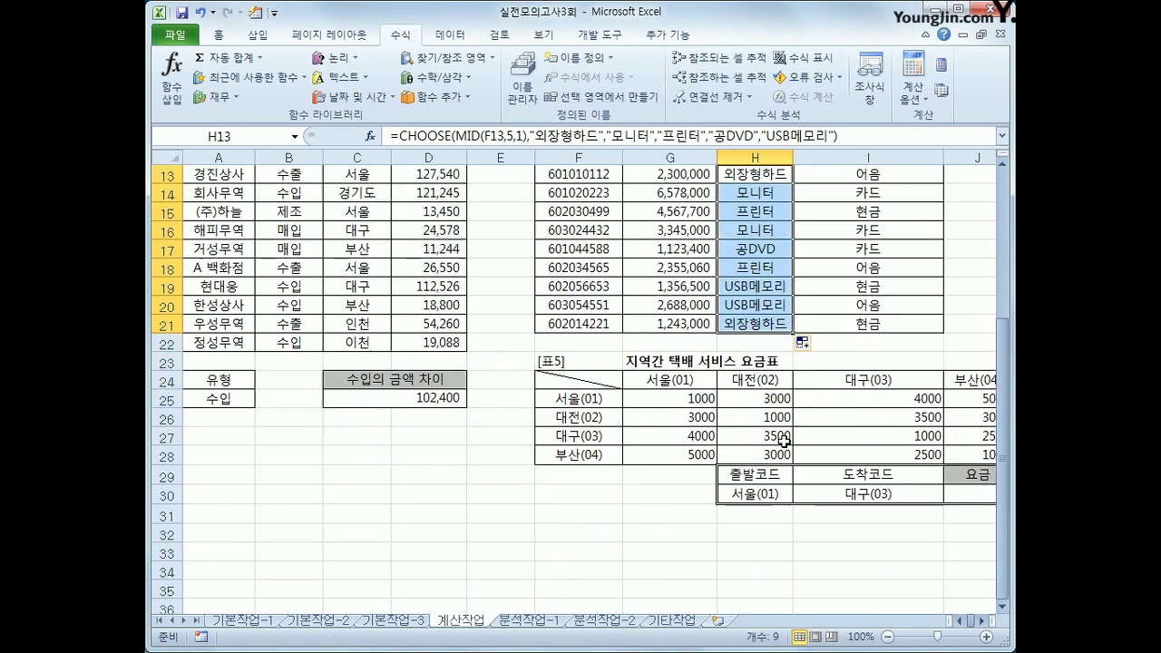
drag(945, 622, 885, 622)
click(982, 622)
click(981, 622)
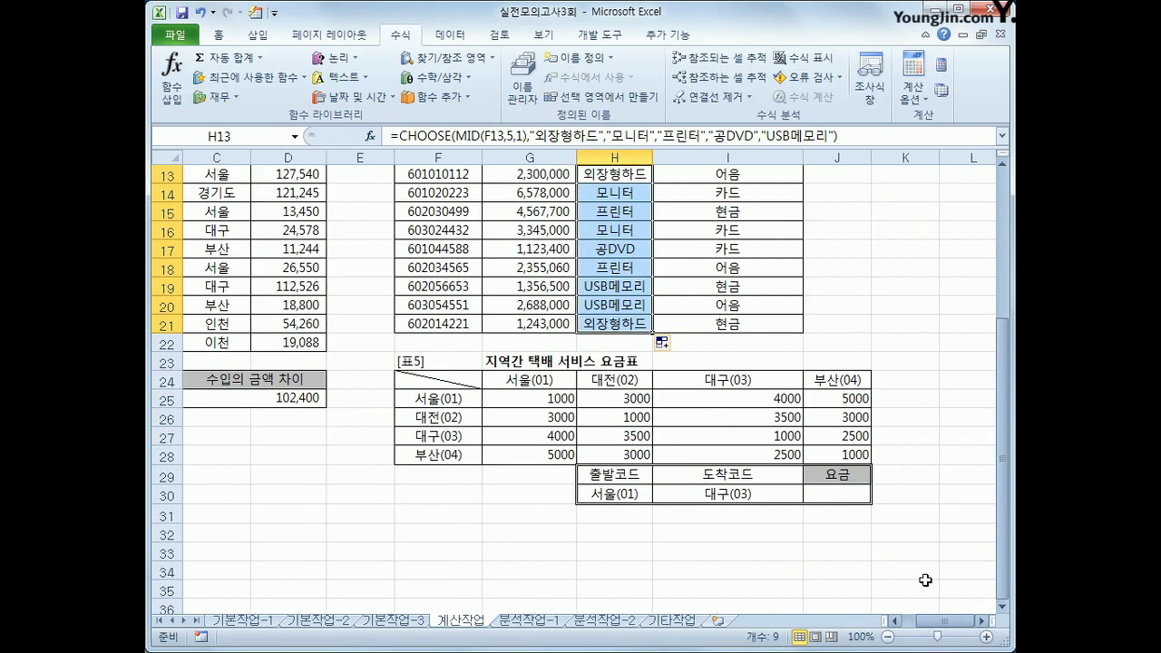
click(835, 495)
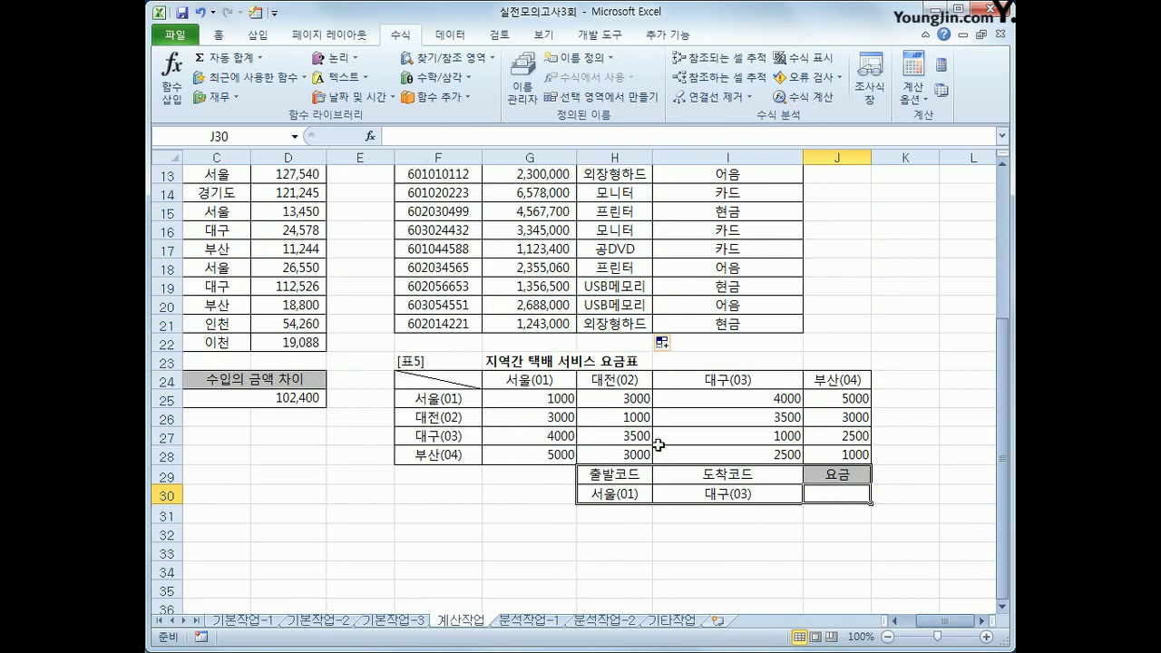
drag(564, 399, 809, 457)
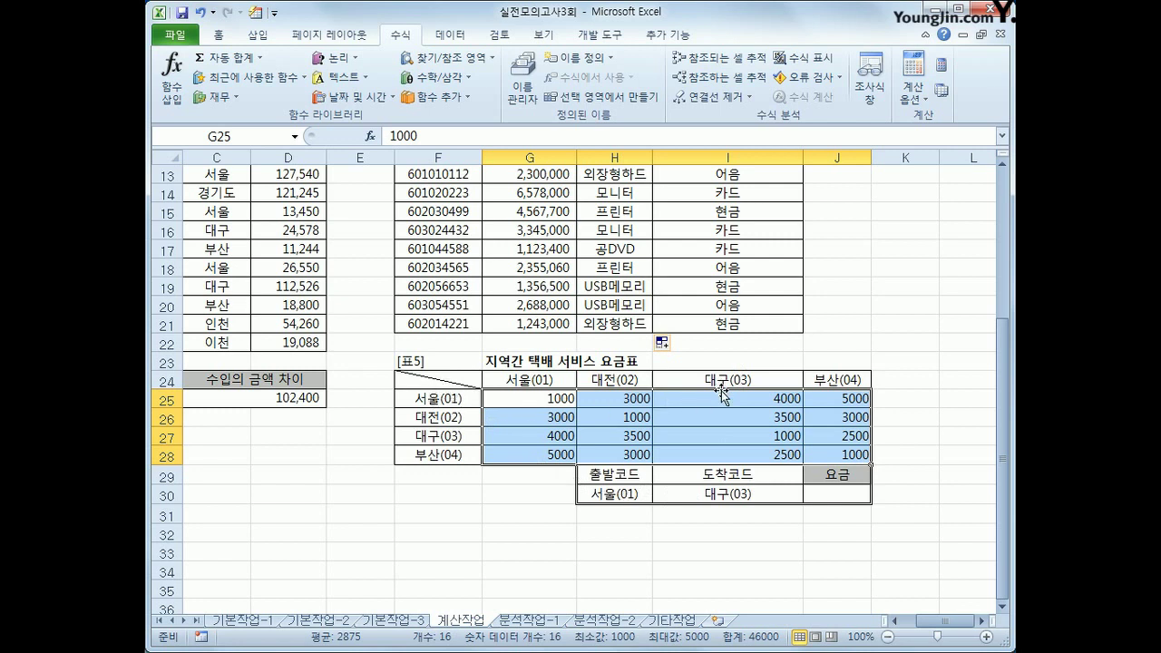
click(844, 502)
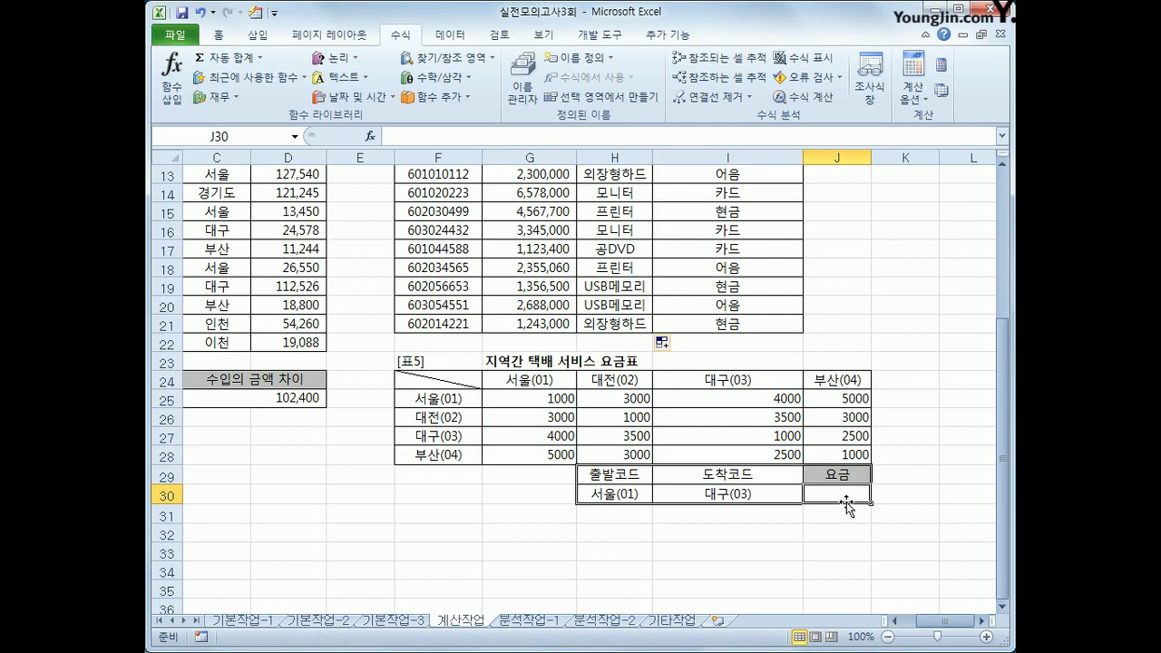
drag(445, 399, 754, 394)
click(754, 395)
Start an INDEX formula in the 요금 cell J30 with the fee range G25:J28 as its array.
click(818, 489)
text(=)
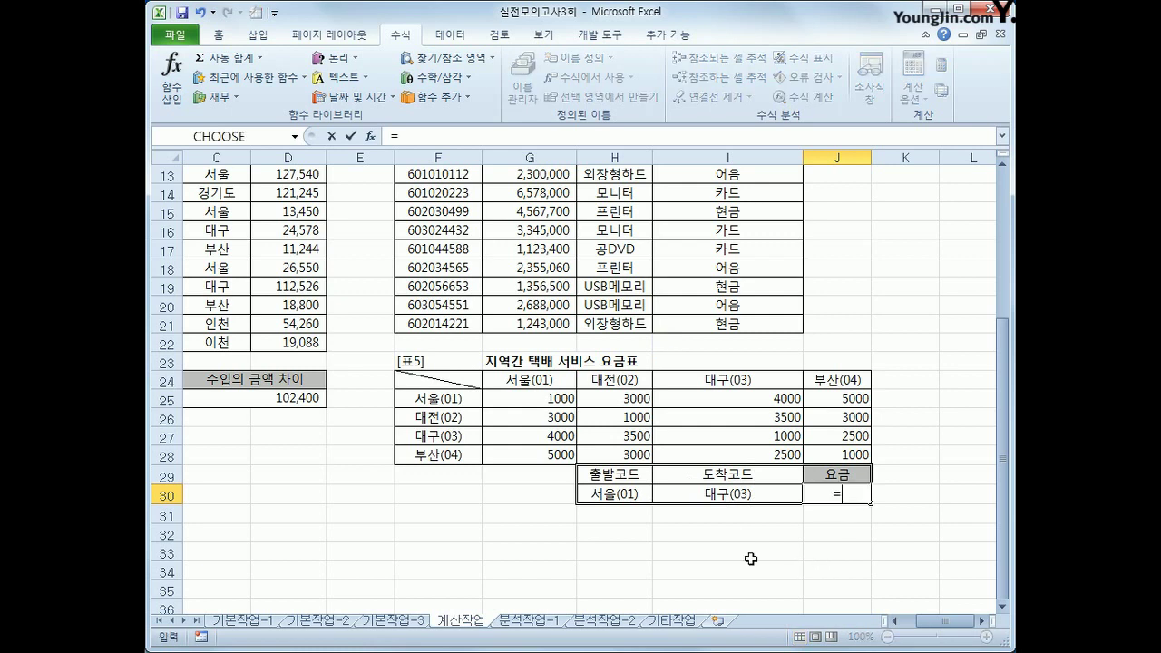
text(ind)
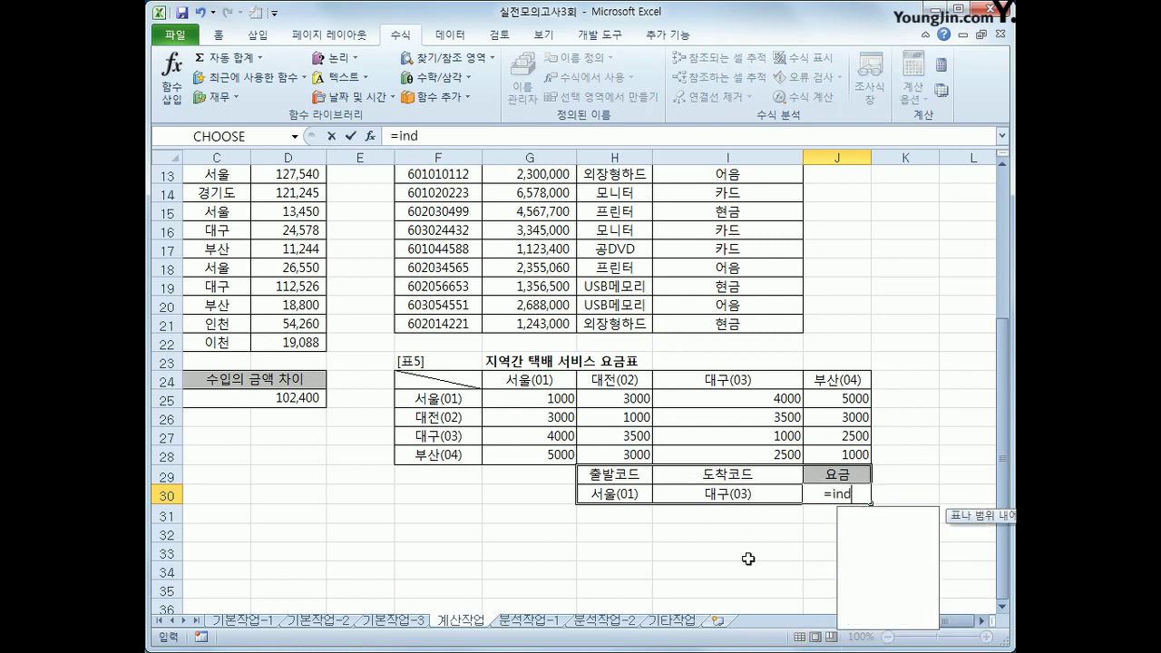
key(Tab)
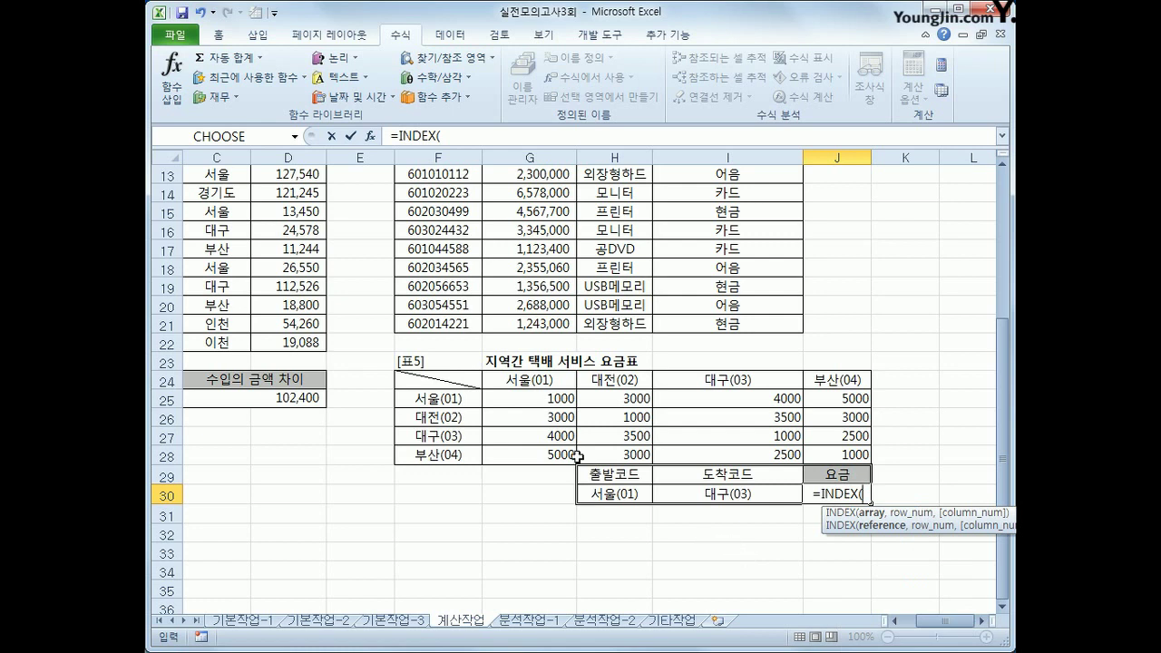
drag(566, 399, 837, 454)
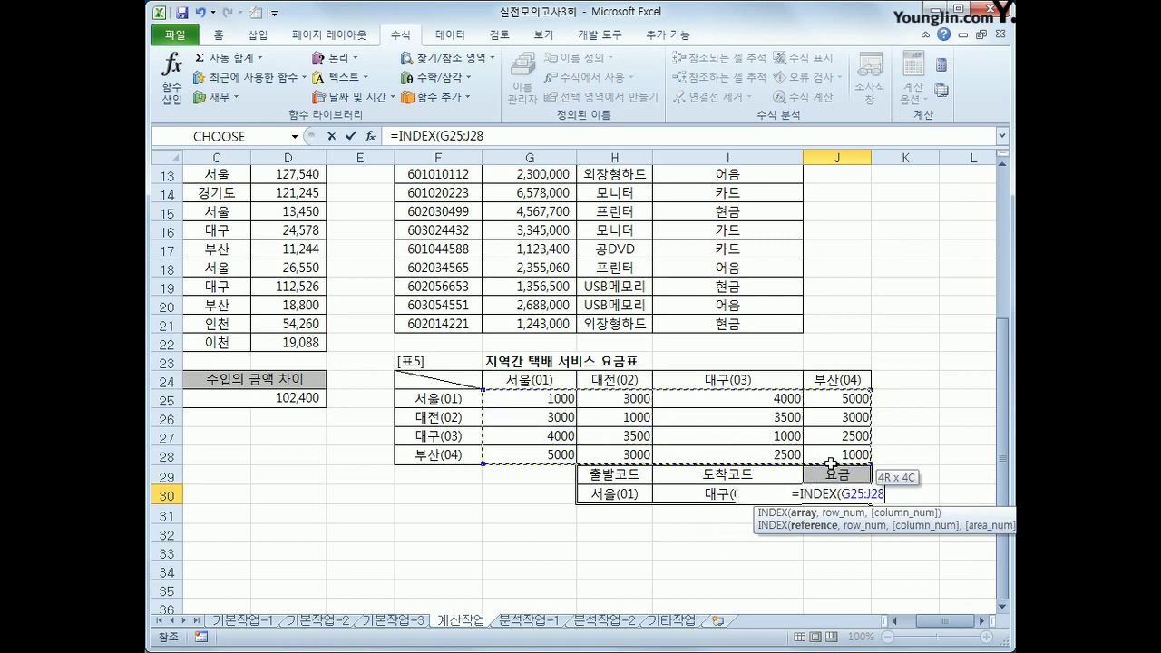
text(,)
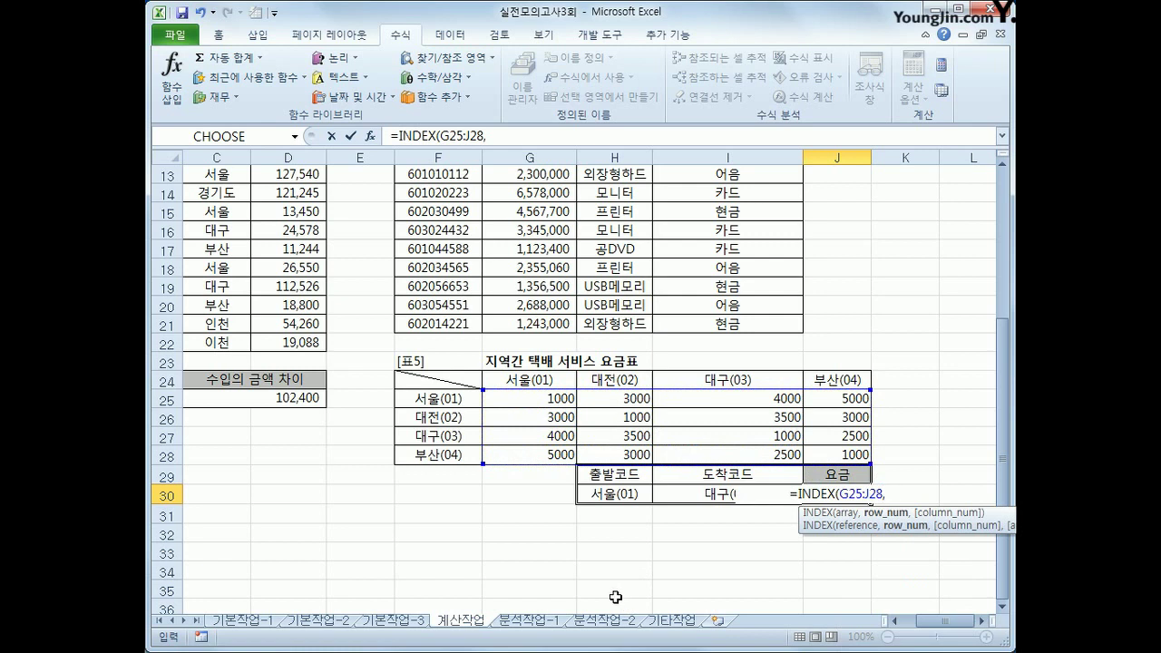
Set the INDEX row number to MID(H30,4,2), taking the two-digit code from the 출발코드 cell.
text(mid()
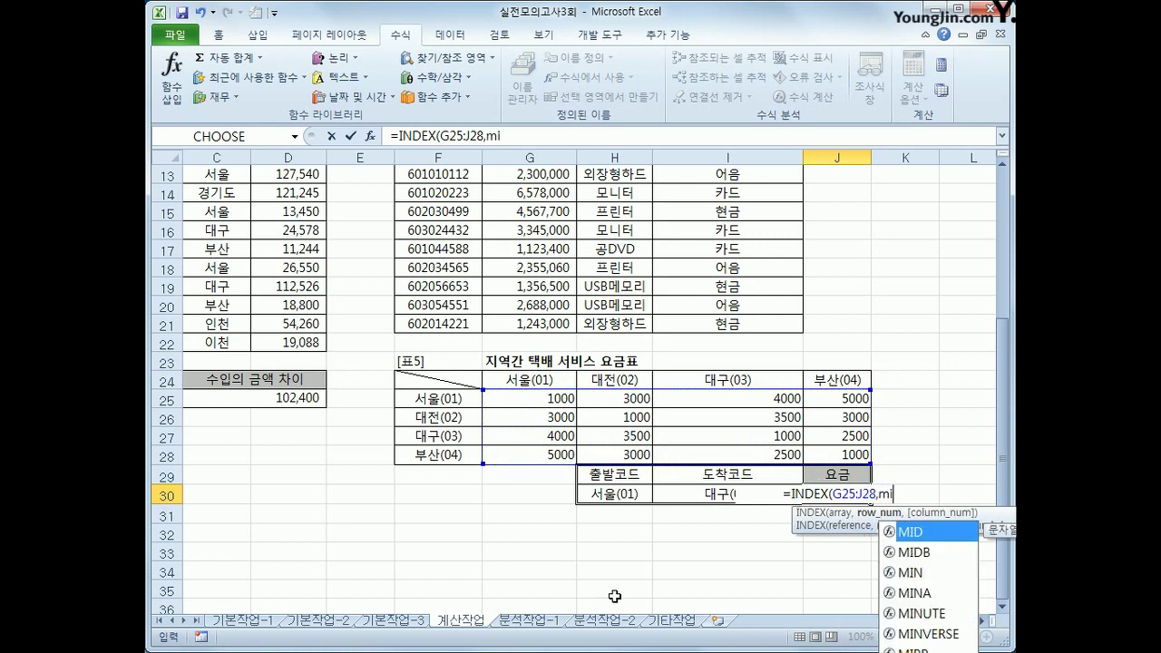
click(626, 496)
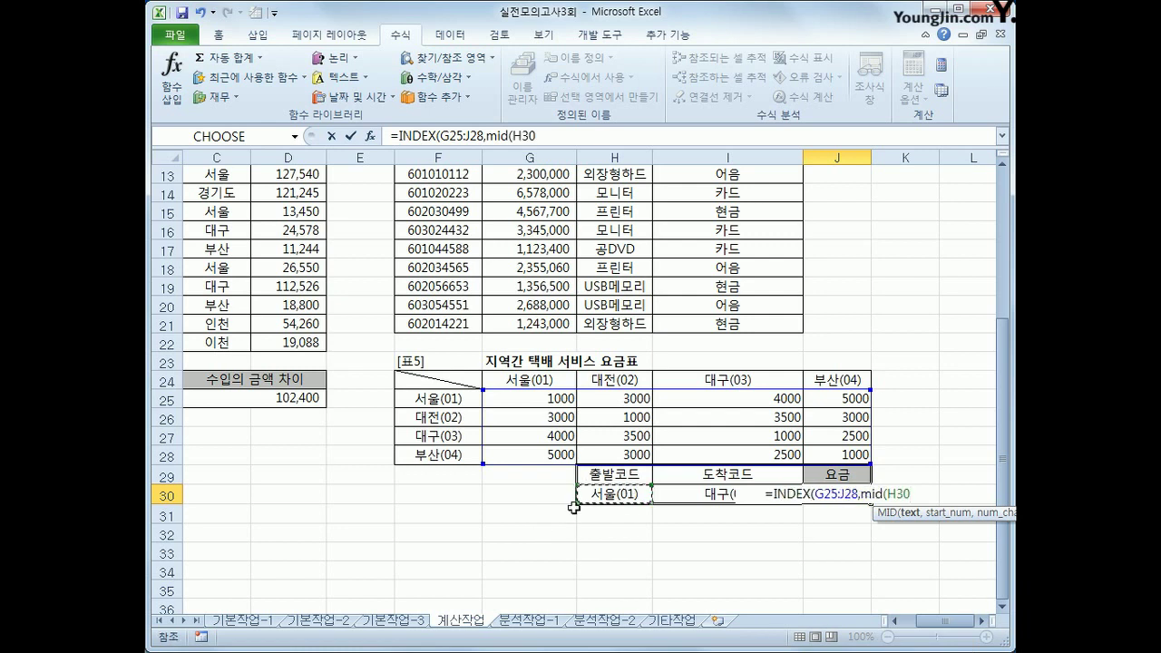
text(,4)
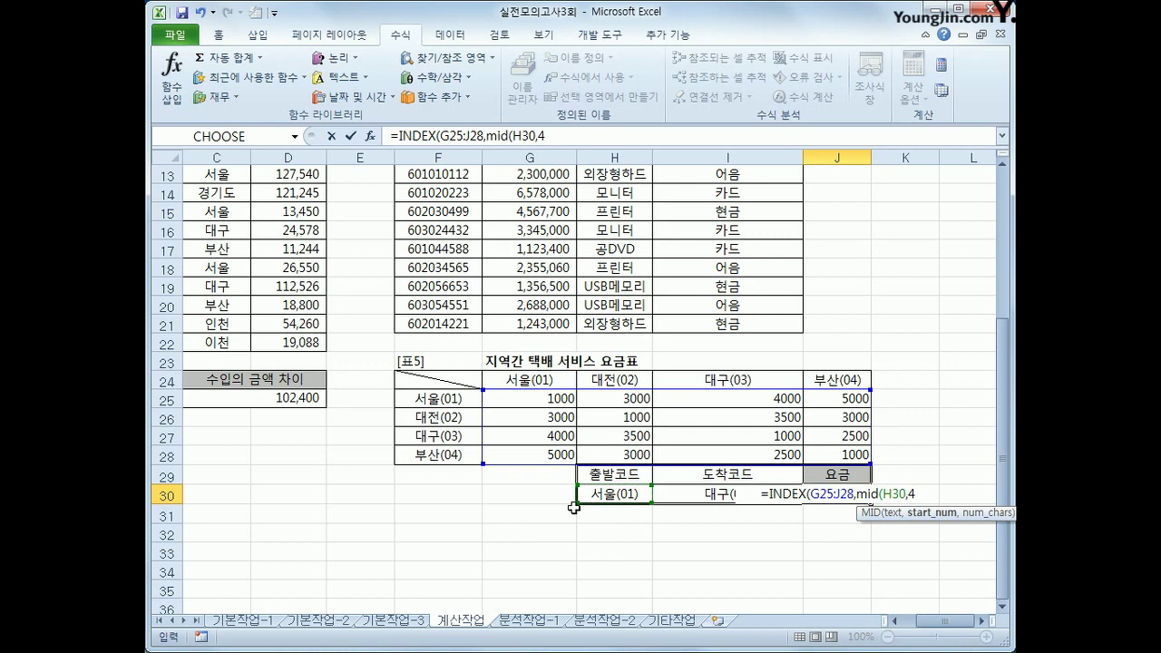
text(,2))
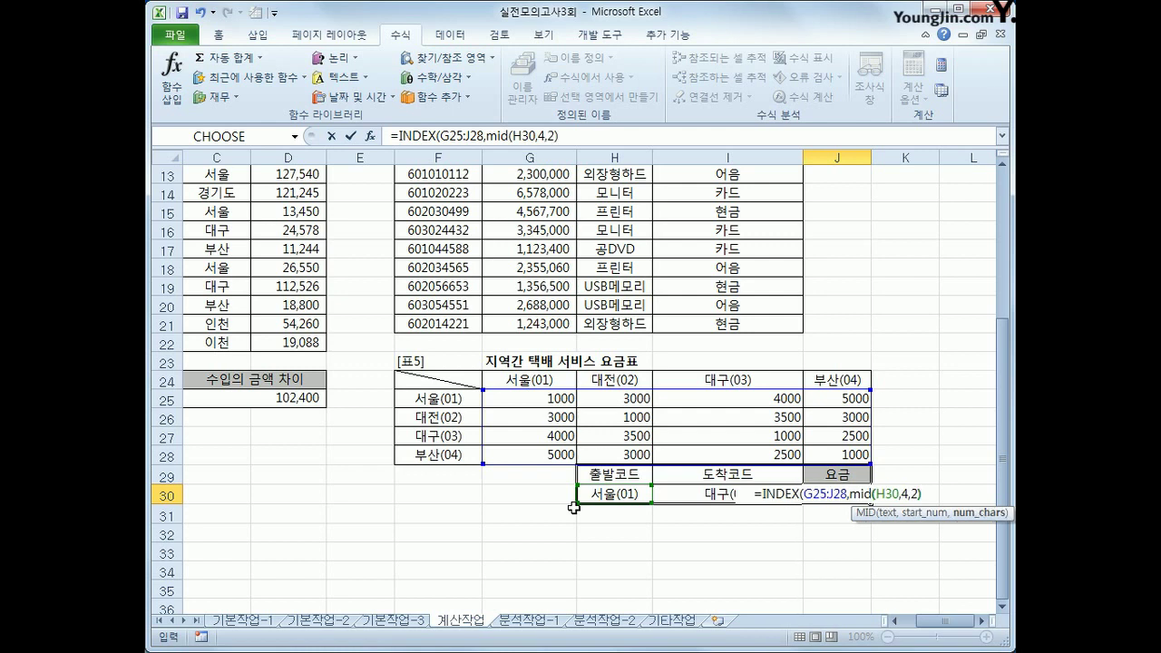
Set the INDEX column number to MID(I30,4,2) from the 도착코드 cell and complete the J30 formula.
text(,mid()
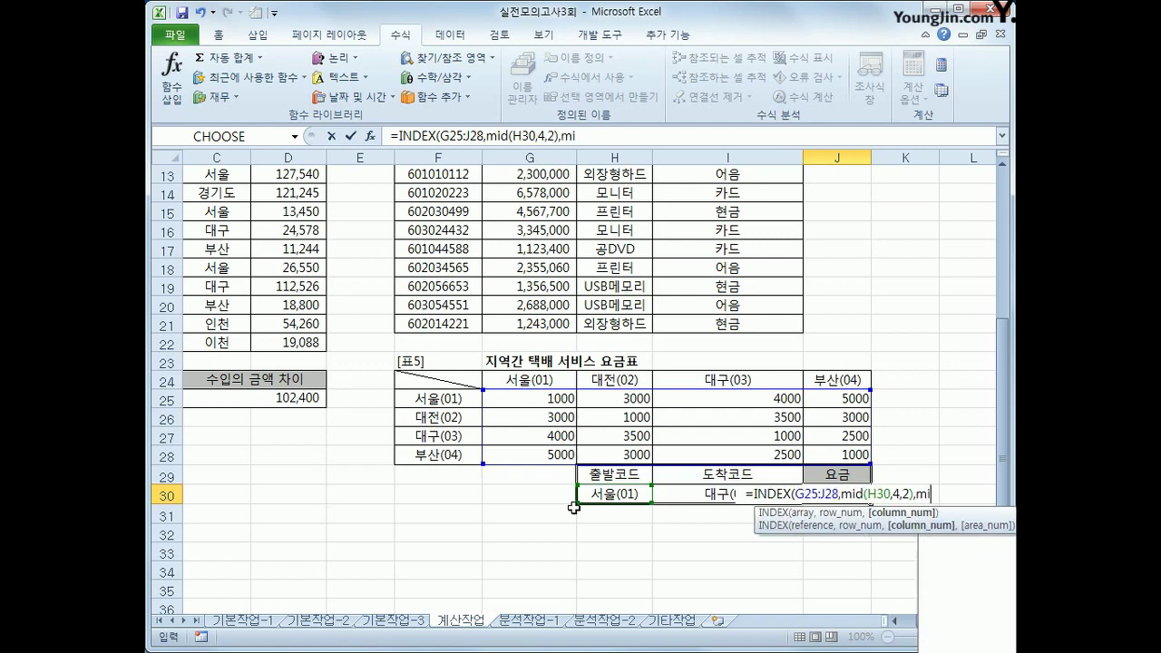
text(I30,)
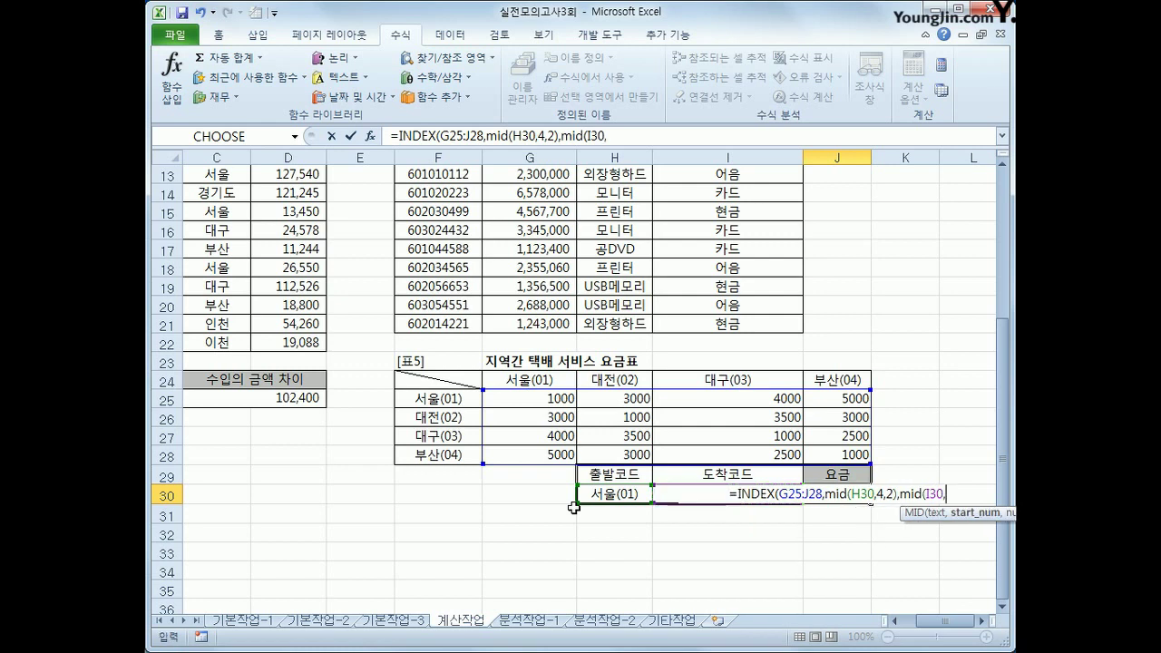
text(4,2)
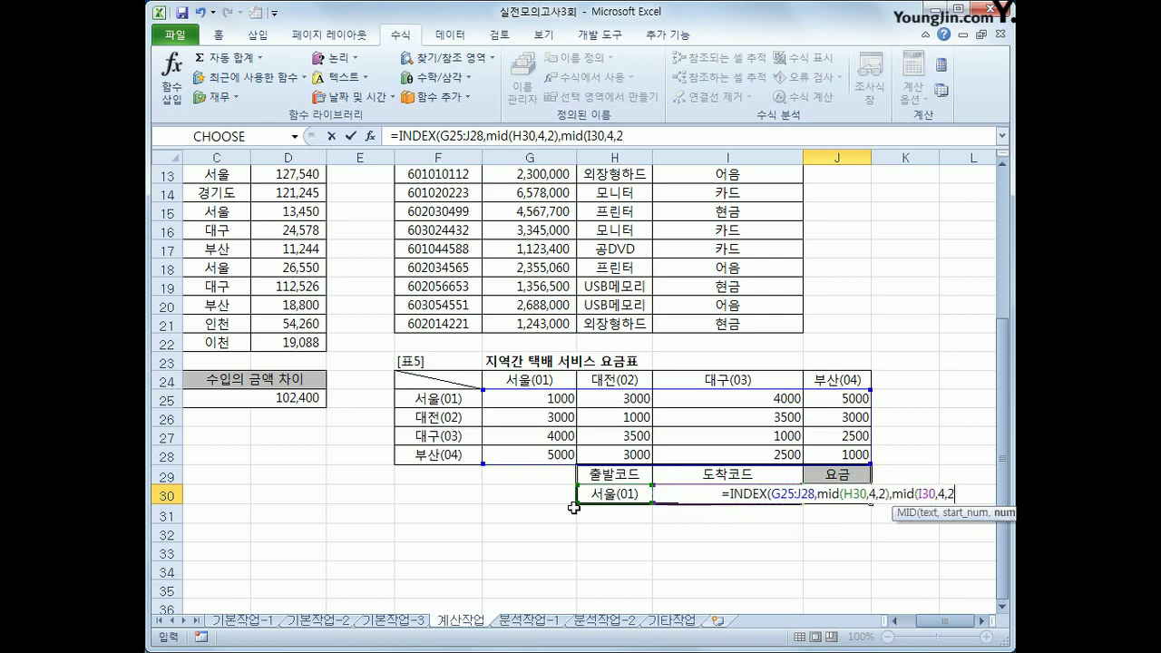
text())
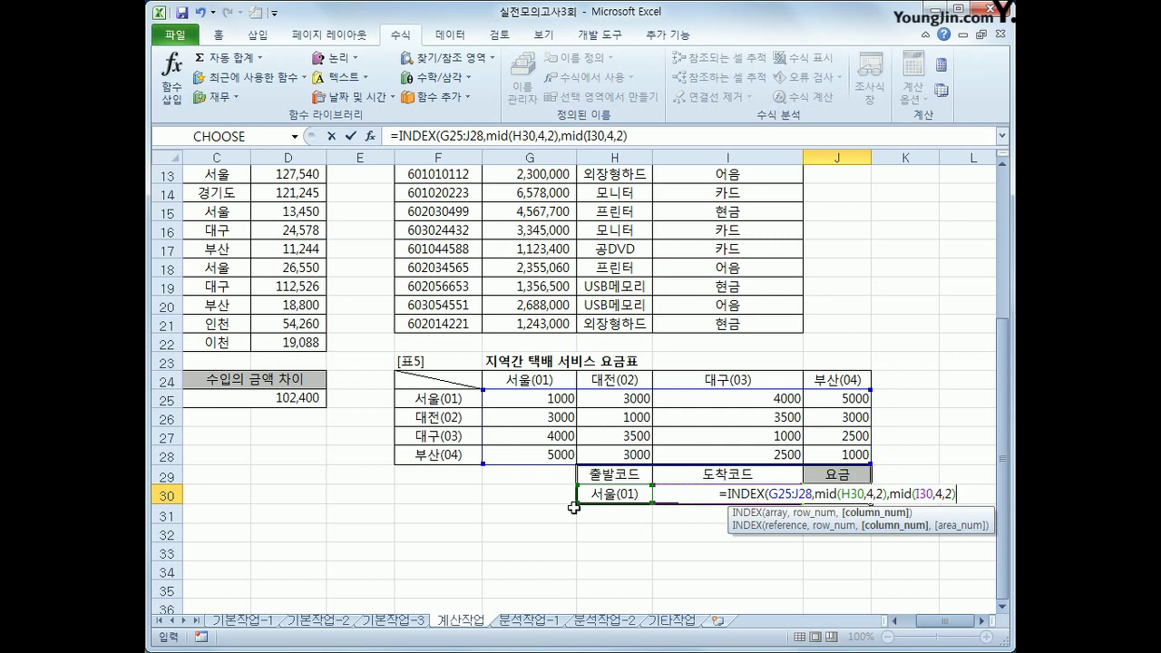
key(Return)
key(Up)
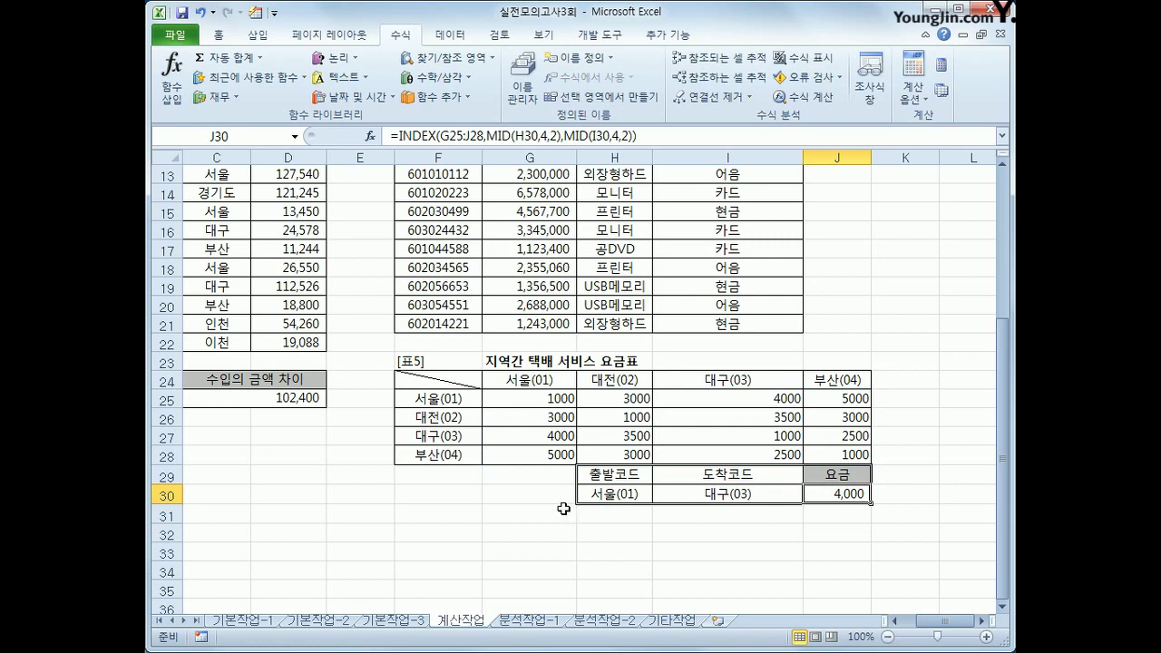
Check the 출발코드 in H30 against the region codes in F25:F28 and the 서울–부산 fee in J25.
click(597, 492)
click(410, 396)
click(423, 417)
click(423, 435)
click(424, 453)
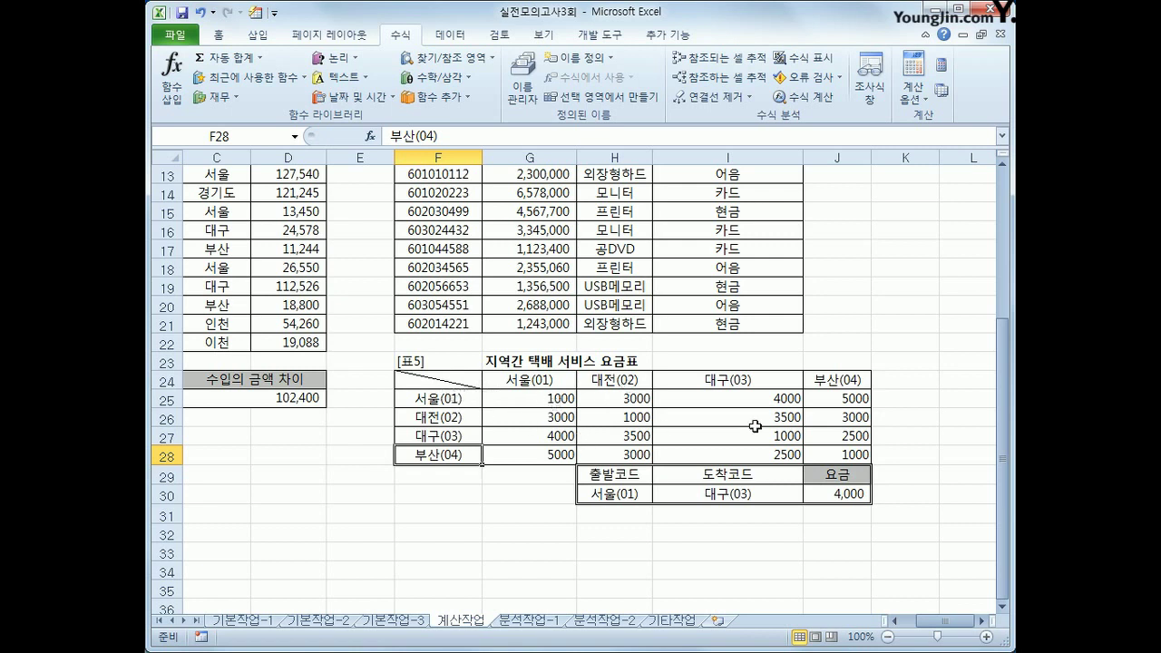
click(834, 400)
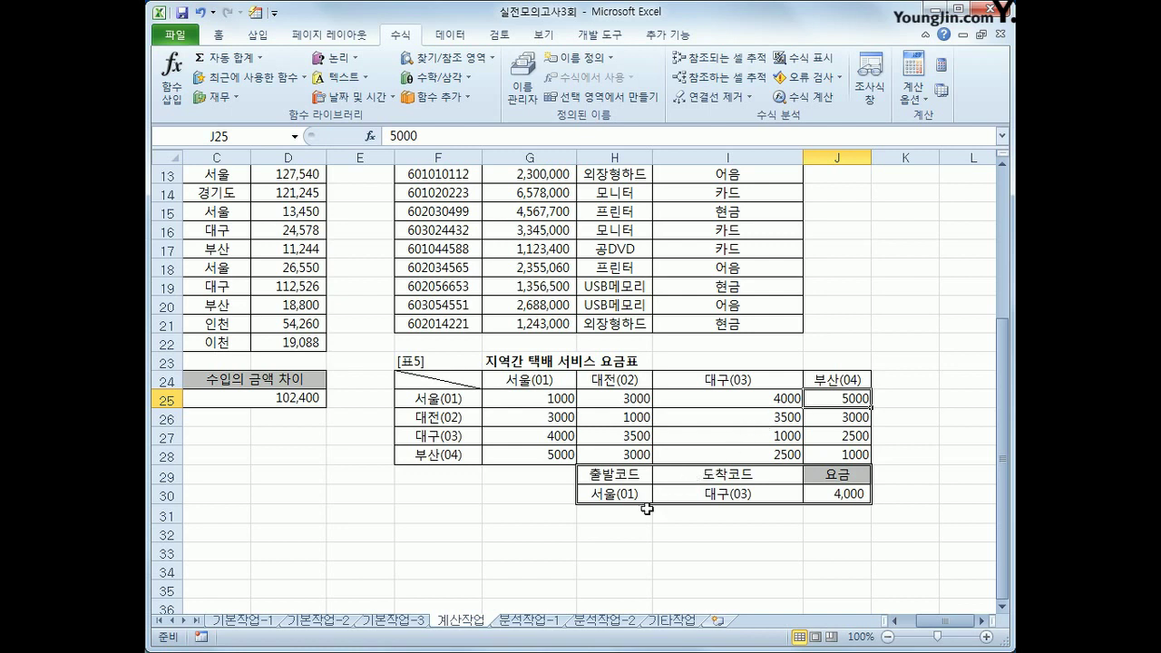
Open the 분석작업-1 sheet and start a pivot table from the 제품 판매 현황 보고서 data in B3:G15.
click(523, 618)
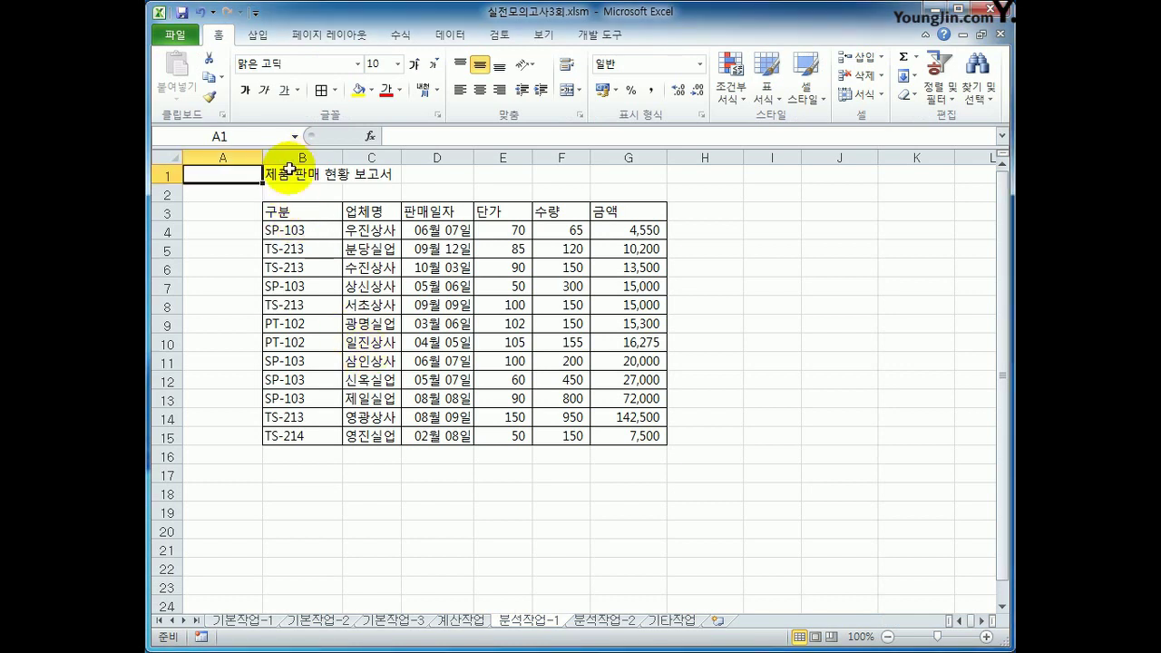
click(292, 174)
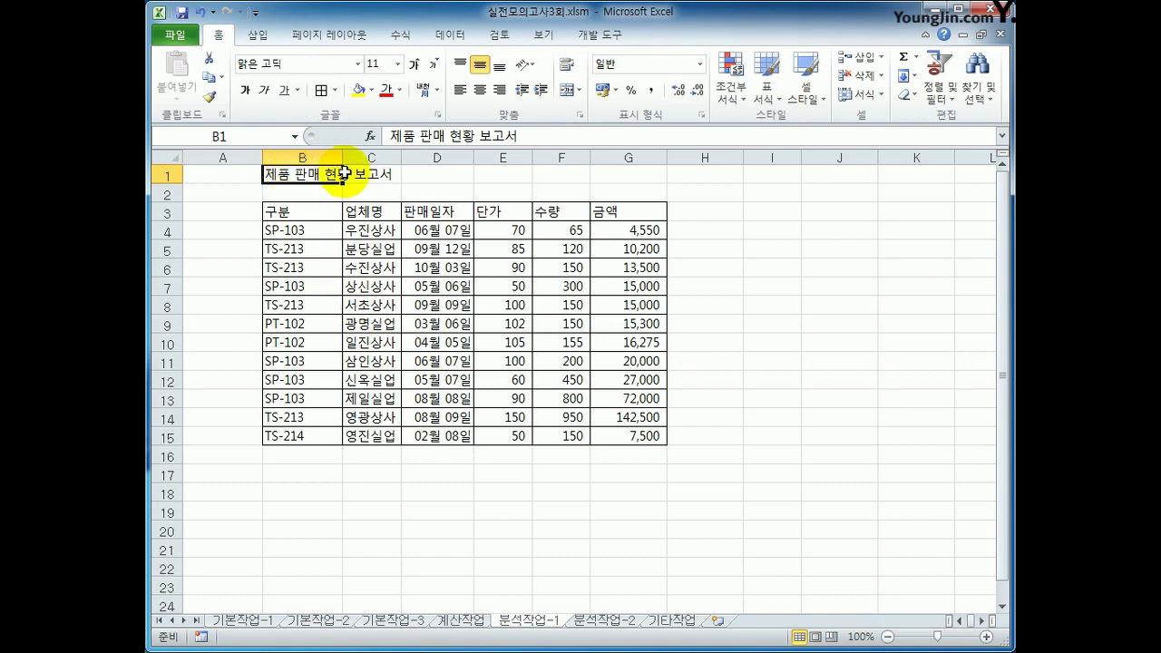
click(328, 213)
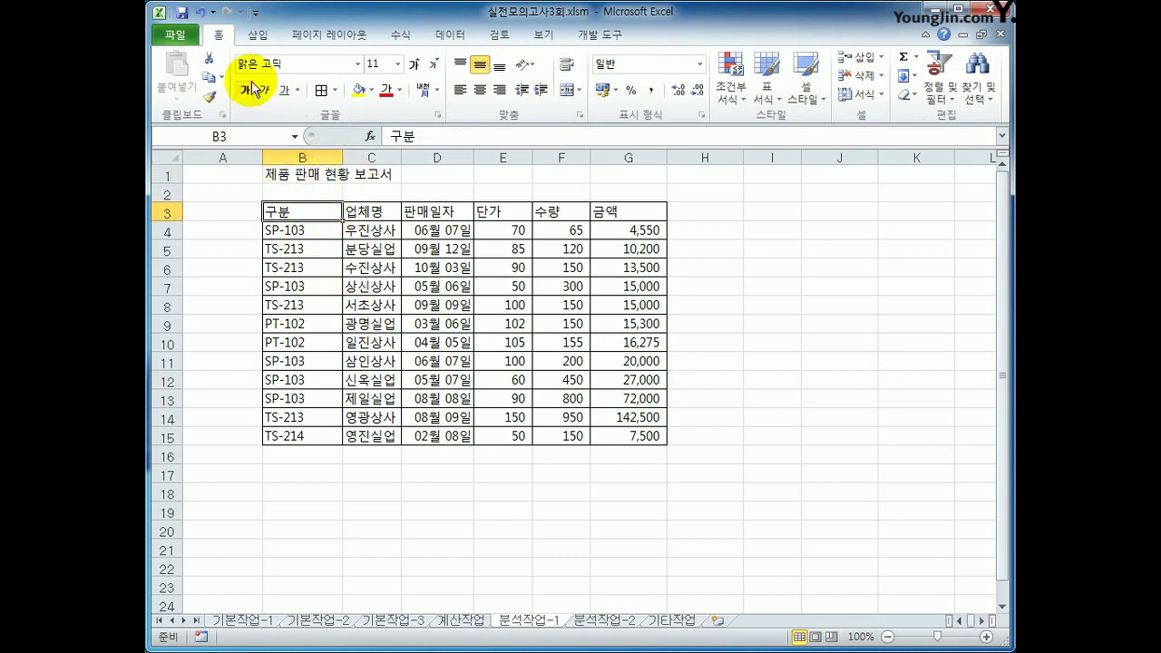
click(258, 34)
click(175, 63)
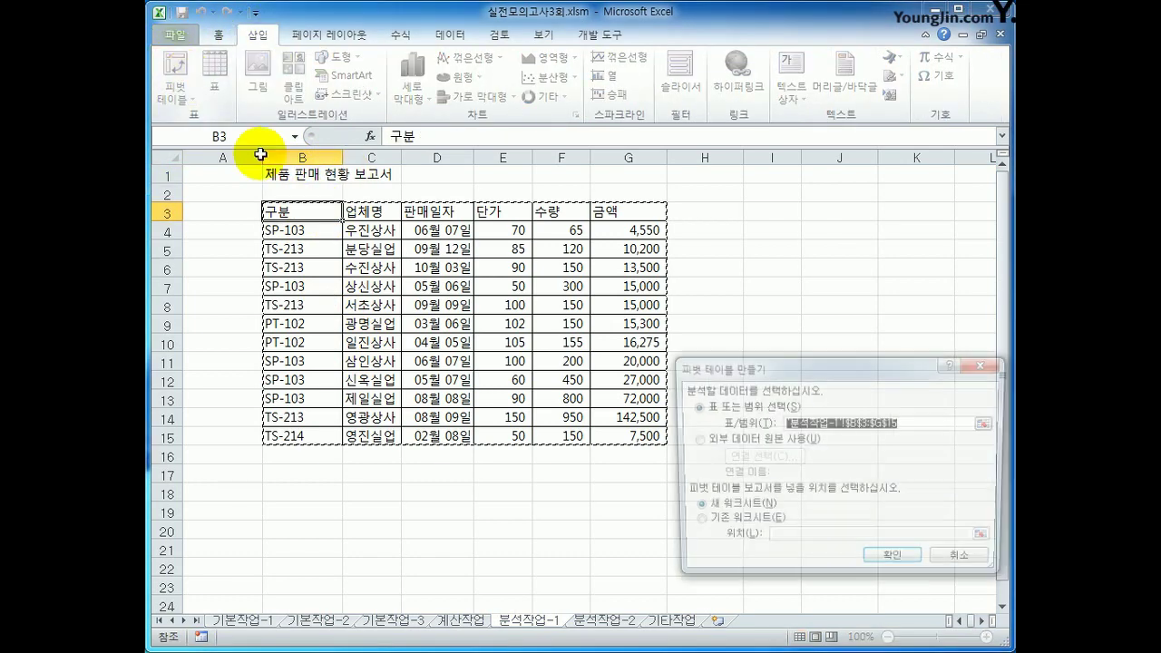
drag(741, 372, 653, 319)
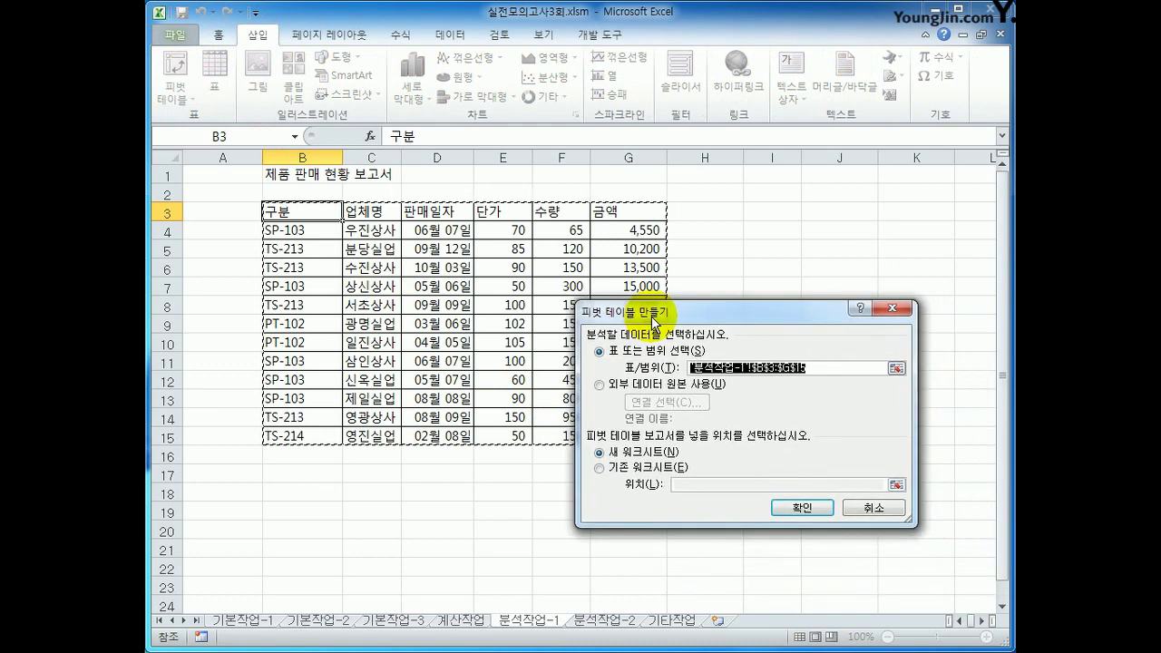
Place the pivot table report in the existing worksheet at cell B20 of 분석작업-1 and create it.
click(655, 467)
click(680, 485)
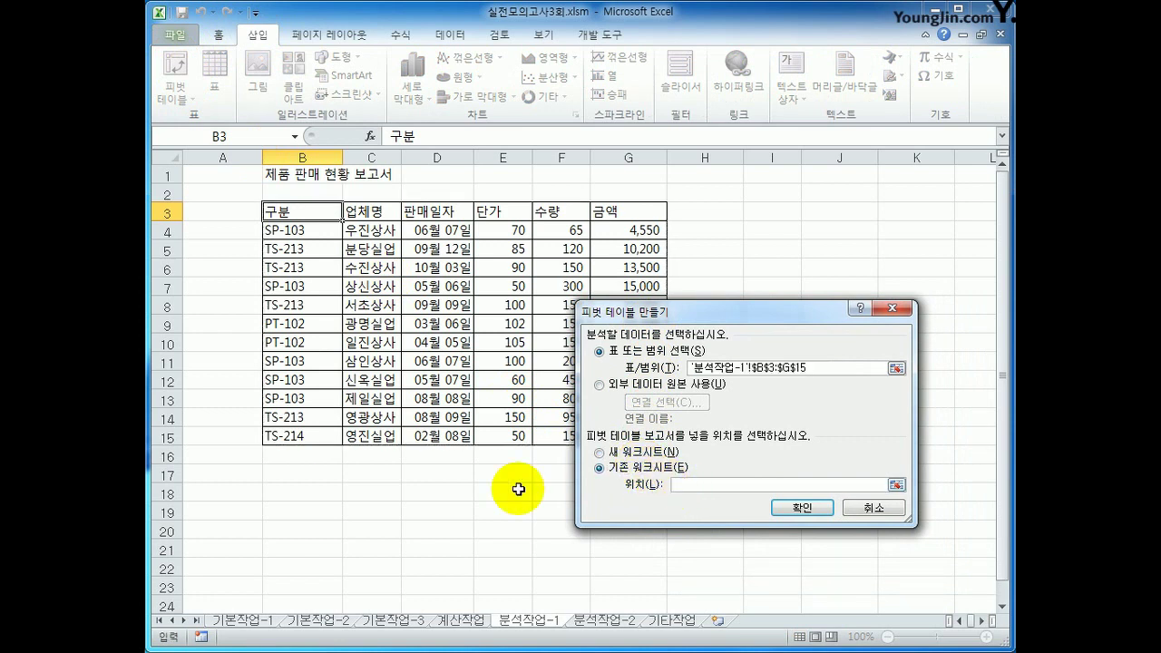
click(290, 531)
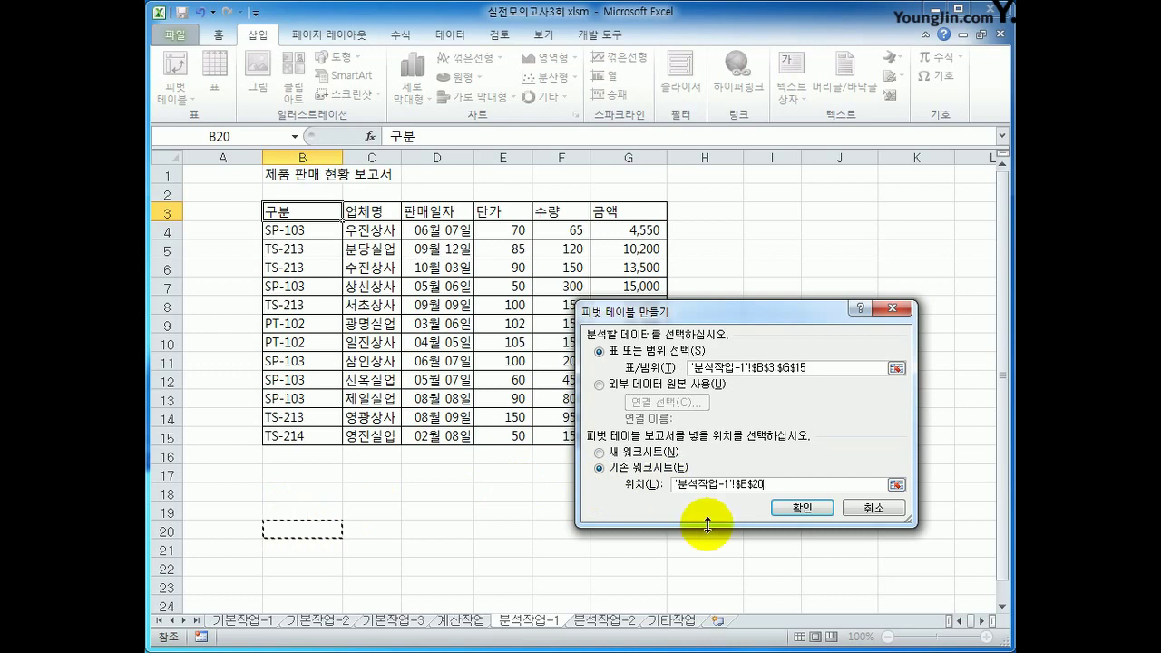
click(792, 507)
scroll(611, 477, down, 5)
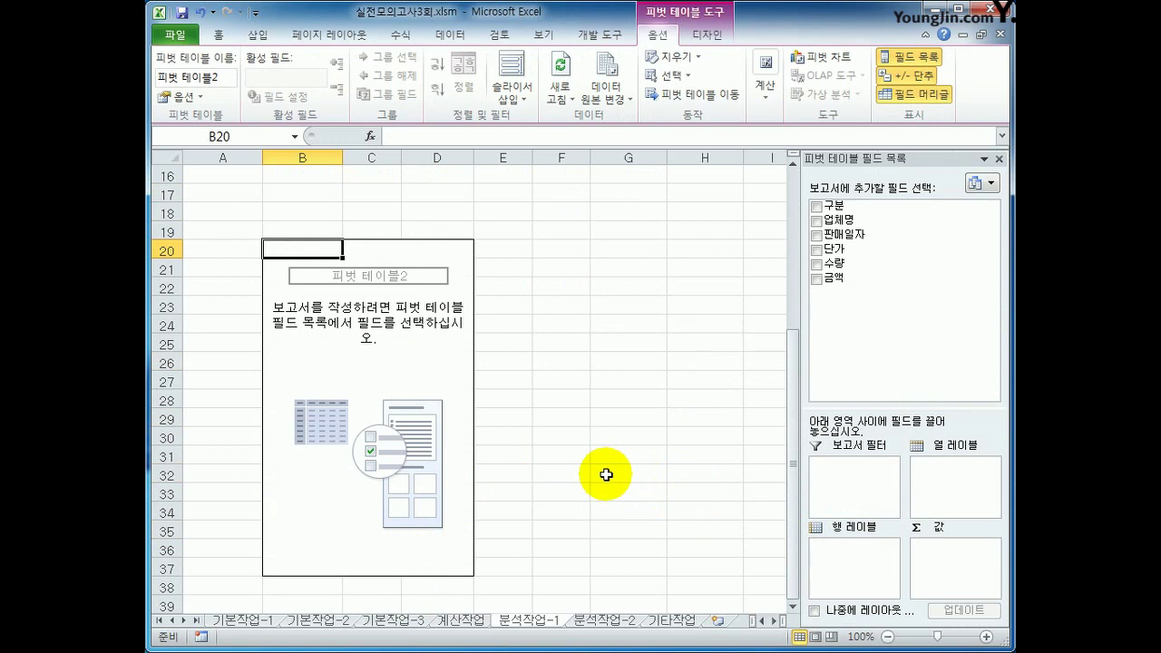
scroll(606, 474, up, 2)
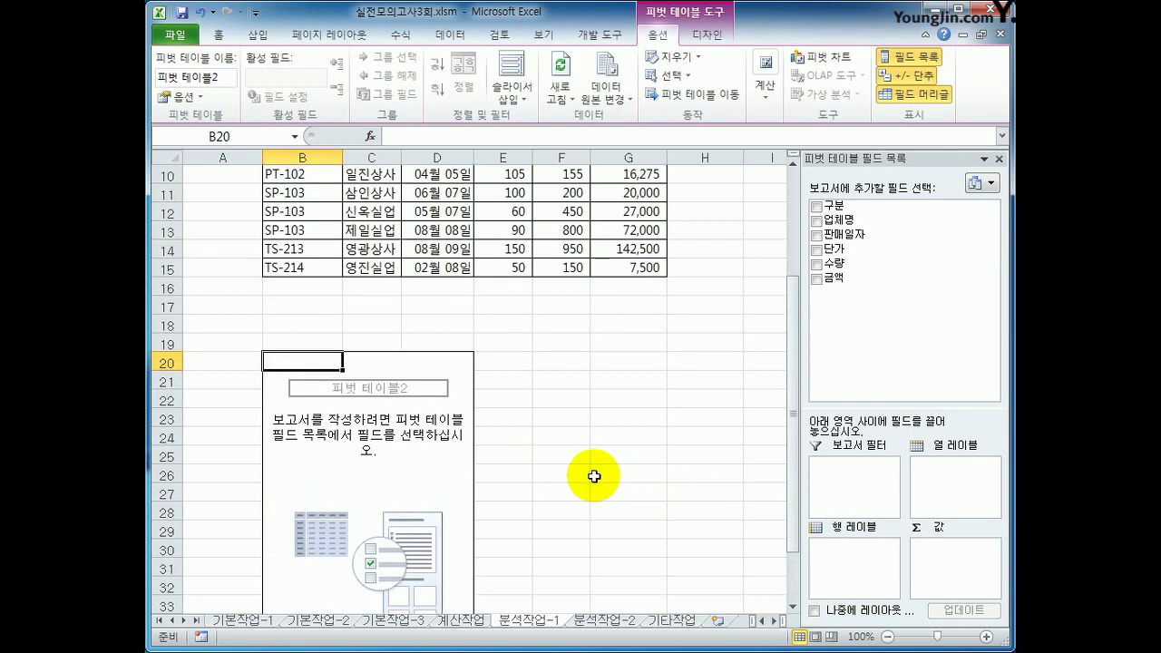
scroll(606, 474, down, 2)
scroll(510, 393, up, 5)
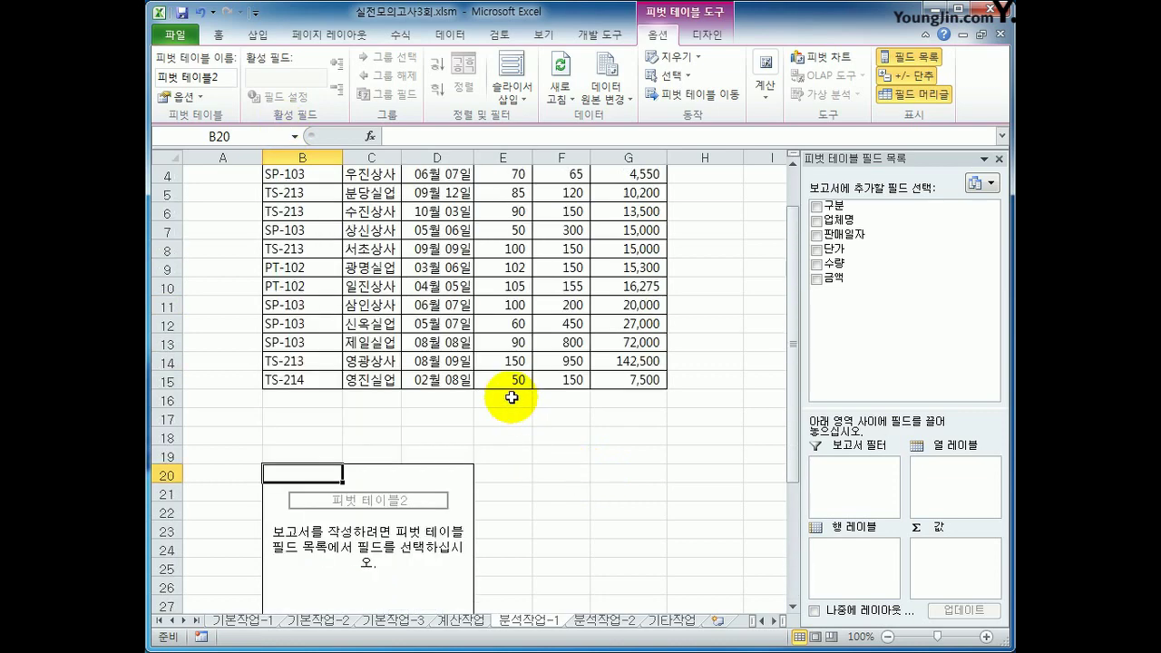
click(386, 213)
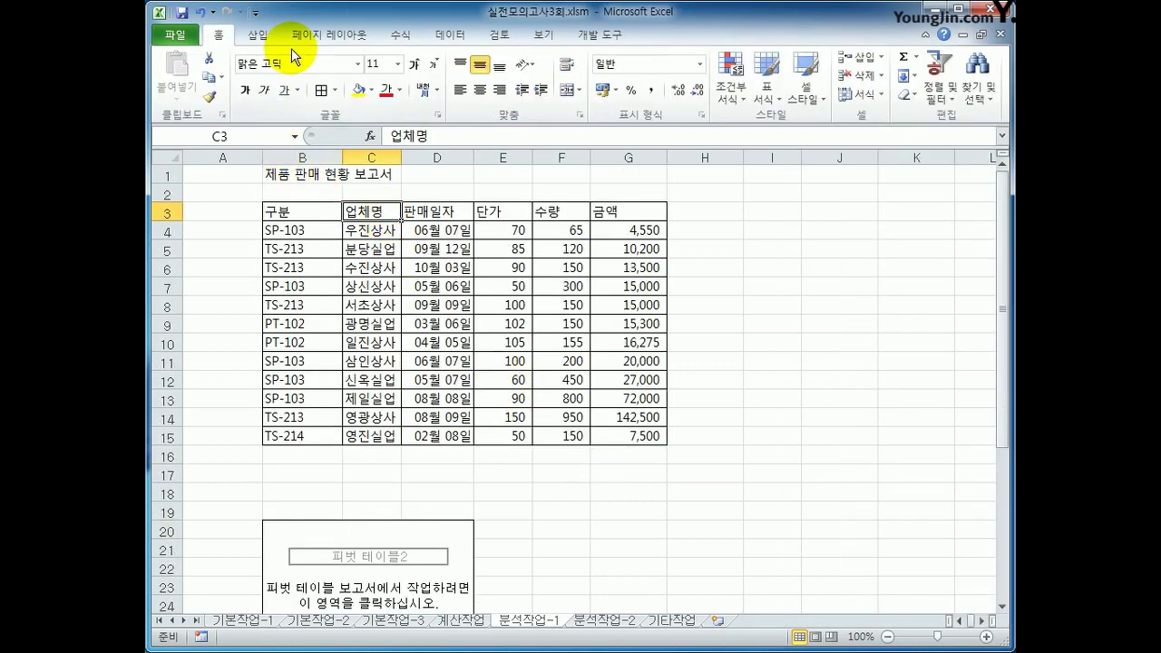
click(258, 35)
click(167, 98)
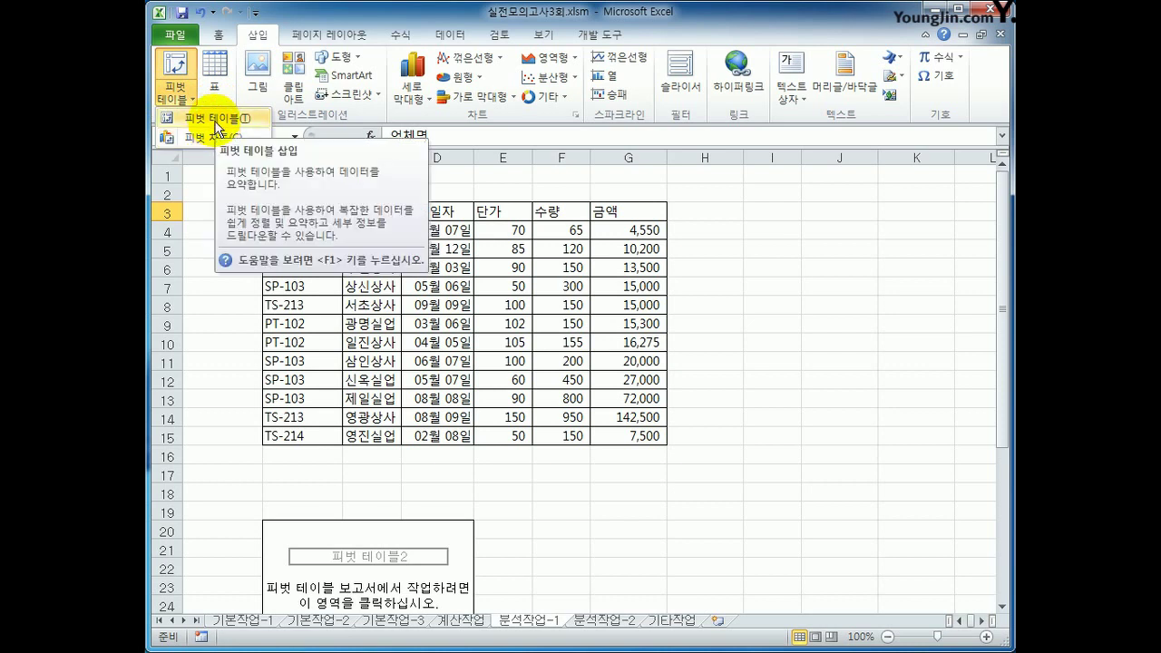
click(399, 551)
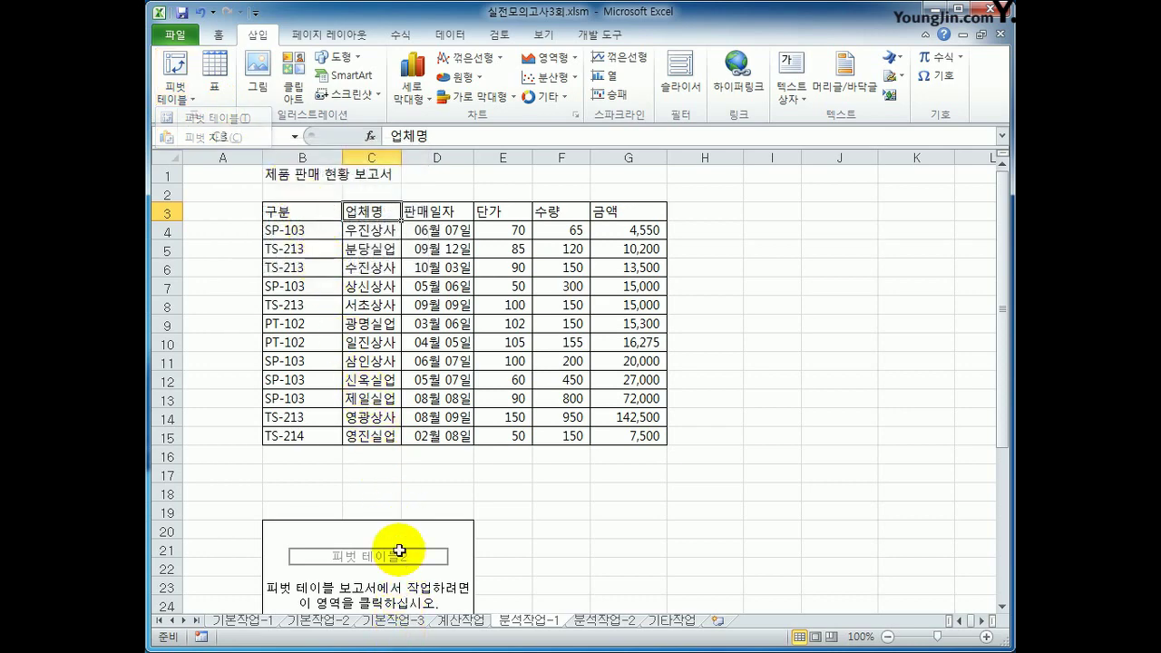
scroll(399, 551, down, 5)
click(384, 441)
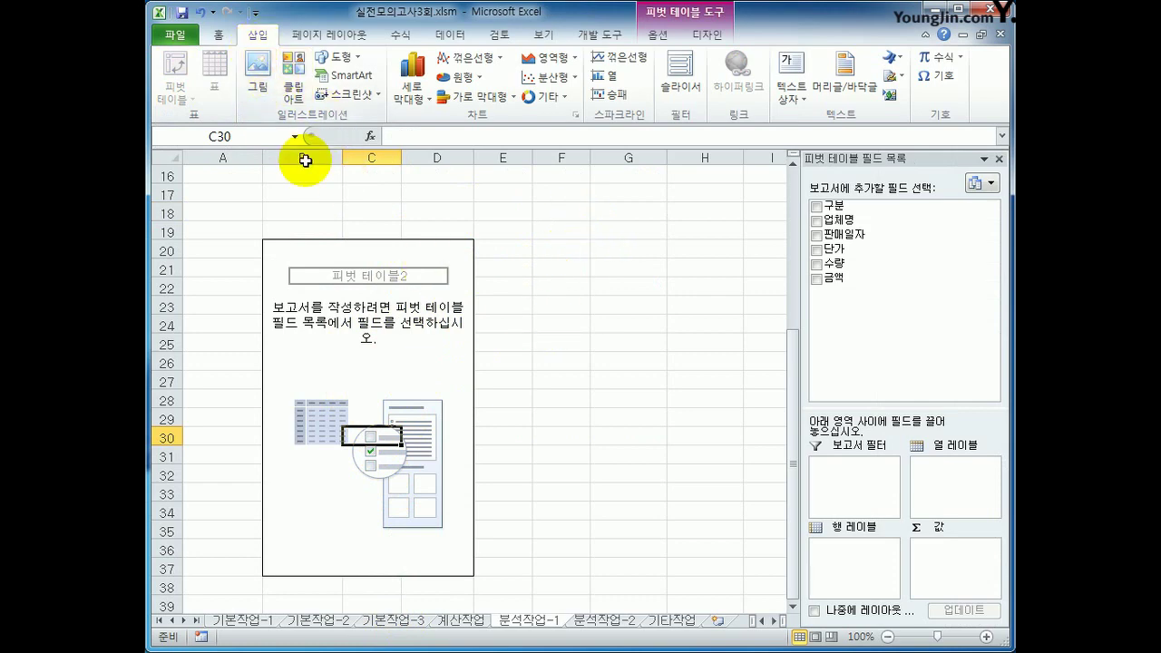
scroll(486, 277, up, 4)
click(437, 248)
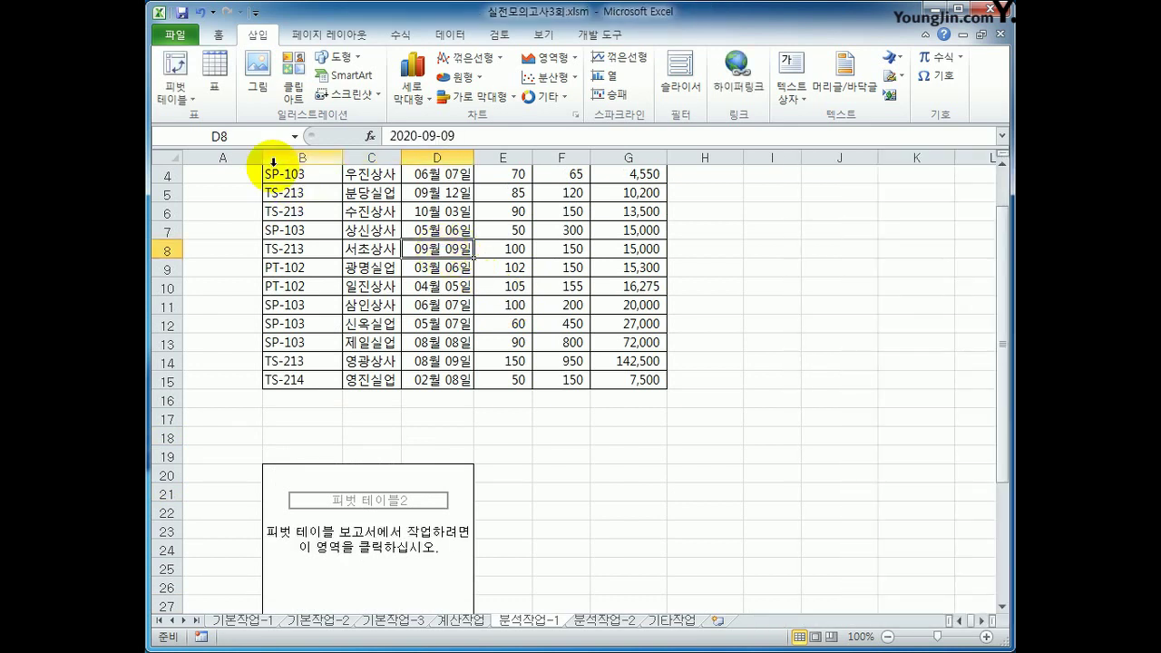
click(175, 93)
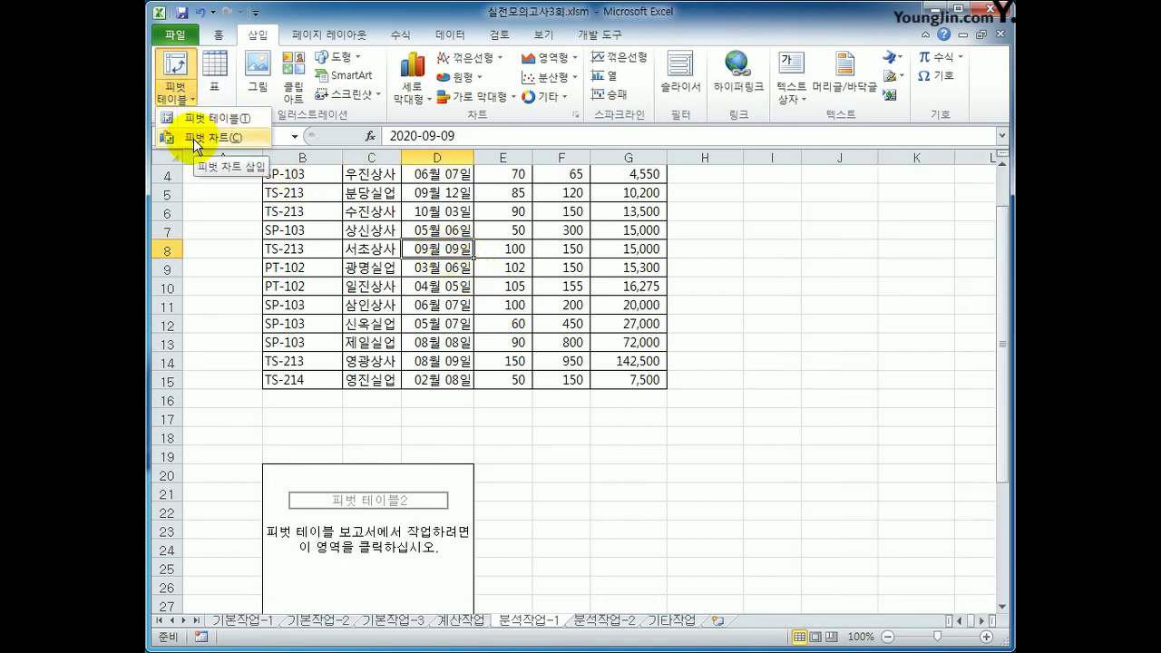
click(441, 363)
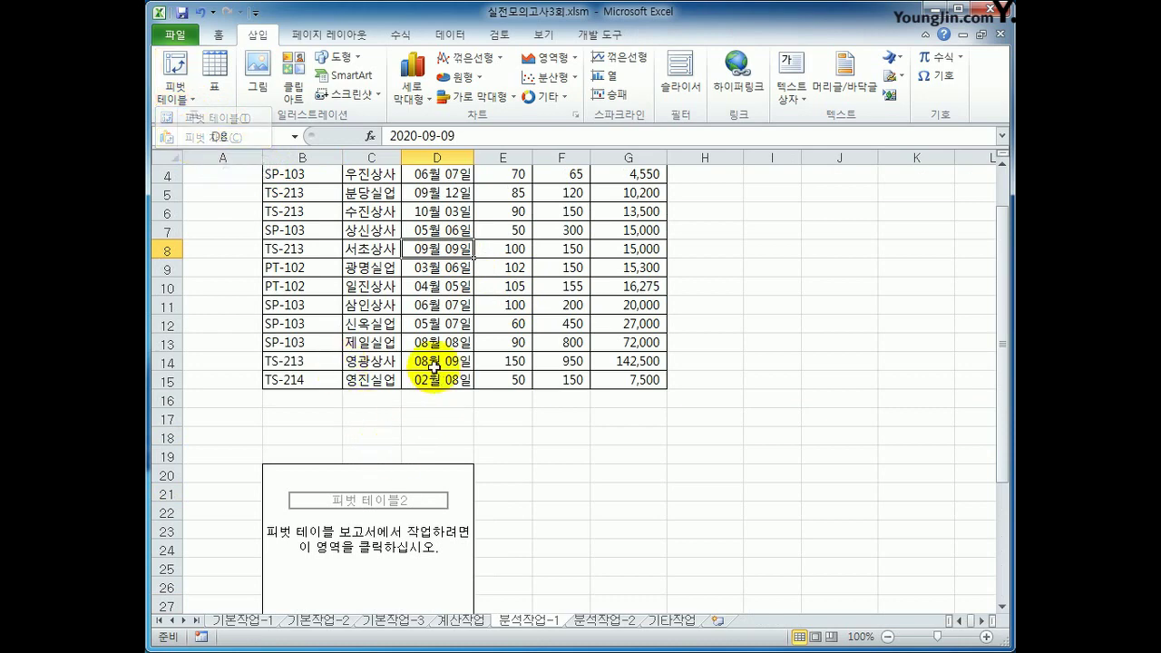
Add the 판매일자 field to the row labels of the empty pivot table at B20.
scroll(420, 411, down, 2)
scroll(399, 371, down, 3)
click(368, 270)
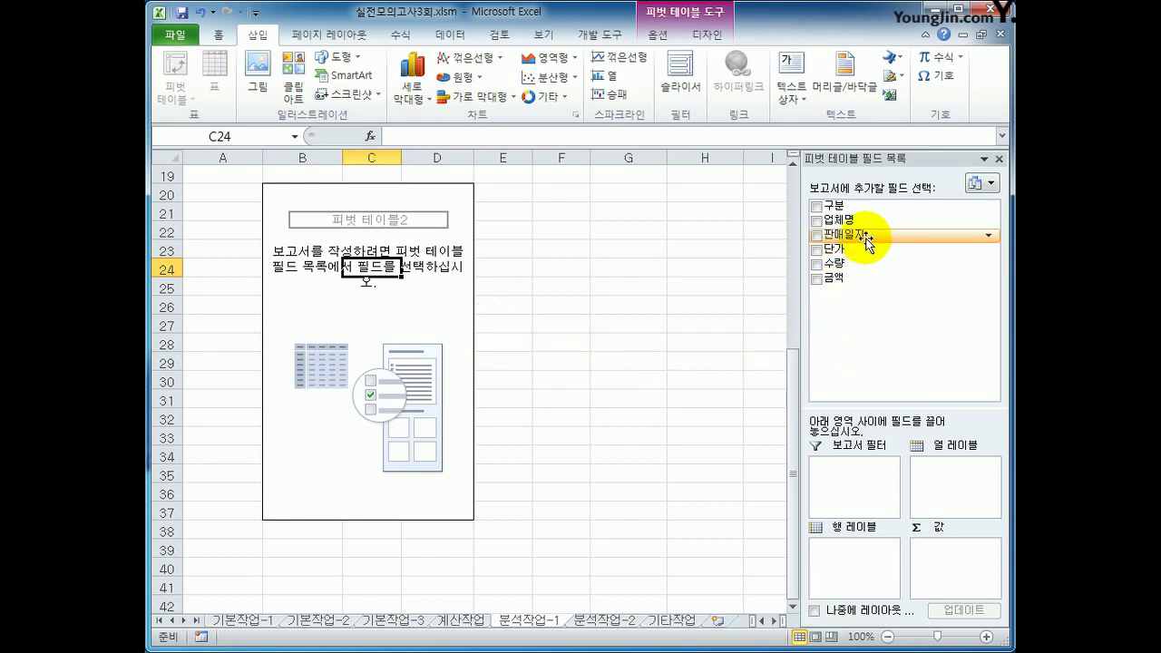
drag(868, 243, 880, 564)
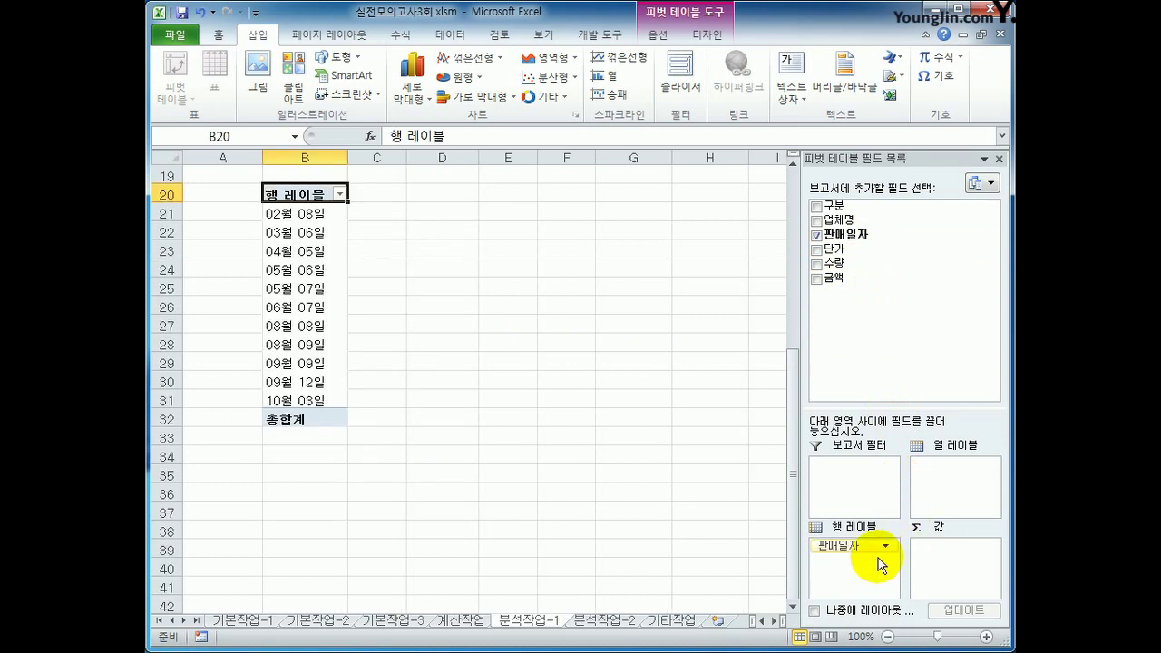
Add the 구분 field to the pivot table's column labels and the 금액 field to its values as a sum.
drag(836, 211, 952, 495)
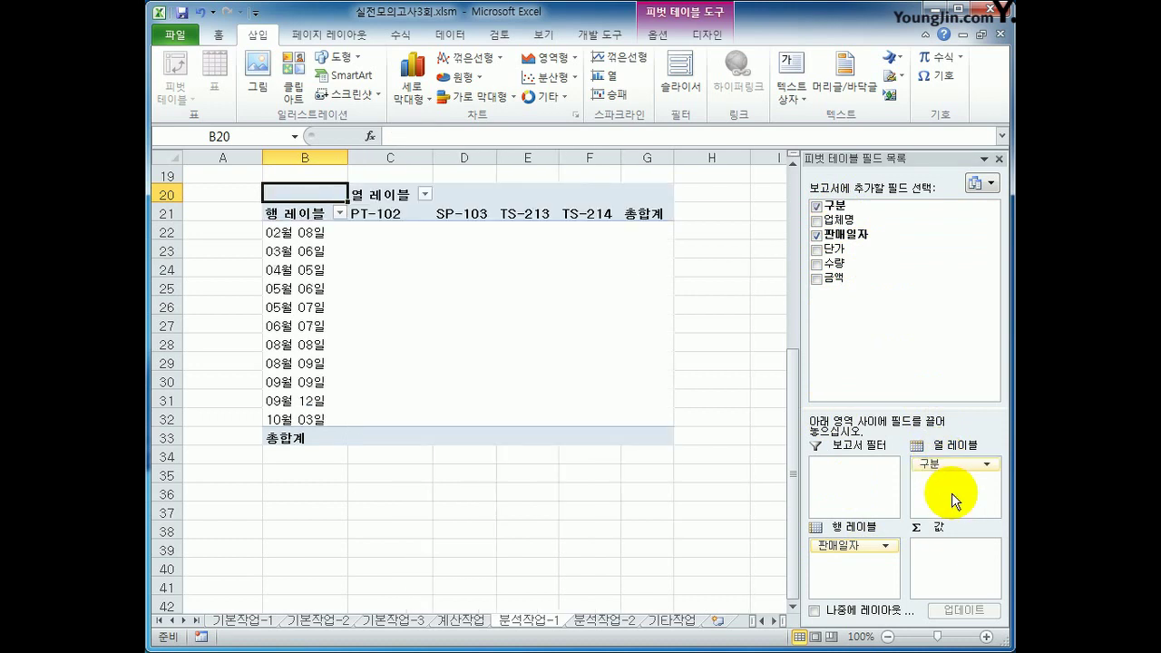
drag(873, 278, 961, 575)
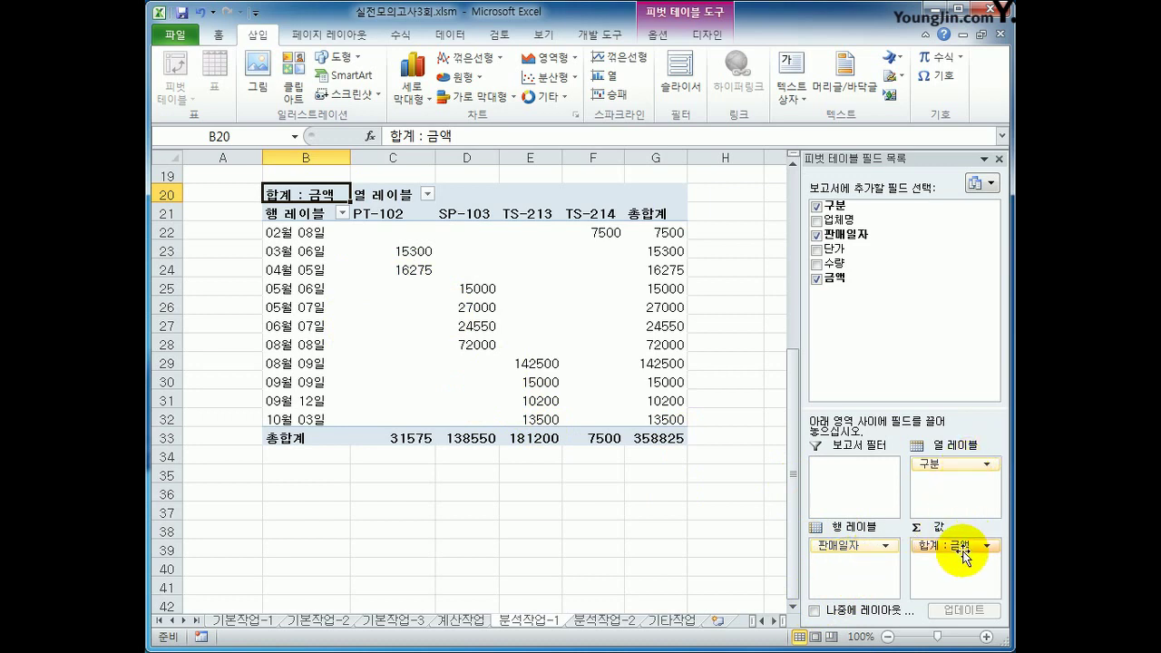
Show the pivot table report in outline form (개요 형식으로 표시).
click(704, 36)
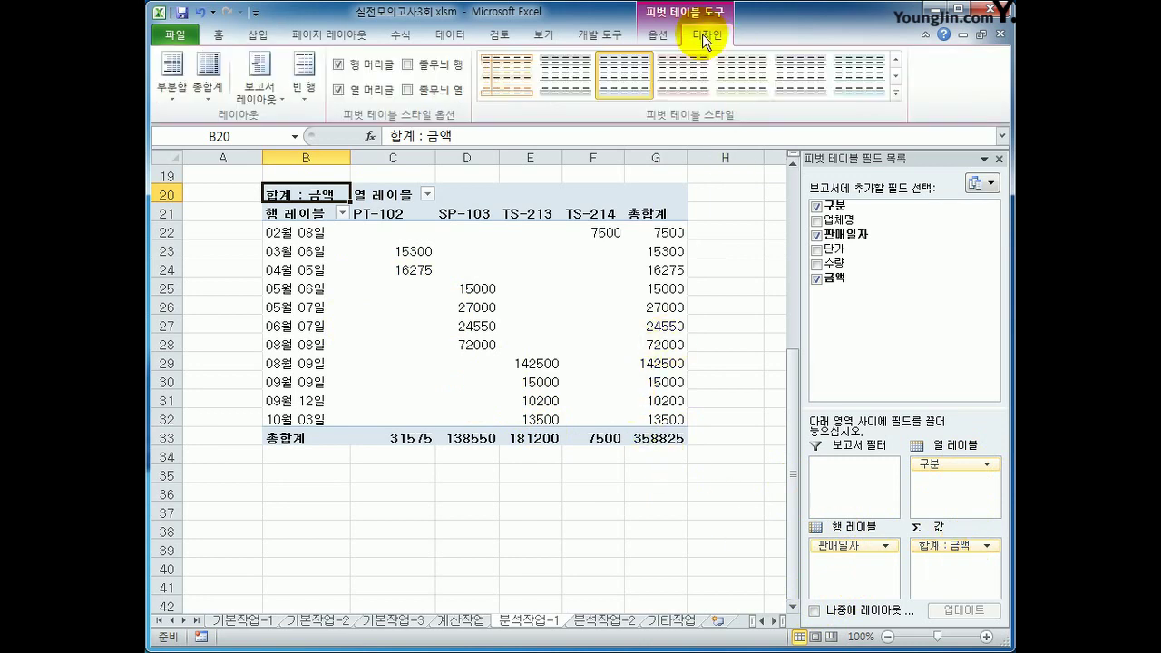
click(269, 87)
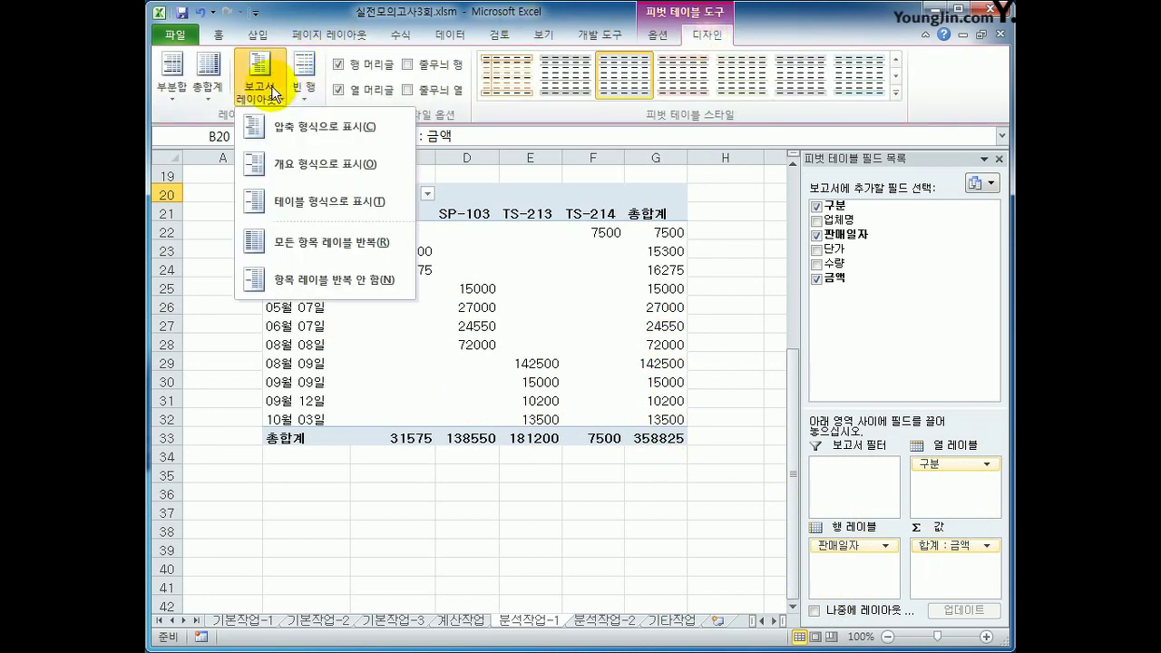
click(286, 173)
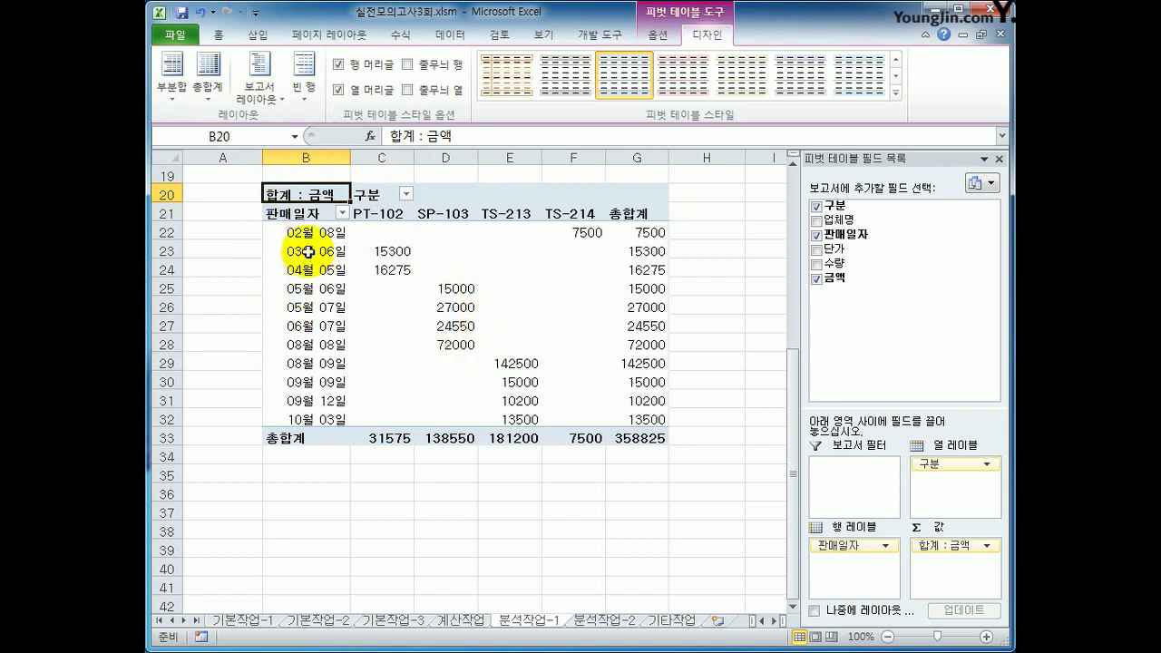
Group the 판매일자 row dates by quarter (분기) only, without the month unit.
click(303, 230)
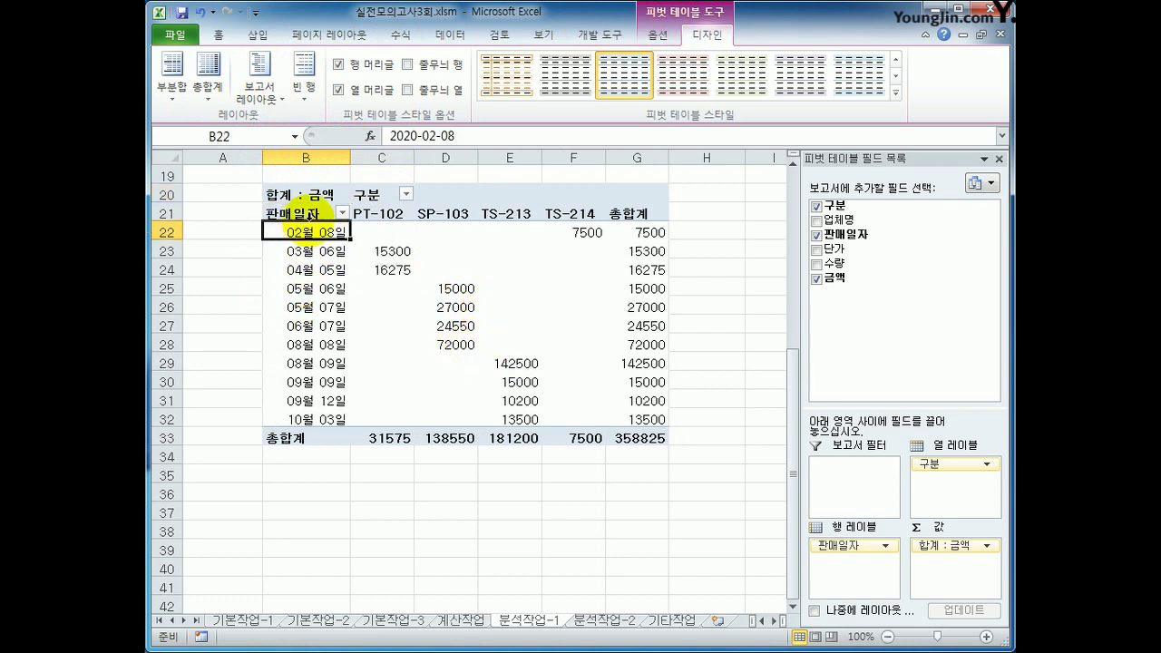
right_click(310, 233)
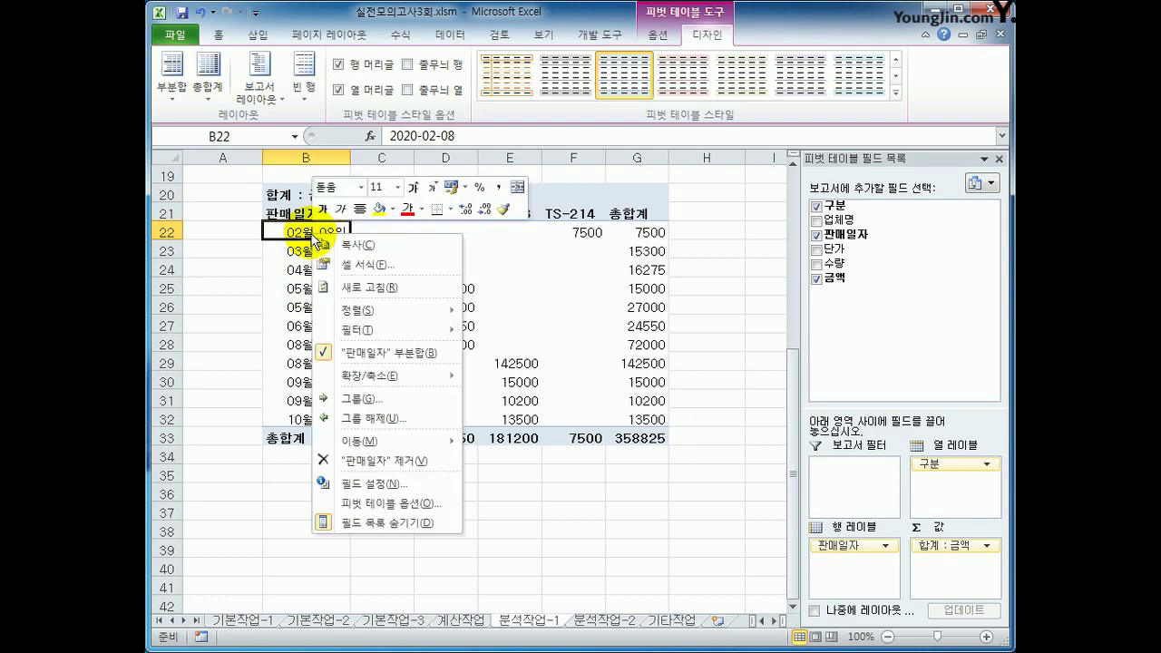
click(409, 403)
drag(409, 303, 556, 176)
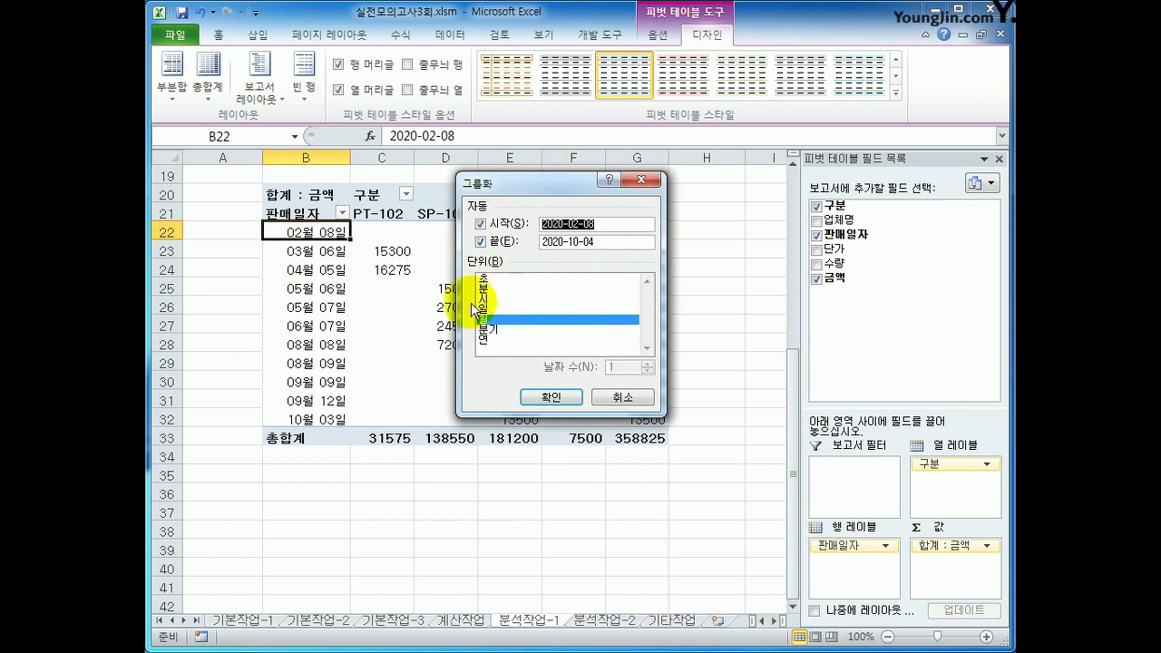
click(497, 319)
click(503, 332)
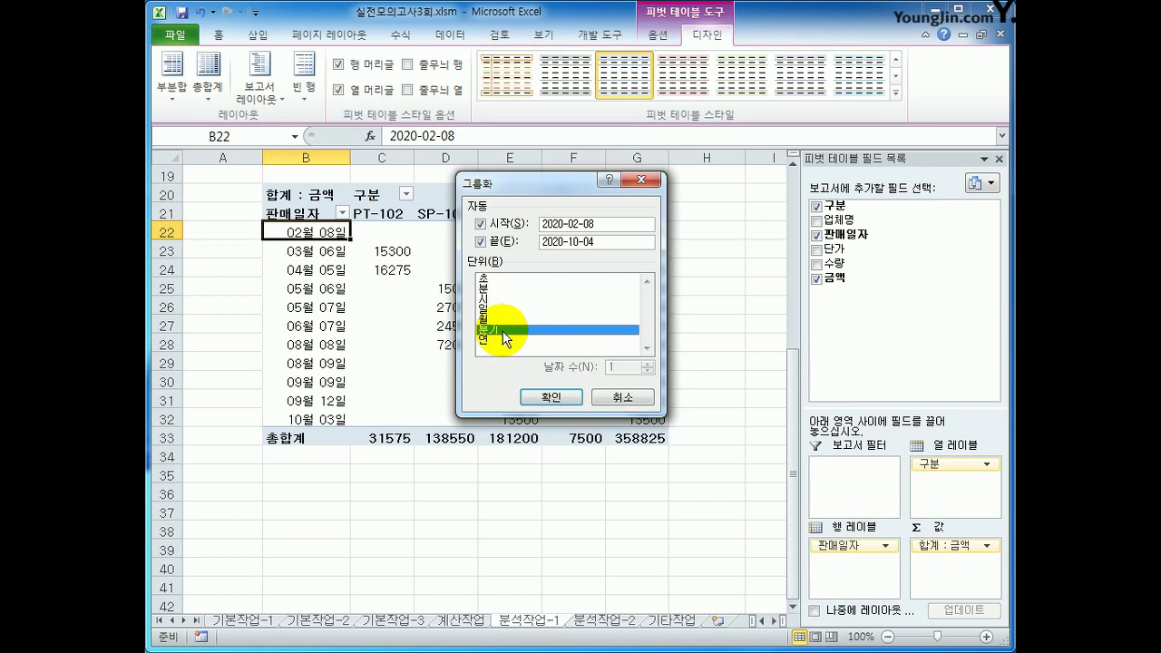
click(551, 399)
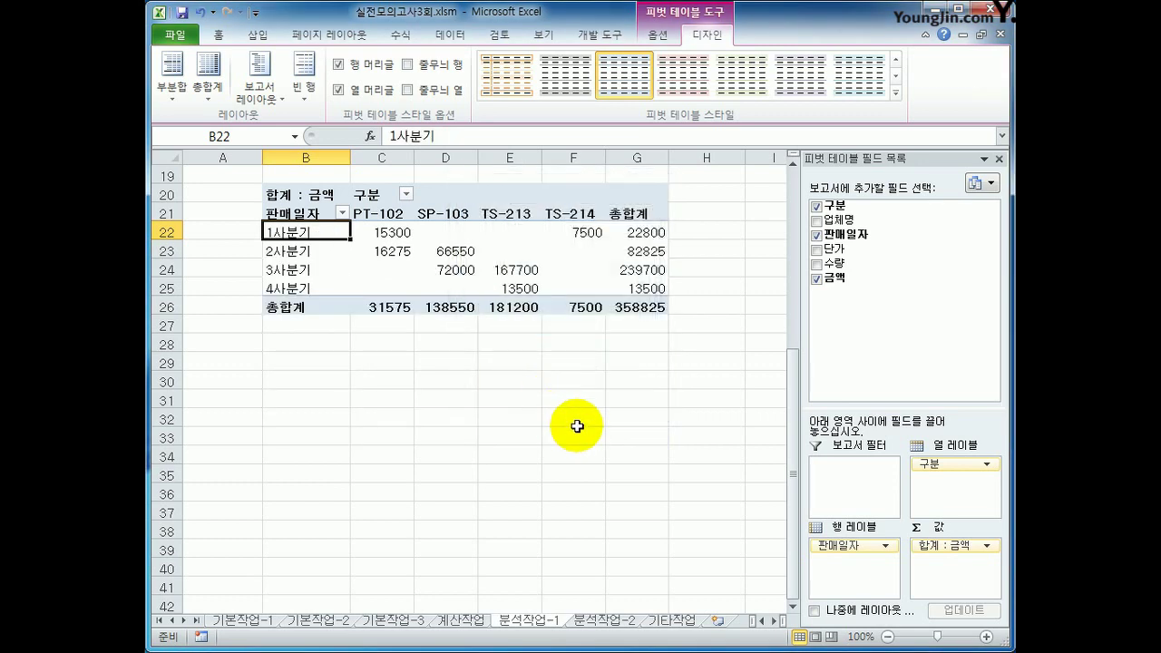
Insert a clustered column pivot chart based on the pivot table at B20.
scroll(577, 431, up, 1)
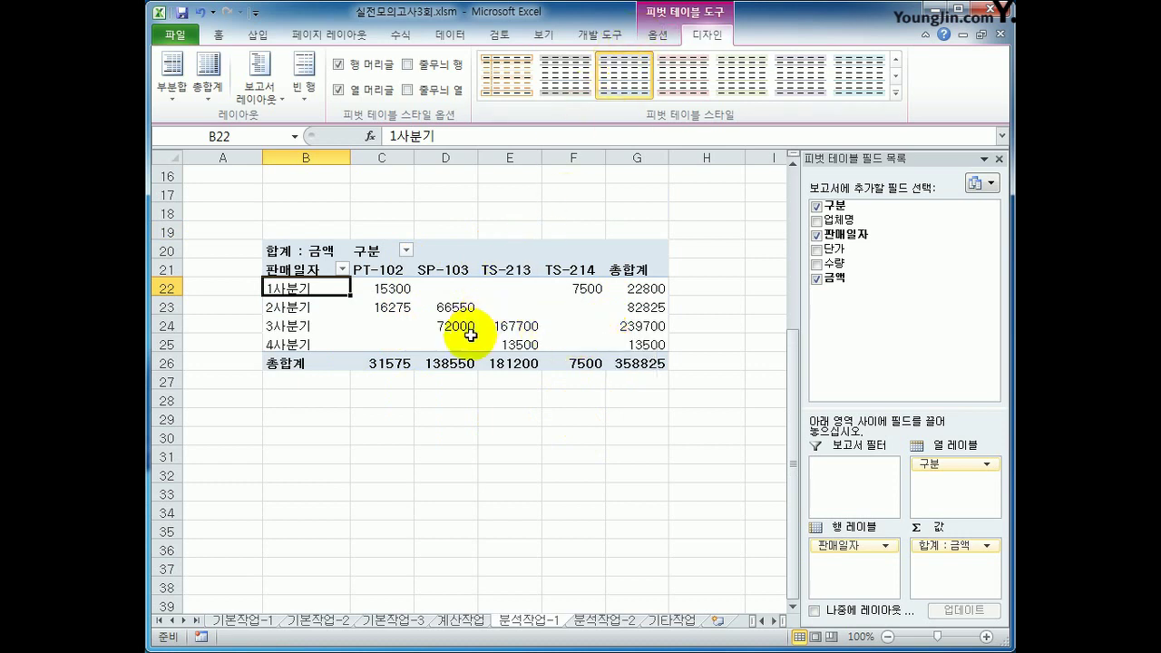
click(261, 37)
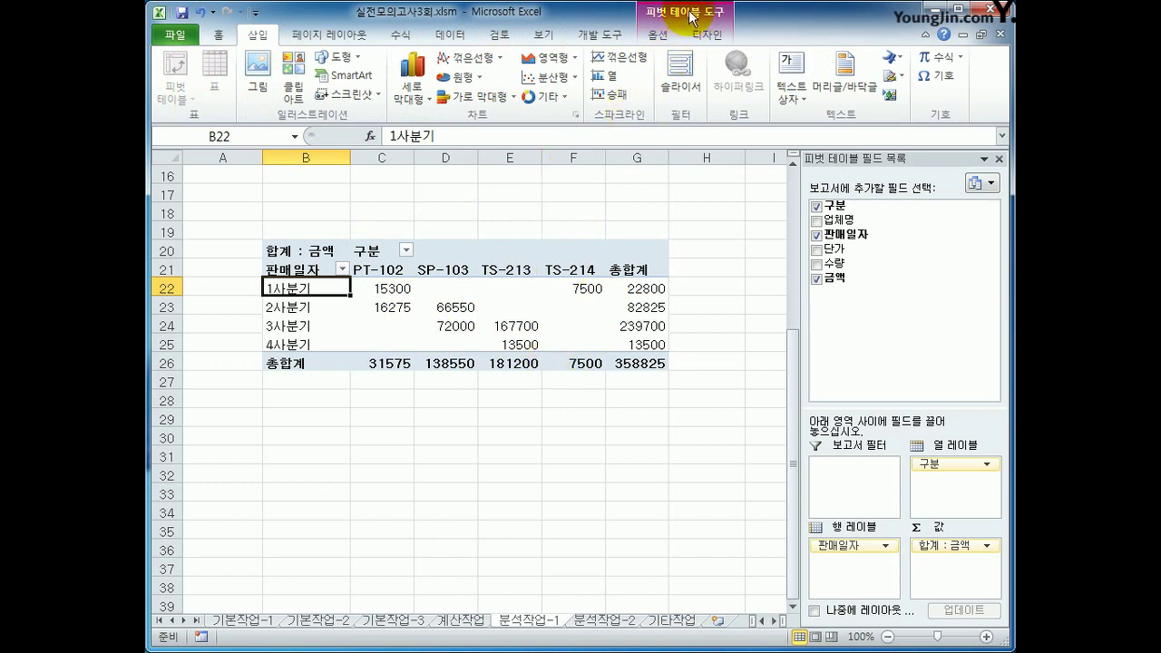
click(657, 38)
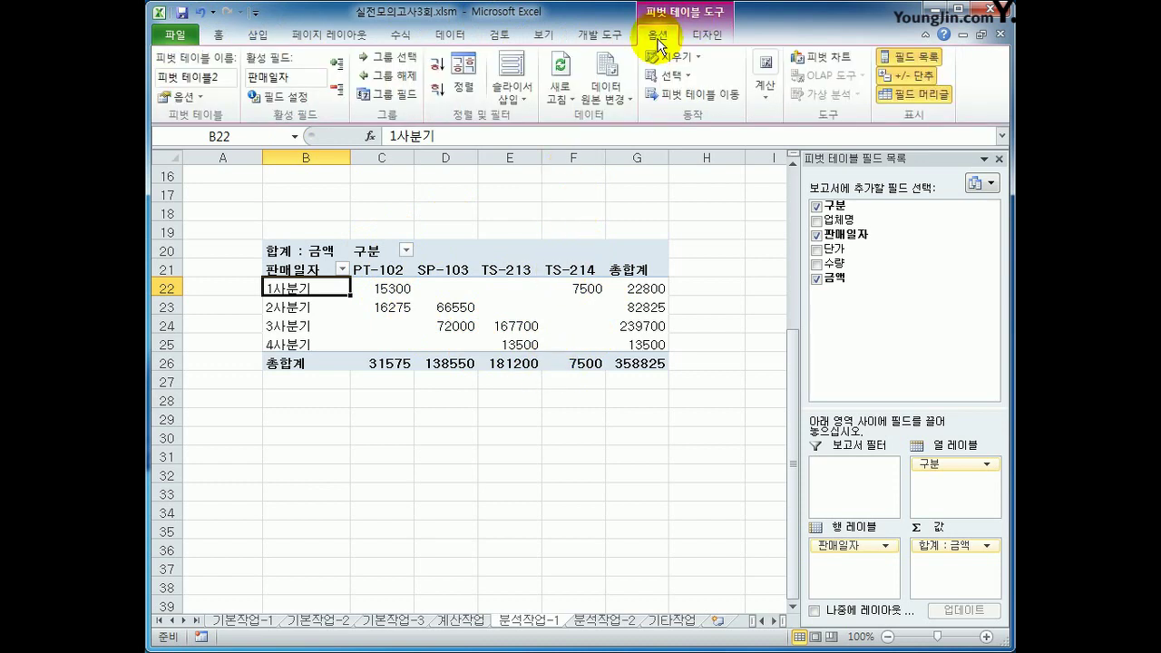
click(825, 62)
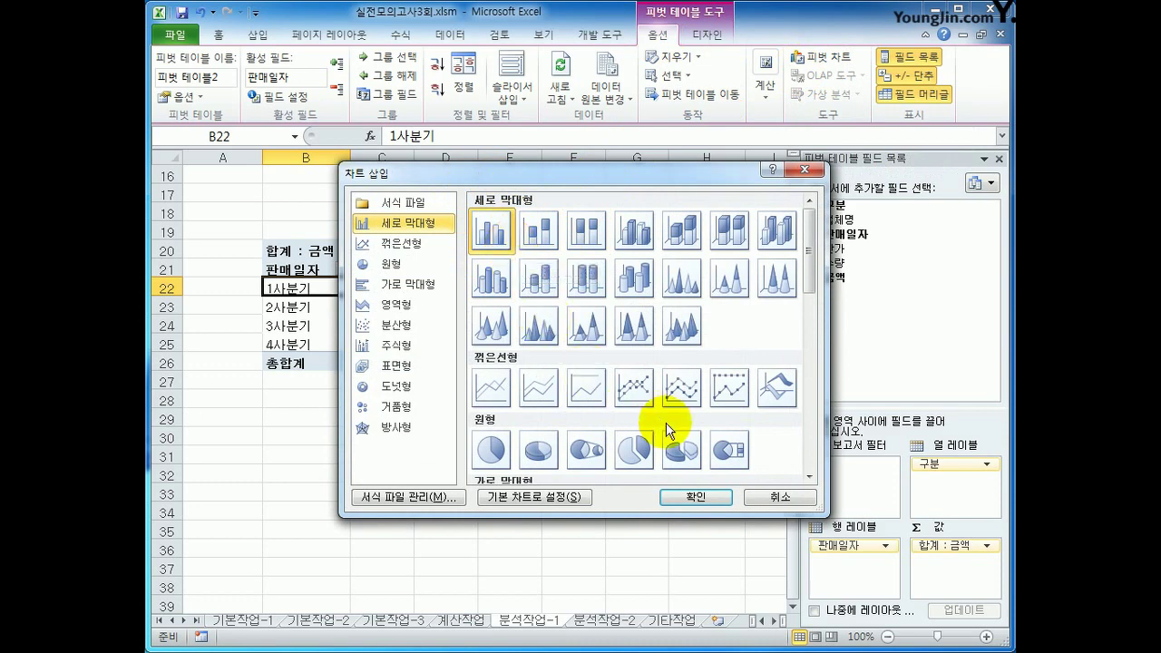
click(695, 496)
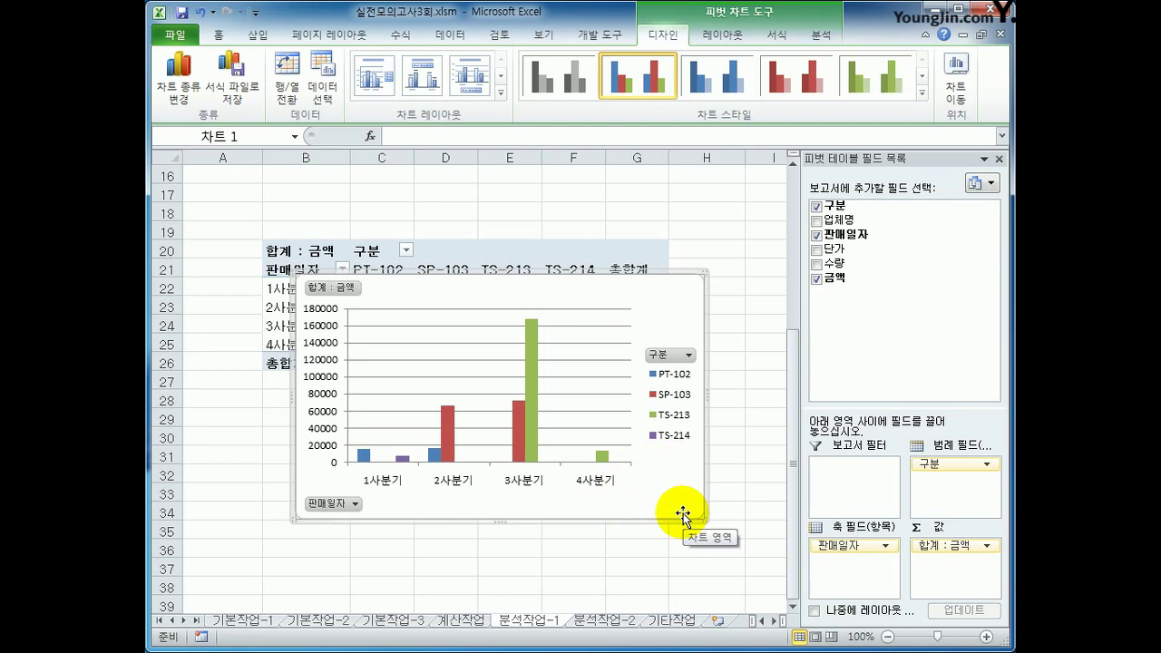
Move the pivot chart to a new sheet named Chart1 and compare it with the pivot table on 분석작업-1.
right_click(670, 300)
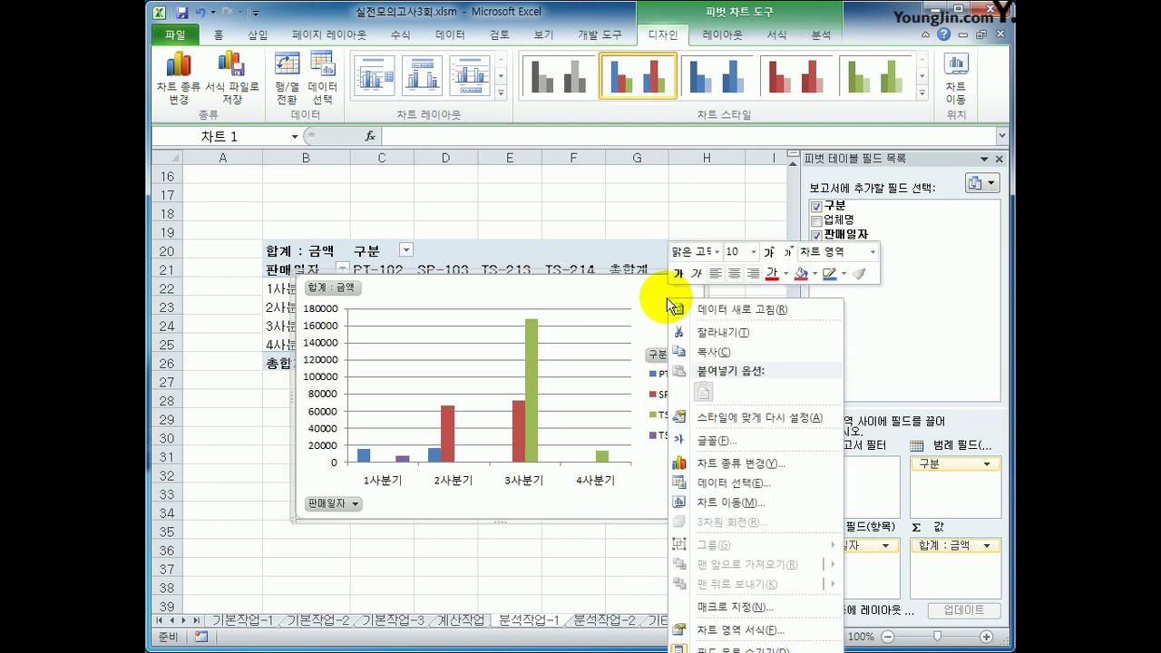
click(755, 503)
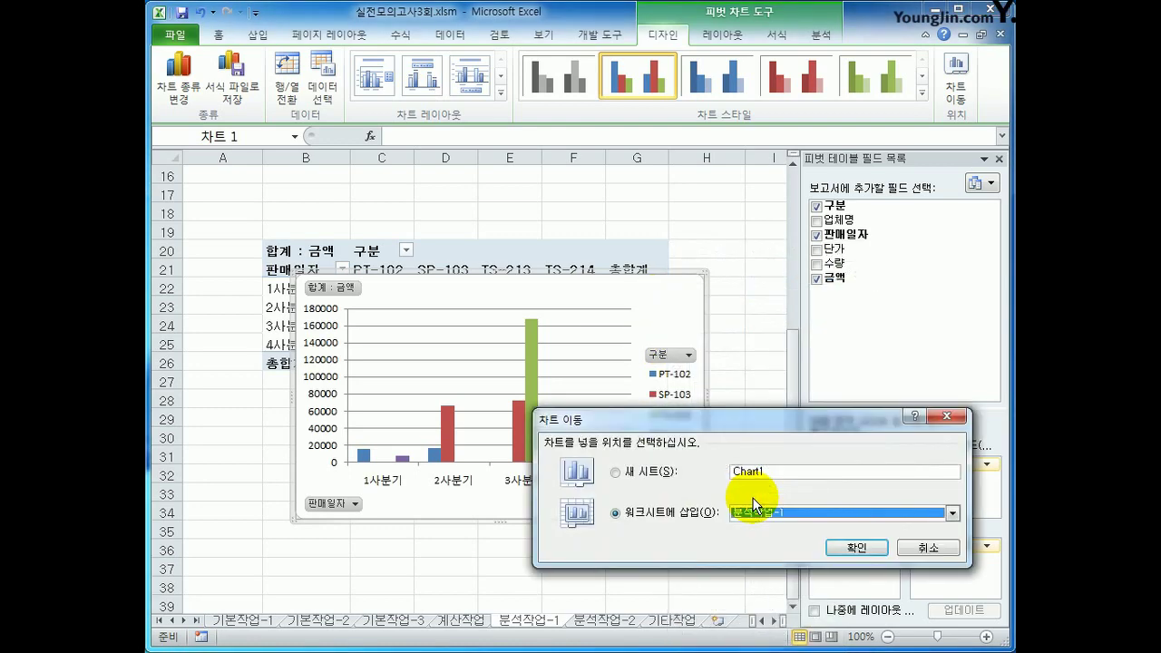
click(665, 473)
click(856, 547)
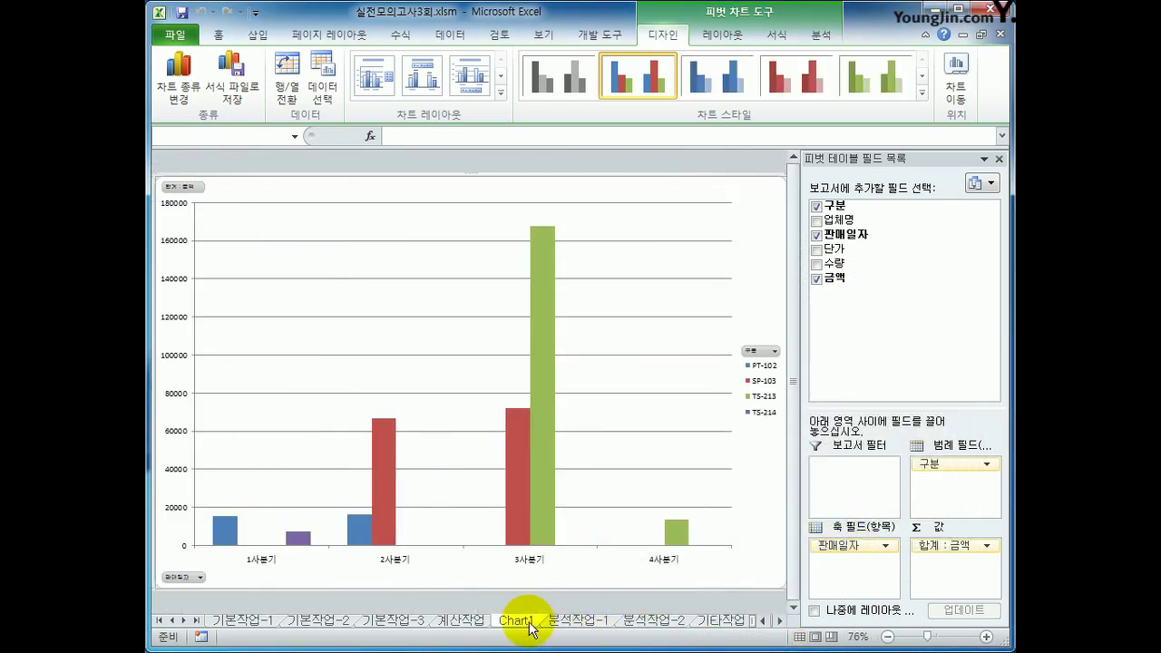
click(577, 620)
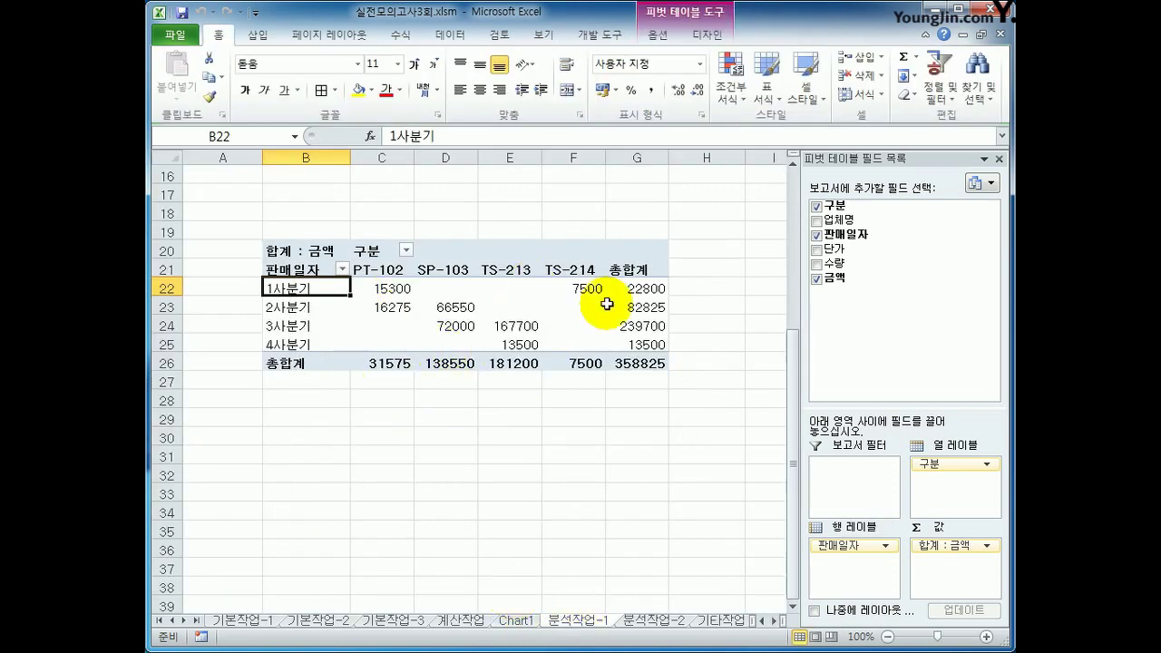
click(525, 624)
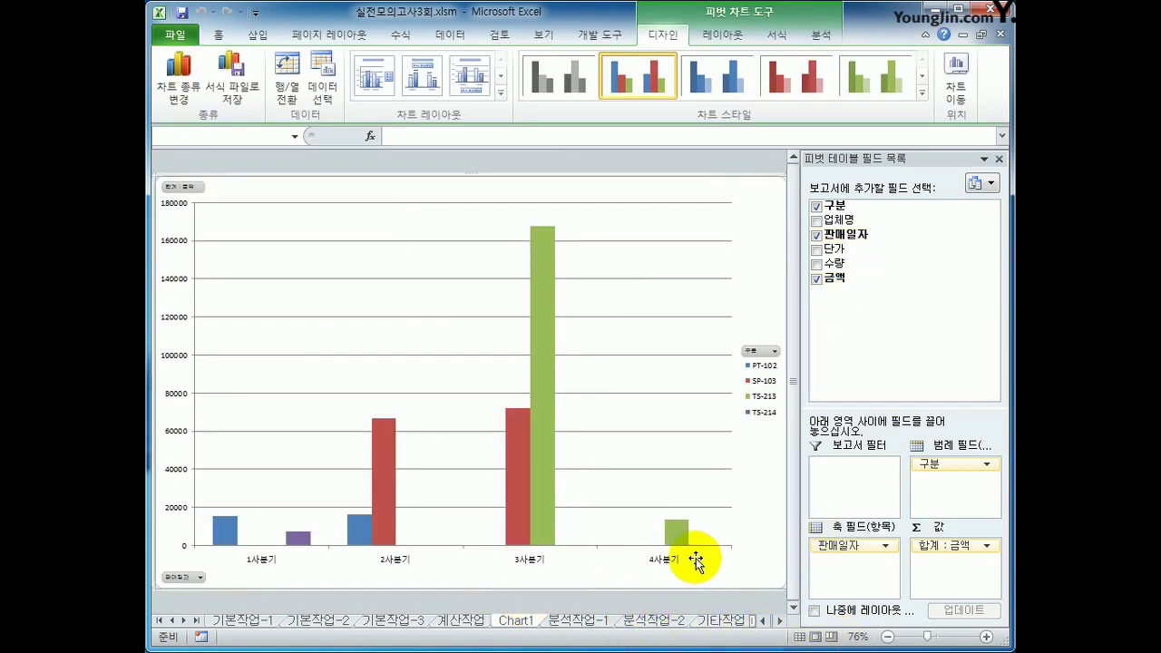
Open the 분석작업-2 sheet and examine the monthly book tables 표1 to 표3 and the empty 표4 item cells G16:G18.
click(657, 622)
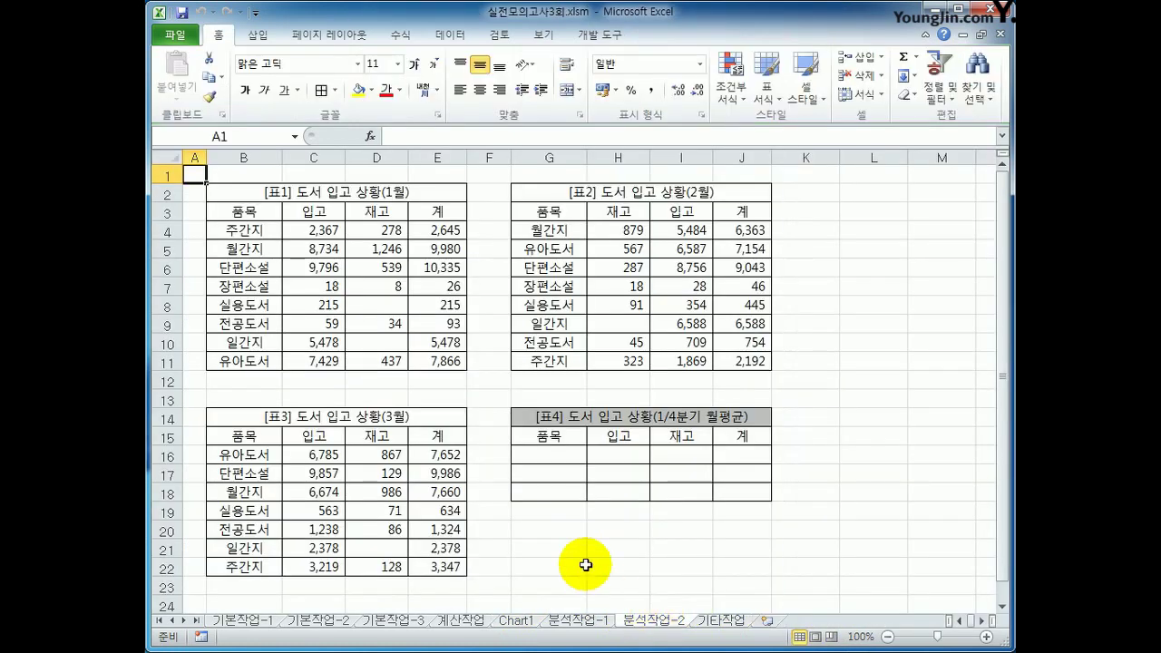
click(638, 554)
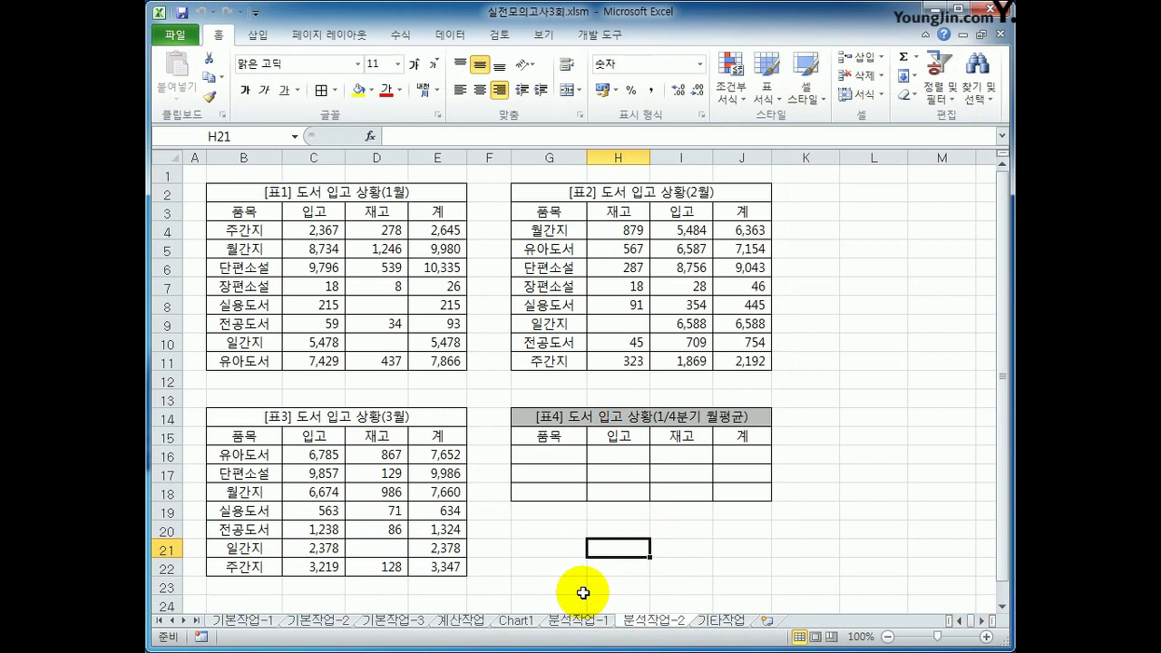
drag(239, 214, 437, 361)
drag(548, 212, 730, 361)
drag(241, 435, 438, 565)
drag(531, 438, 745, 494)
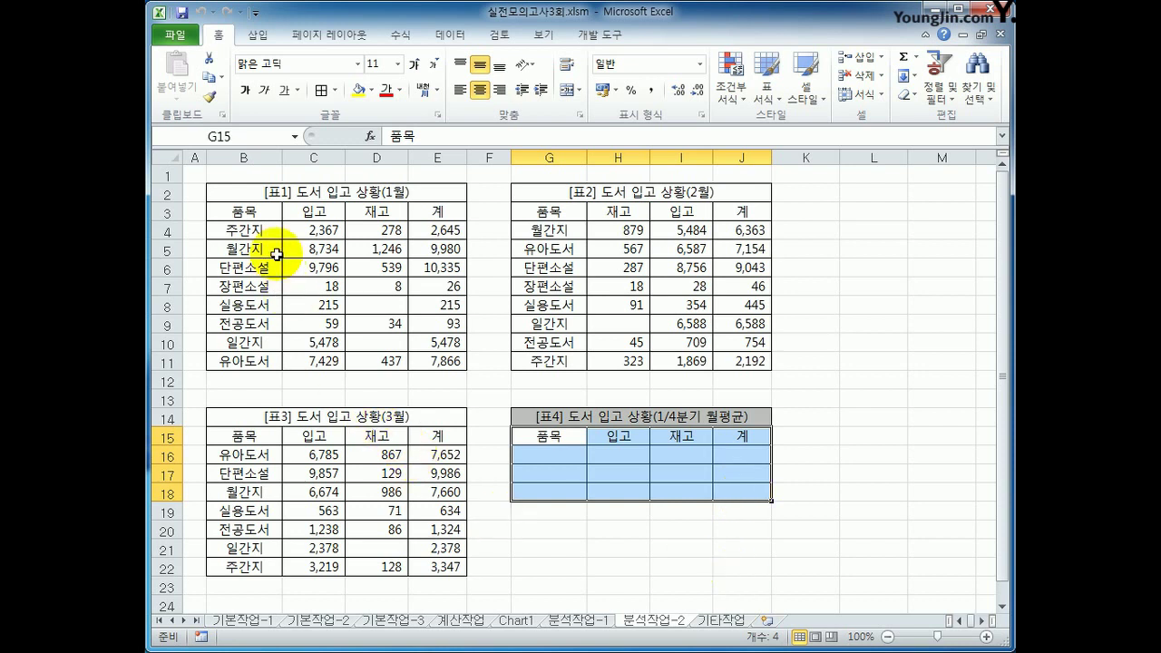
click(247, 233)
click(249, 250)
click(256, 269)
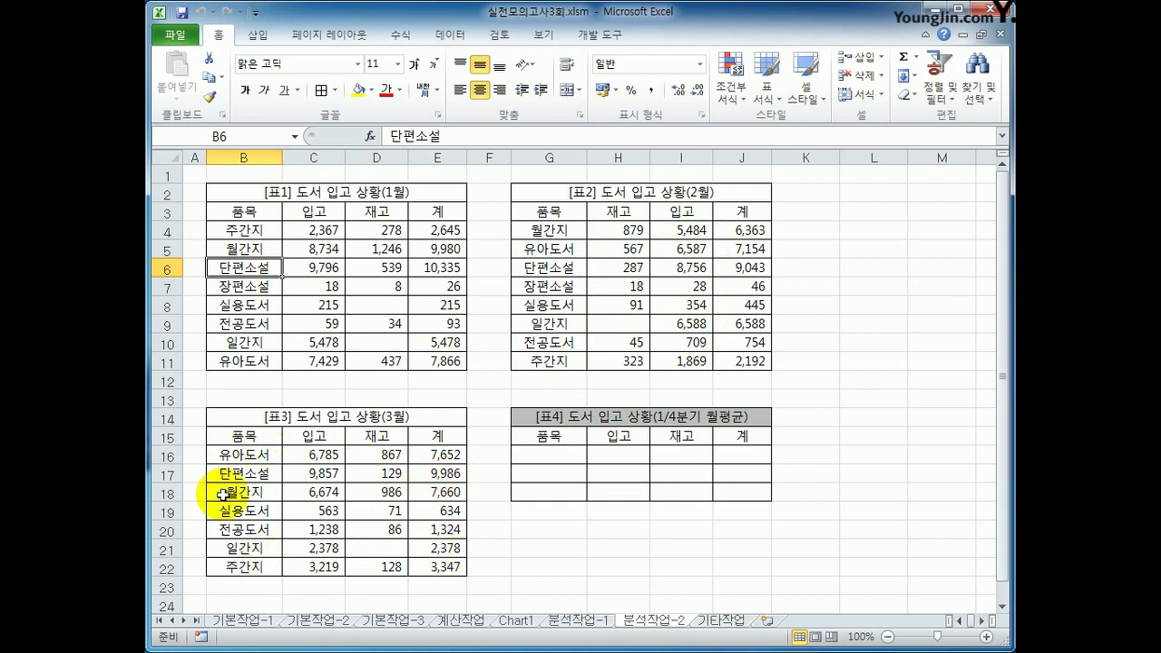
click(553, 450)
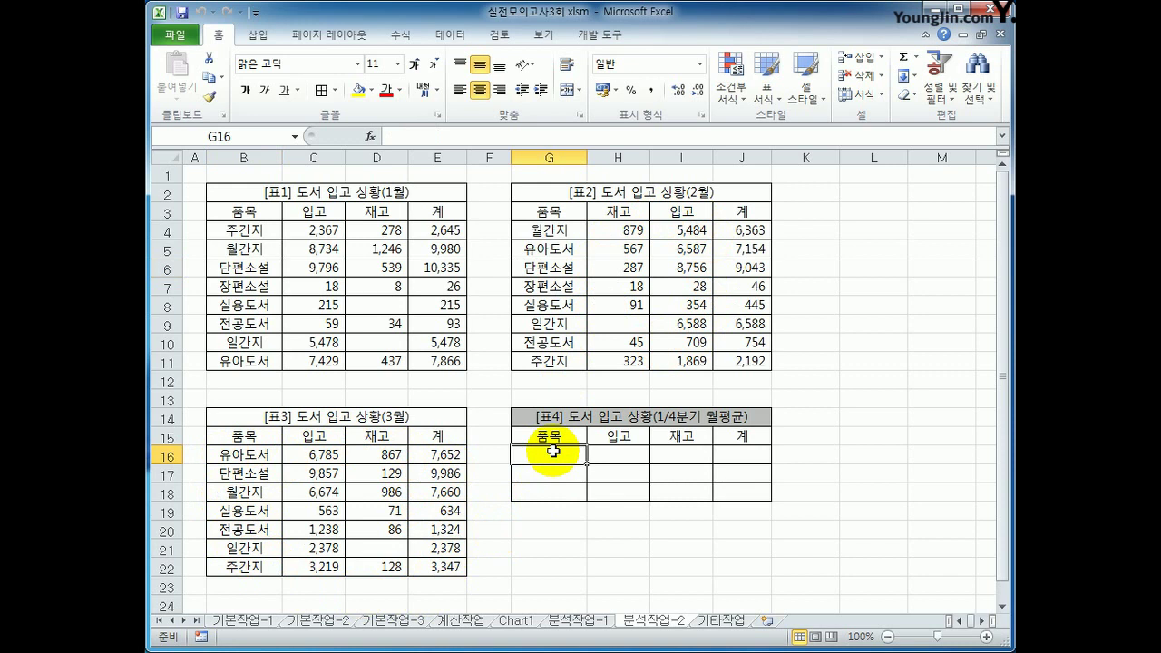
click(542, 471)
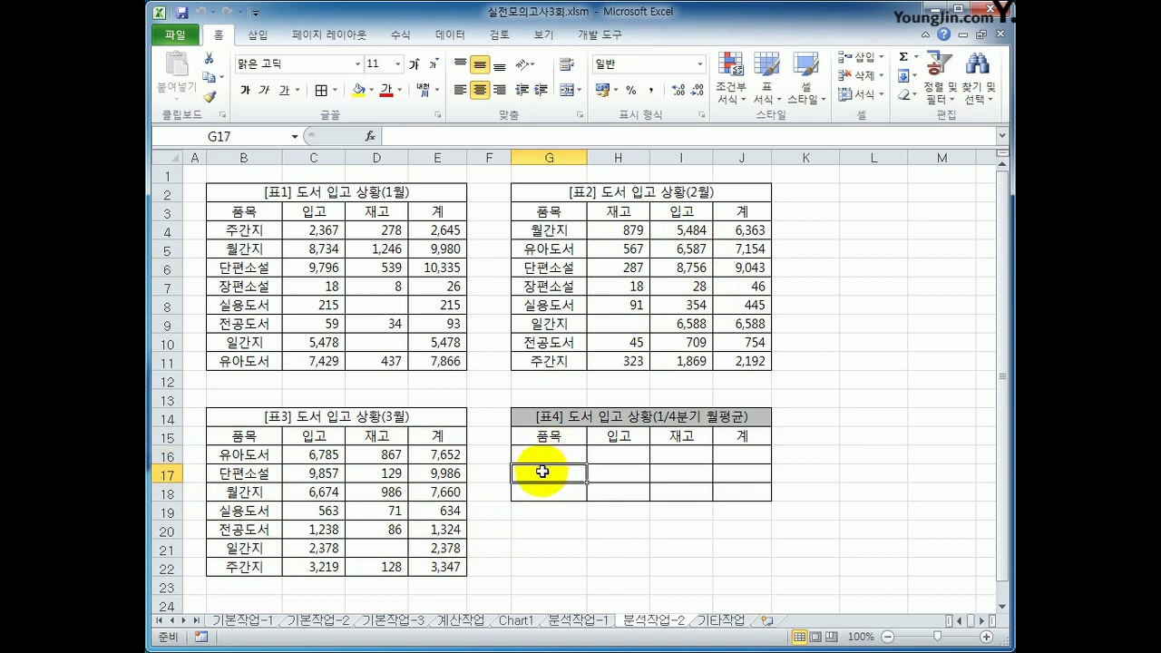
click(549, 492)
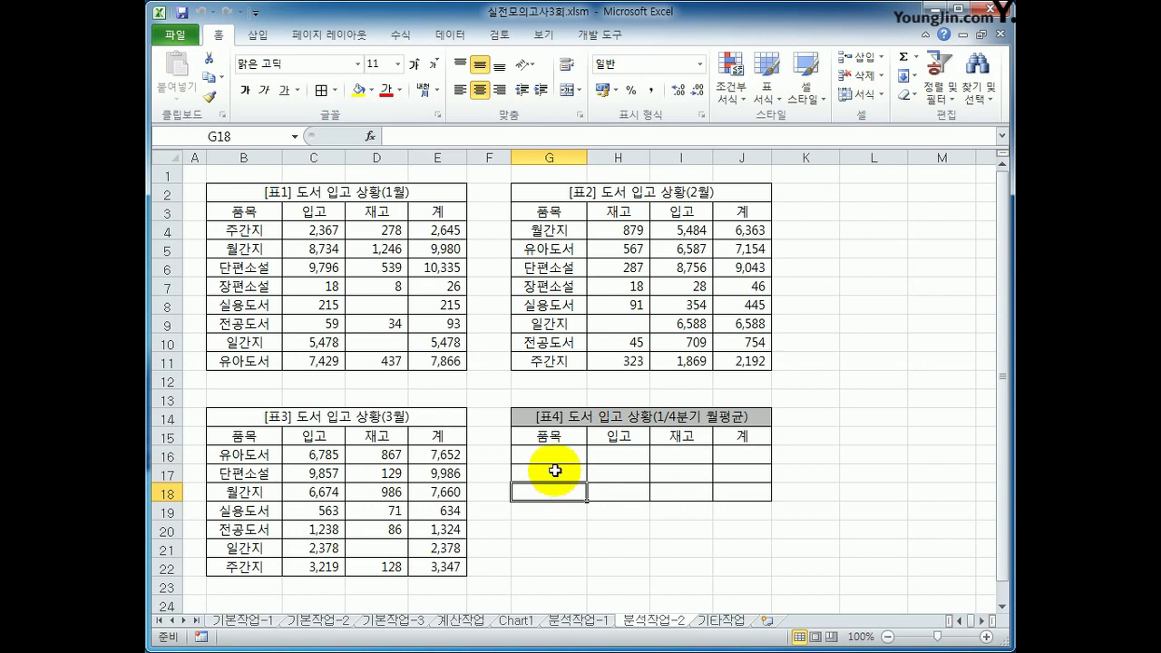
Enter the wildcard item names *소설, *간지 and *도서 in cells G16:G18 of 표4.
click(555, 455)
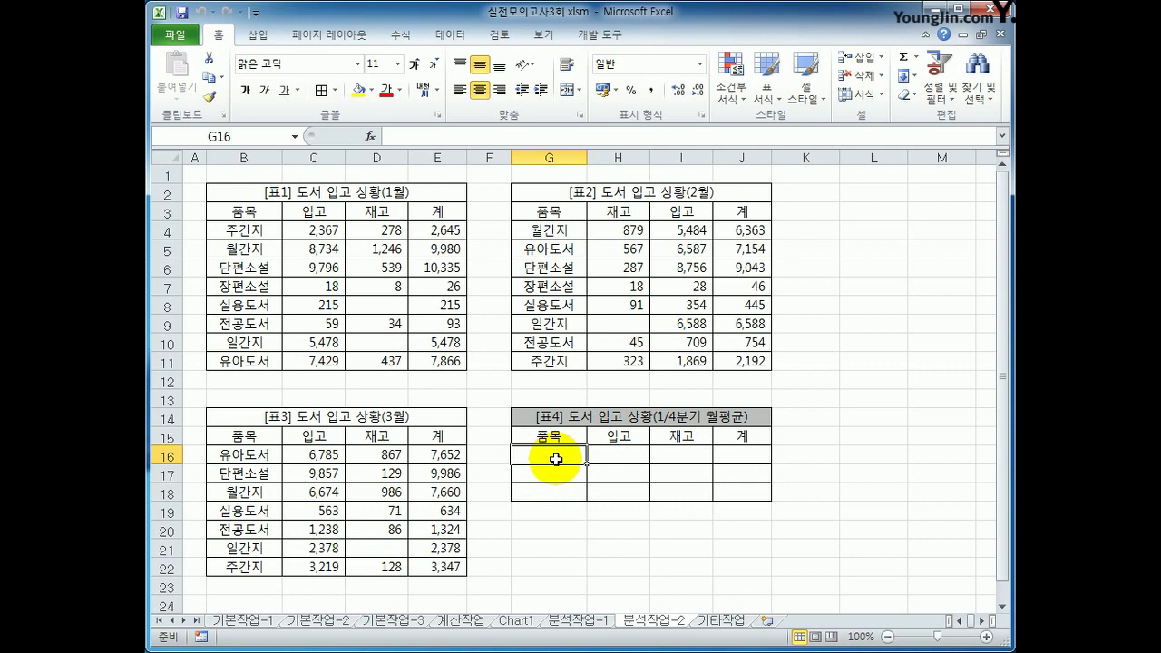
text(*)
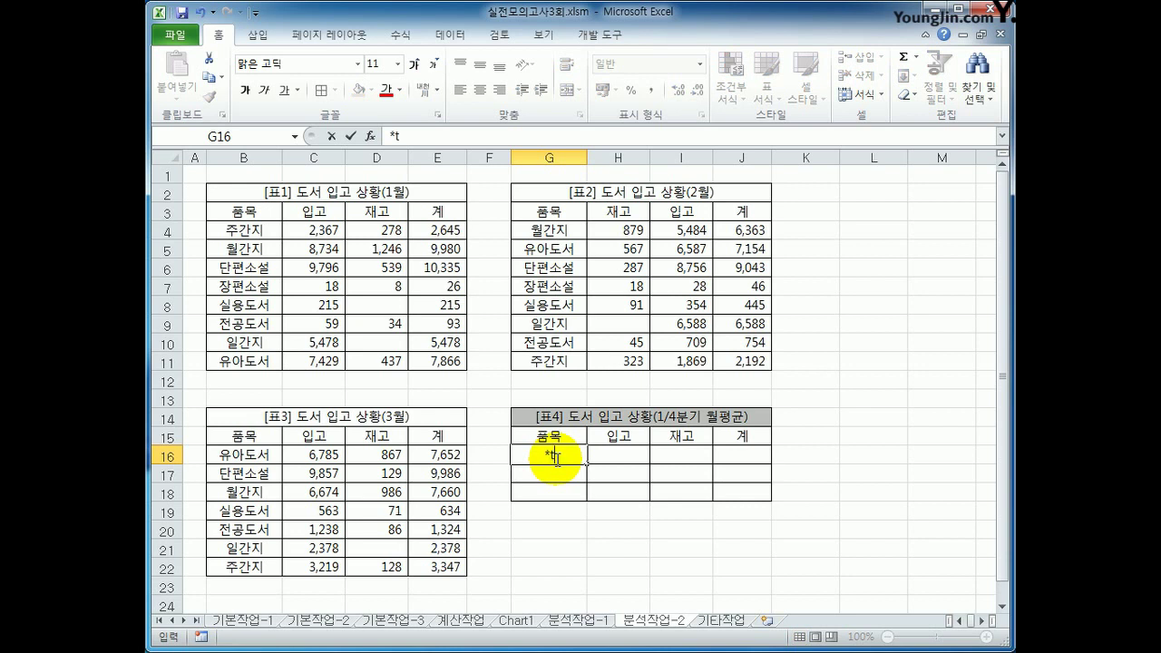
text(소설)
key(Return)
click(544, 452)
click(578, 478)
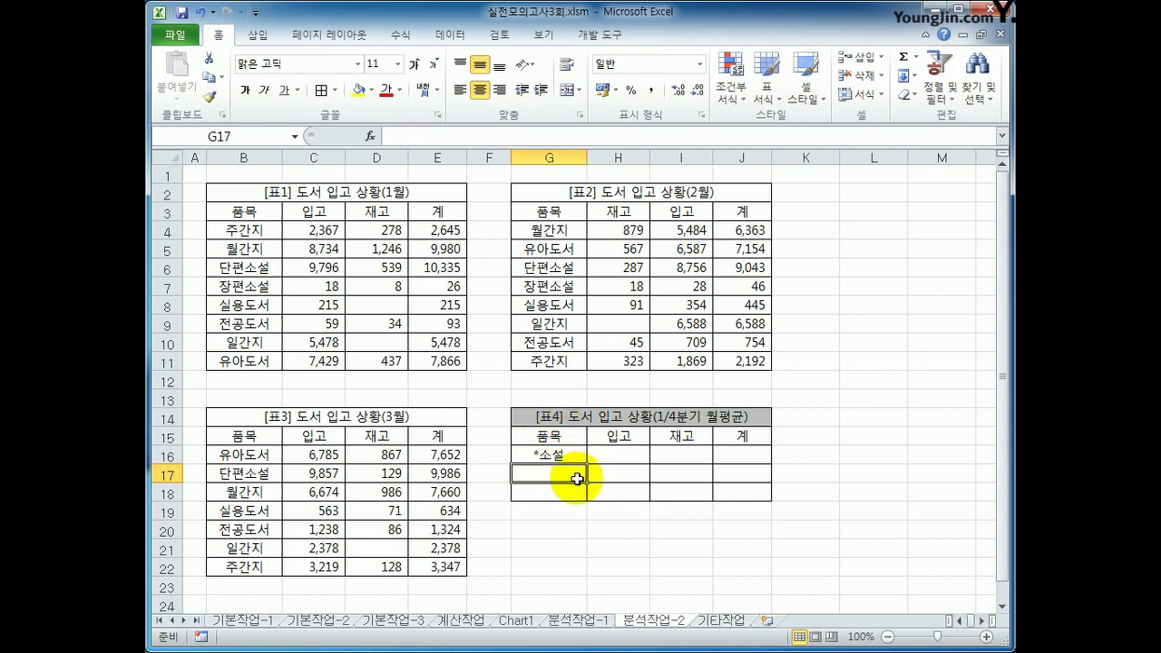
text(*간지)
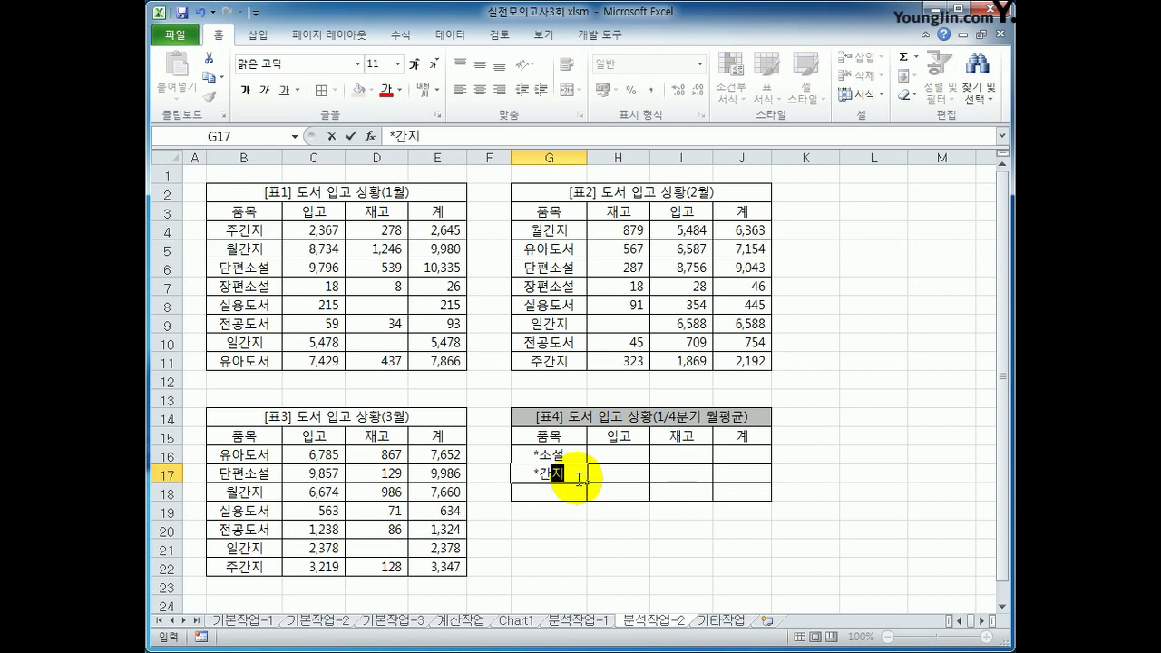
key(Return)
text(*도서)
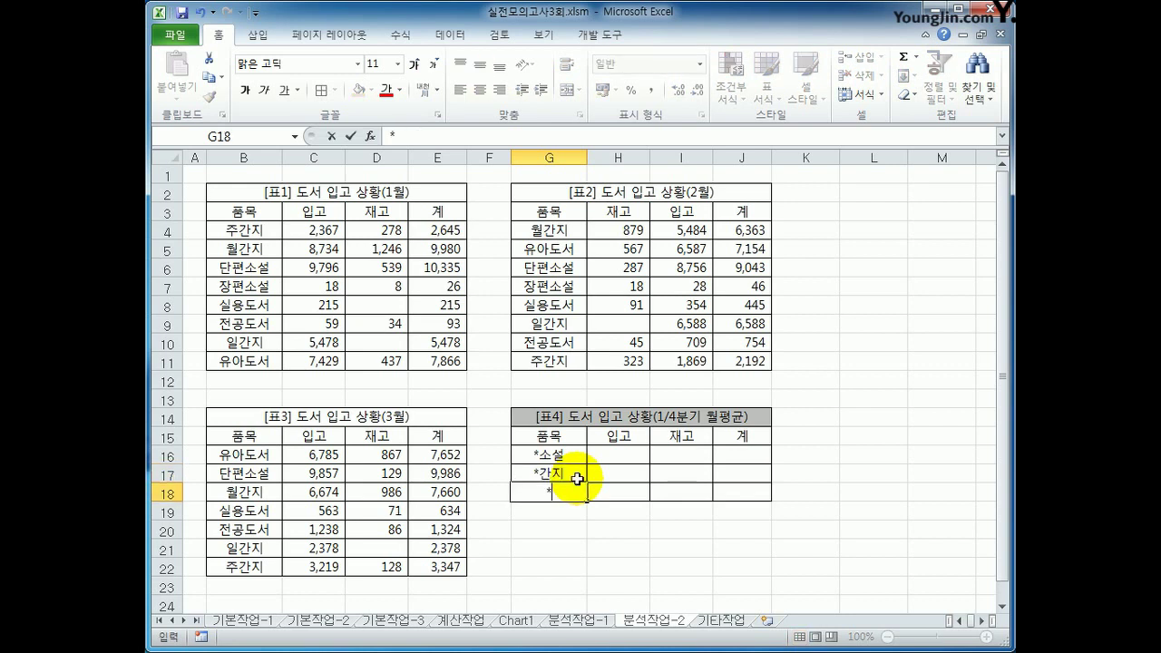
key(Return)
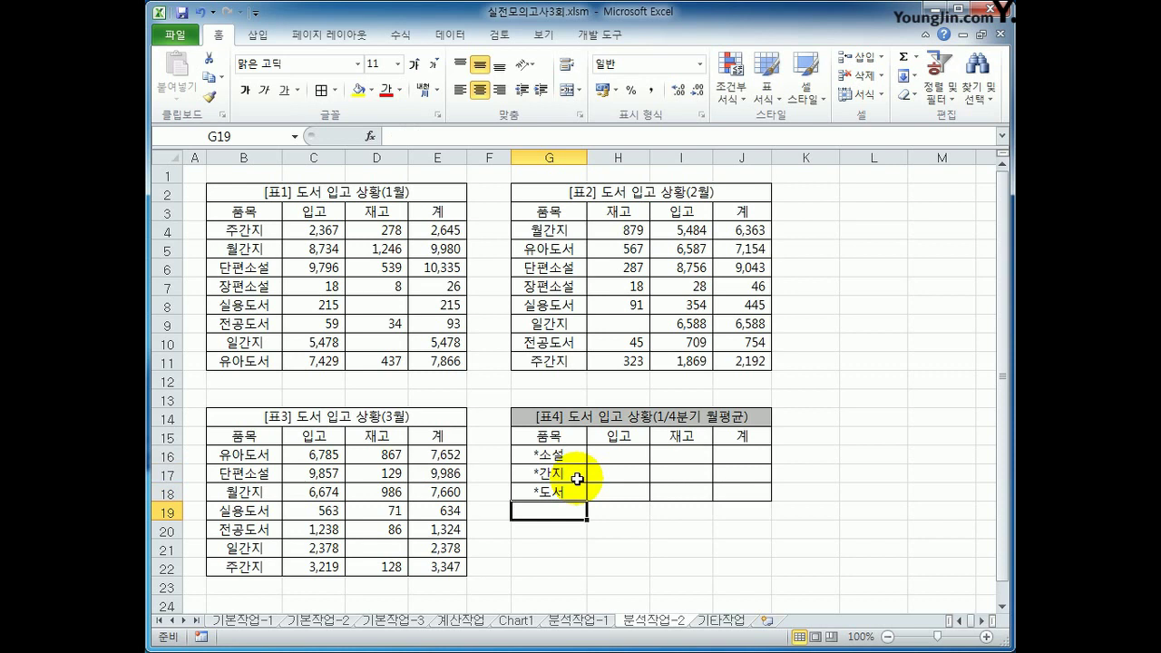
Start a consolidation into G15:J18 of 표4 using the average (평균) function.
drag(521, 436, 735, 489)
drag(572, 436, 747, 487)
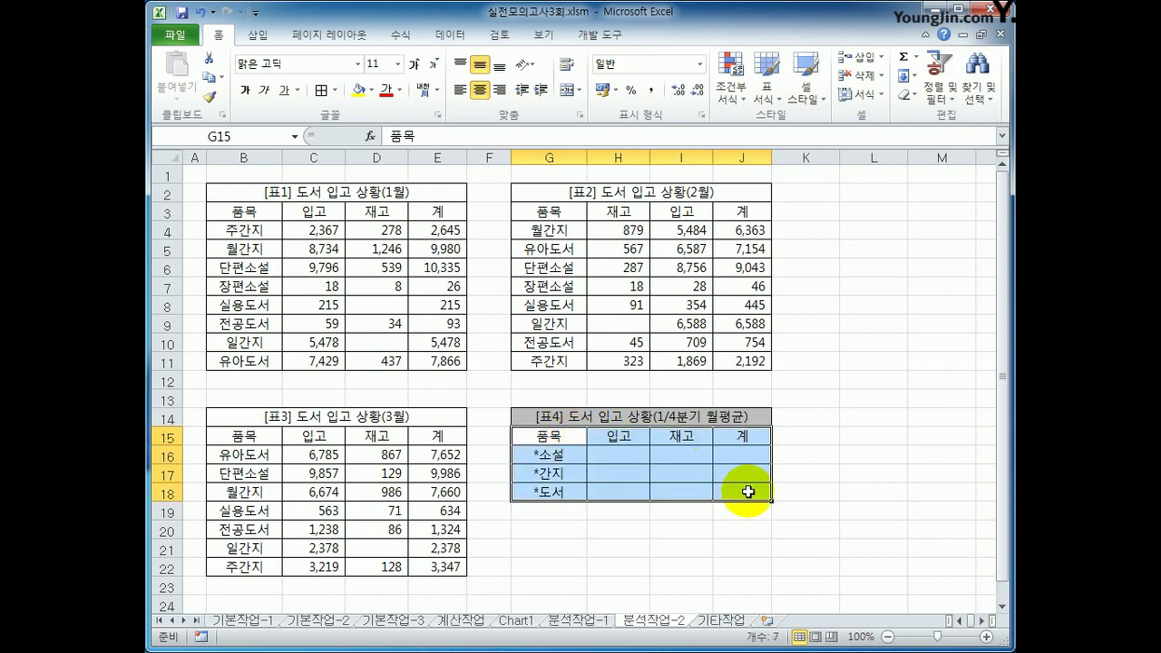
click(467, 35)
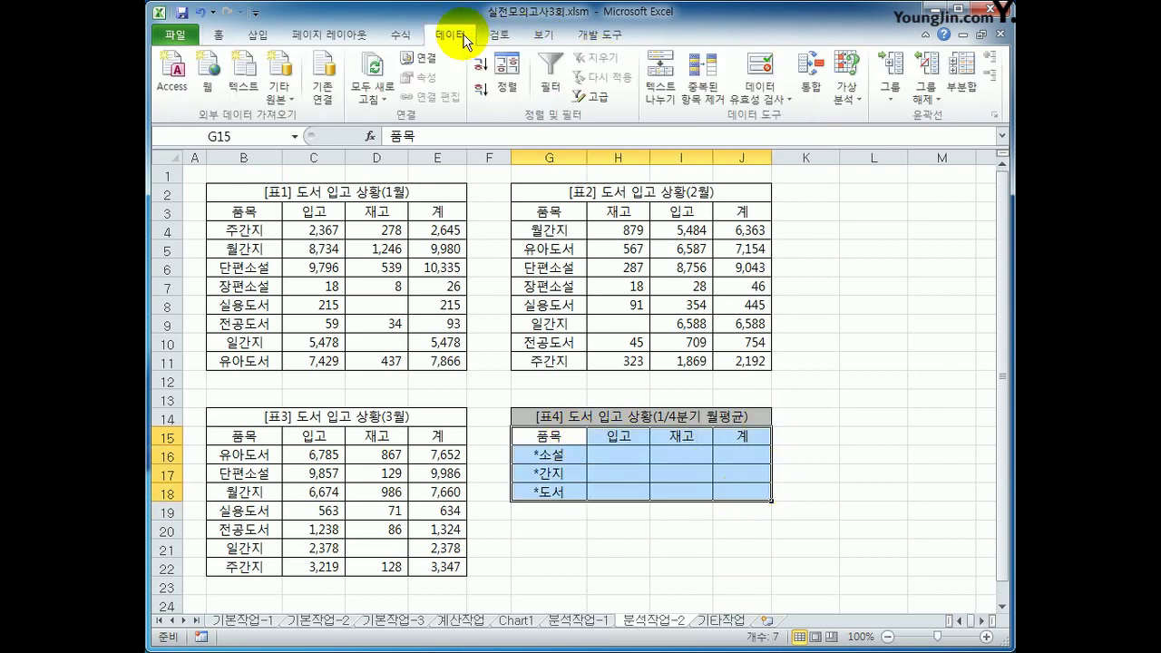
click(810, 77)
drag(733, 303, 733, 148)
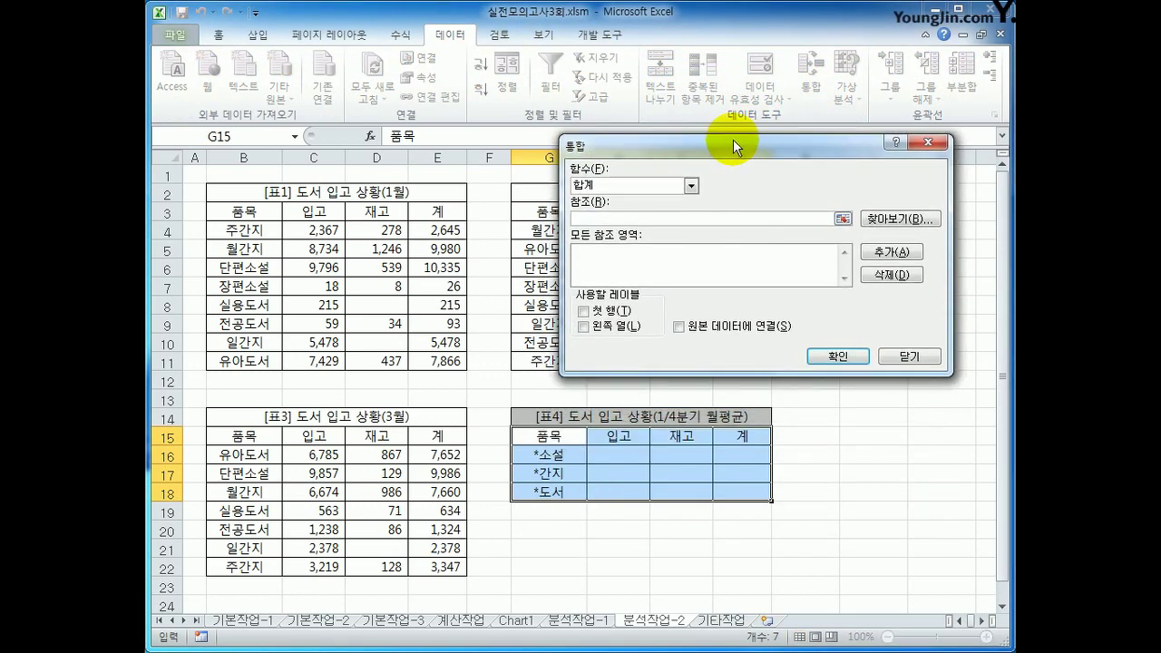
click(690, 185)
click(659, 220)
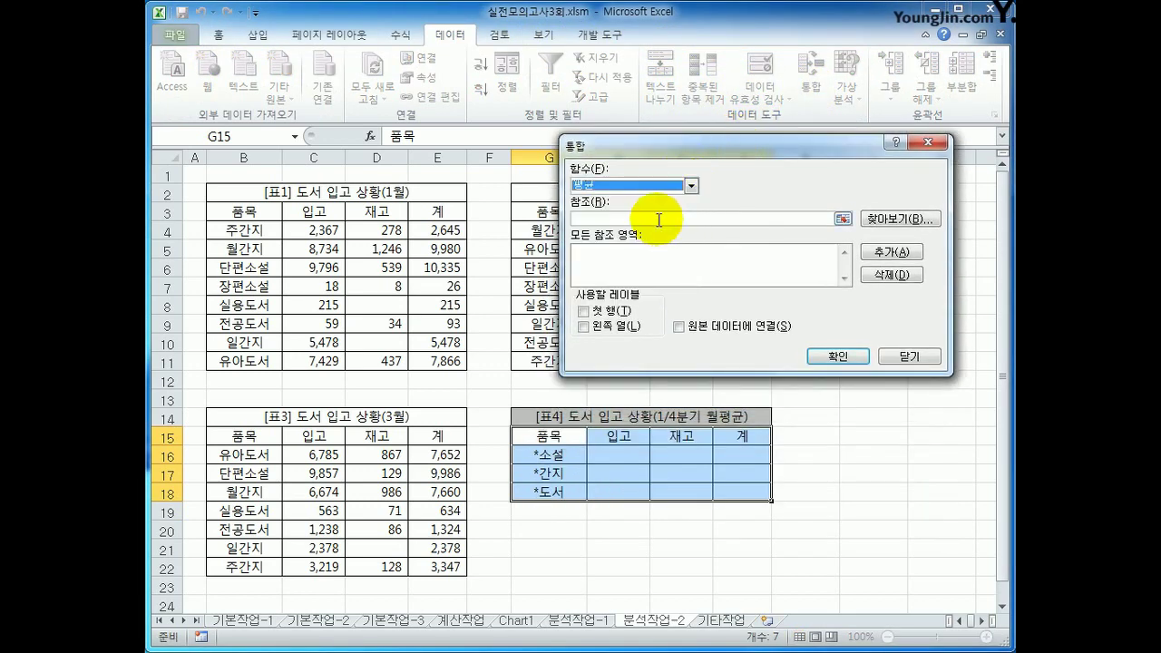
Add the ranges B3:E11, G3:J11 and B15:E22 of 표1 to 표3 as consolidation references.
drag(240, 213, 419, 353)
click(890, 252)
drag(526, 210, 745, 362)
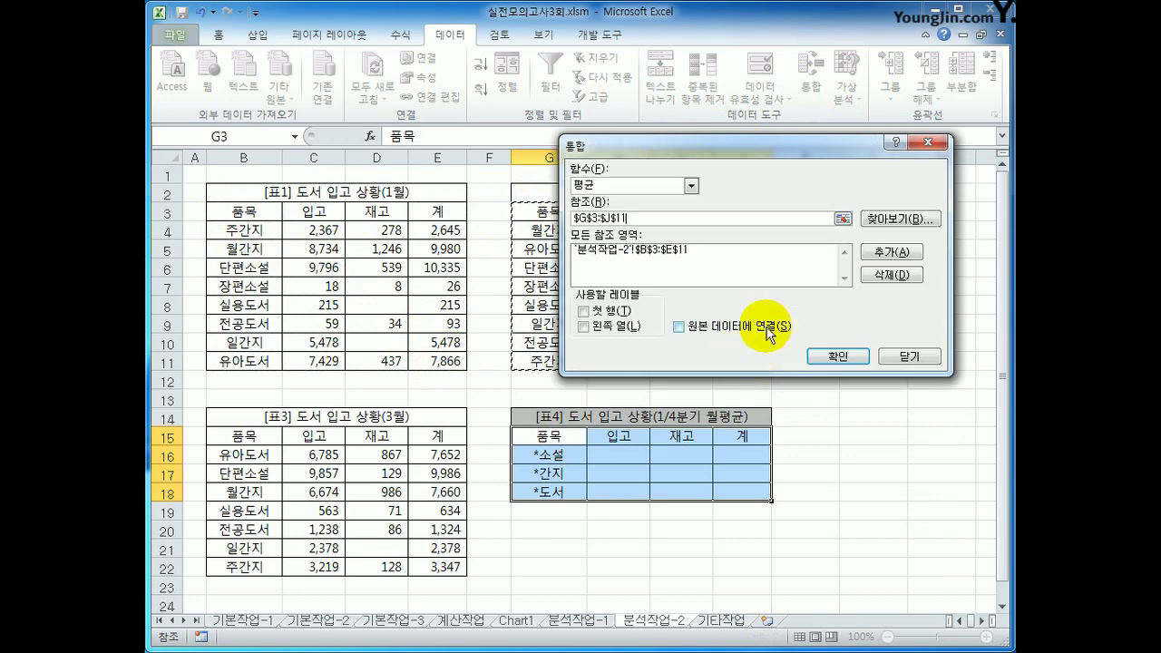
click(893, 252)
drag(254, 437, 445, 570)
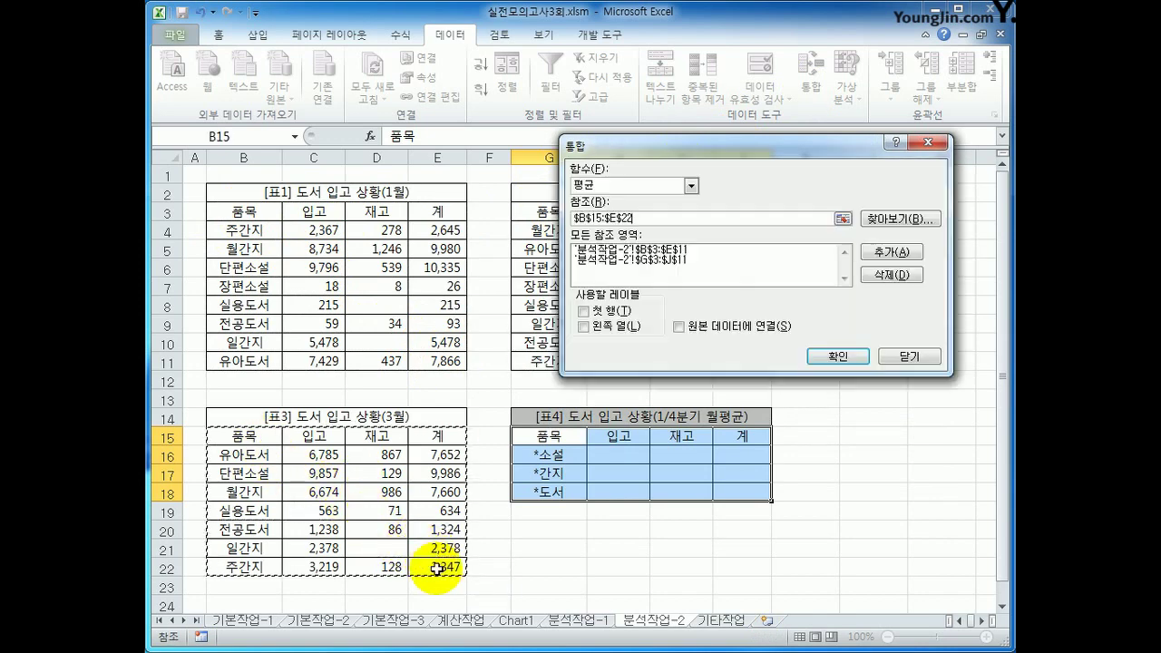
click(881, 253)
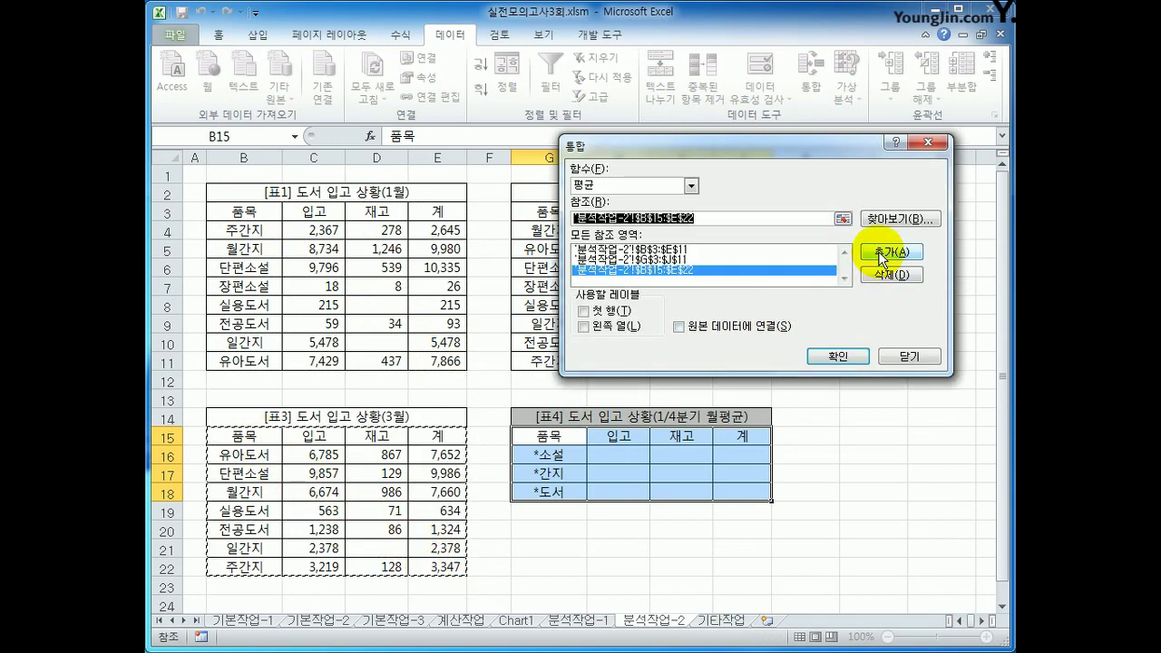
Use the first row and left column as labels and apply the consolidation to 표4.
click(584, 310)
click(586, 326)
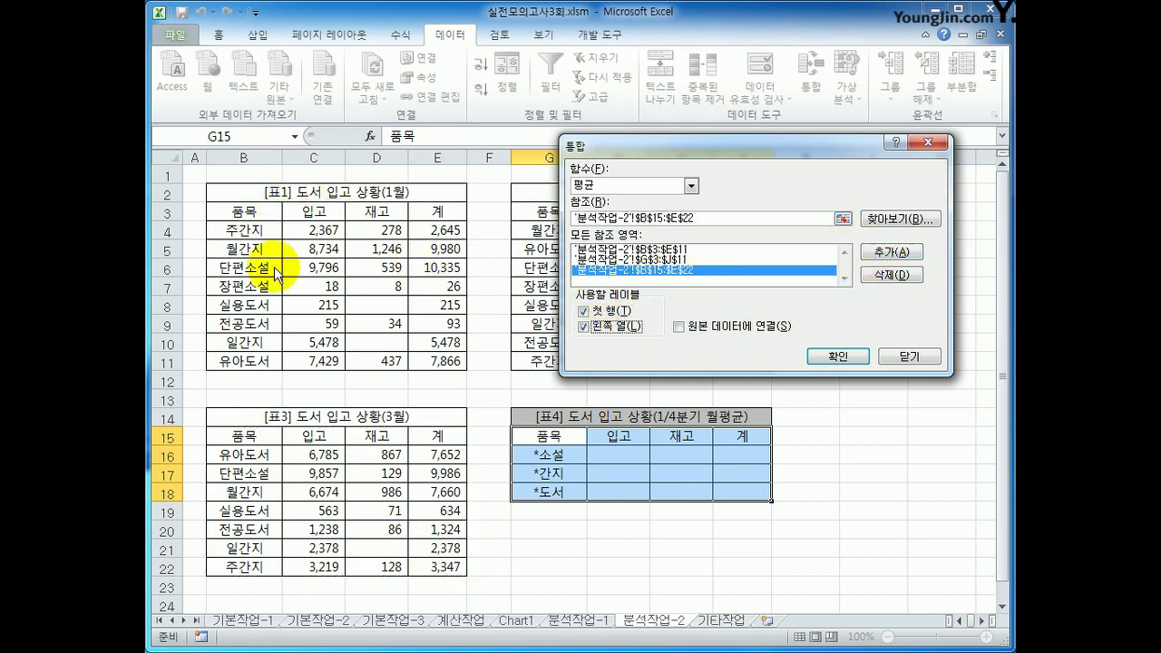
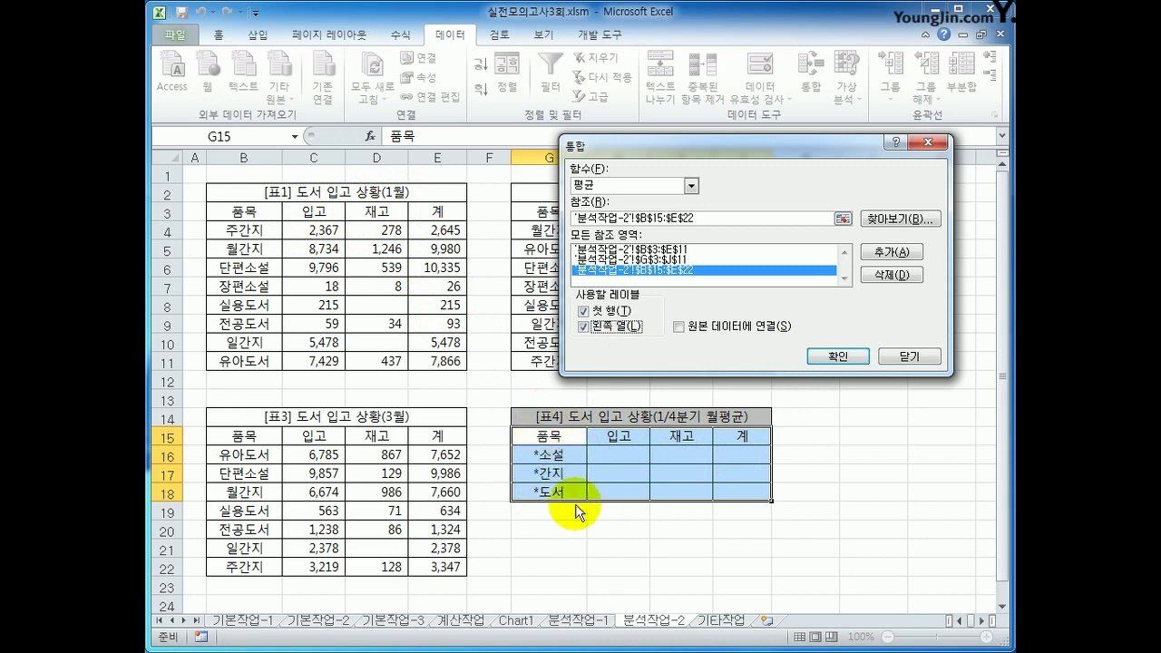
click(834, 356)
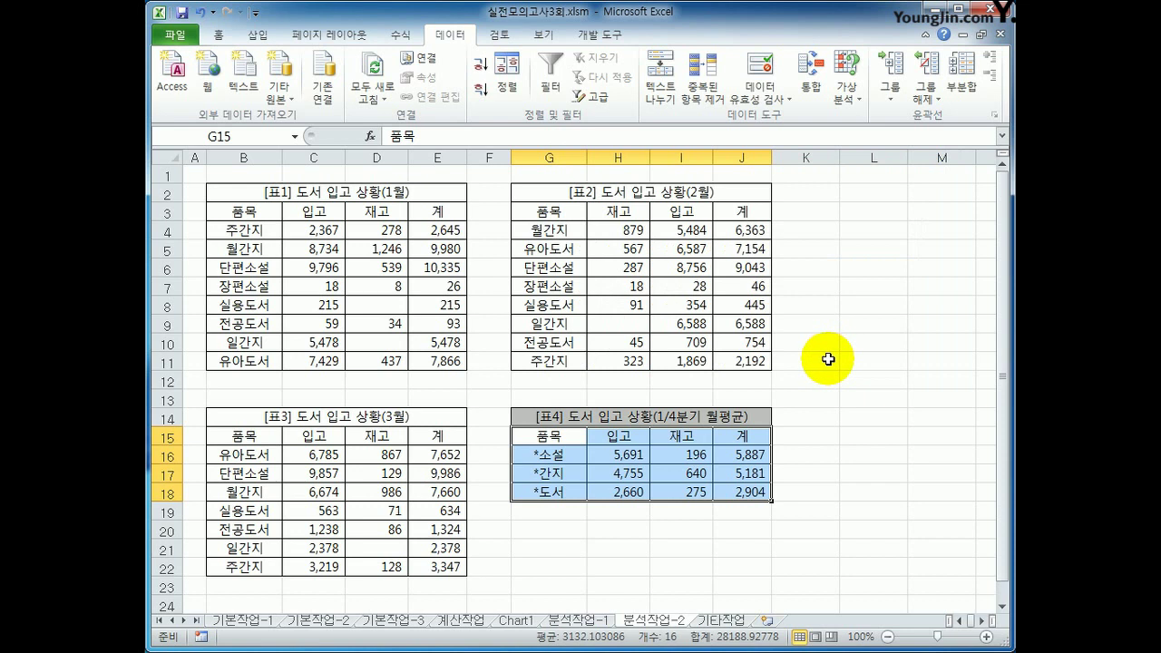
click(749, 490)
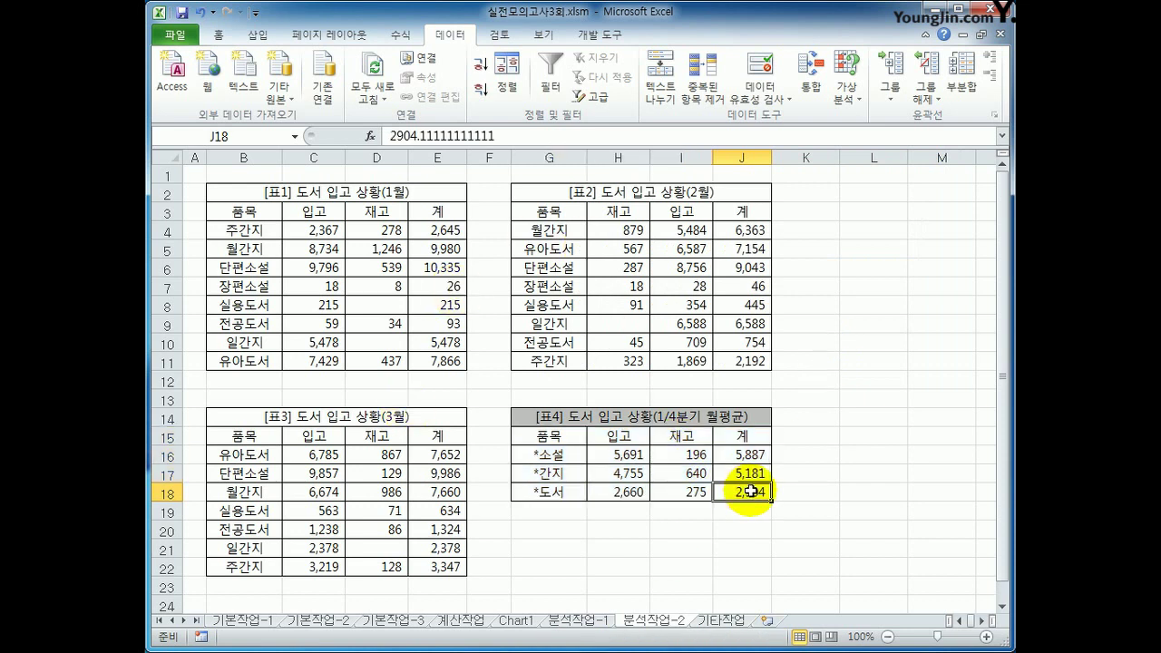
Open the 기타작업 sheet and start recording a macro named 최대값 in the current workbook.
click(725, 621)
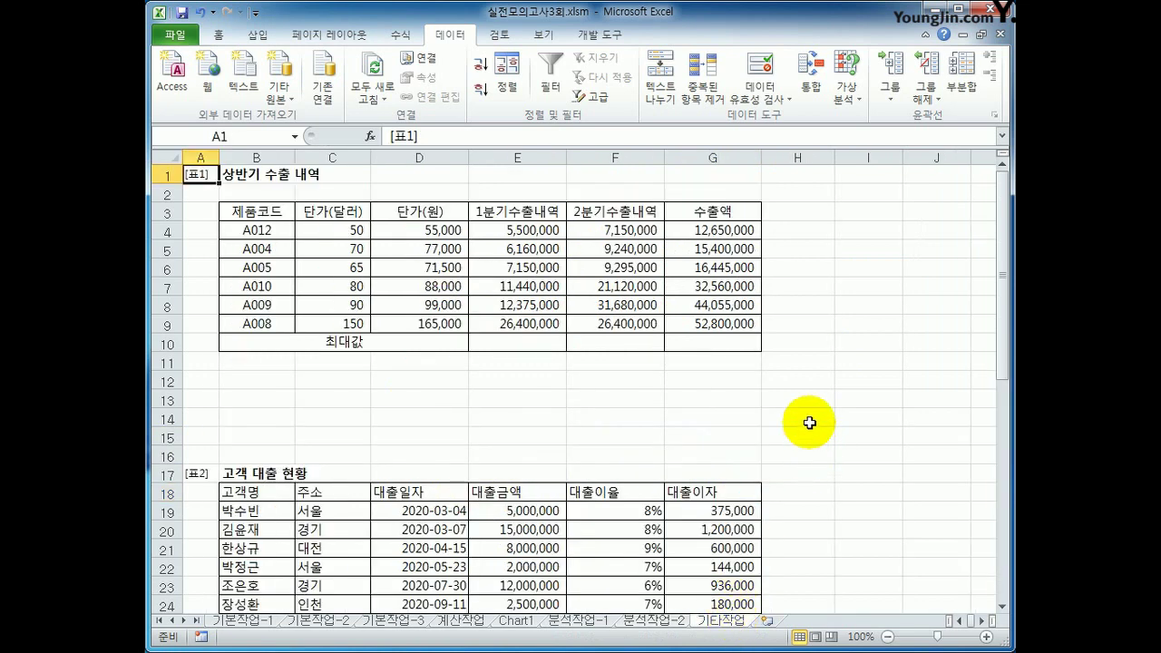
click(821, 383)
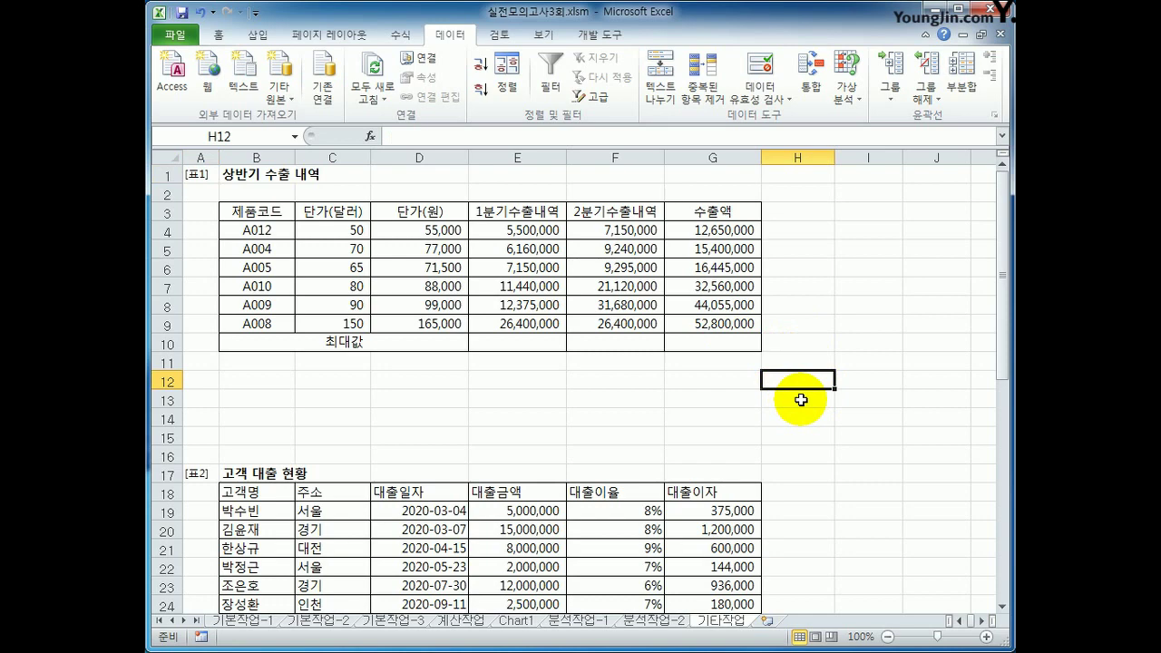
click(598, 34)
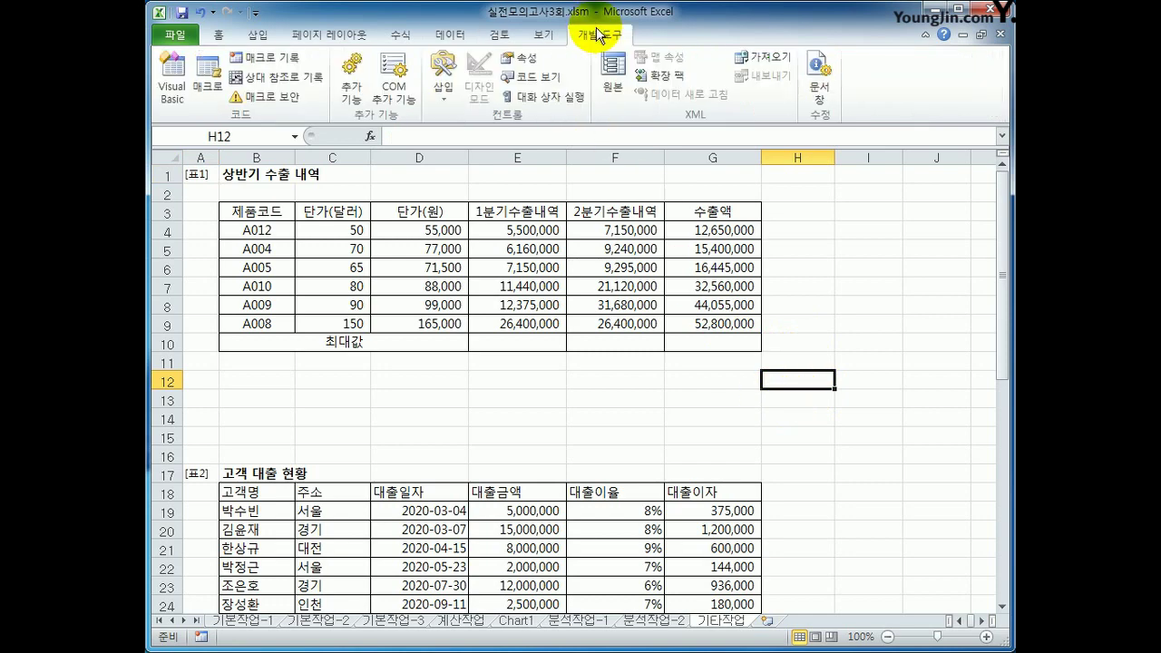
click(265, 57)
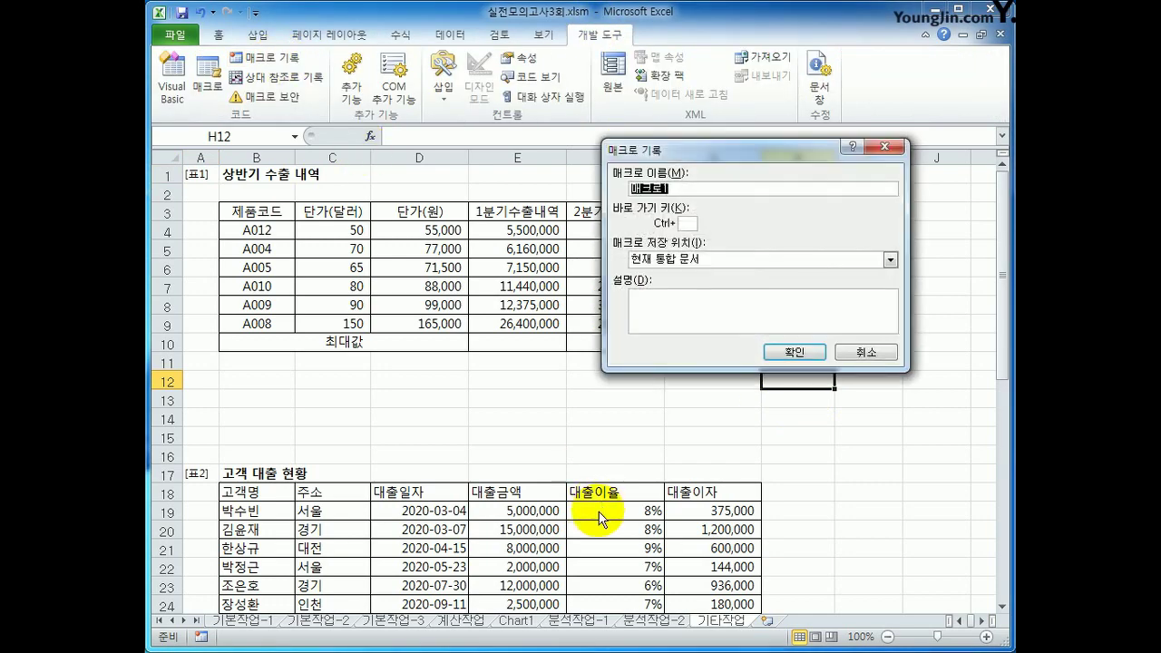
text(서)
click(793, 352)
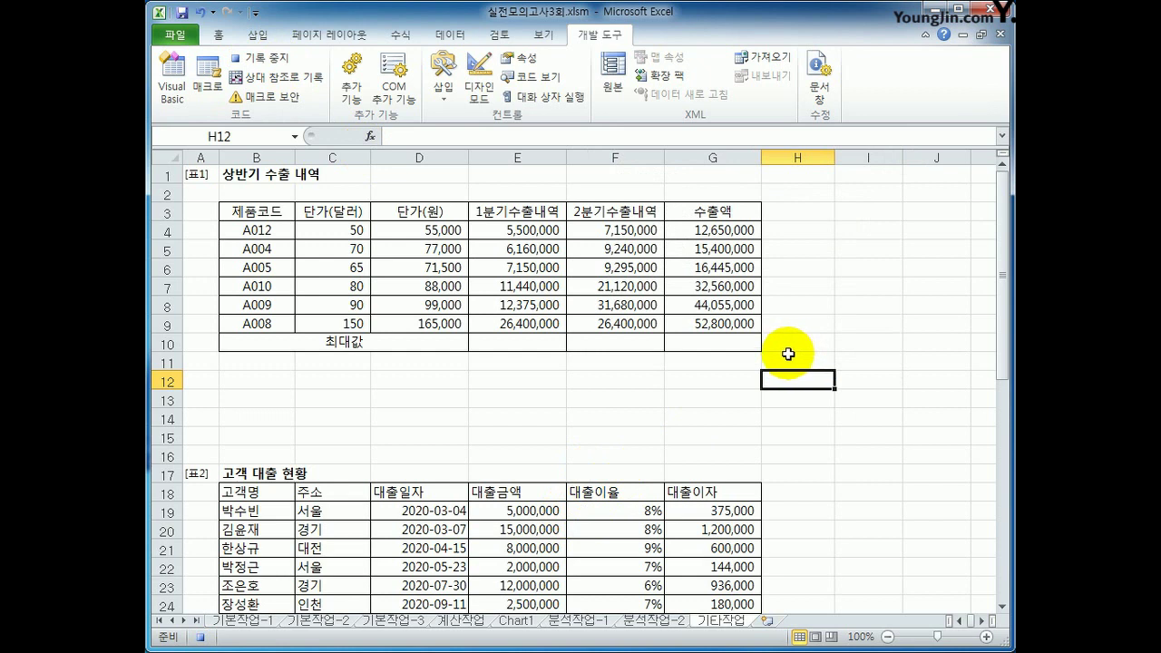
Enter the formula =MAX(E4:E9) in cell E10 of the 최대값 row.
click(499, 345)
text(=)
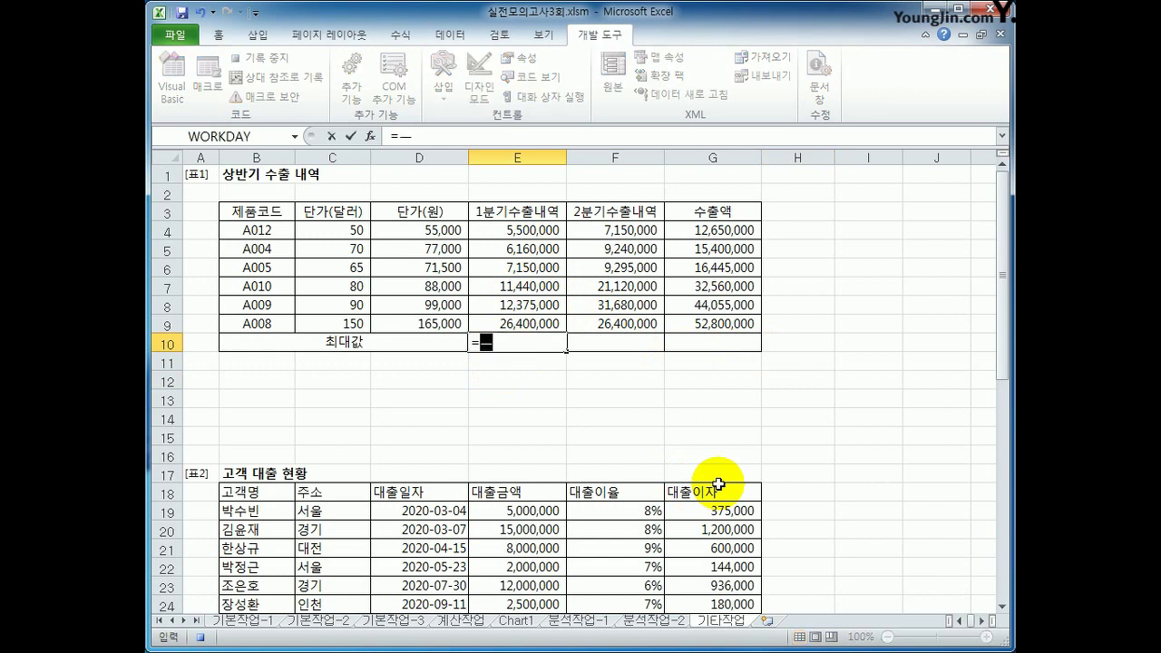
text(max()
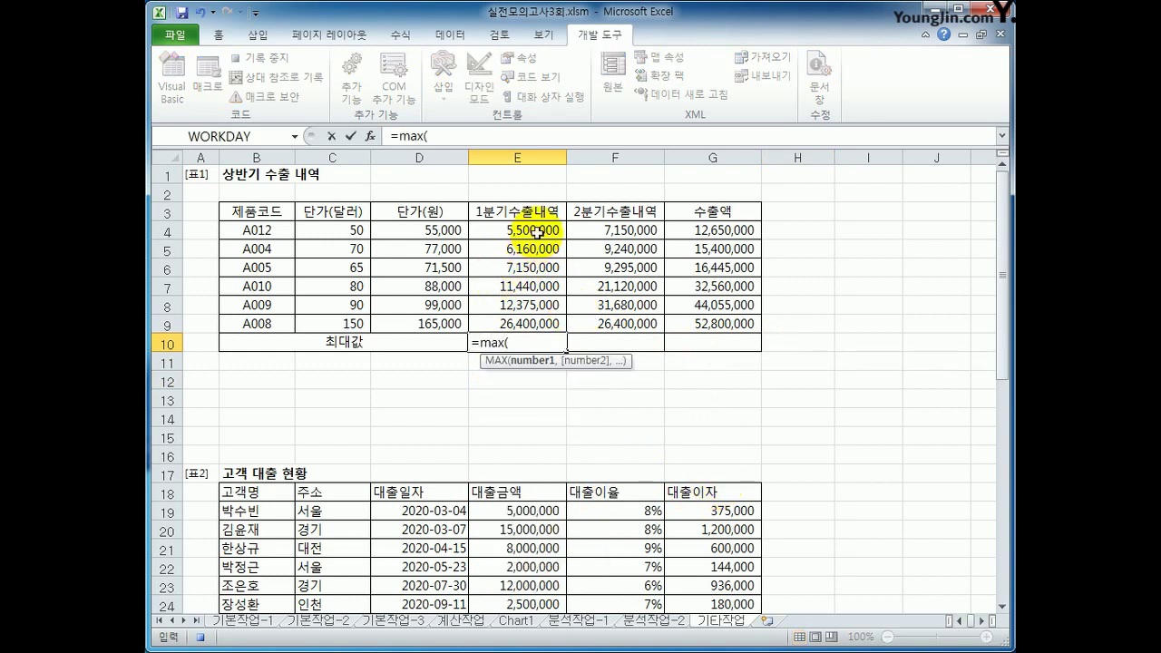
drag(526, 234, 536, 320)
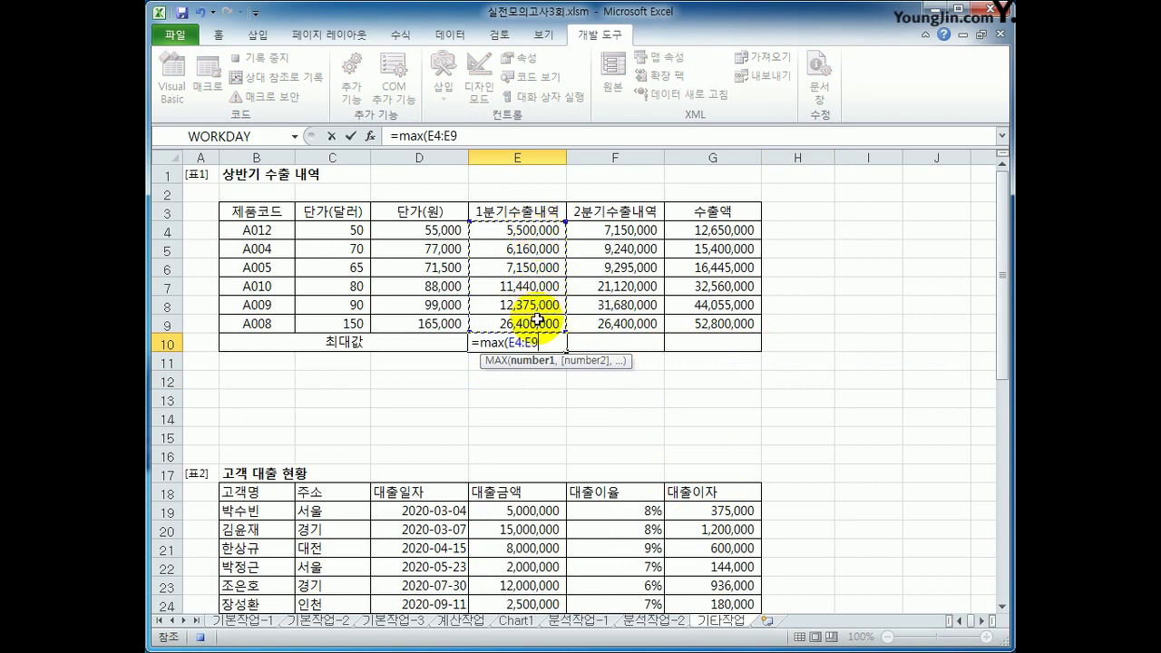
text())
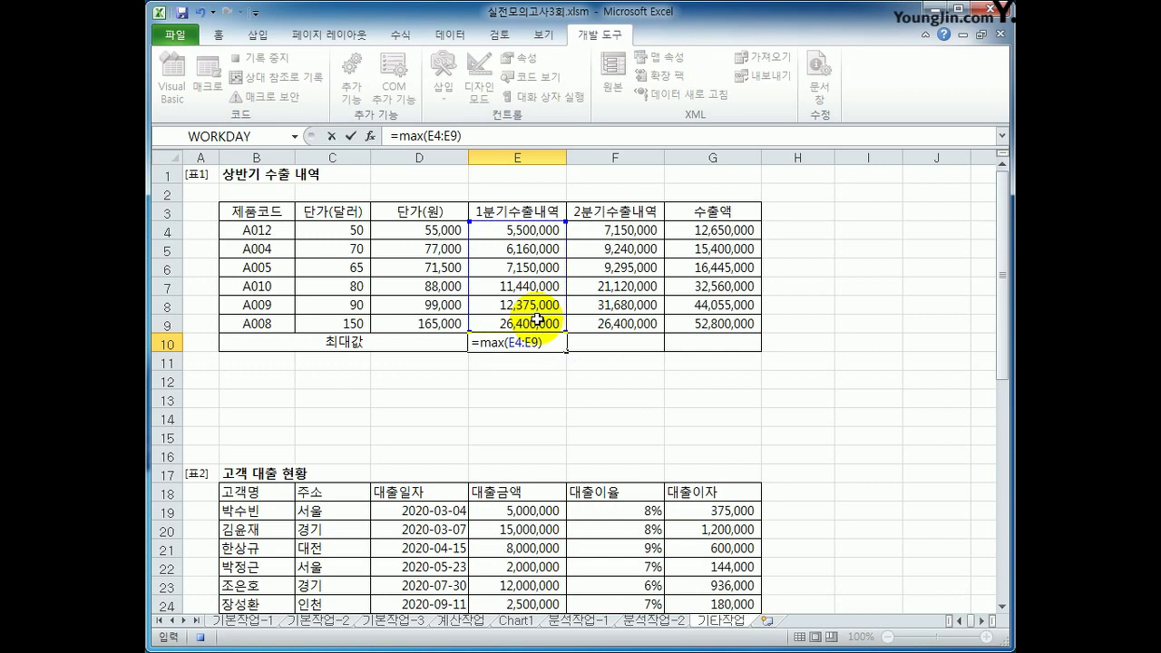
key(Return)
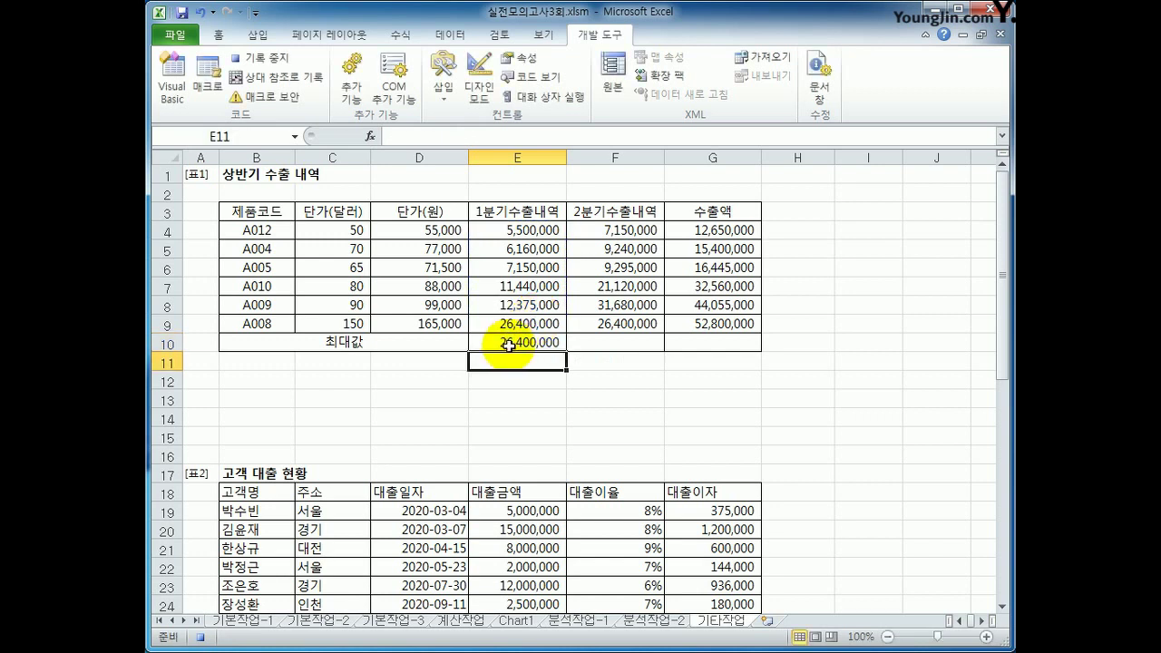
Fill the maximum formula from E10 across to G10 and stop recording the macro.
click(513, 342)
drag(566, 351, 739, 345)
click(742, 345)
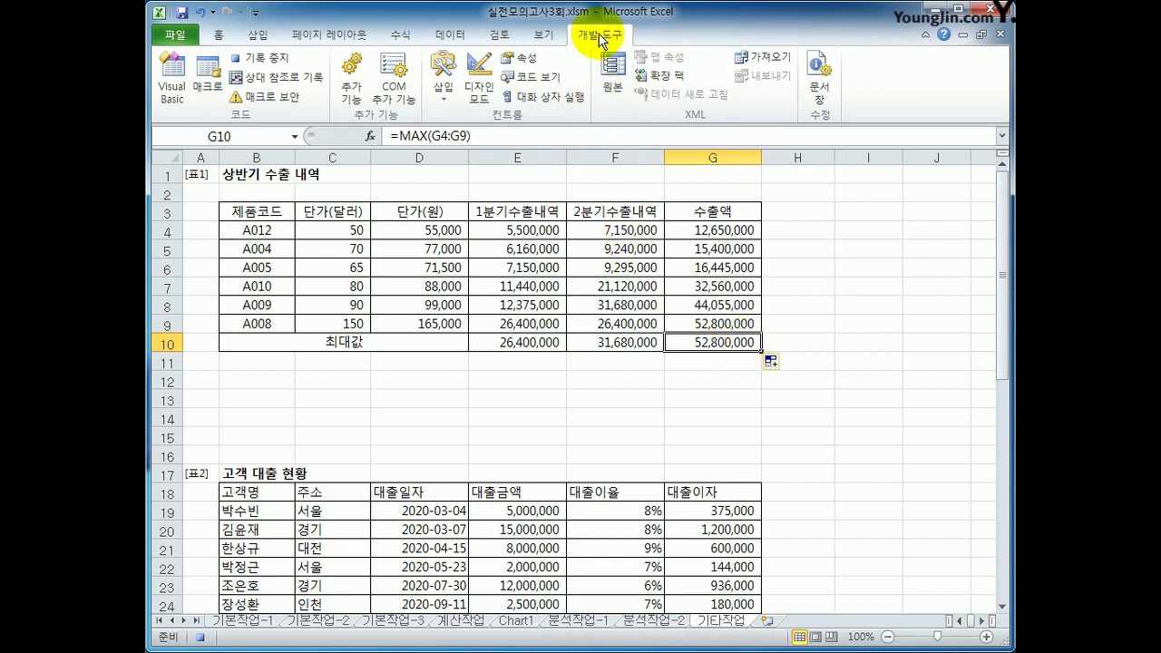
click(265, 60)
click(524, 422)
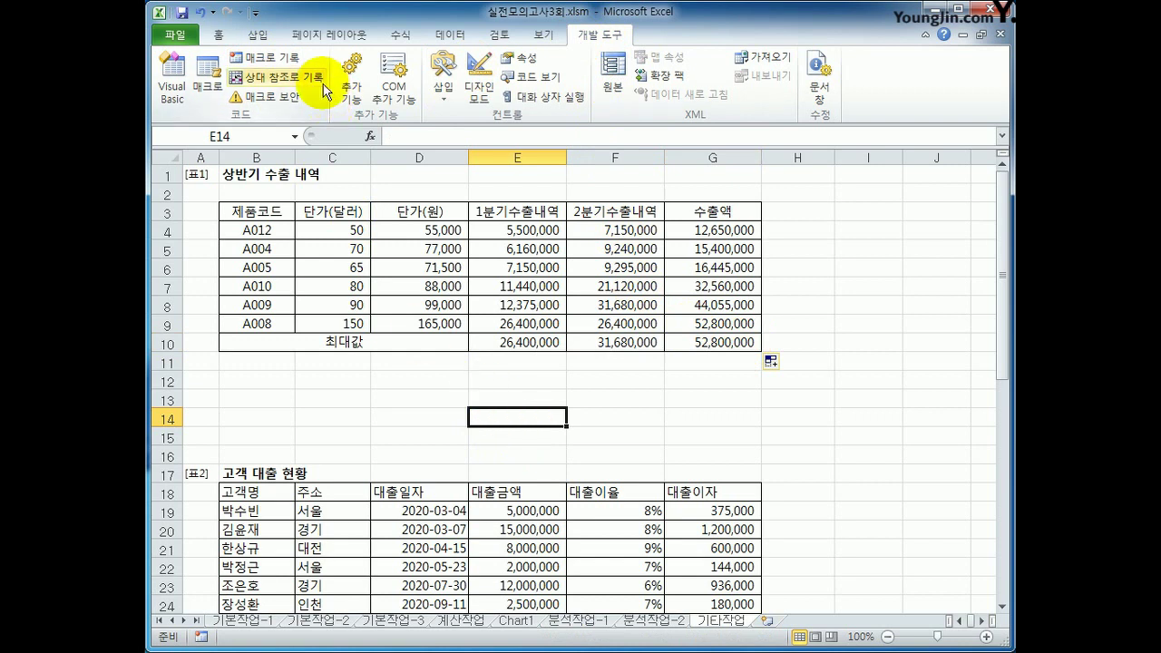
Draw a diamond shape covering cells B12:C15, about 2.33 cm high and 4.71 cm wide.
click(263, 37)
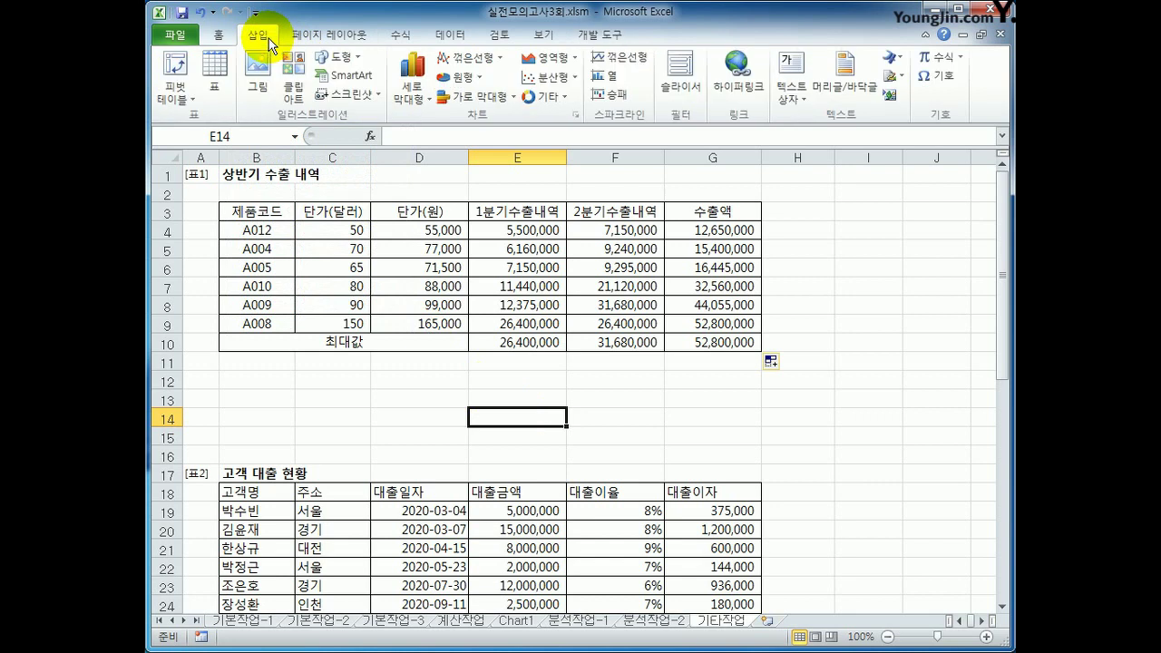
click(339, 60)
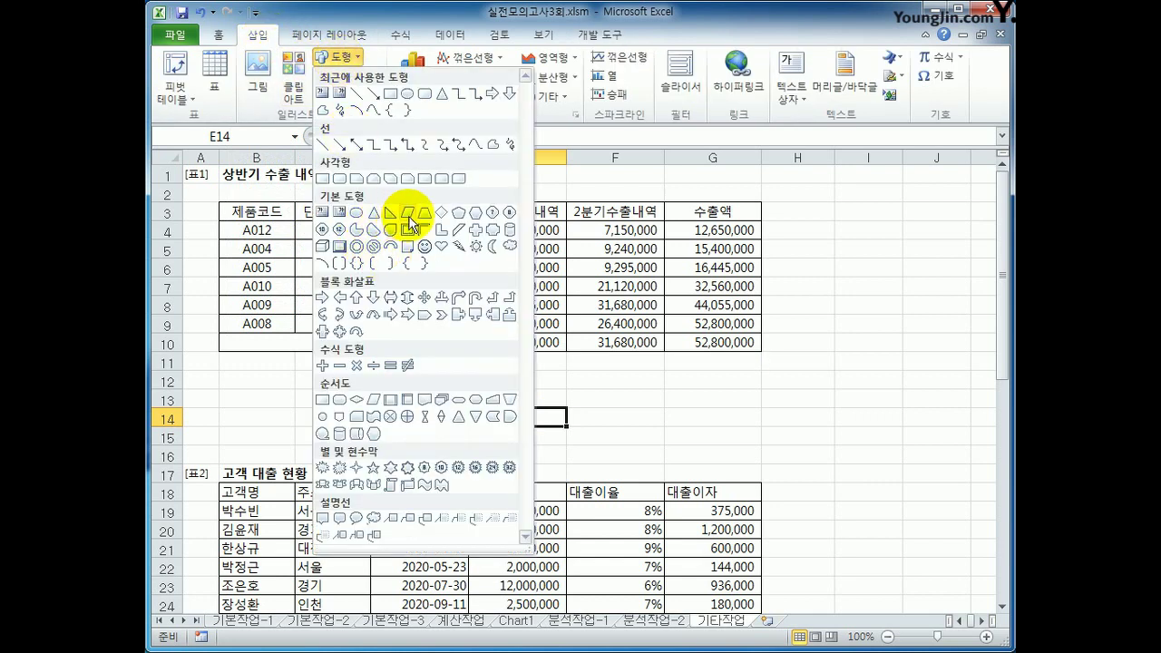
click(443, 225)
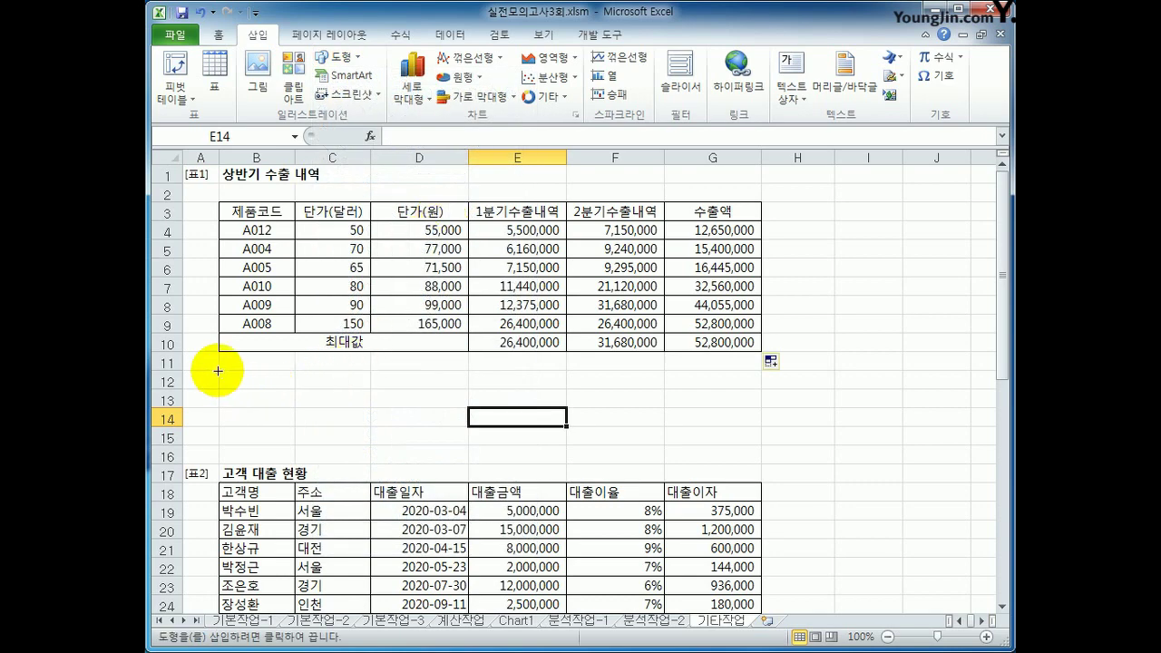
mouse_move(218, 370)
mouse_down()
mouse_move(259, 402)
mouse_move(344, 421)
mouse_move(345, 446)
mouse_up()
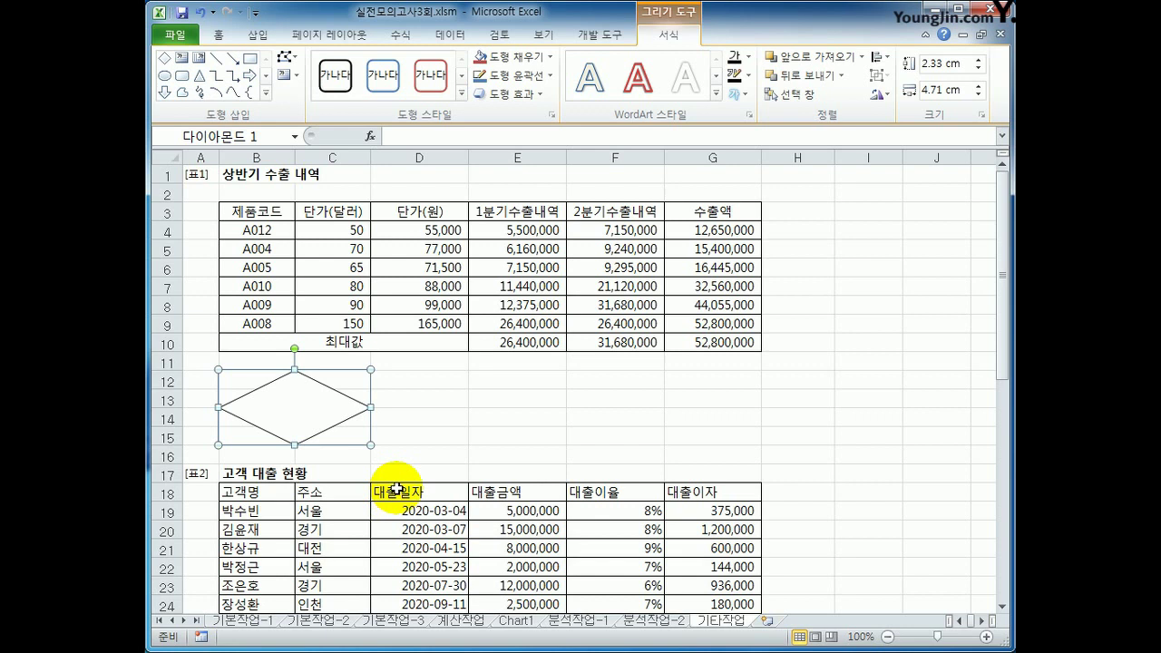
Label the diamond 최대값 and centre its text horizontally and vertically.
text(최대값)
click(357, 415)
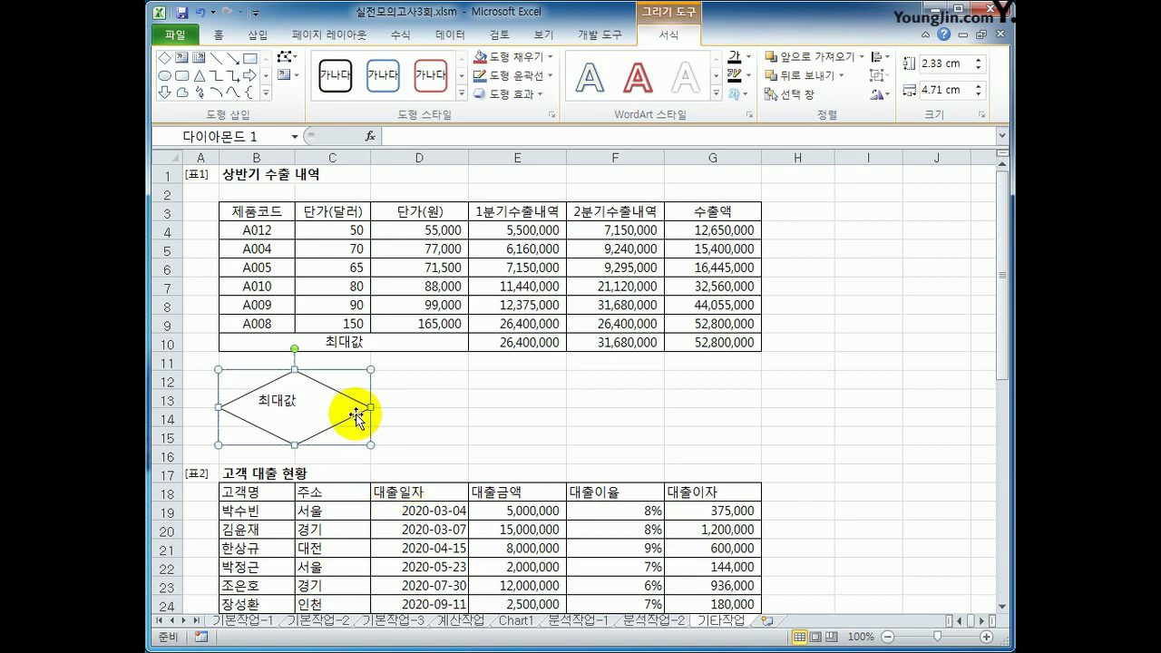
click(219, 34)
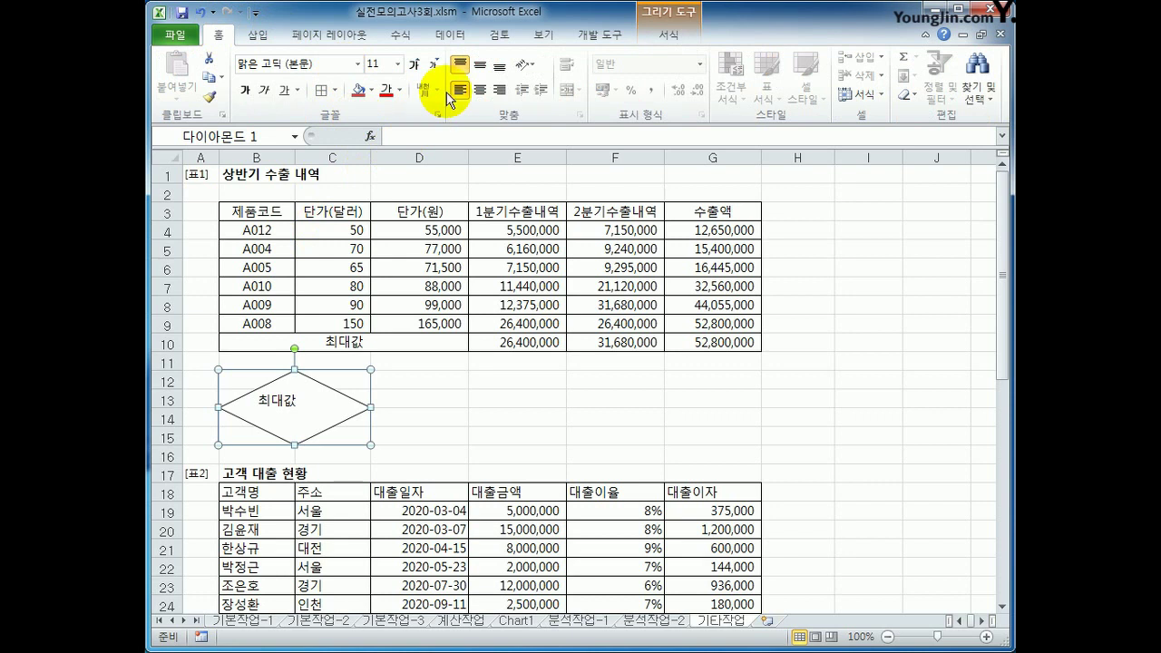
click(480, 64)
click(480, 91)
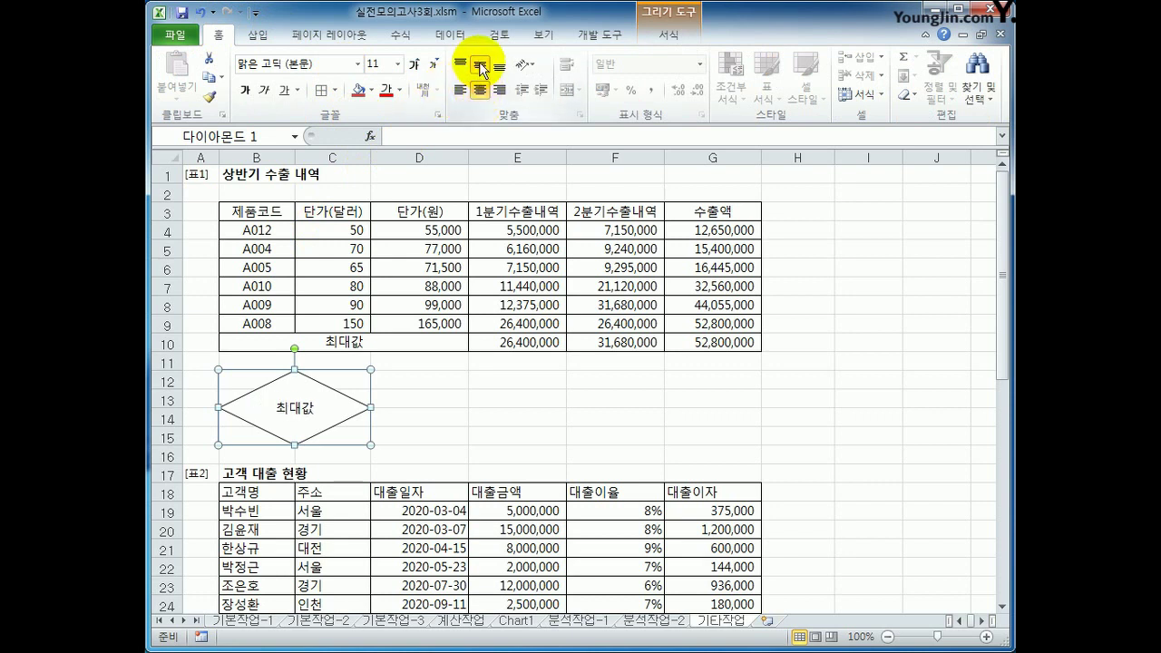
Assign the 최대값 macro to the diamond shape and deselect it.
right_click(308, 387)
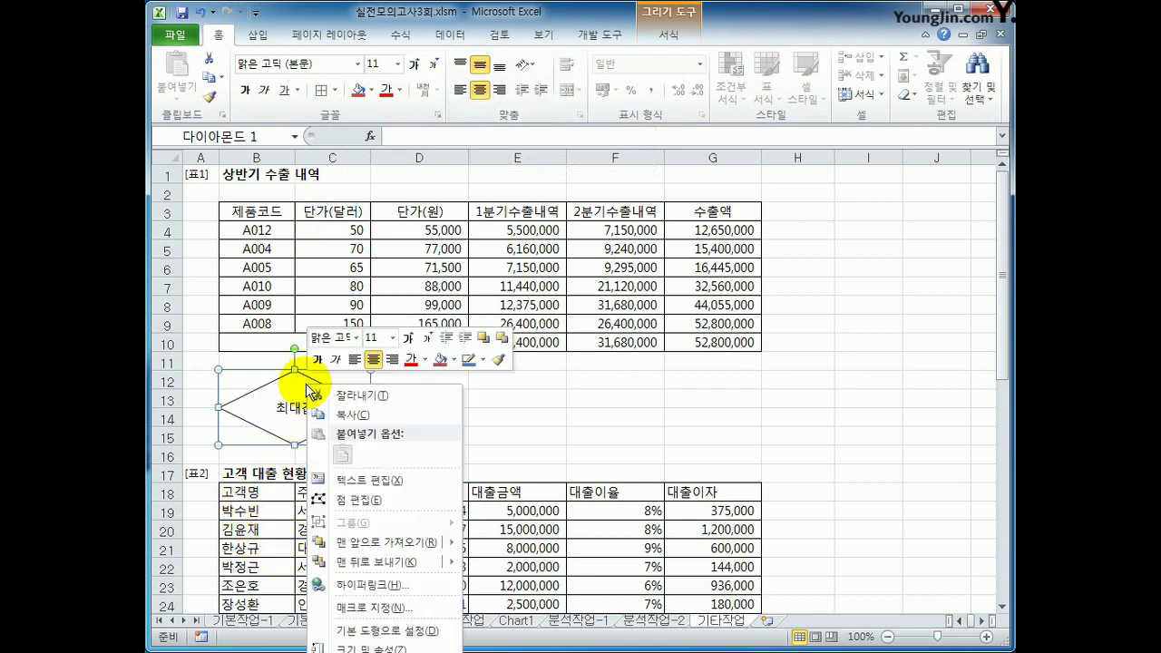
click(399, 607)
drag(414, 458, 608, 193)
click(486, 257)
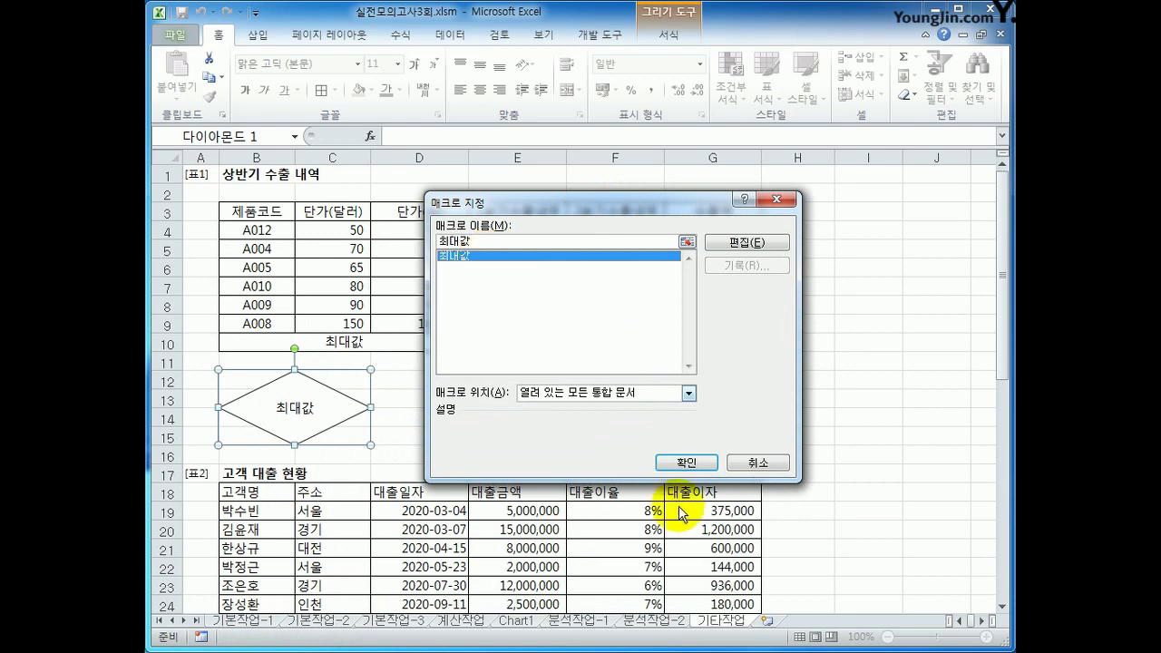
click(686, 462)
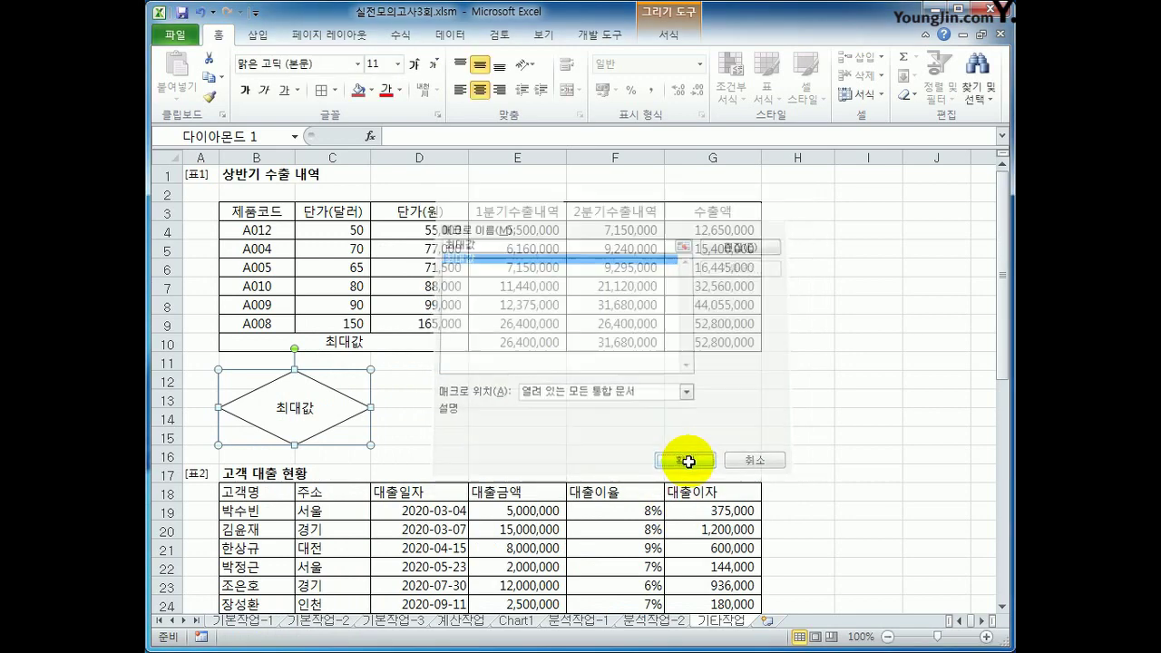
click(843, 434)
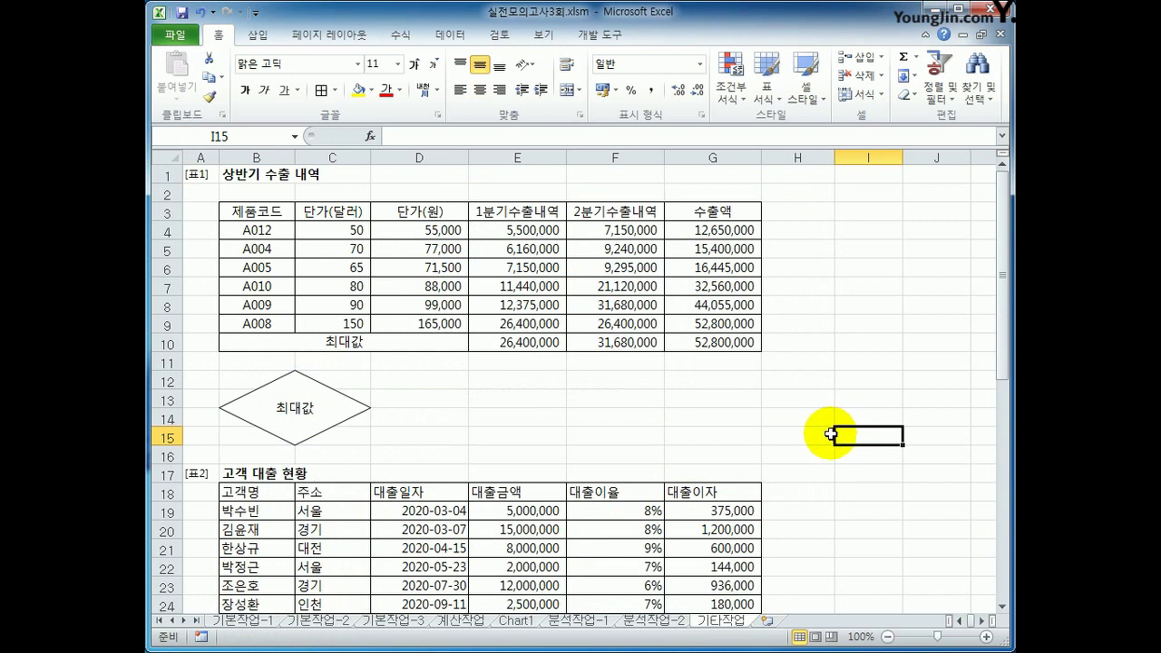
Start recording a macro named 서식, stored in the current workbook.
click(605, 38)
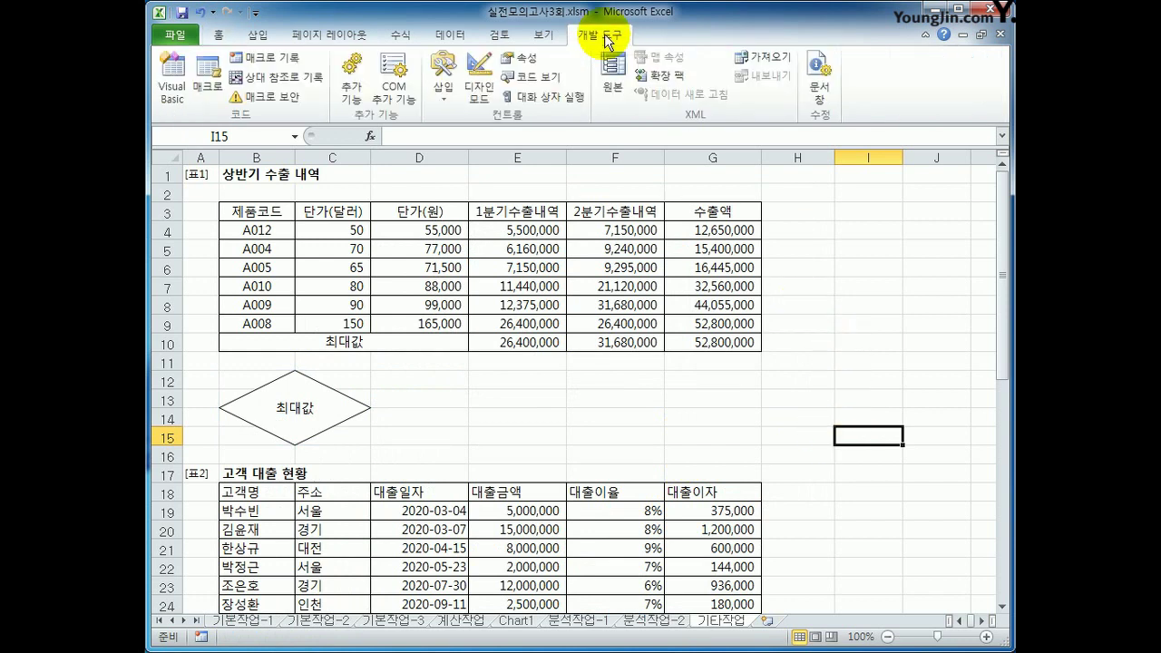
click(265, 57)
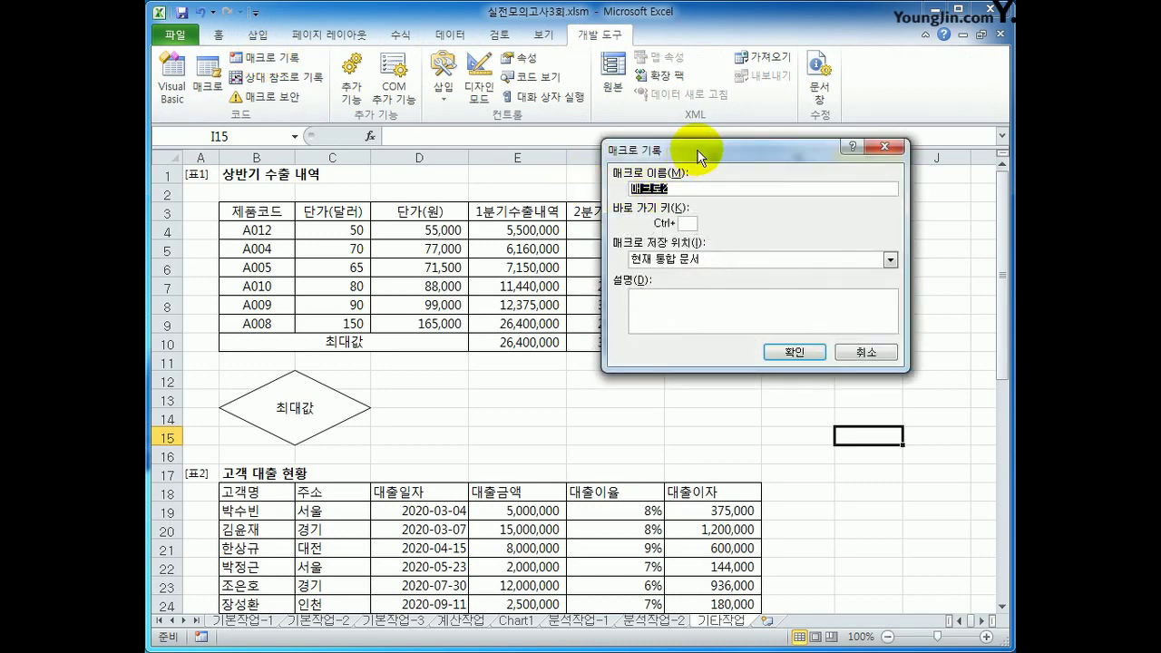
text(서식)
click(793, 352)
Make the header cells B3:G3 bold with a standard yellow fill and stop recording the macro.
drag(268, 211, 691, 209)
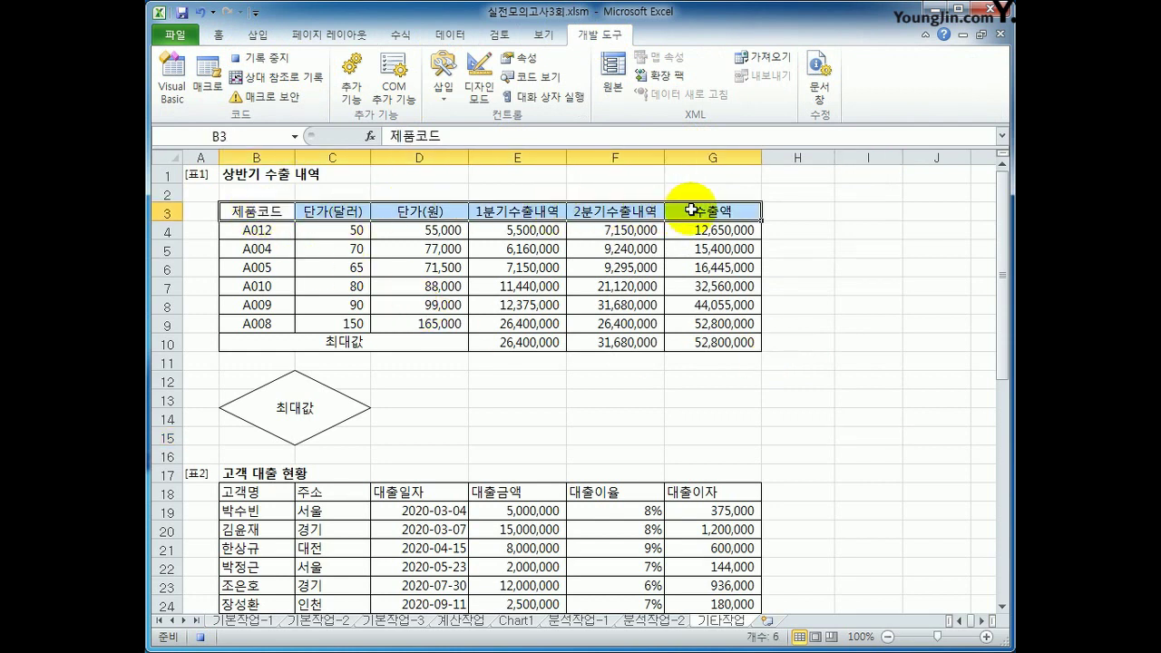
click(218, 34)
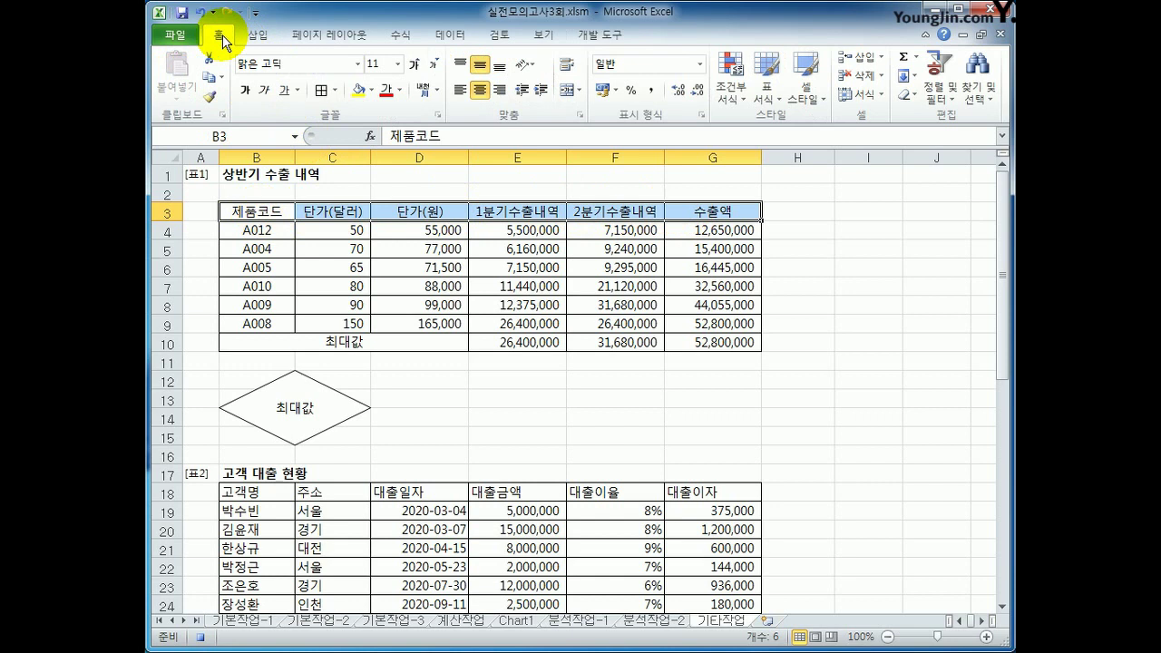
click(244, 93)
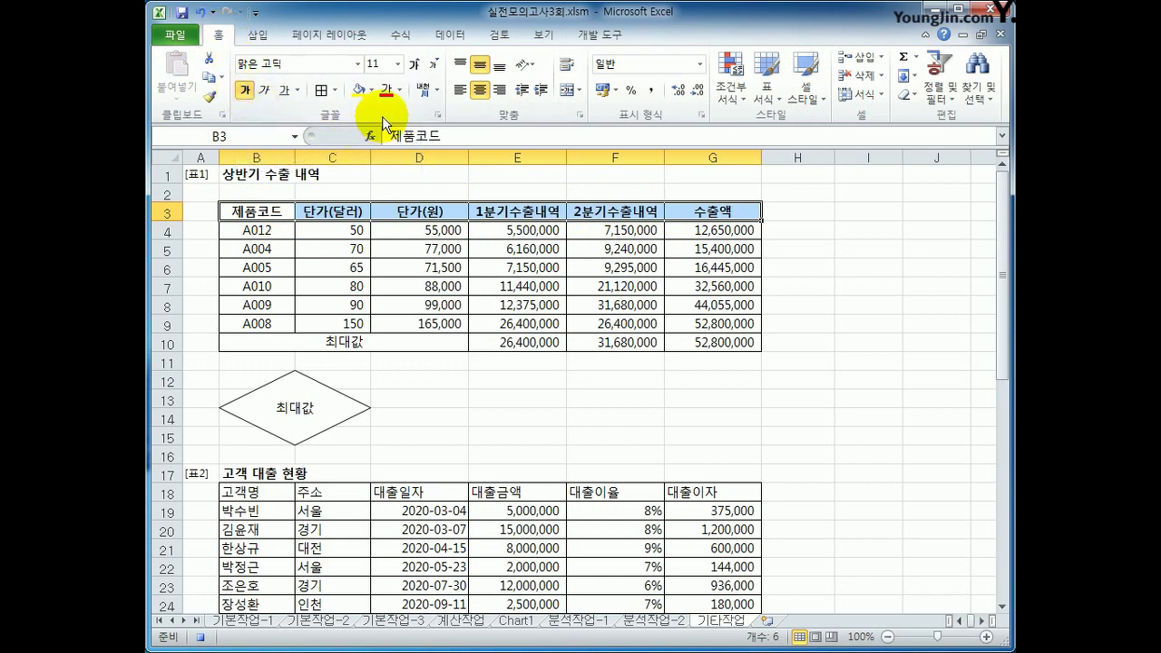
click(372, 91)
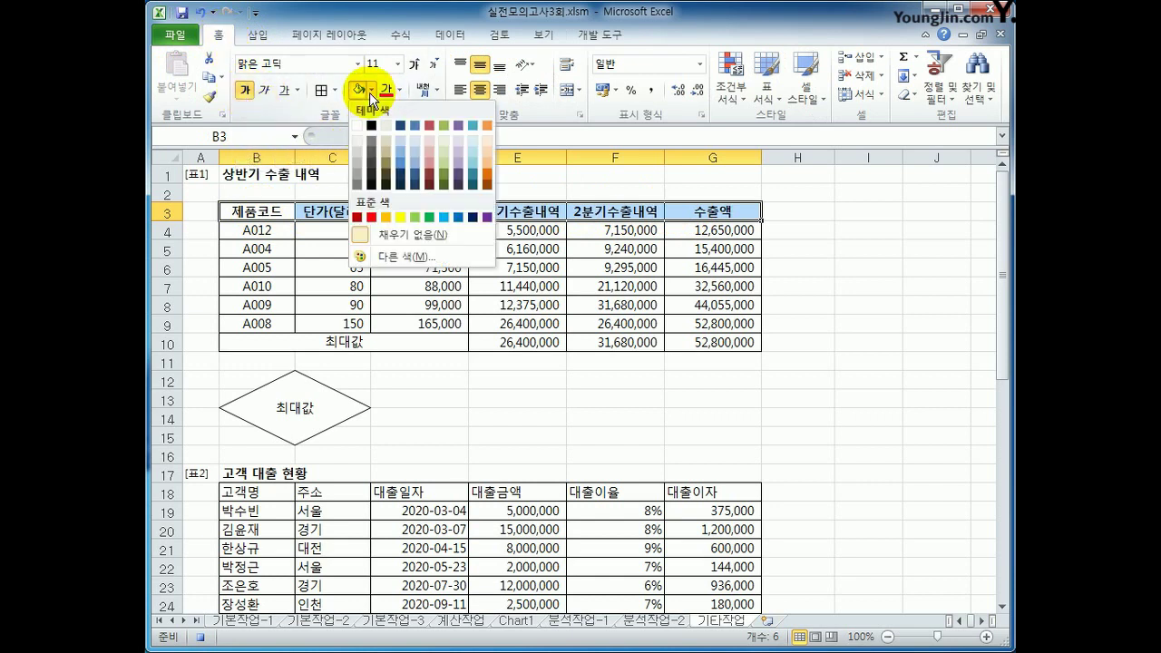
click(399, 217)
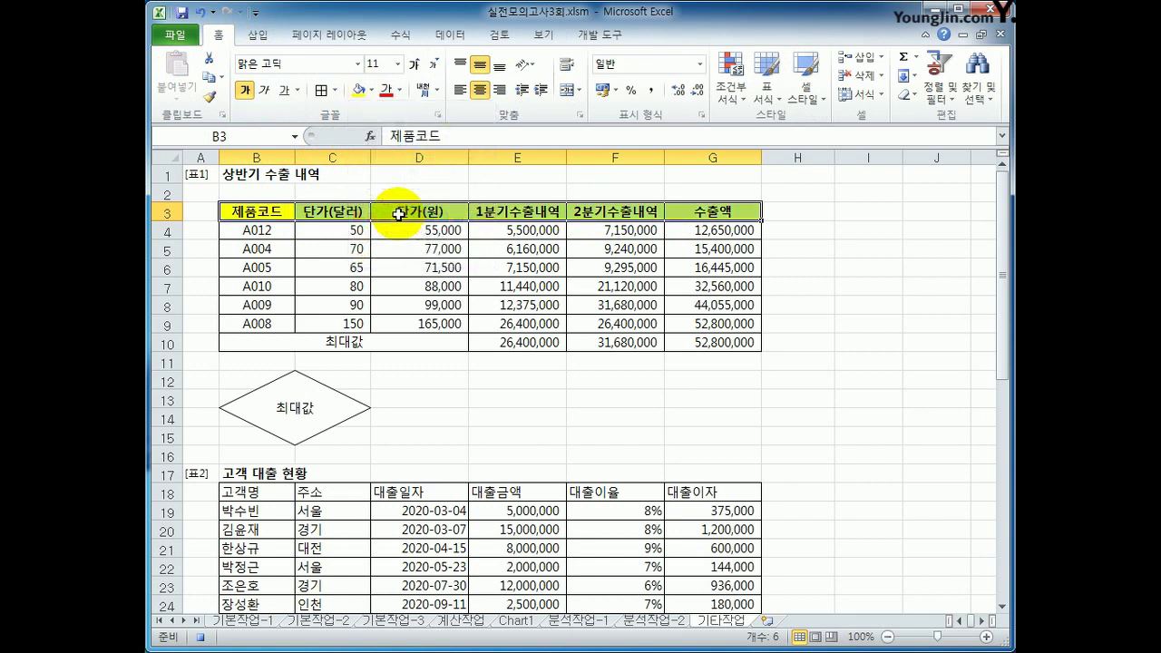
click(724, 211)
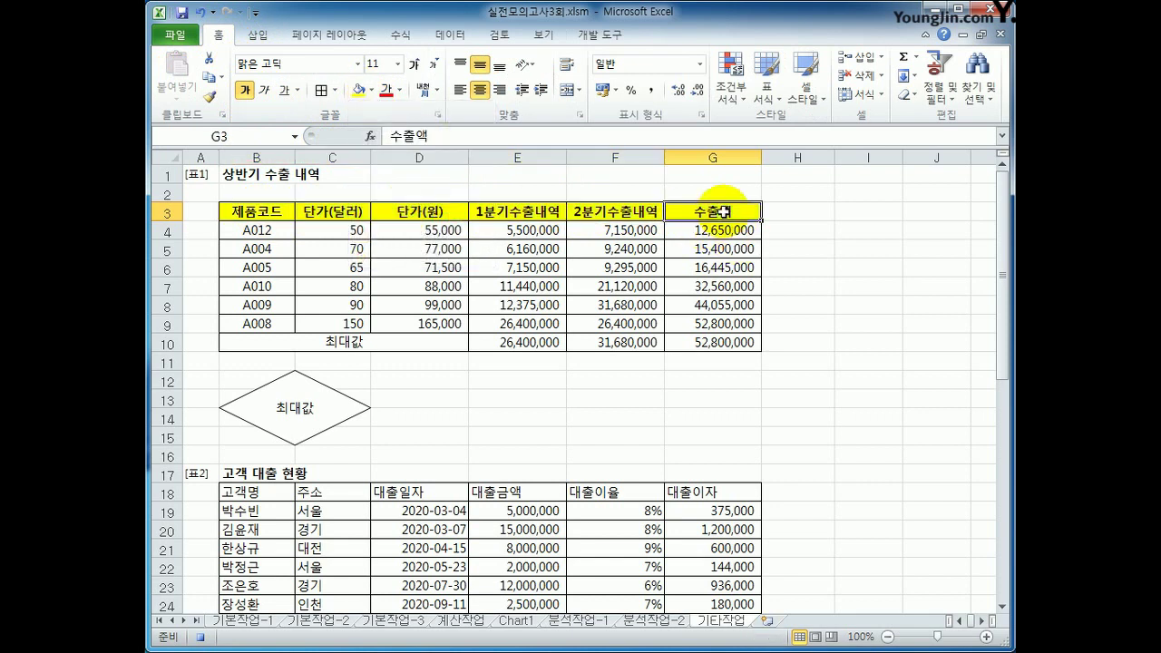
click(602, 37)
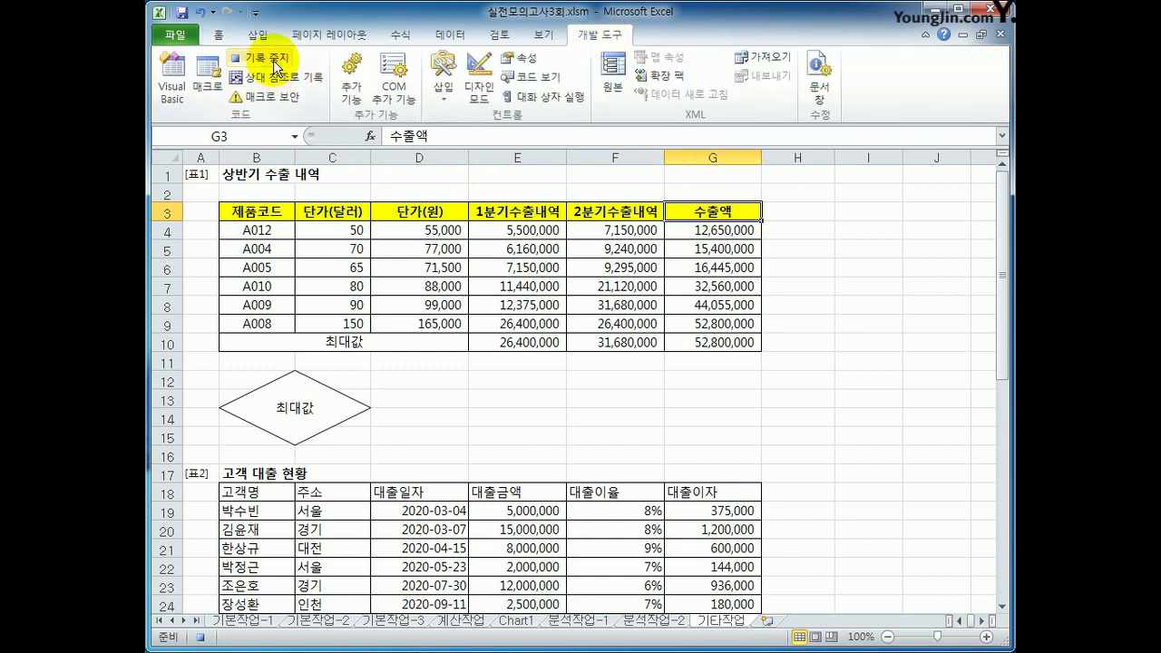
click(273, 61)
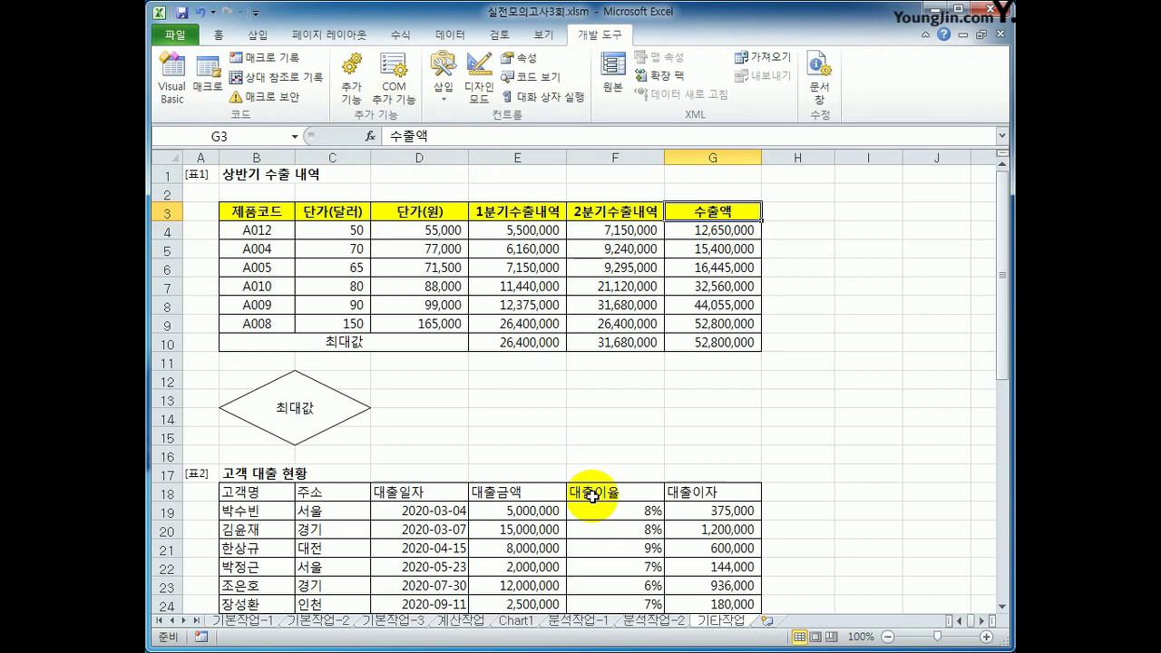
Draw a cube shape exactly covering cells E12:E15, about 2.33 cm high and 3.04 cm wide.
click(272, 31)
click(335, 60)
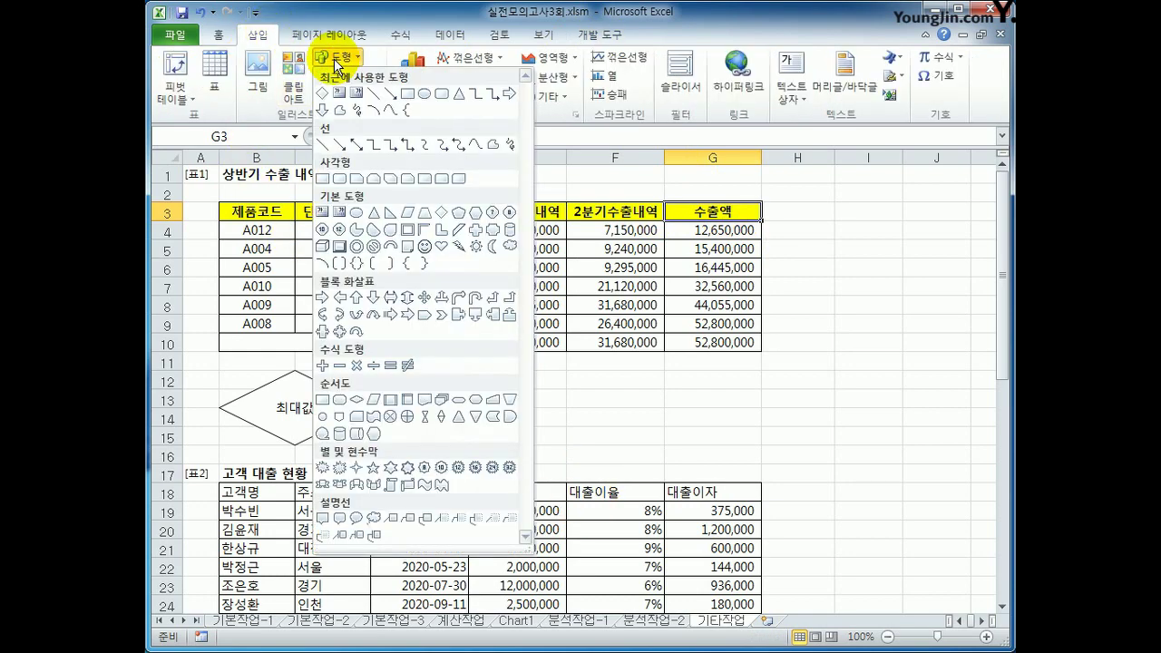
click(332, 248)
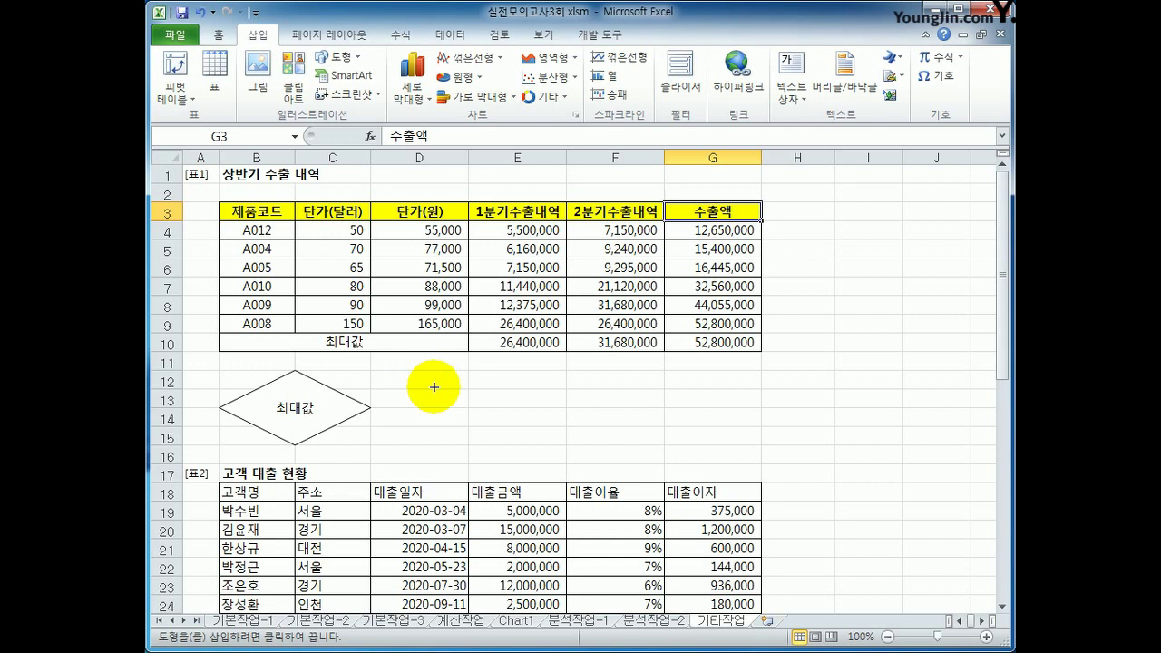
key(alt)
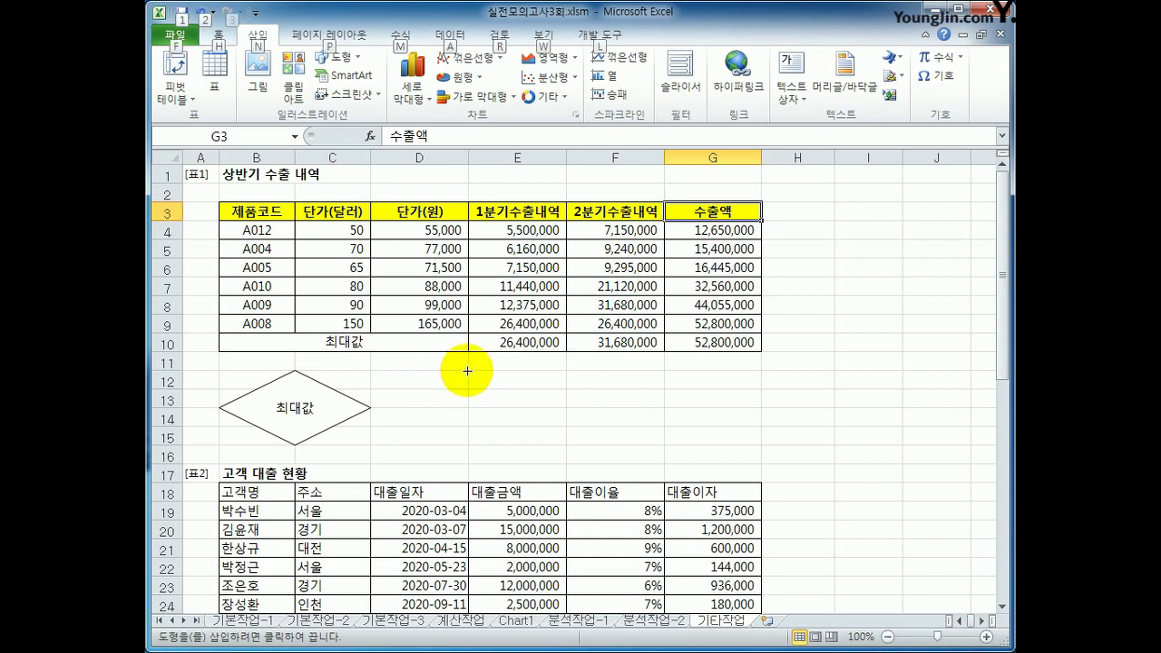
mouse_move(466, 370)
mouse_down()
mouse_move(522, 393)
mouse_move(526, 443)
mouse_up()
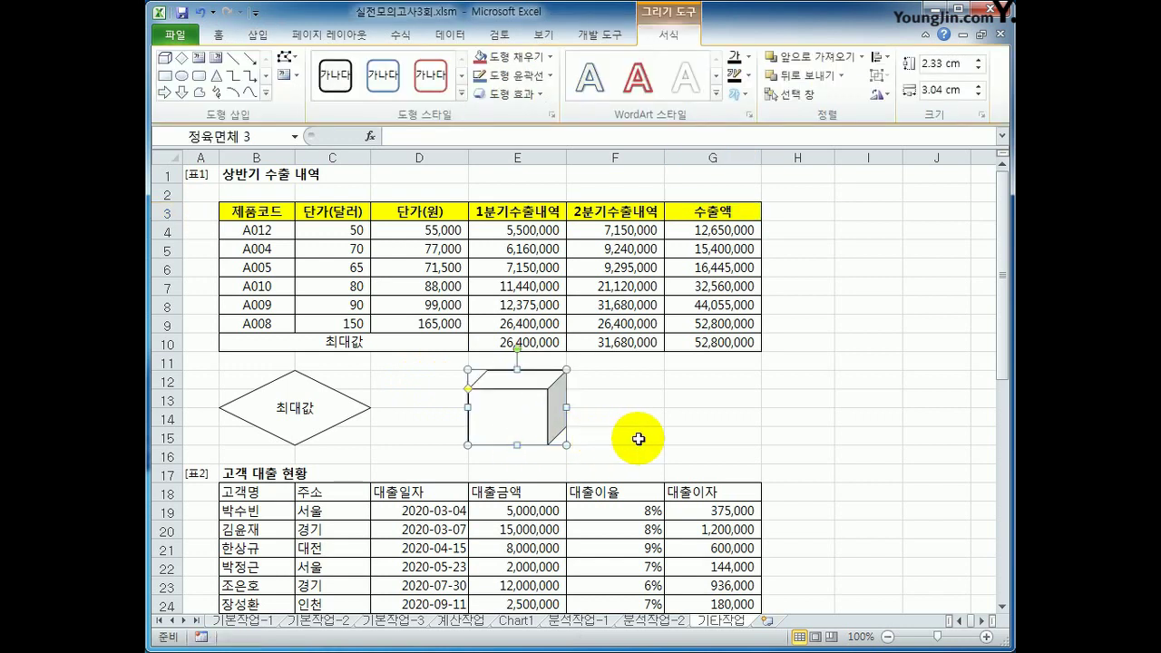
Label the cube 서식 and centre its text horizontally and vertically.
text(서식)
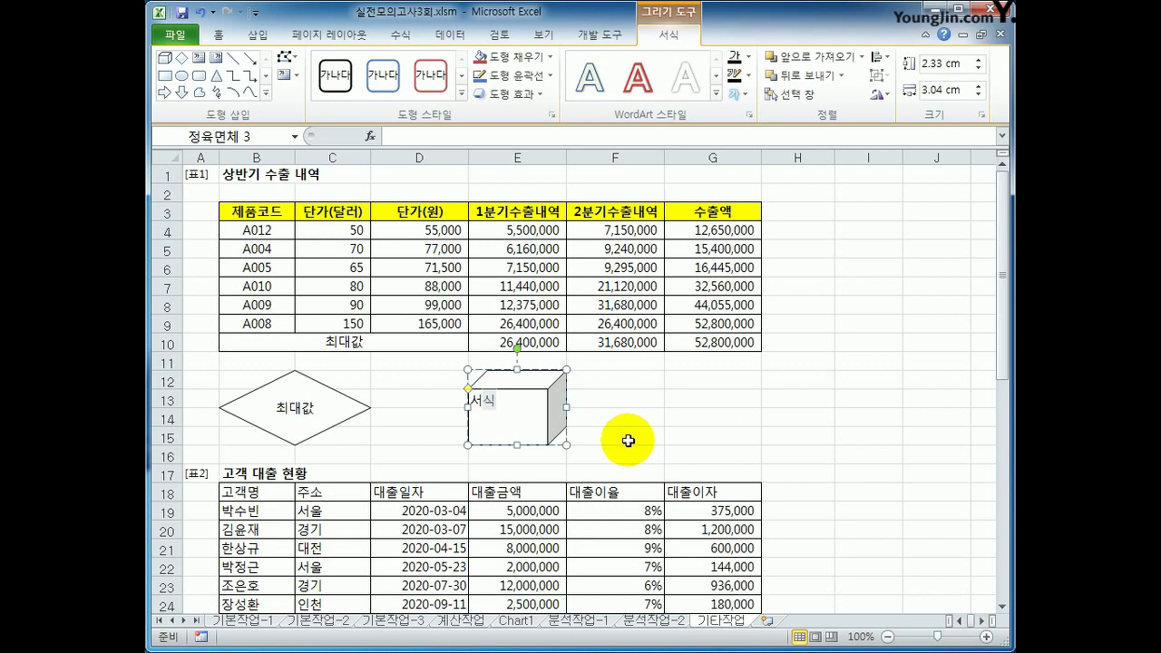
click(537, 416)
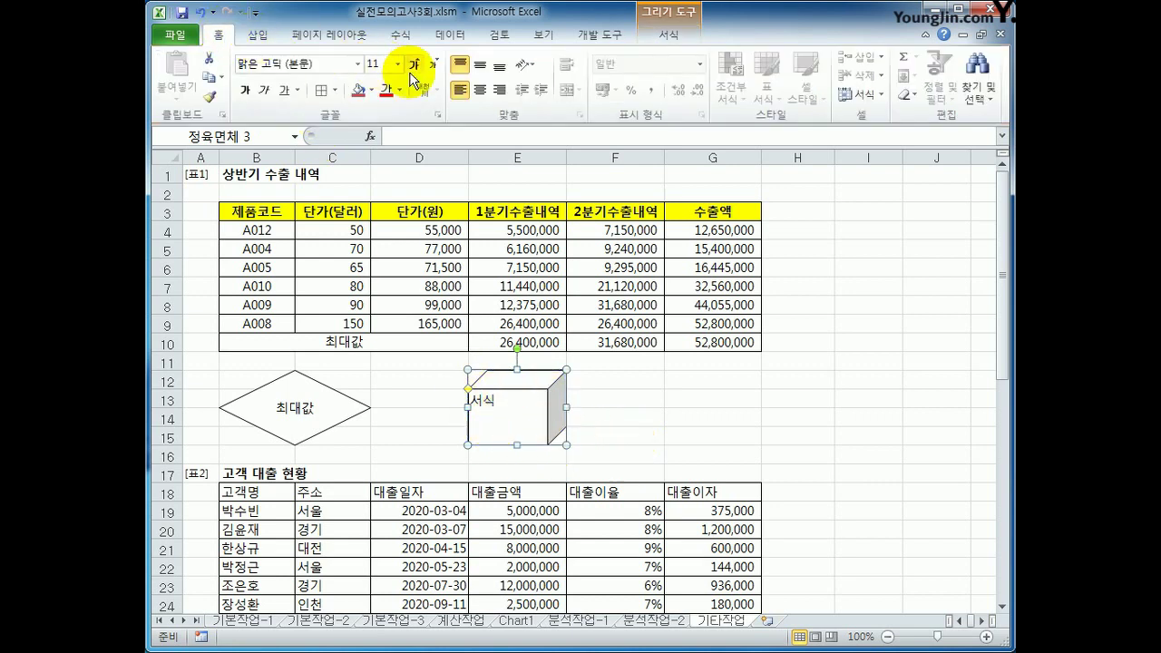
click(479, 65)
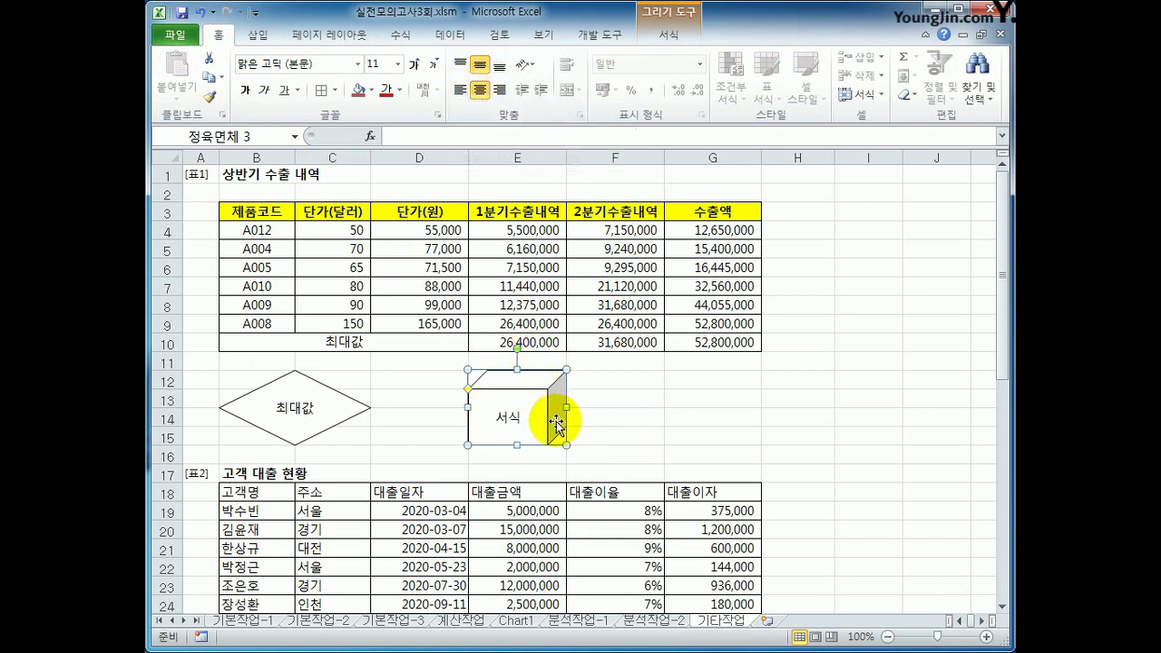
Assign the 서식 macro to the cube shape and deselect it.
right_click(506, 403)
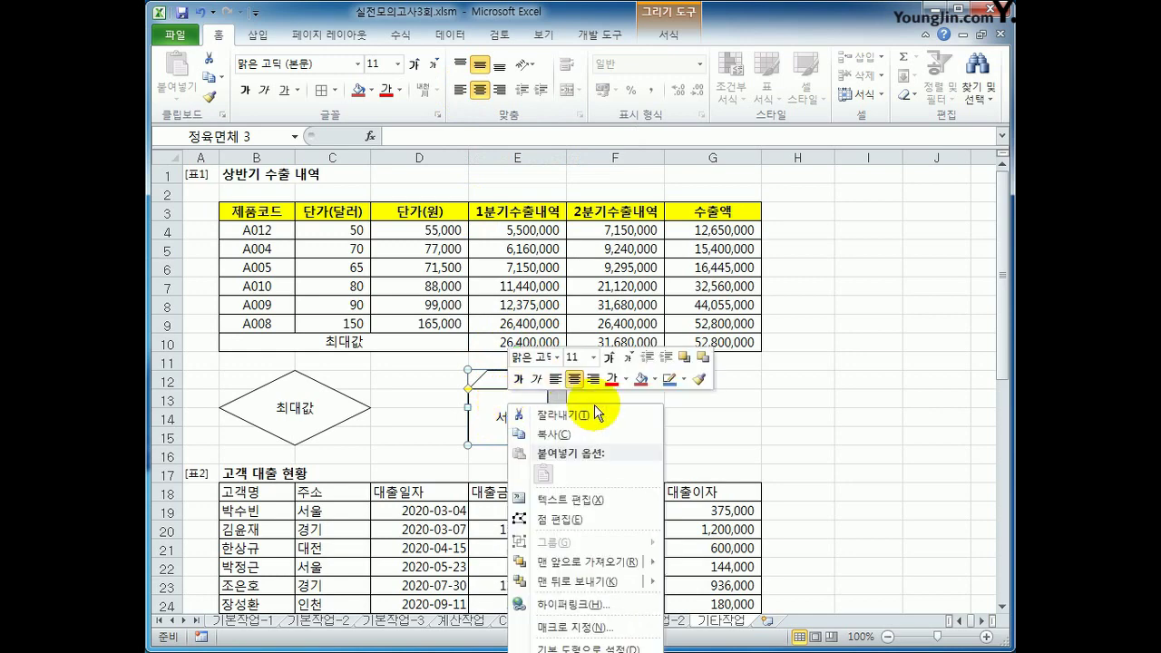
click(625, 626)
drag(605, 483, 755, 168)
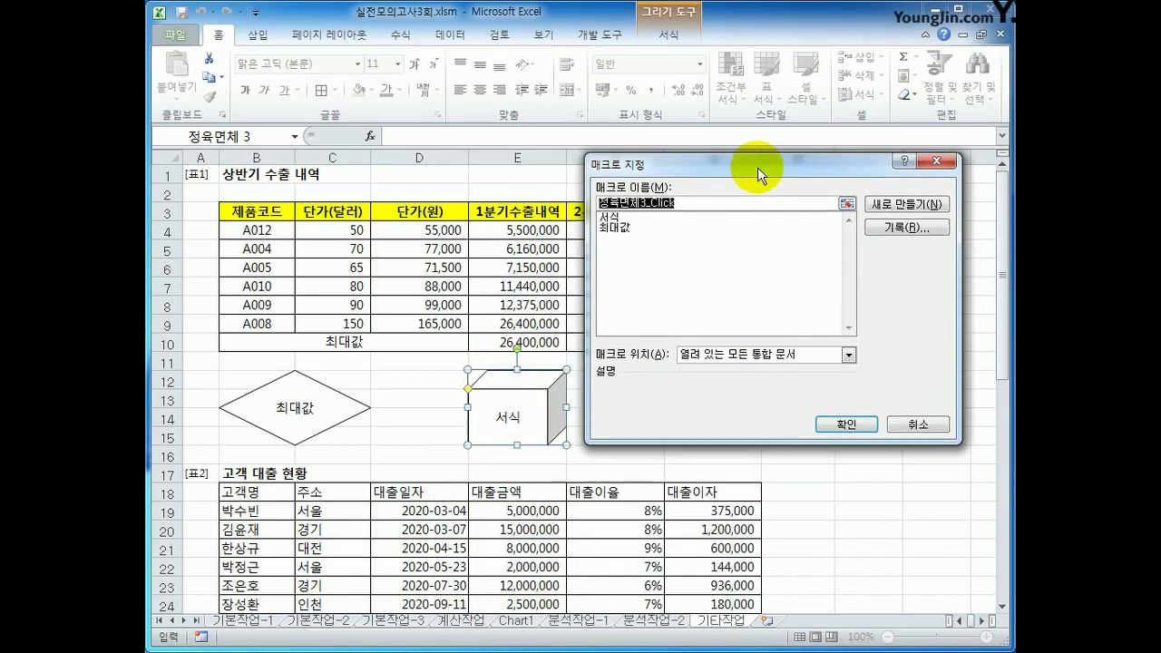
click(674, 215)
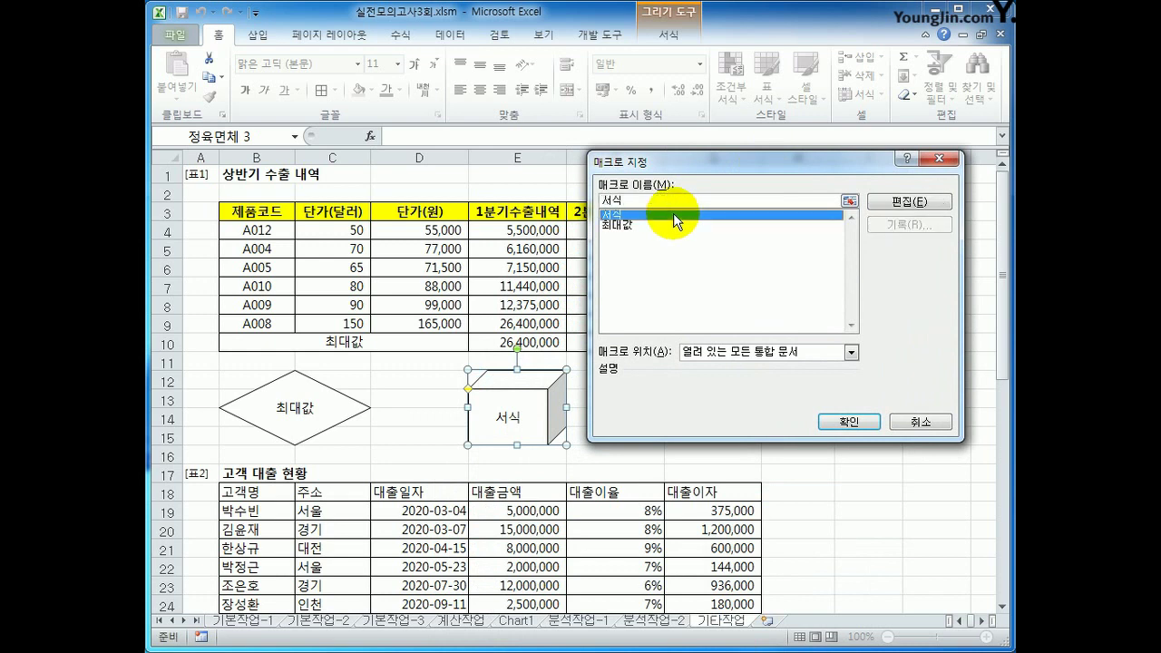
click(836, 420)
click(852, 490)
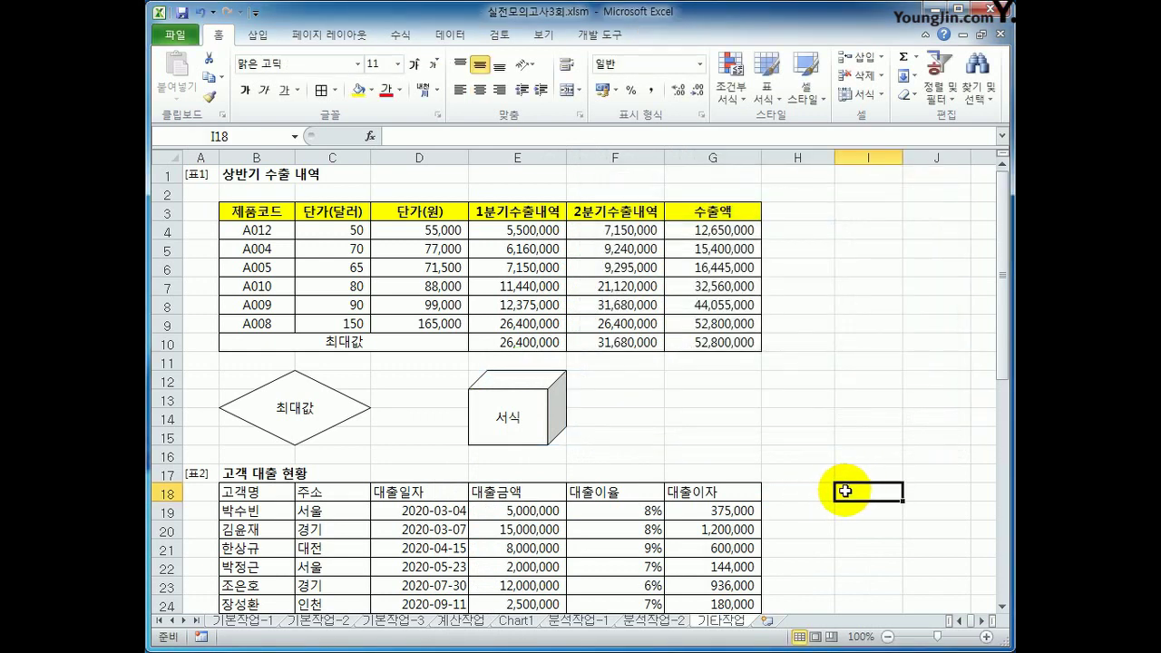
Change the 대출이자 series in the chart below 표2 to a line with markers.
scroll(825, 490, down, 5)
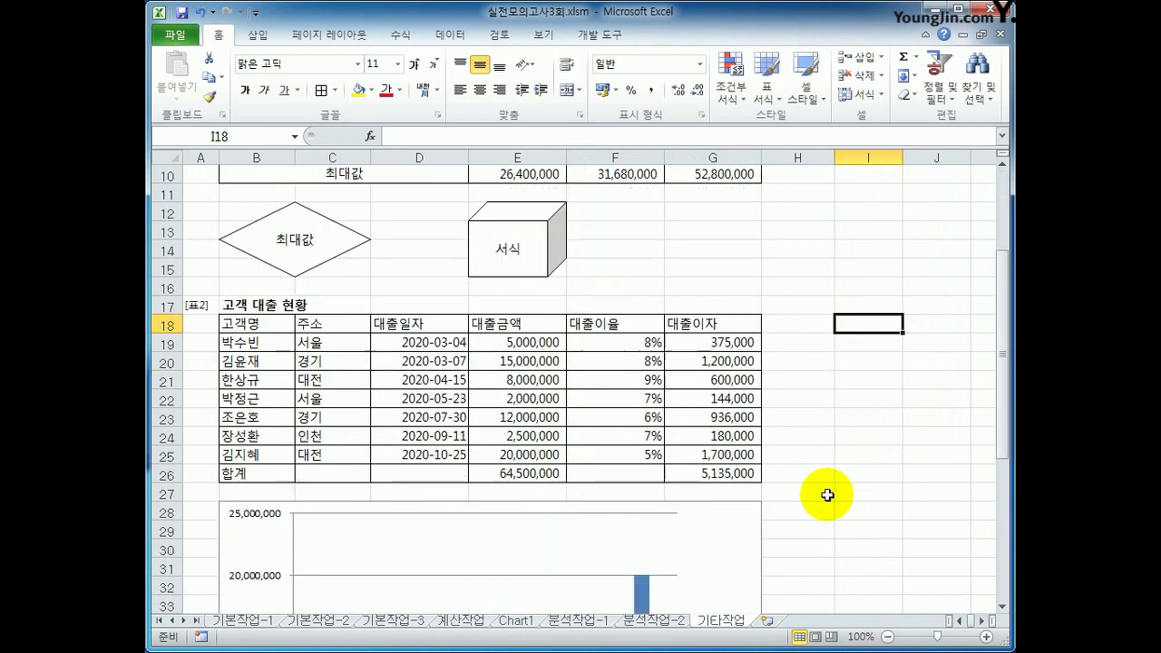
scroll(827, 495, down, 4)
scroll(827, 495, up, 1)
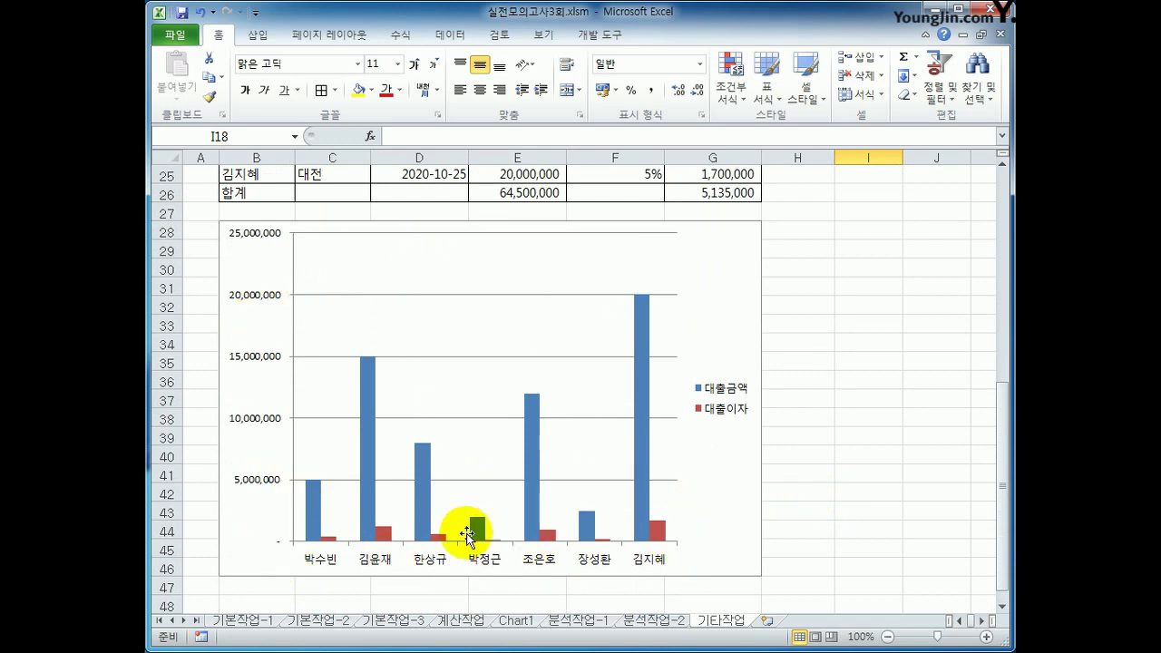
click(387, 535)
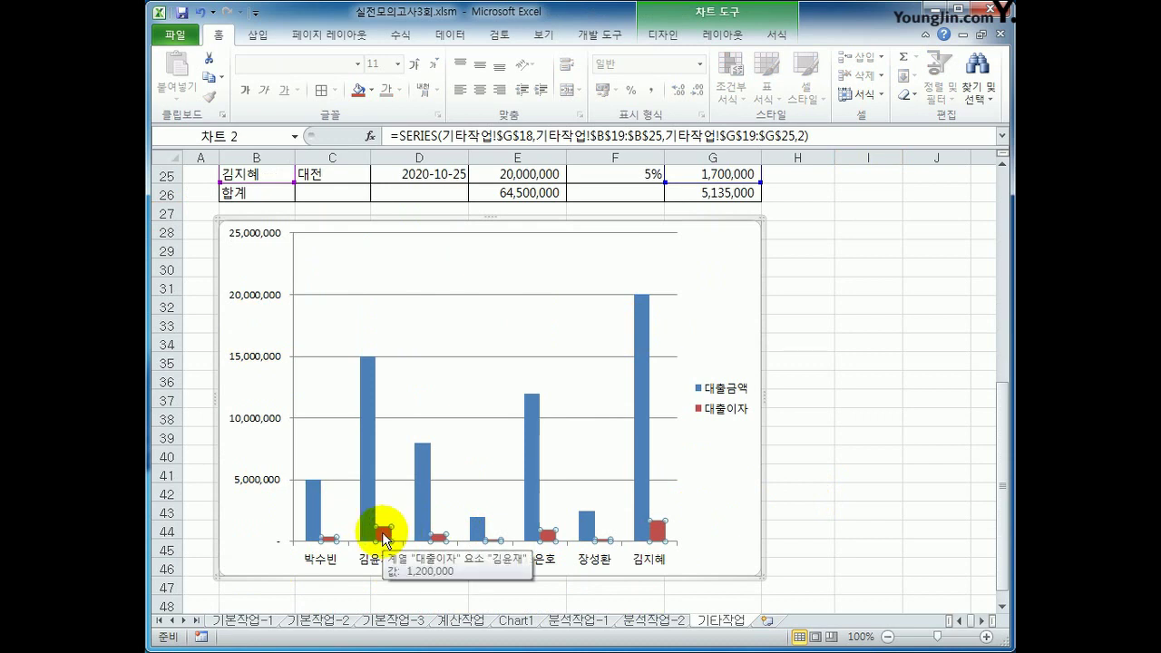
right_click(388, 538)
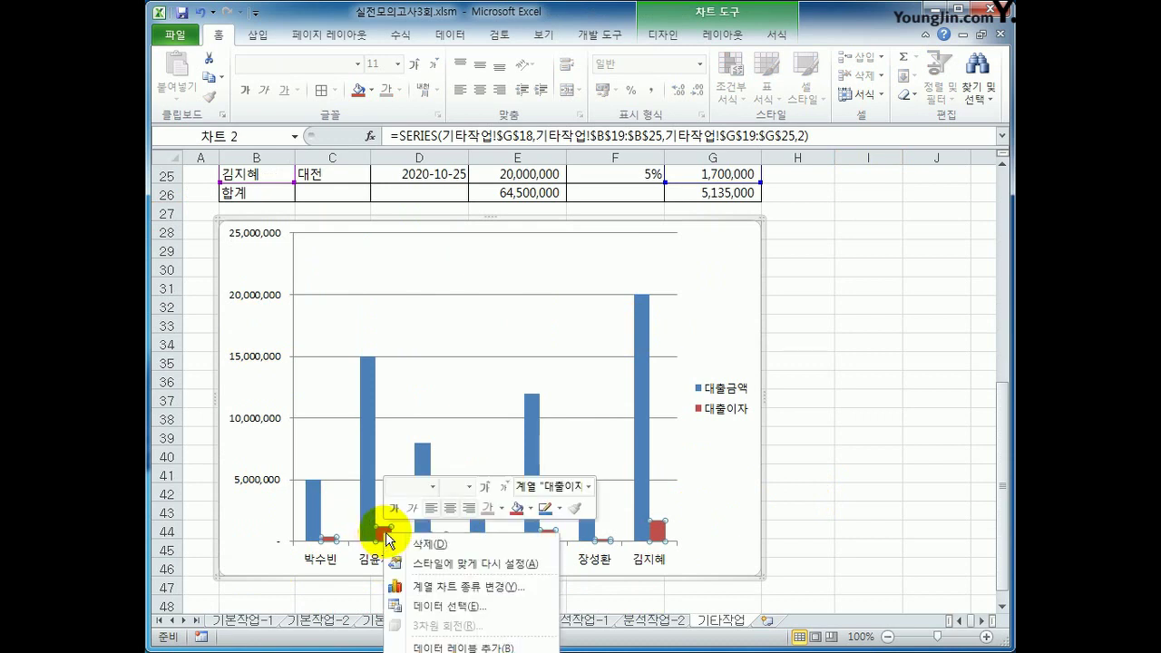
click(523, 598)
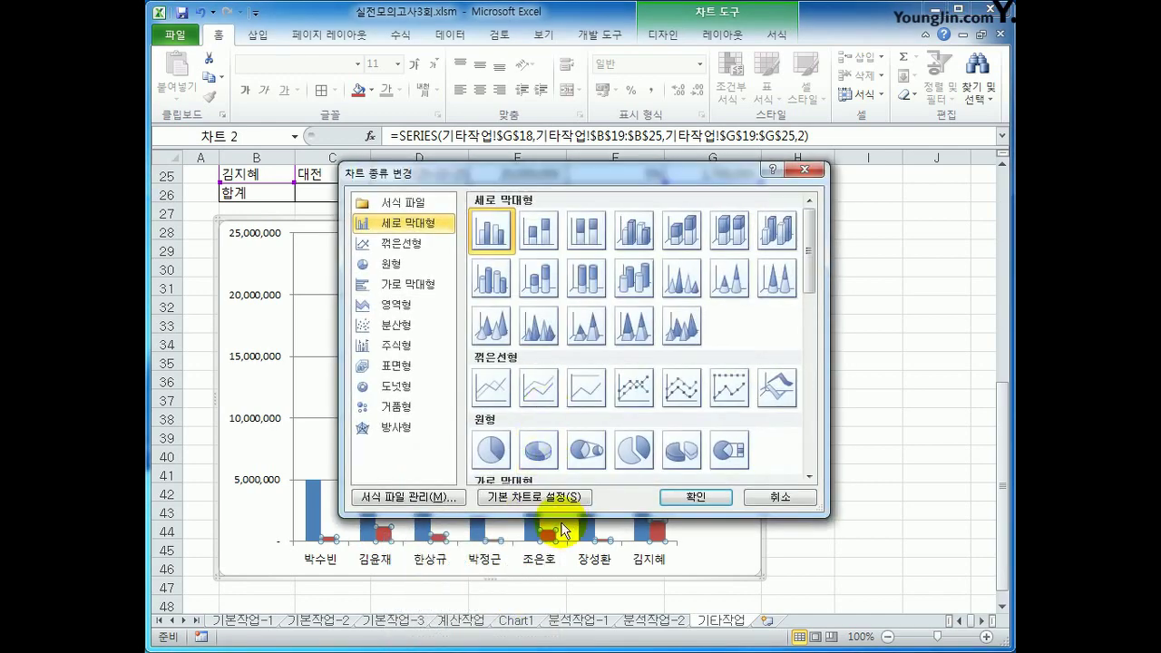
click(632, 390)
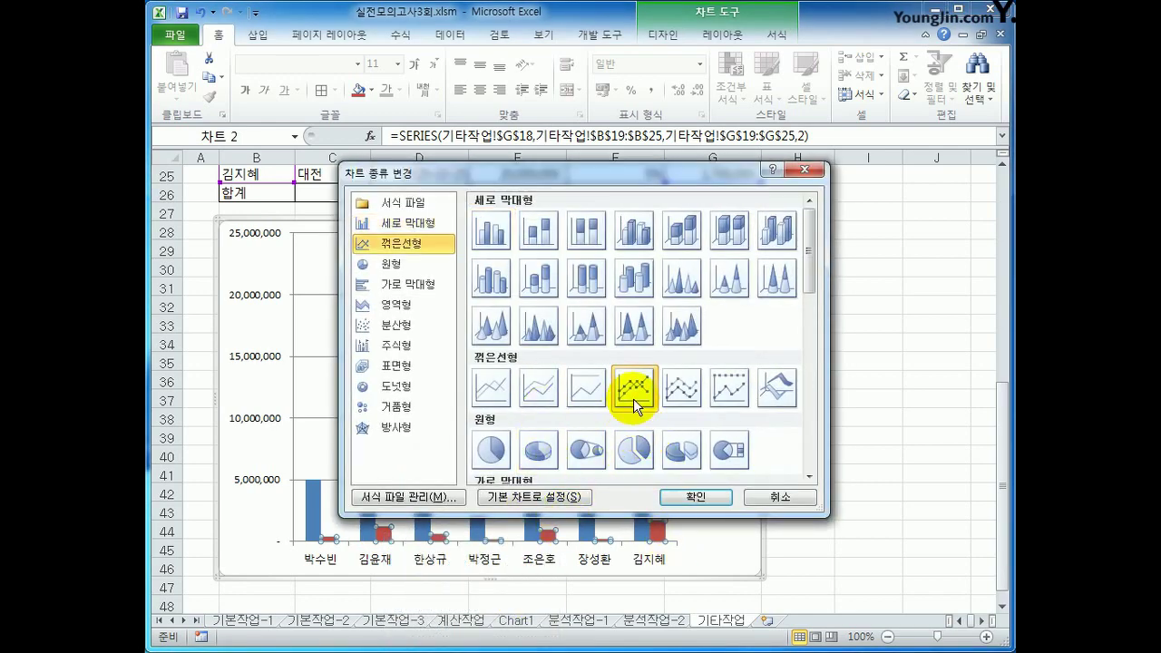
click(691, 497)
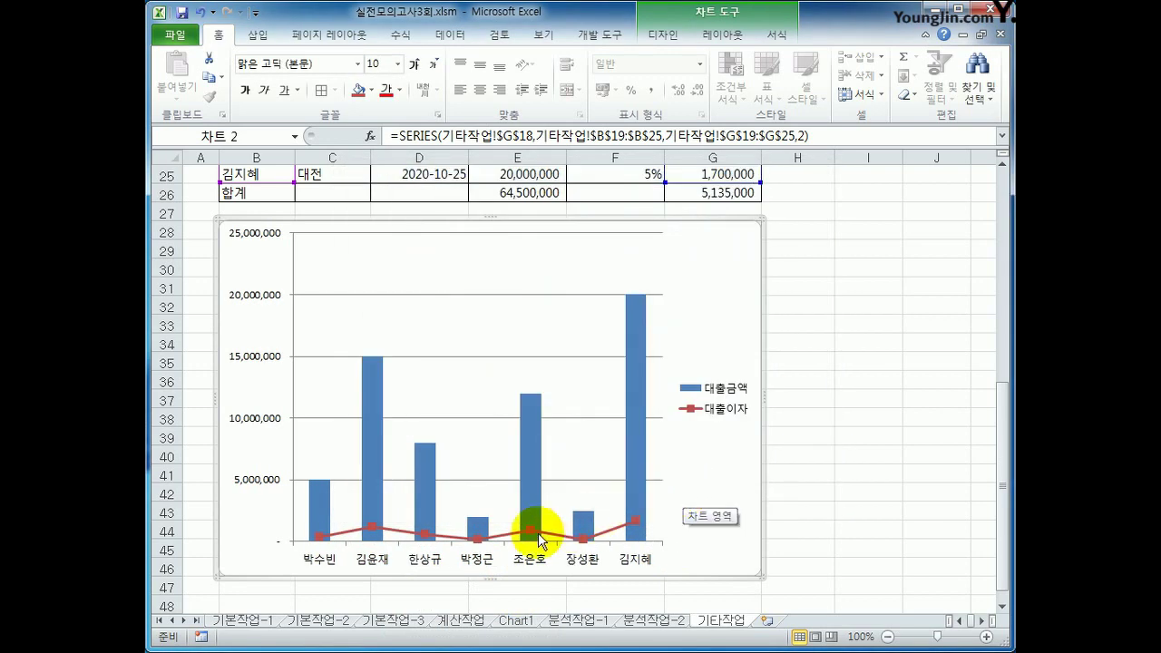
Plot the 대출이자 line series on the secondary axis.
scroll(507, 534, down, 2)
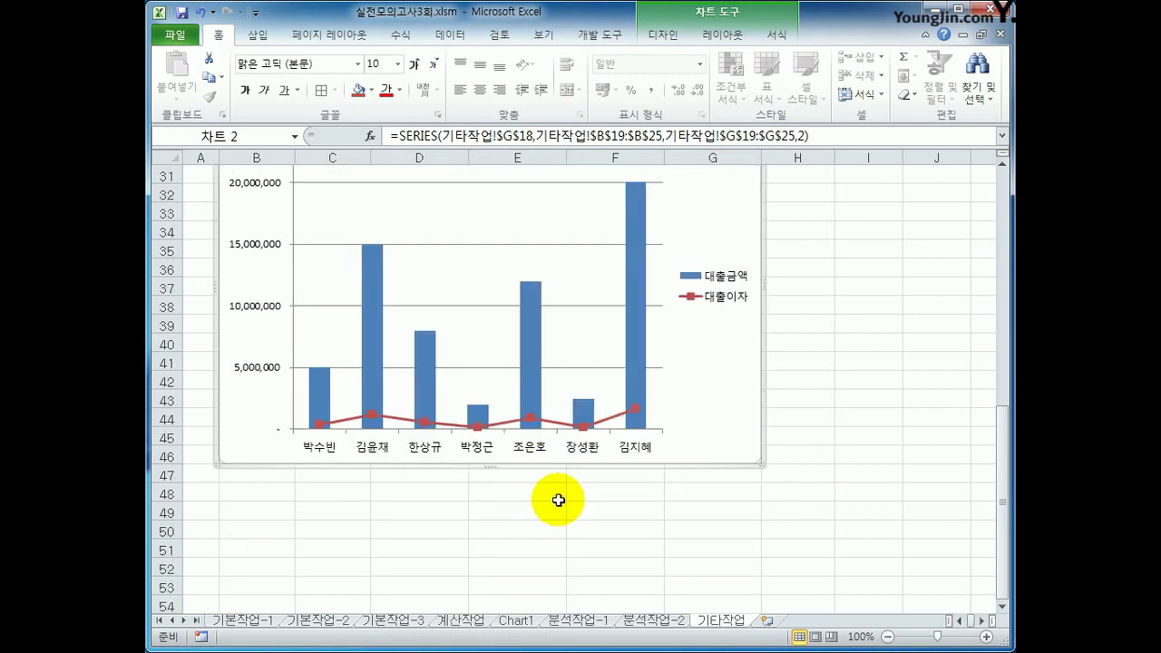
right_click(532, 413)
click(641, 571)
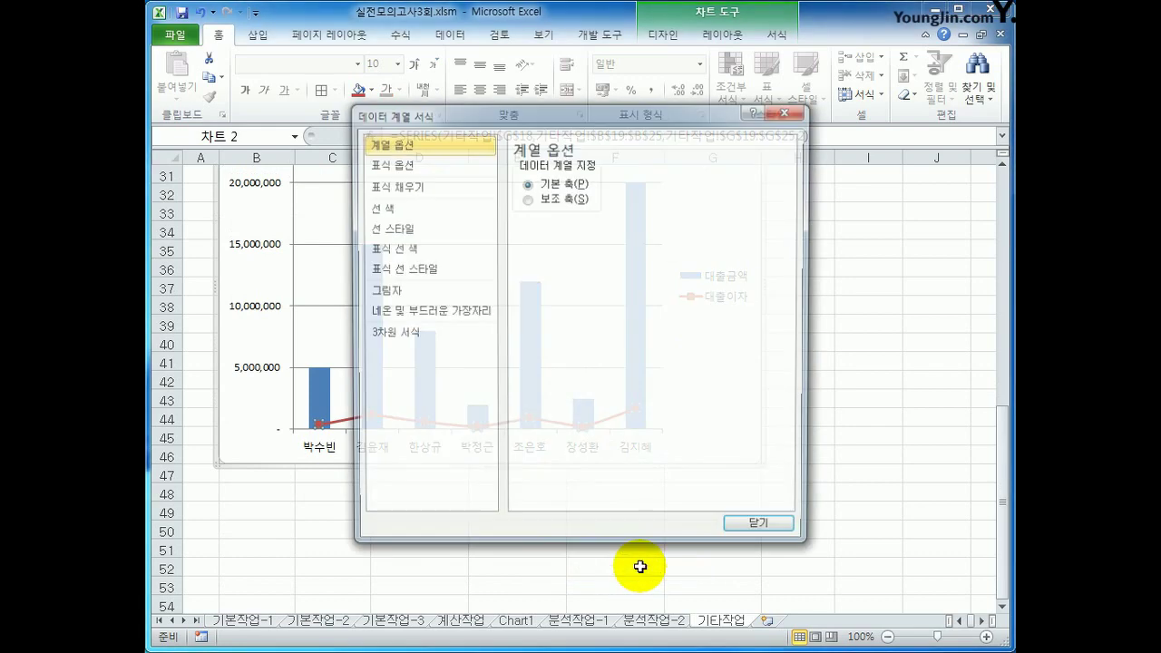
click(561, 198)
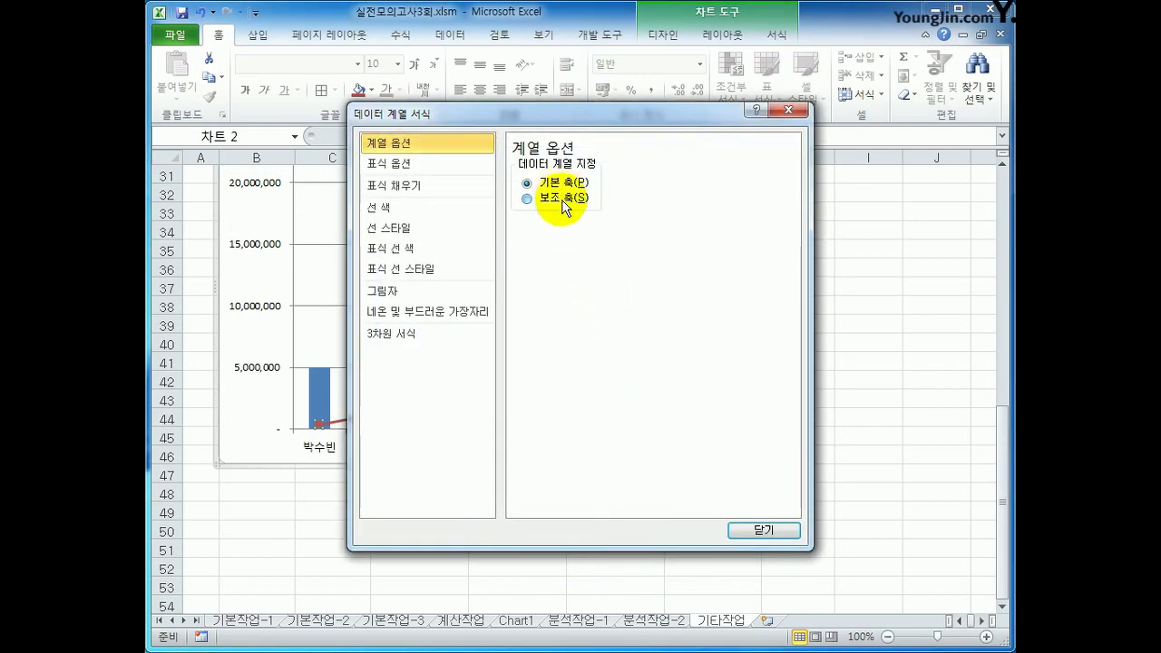
click(762, 532)
scroll(822, 526, up, 1)
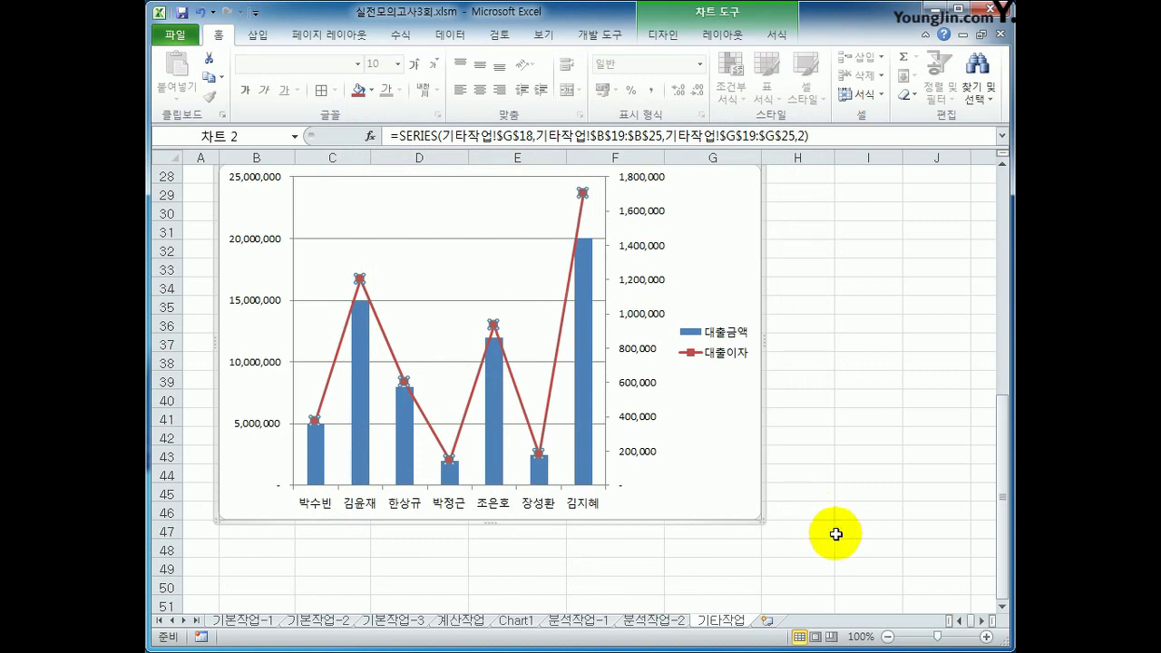
Add a chart title above the plot area of the loan chart.
click(723, 495)
scroll(722, 495, up, 1)
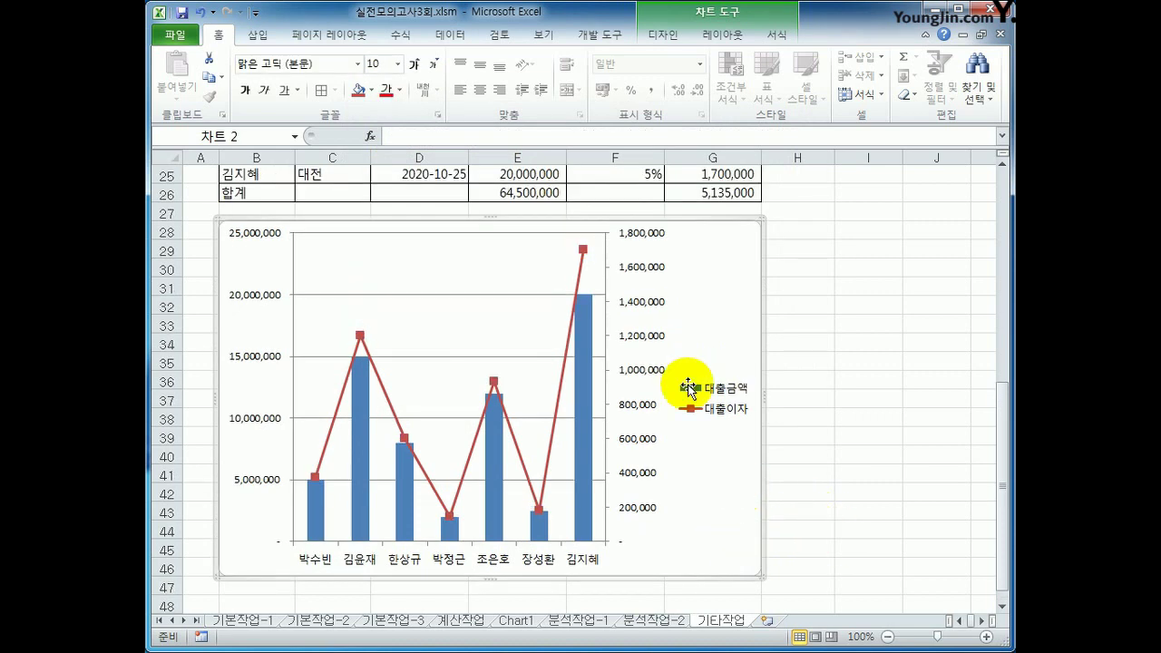
click(716, 45)
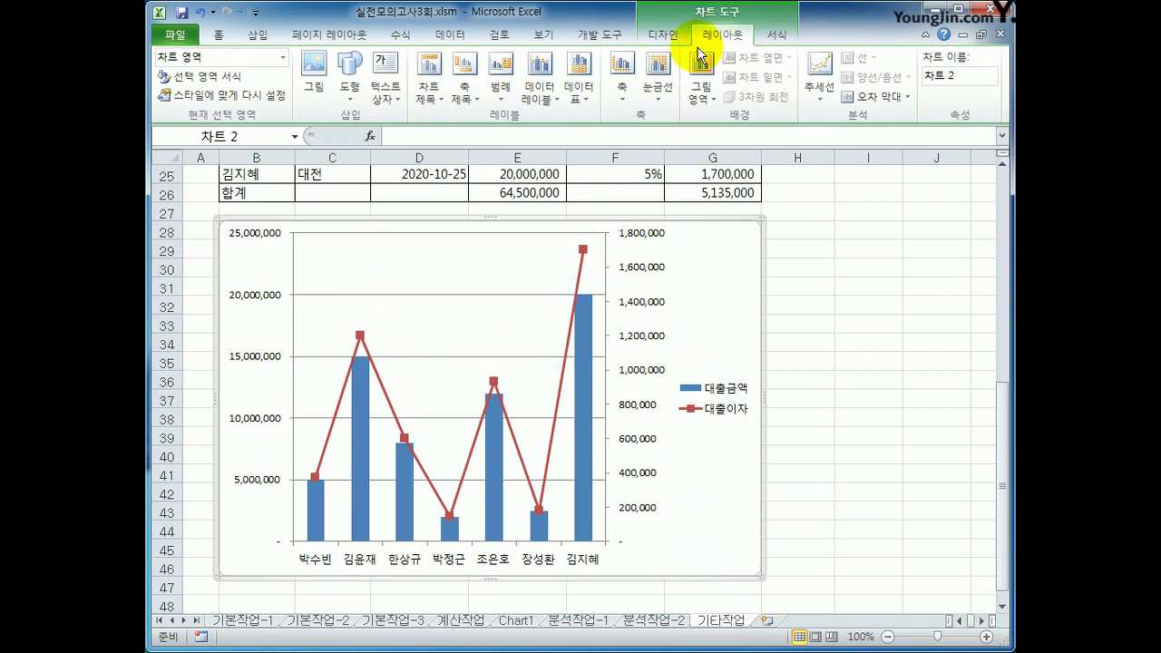
click(429, 98)
click(499, 223)
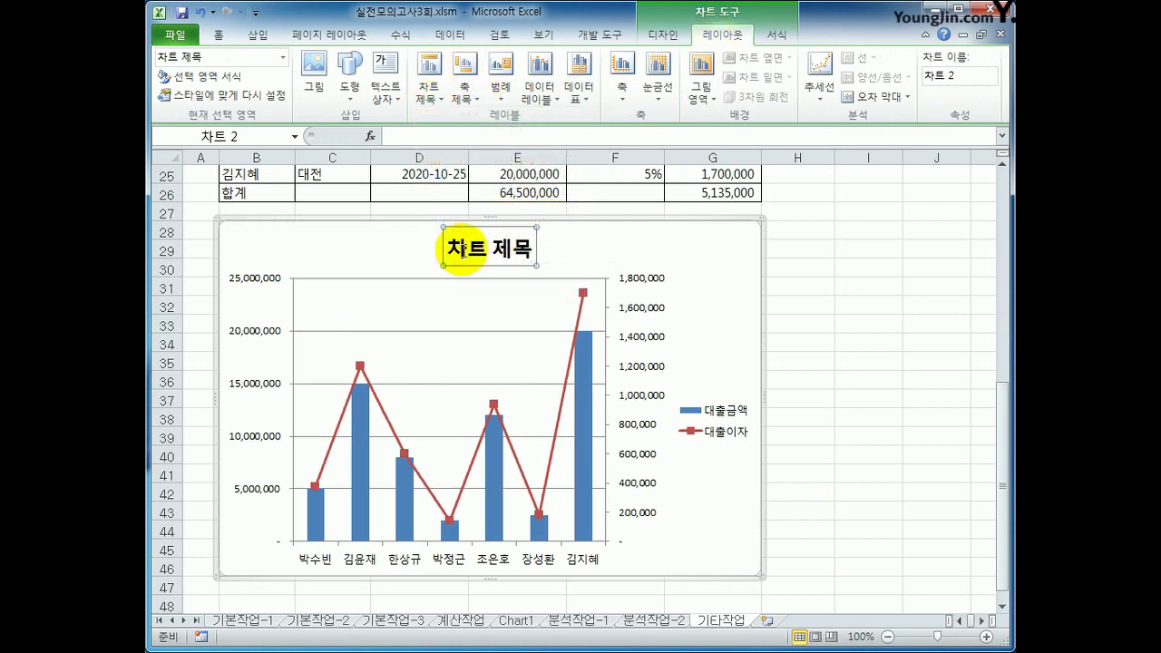
Replace the placeholder chart title with "서울 경기 고객별 대출 현황".
drag(445, 248, 531, 249)
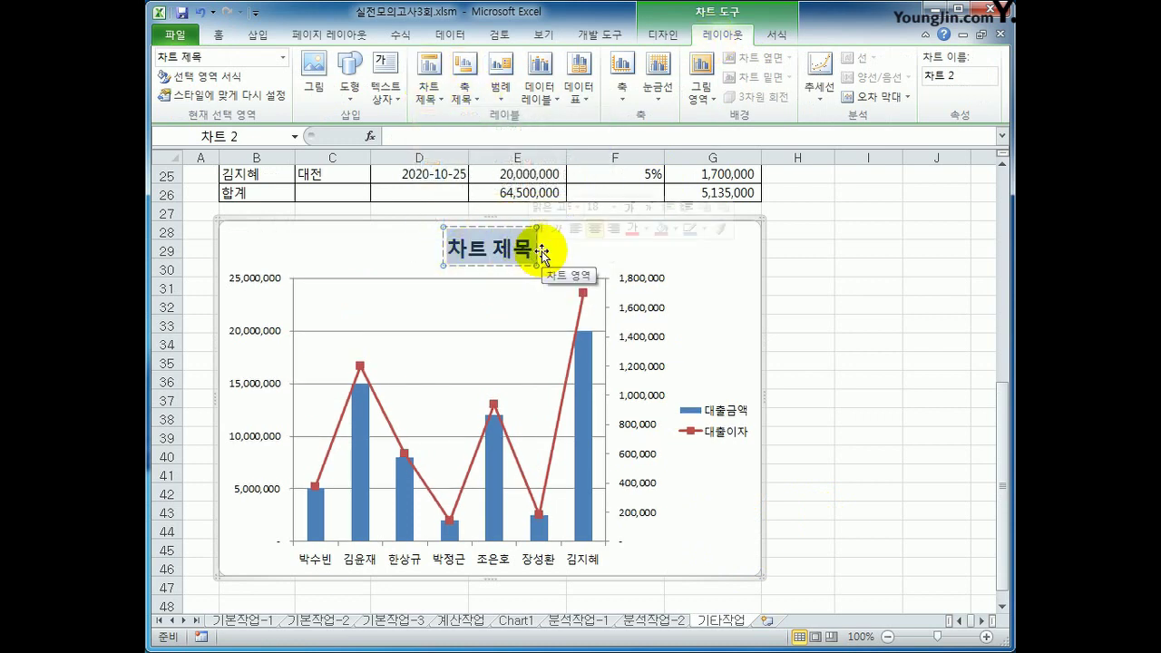
text(서울 경기)
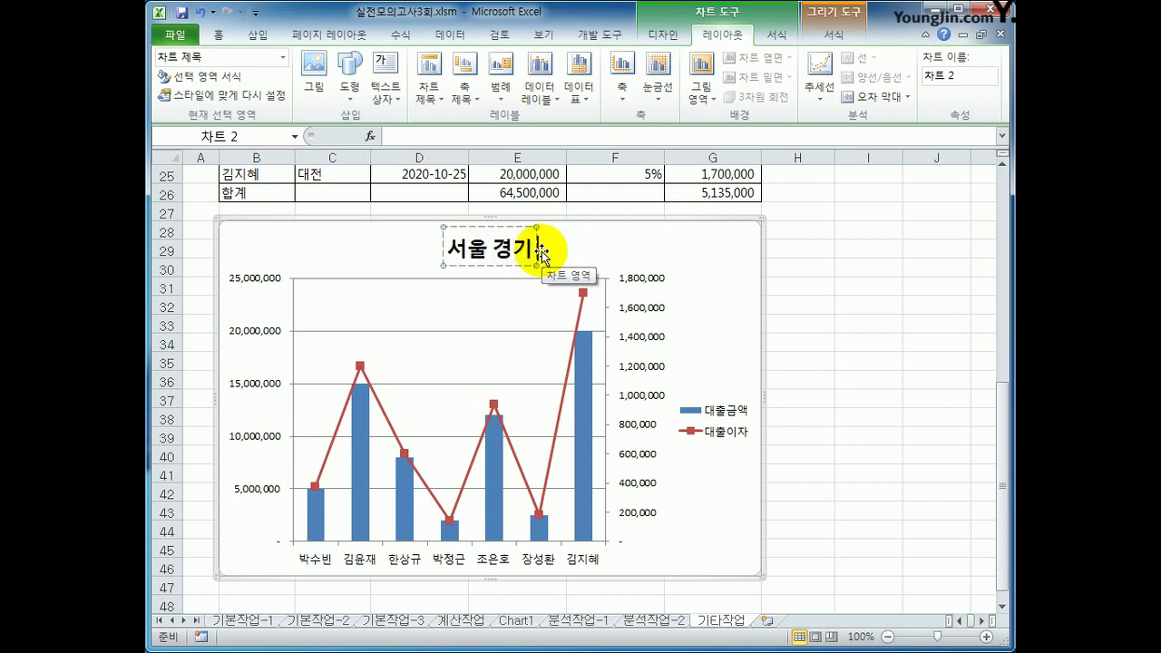
text( 고개ㄱ별 댓ㄹ)
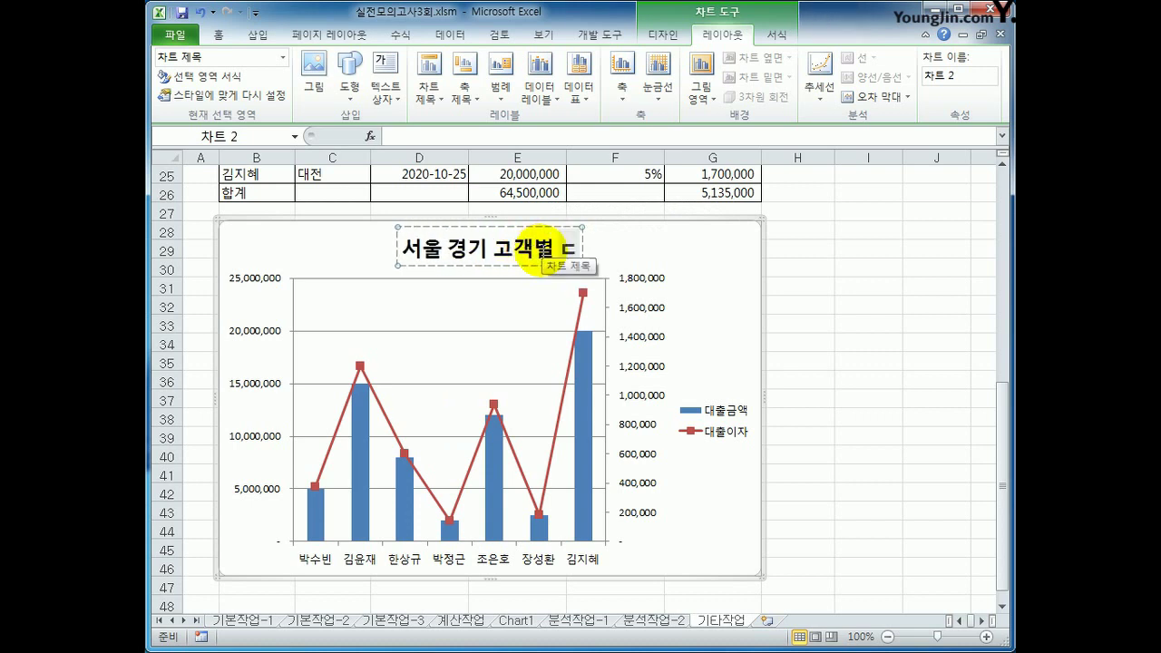
key(BackSpace)
key(BackSpace)
key(BackSpace)
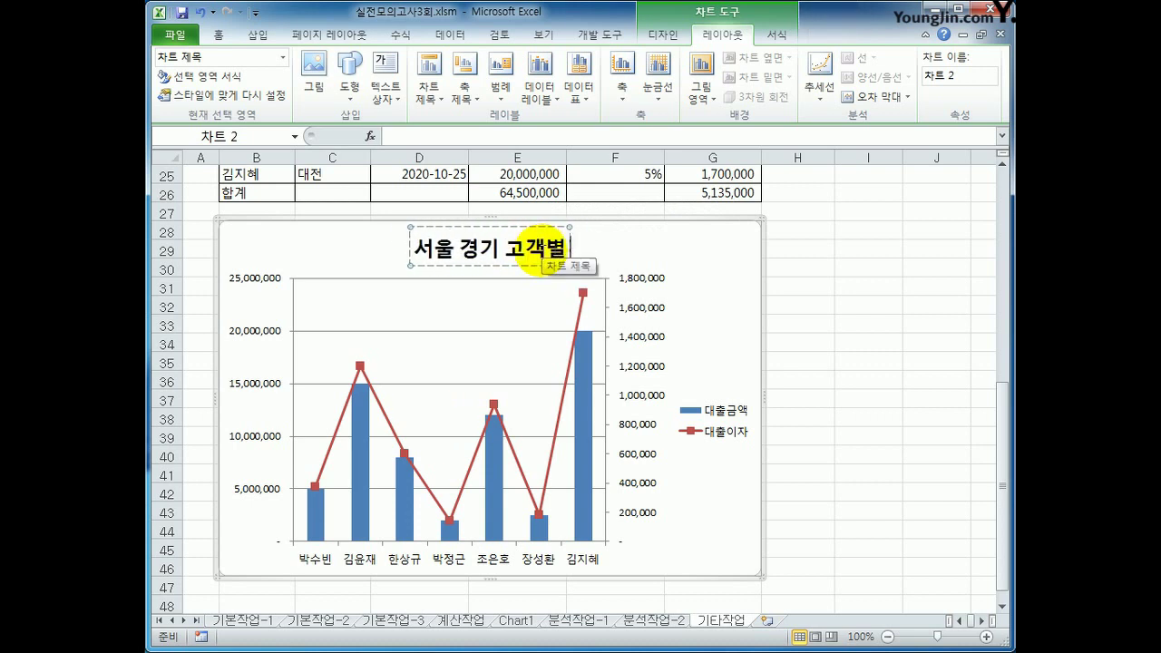
text(대출 현황)
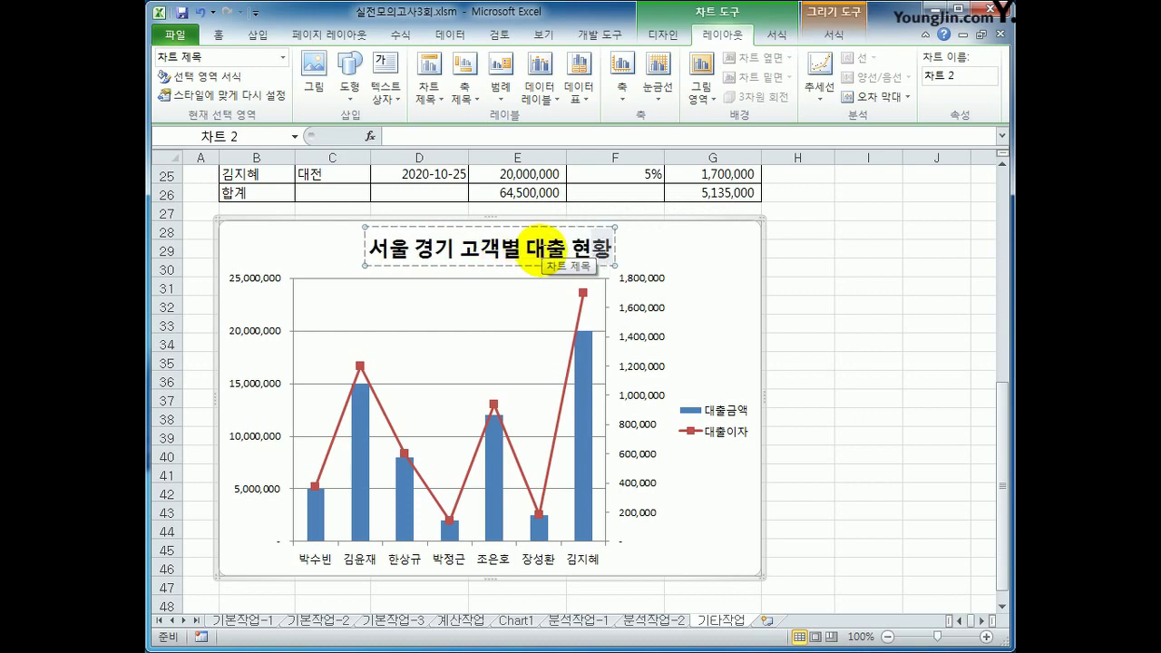
click(487, 266)
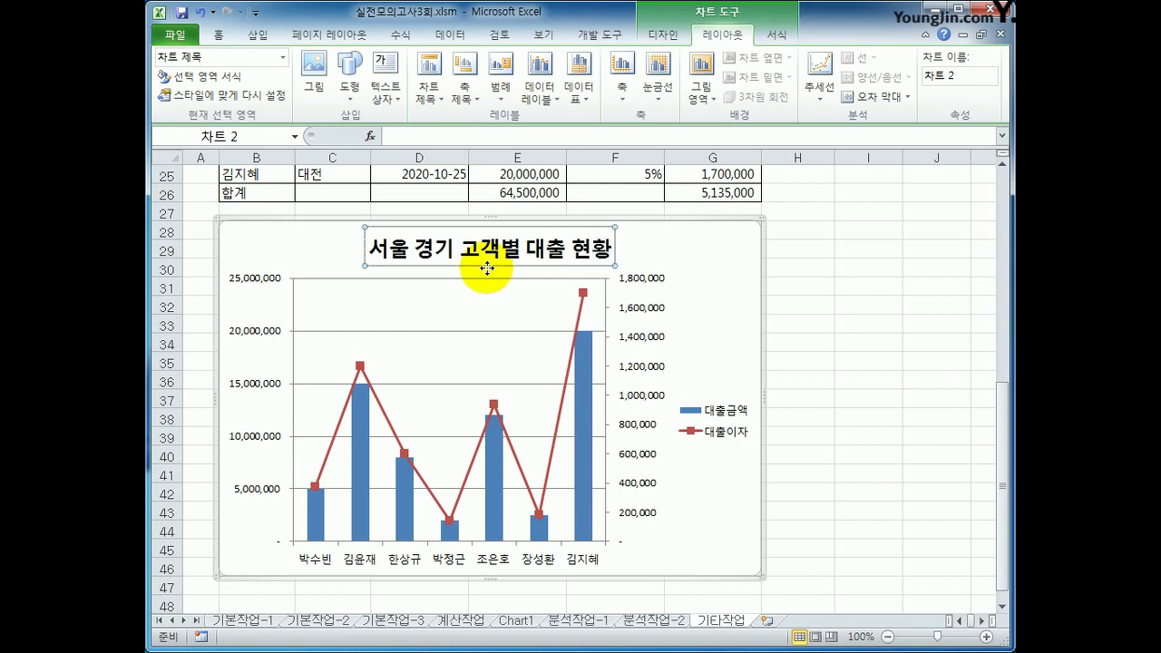
Format the chart title in the 굴림체 font at size 14.
right_click(487, 267)
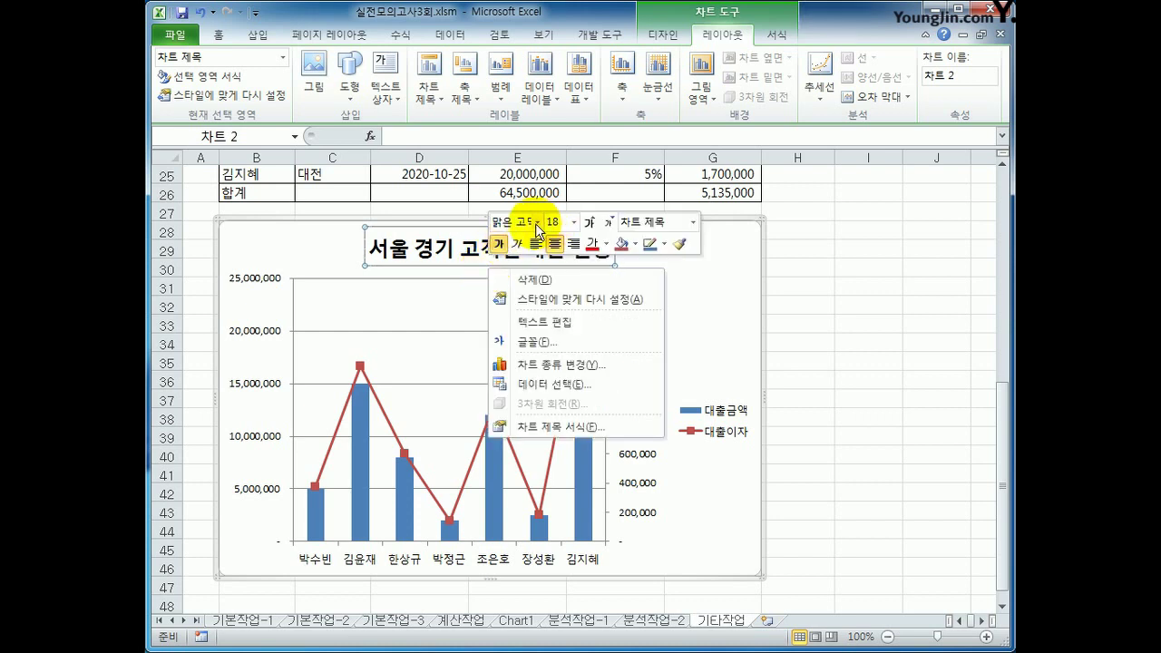
click(441, 266)
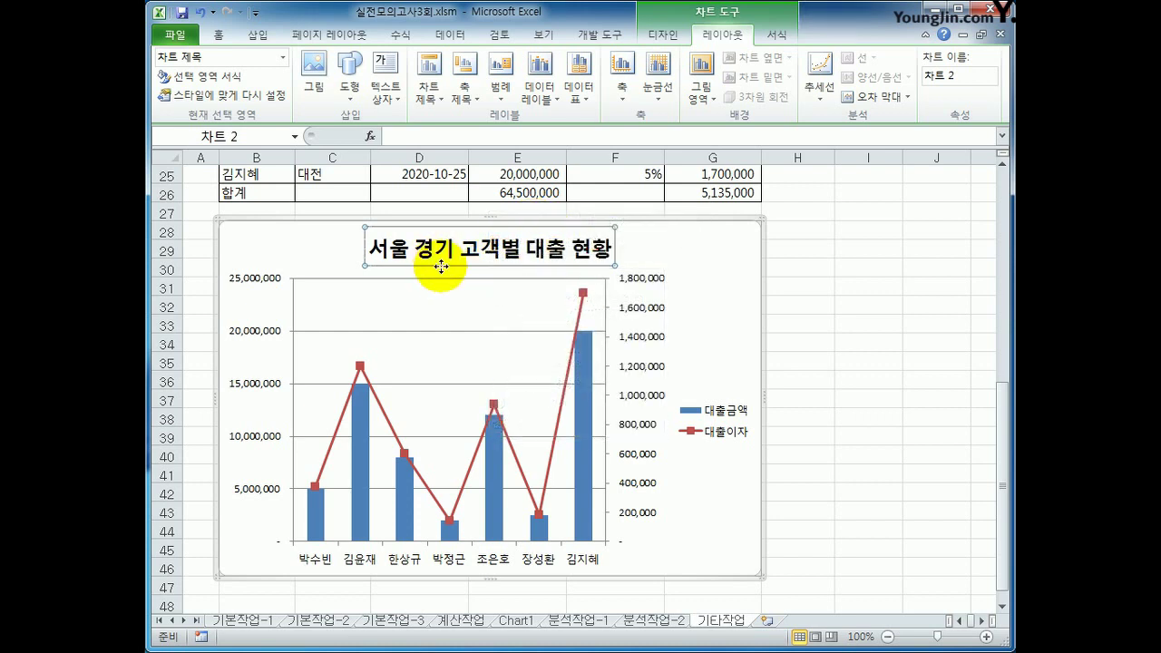
click(222, 36)
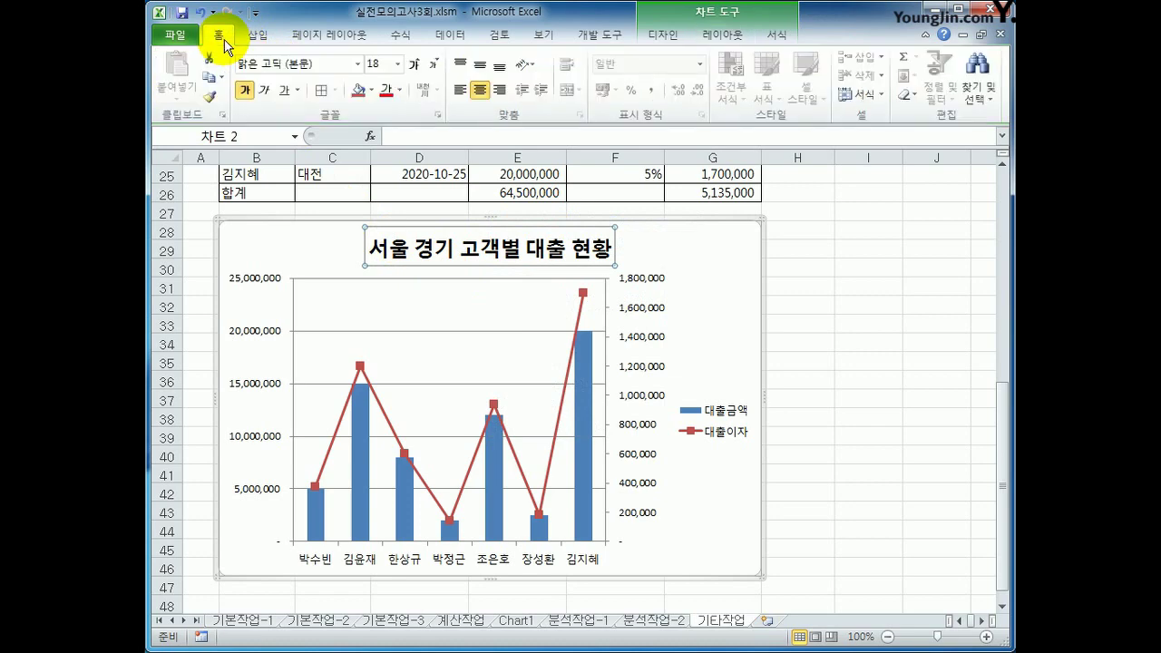
click(357, 64)
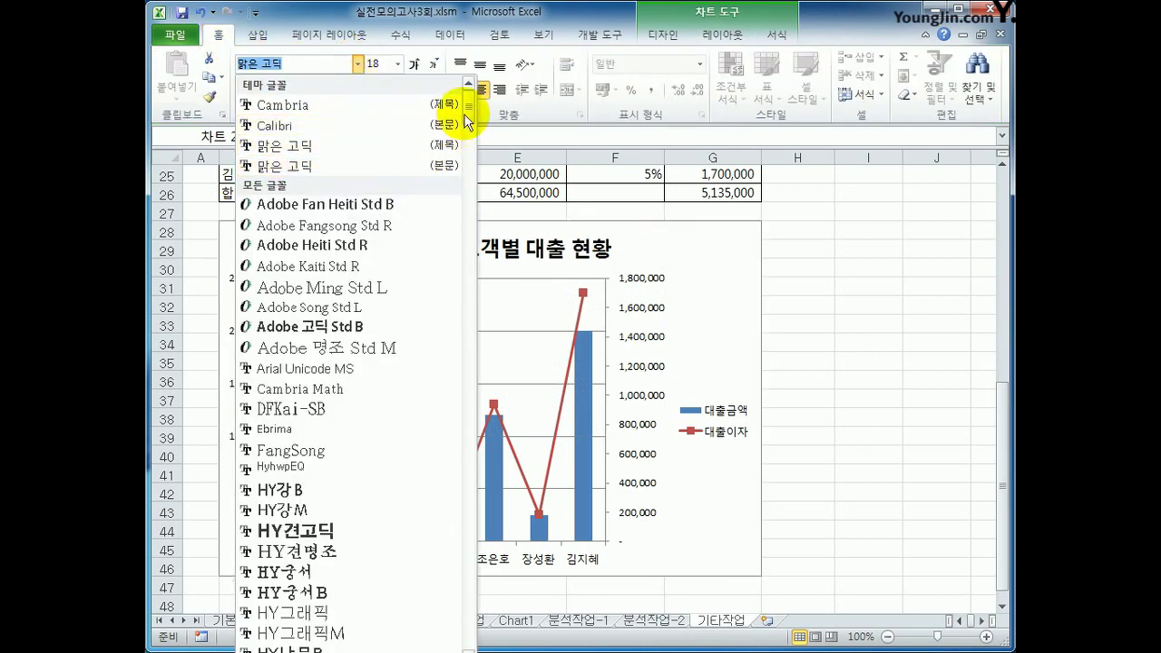
drag(471, 115, 475, 240)
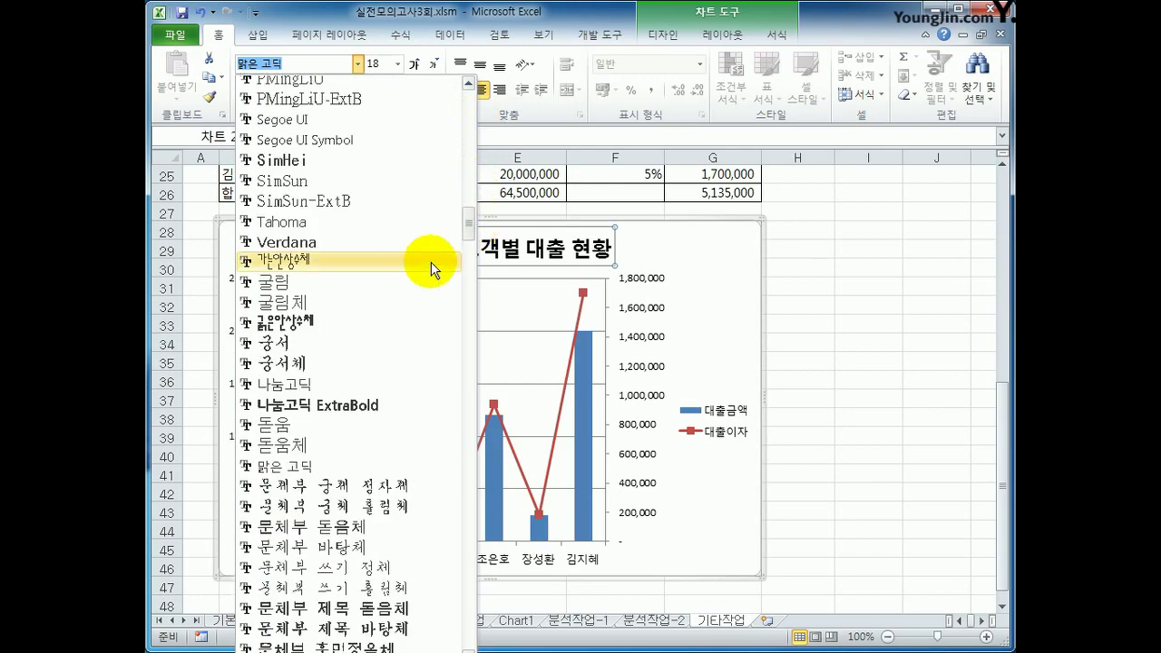
click(381, 305)
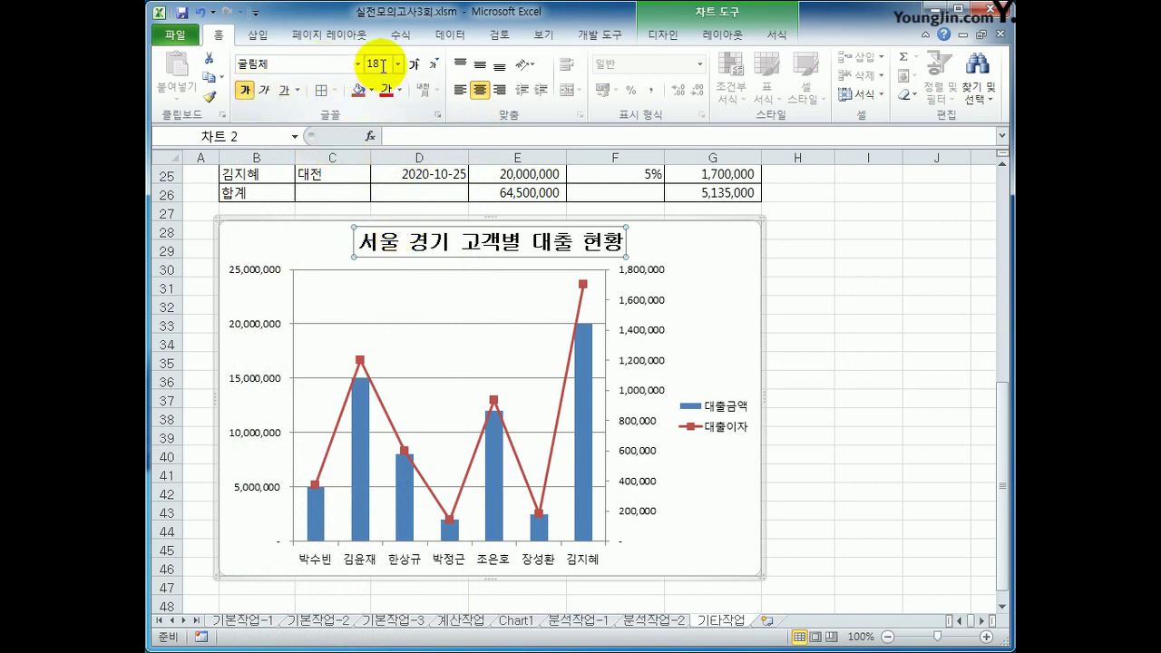
click(432, 68)
click(433, 68)
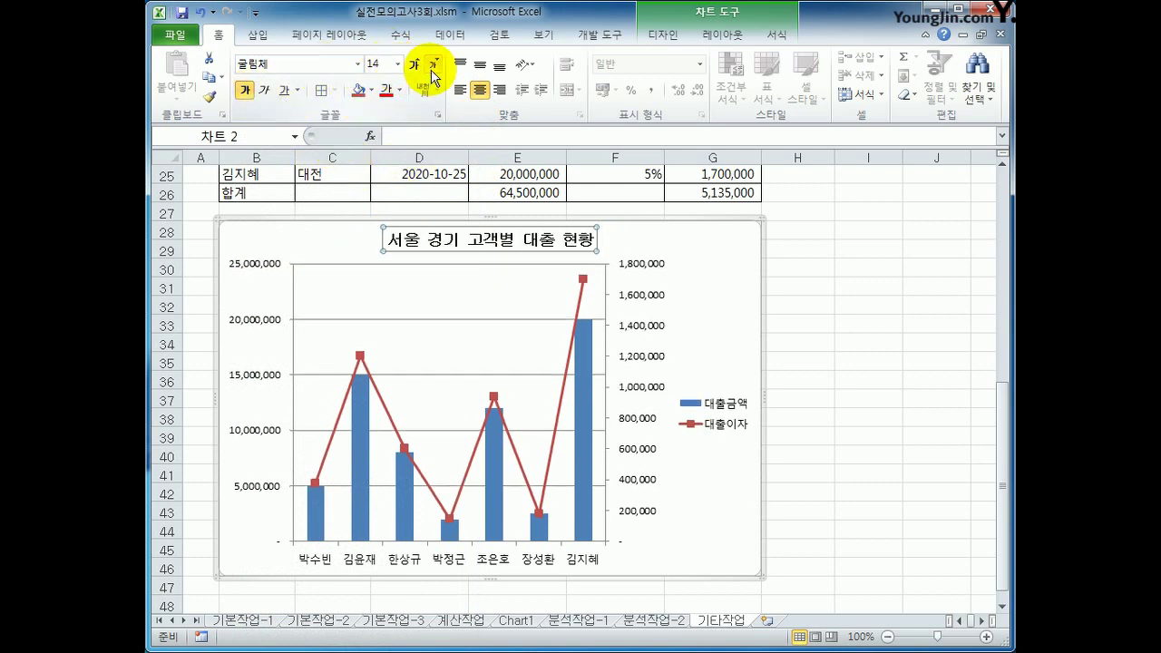
right_click(556, 237)
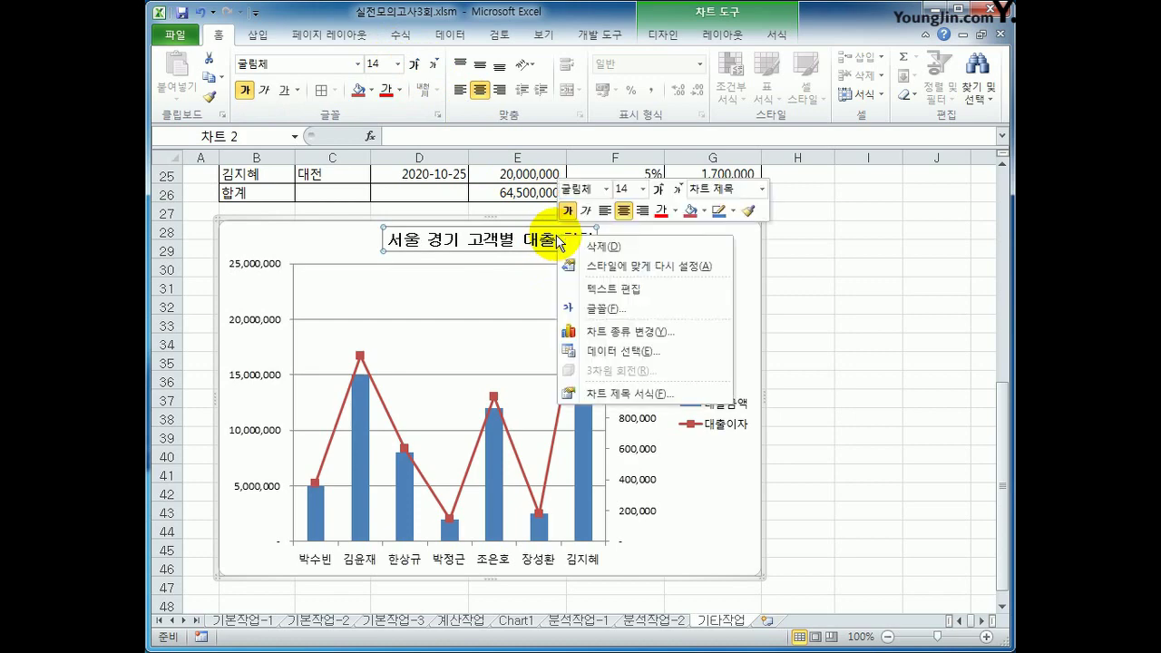
click(605, 189)
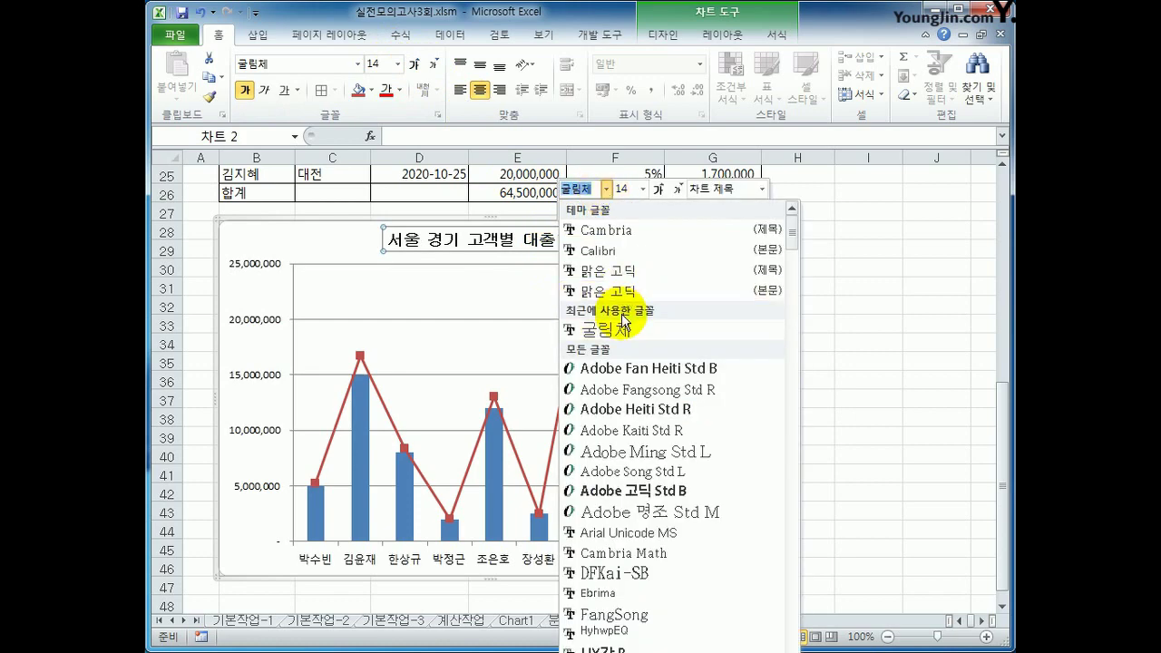
click(605, 189)
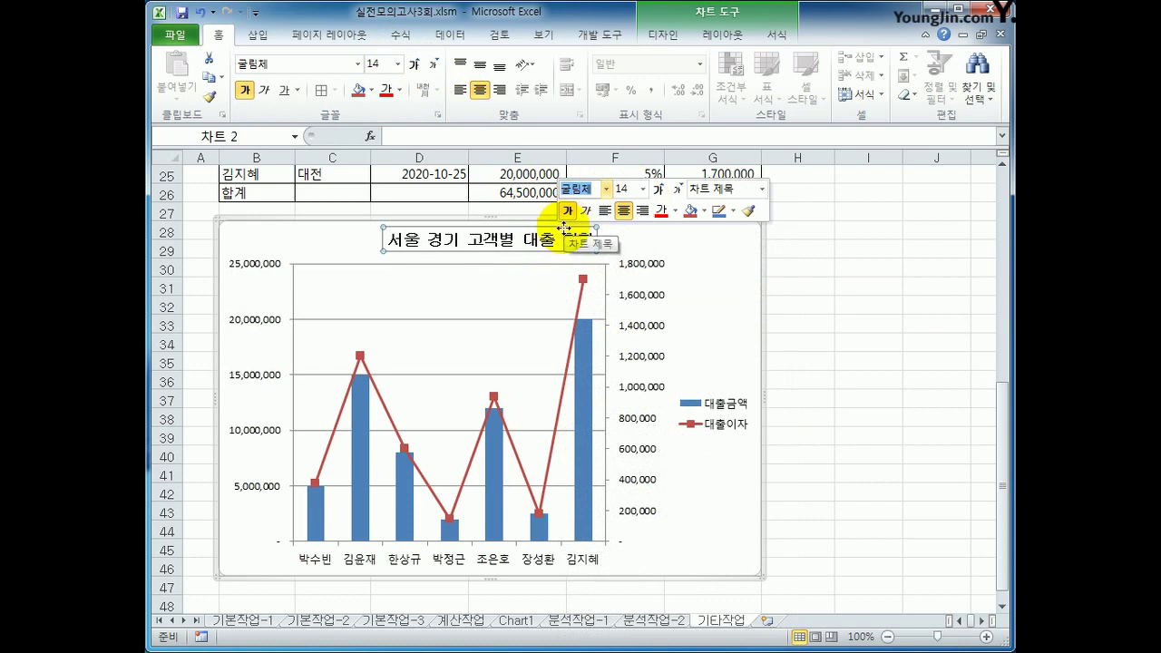
Add a primary vertical axis title with vertical text reading "대출금액" to the loan chart.
click(717, 304)
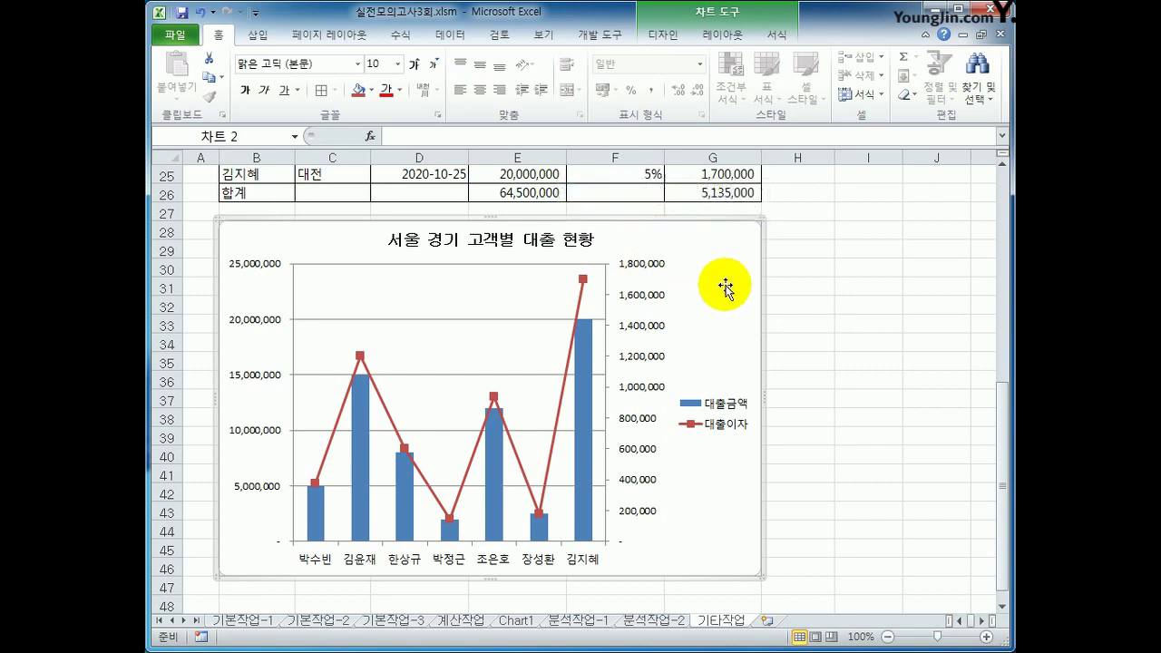
click(721, 35)
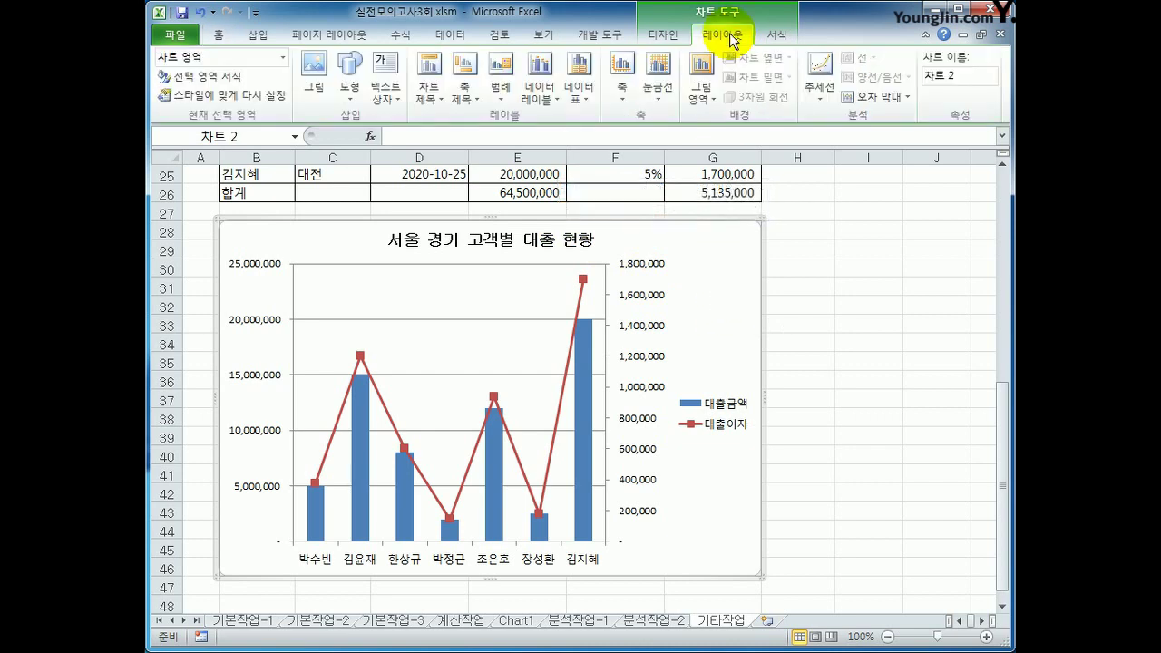
click(470, 102)
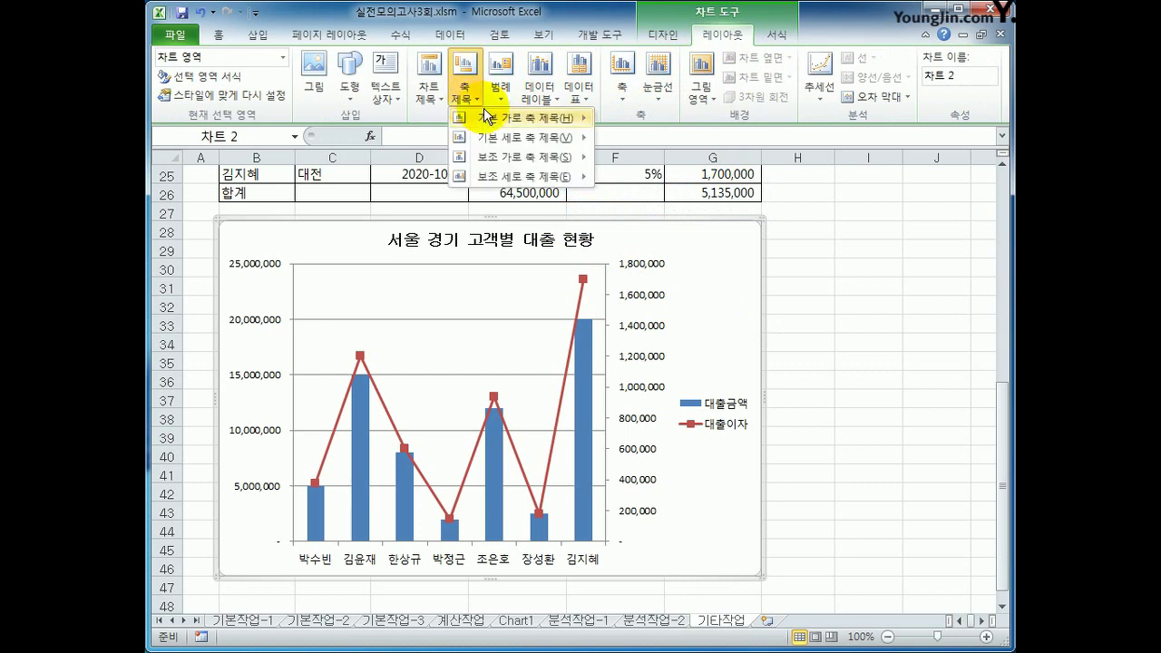
mouse_move(484, 109)
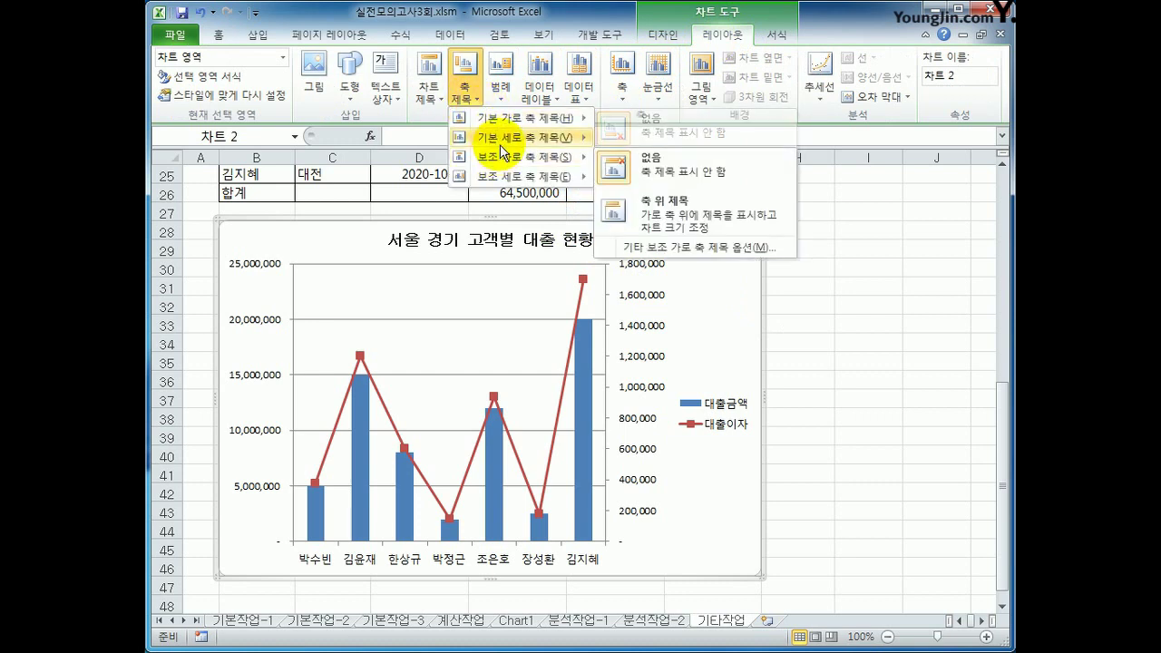
mouse_move(501, 144)
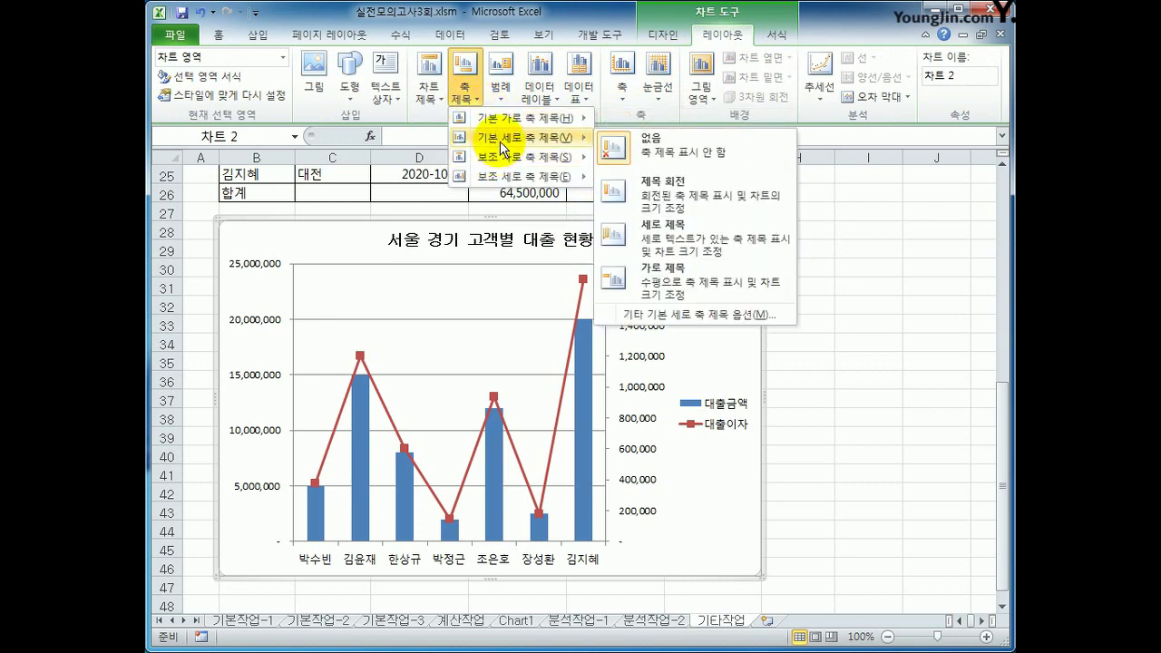
click(653, 240)
double_click(243, 379)
drag(243, 379, 241, 436)
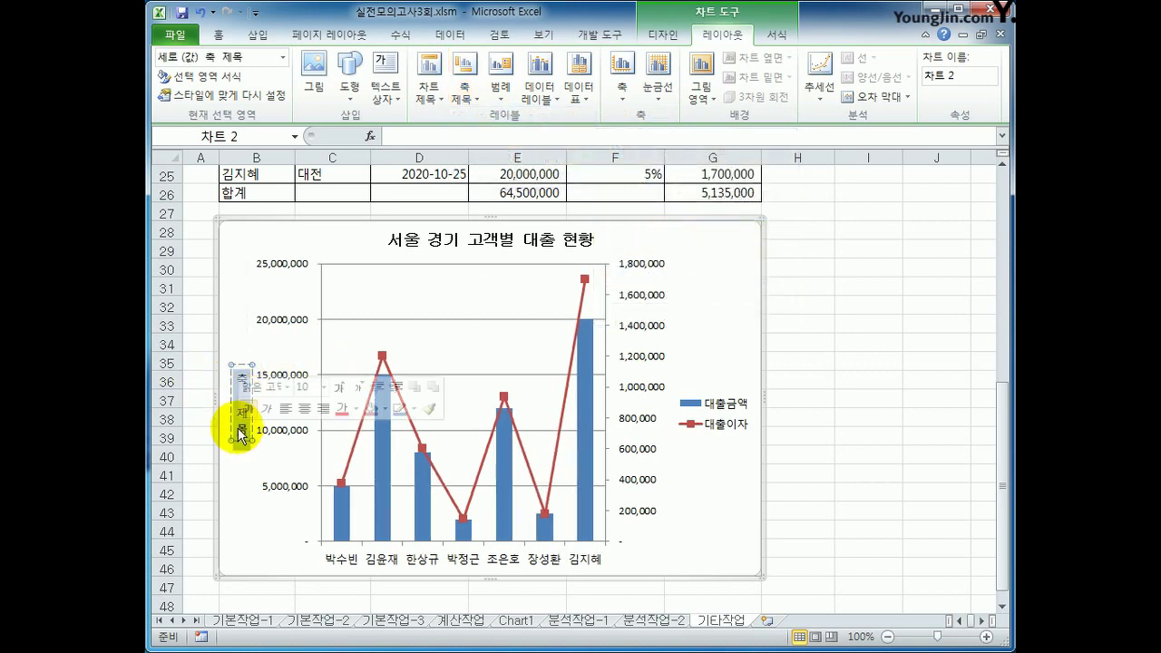
text(대출금액)
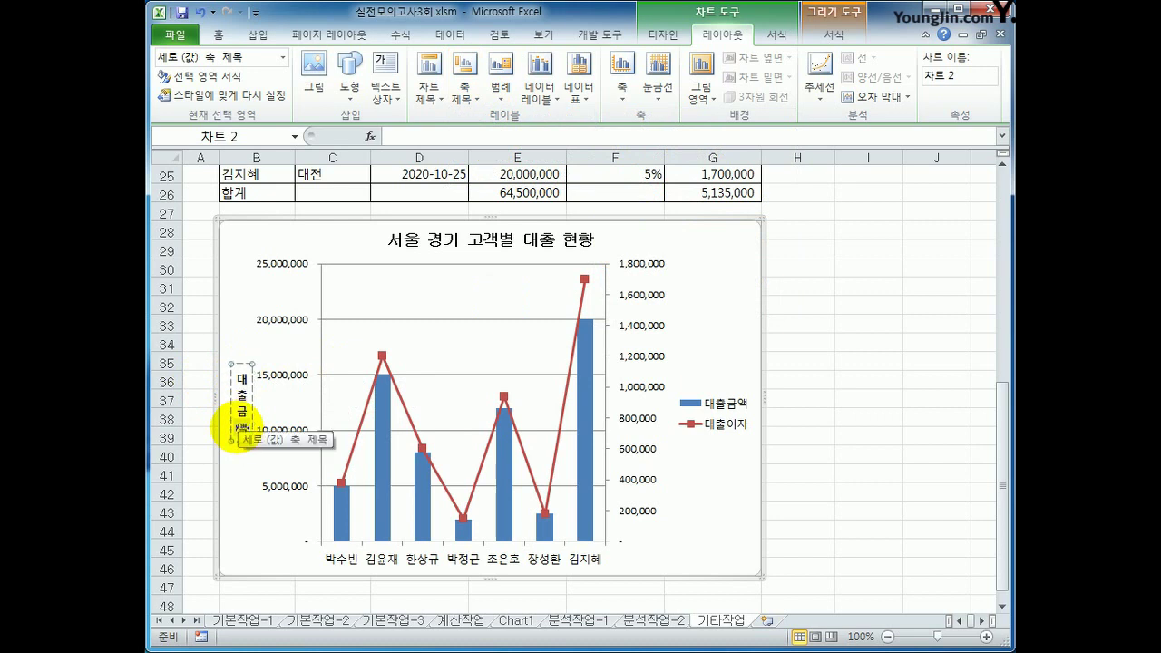
click(239, 365)
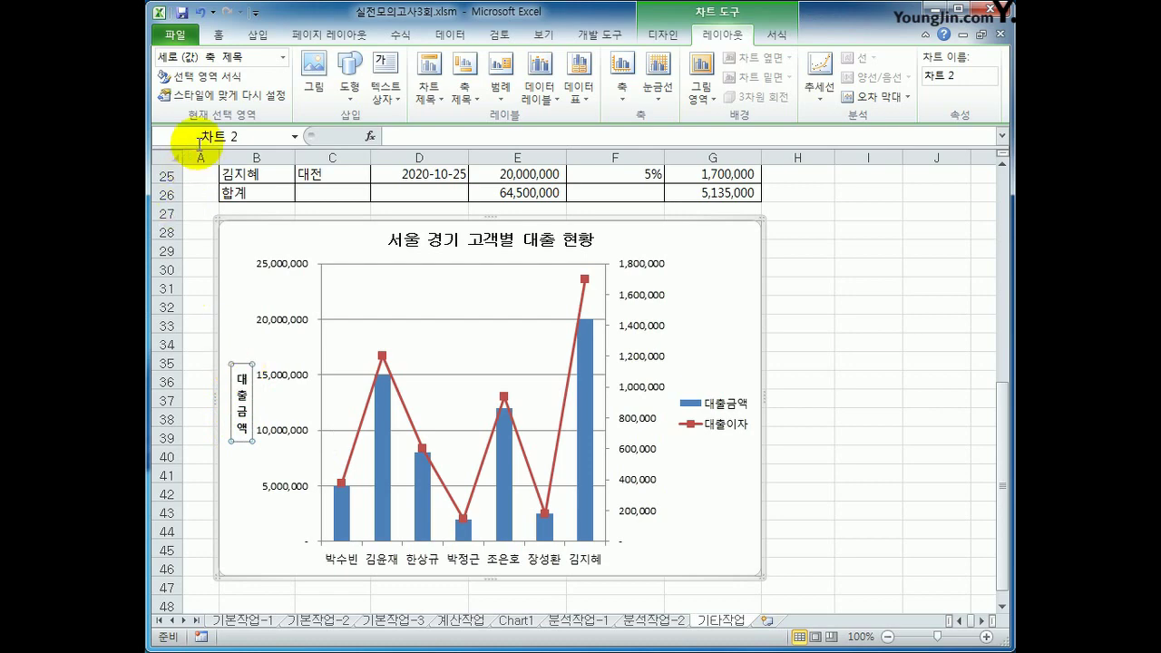
Format the 대출금액 axis title in the 굴림 font at size 11.
click(221, 35)
click(358, 64)
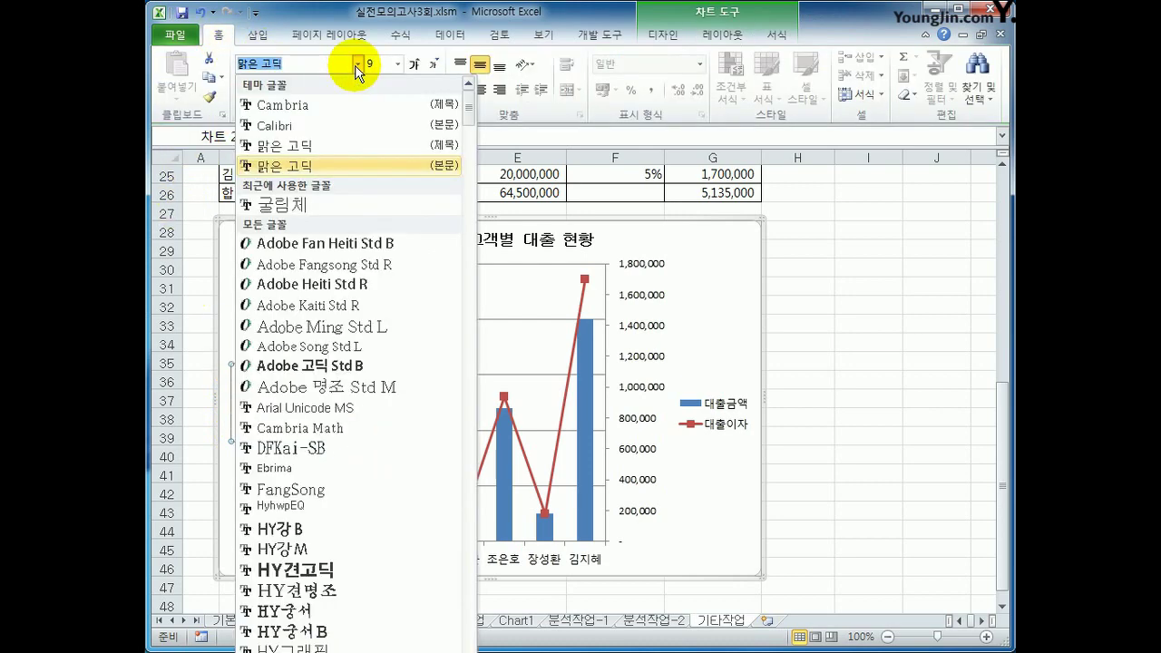
drag(473, 90, 468, 215)
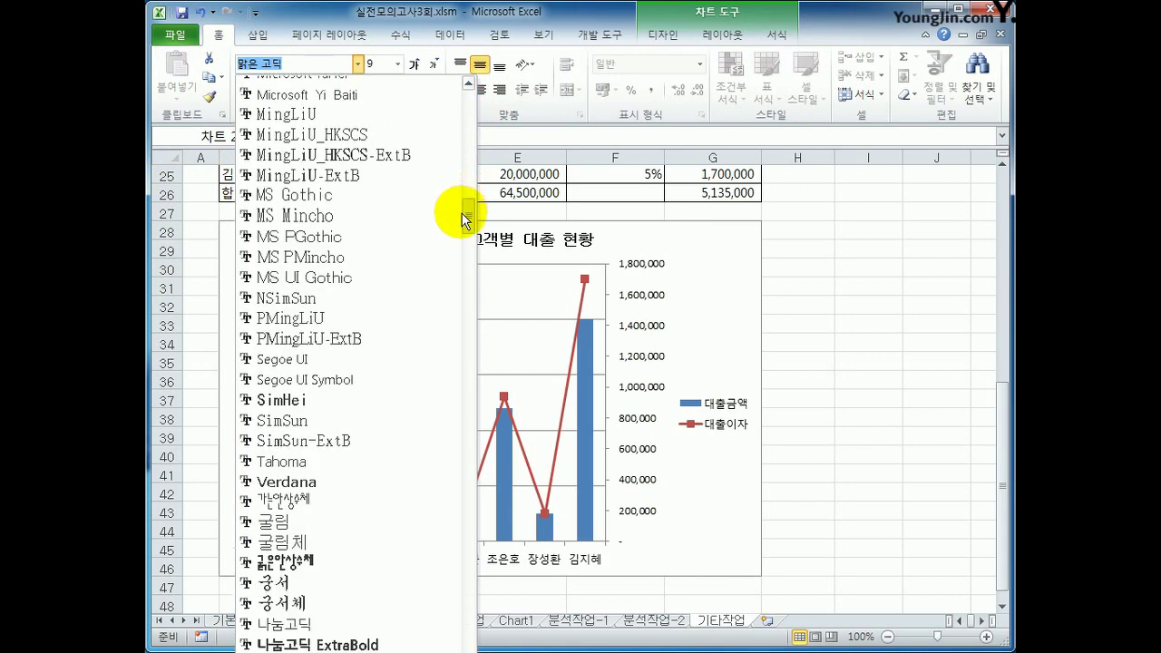
click(354, 522)
click(397, 63)
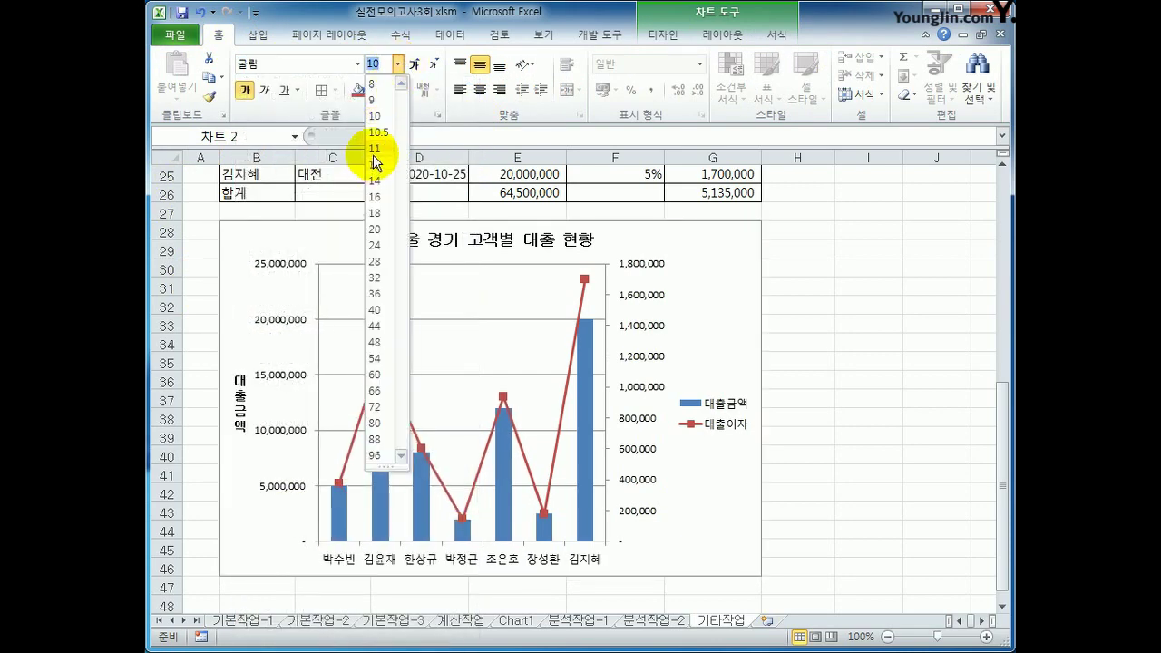
click(375, 148)
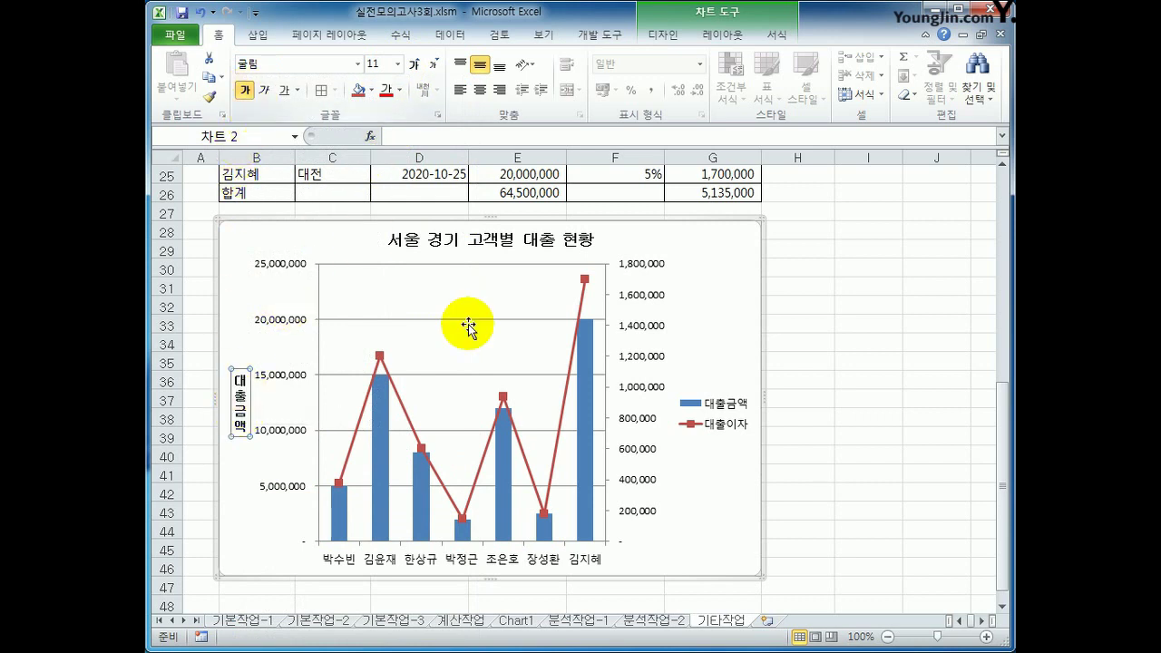
Add a secondary vertical axis title with vertical text reading "대출이자" to the loan chart.
click(709, 306)
click(704, 32)
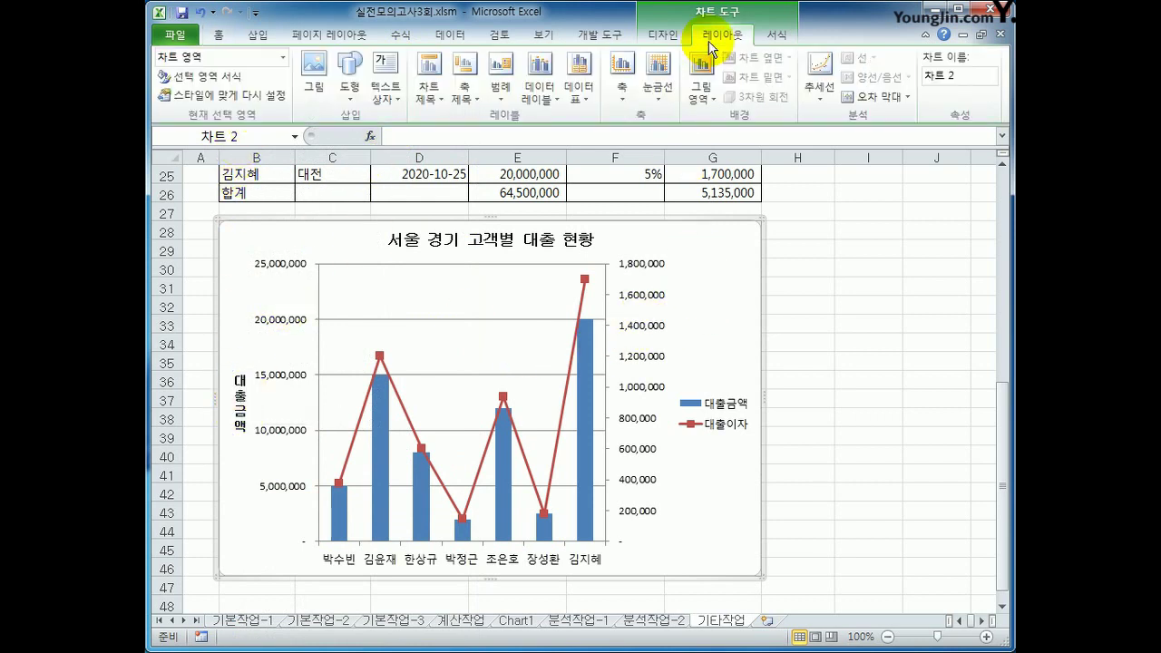
click(463, 90)
mouse_move(505, 185)
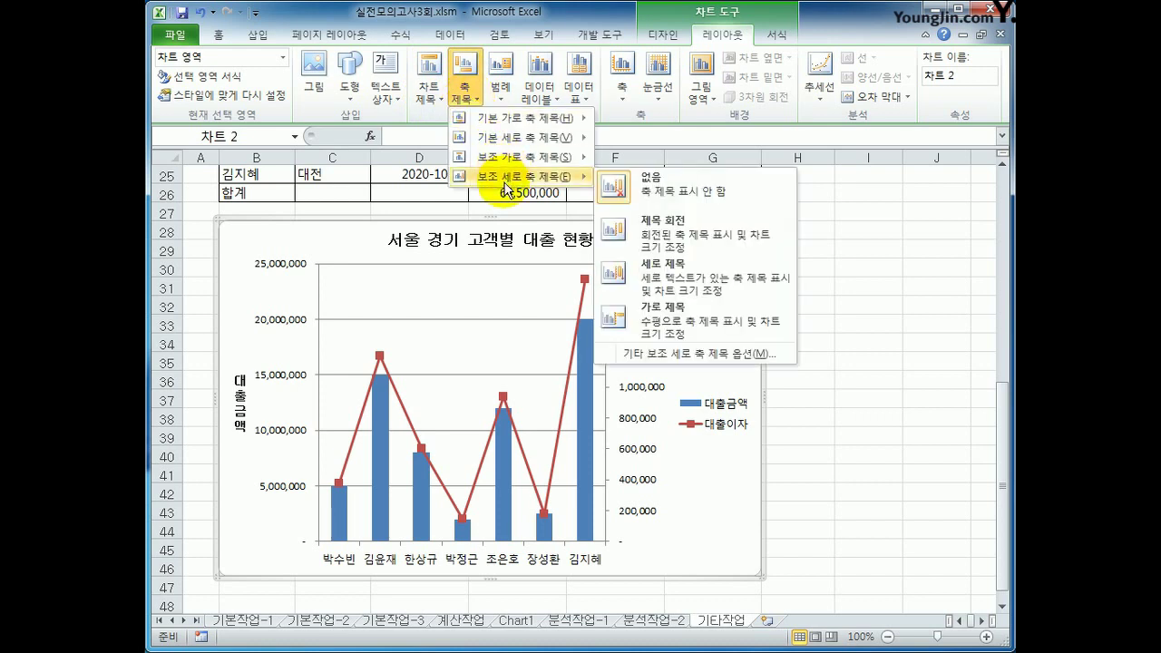
click(676, 272)
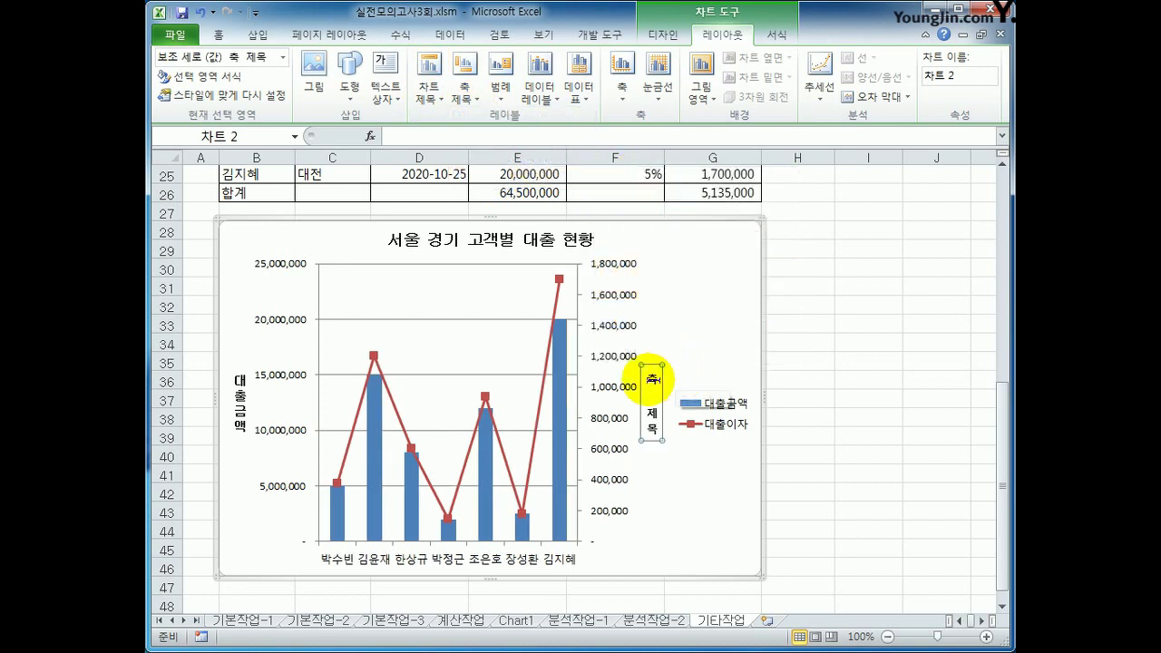
drag(650, 374, 653, 453)
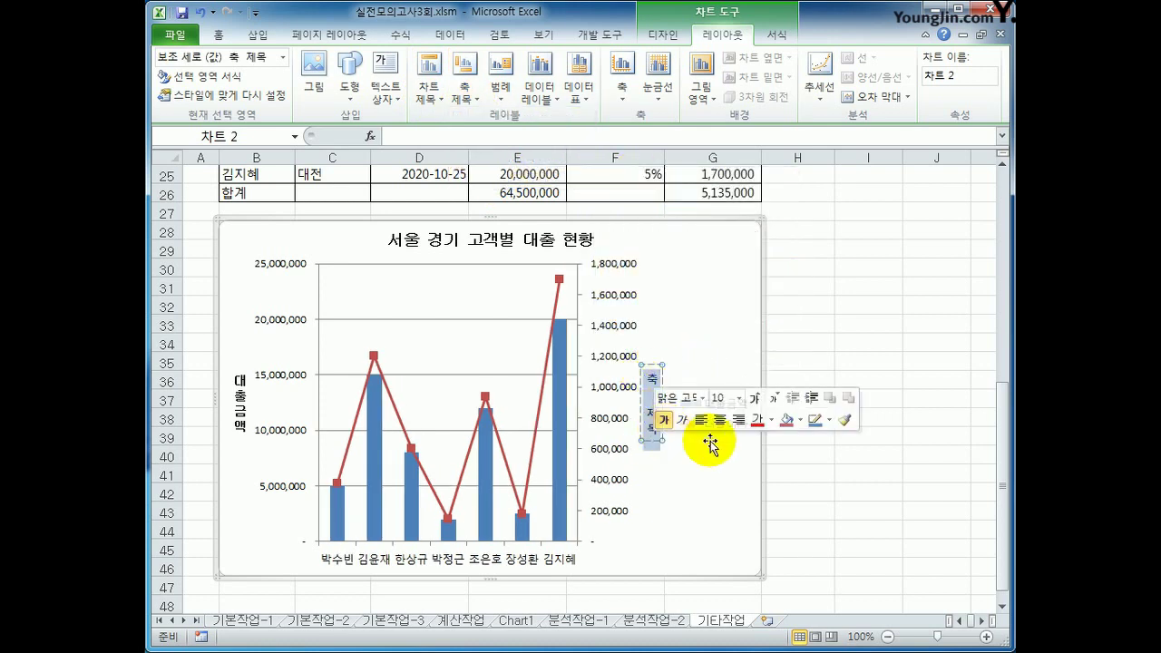
text(대출이자)
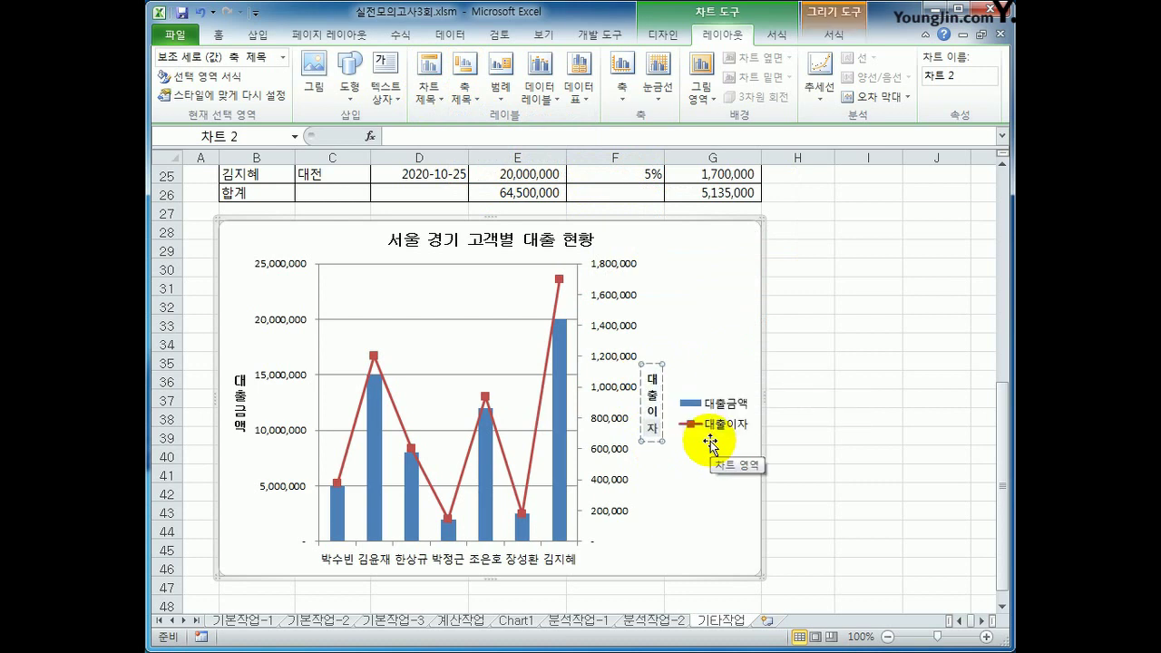
click(646, 363)
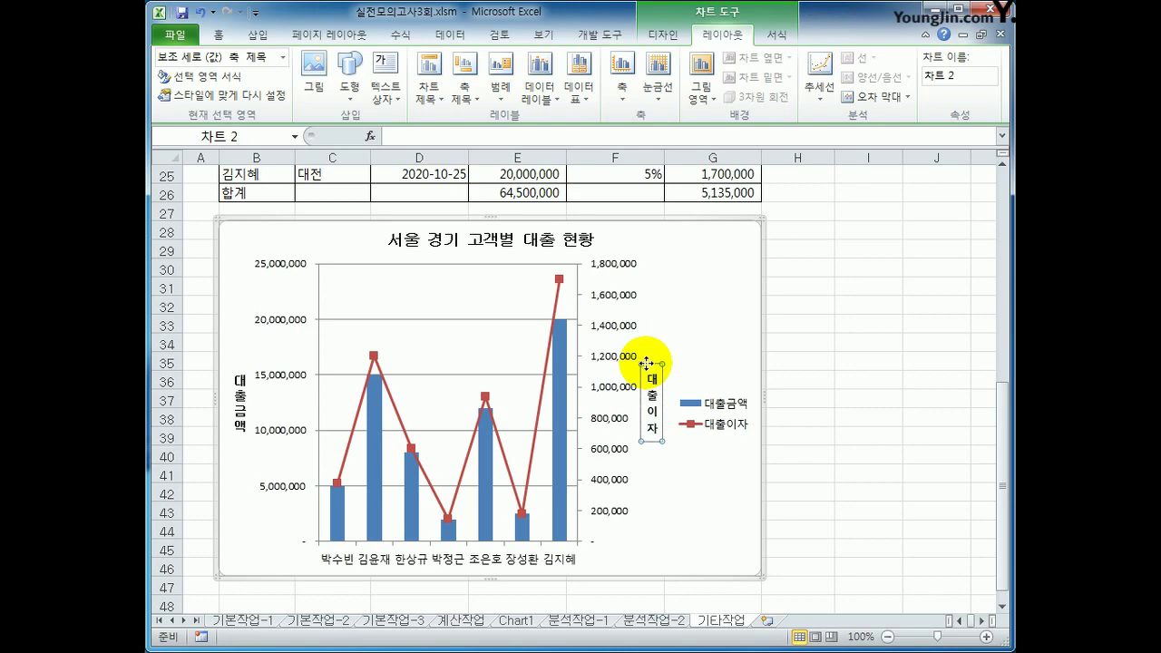
Format the 대출이자 axis title in the 굴림 font at size 11.
click(218, 35)
click(358, 63)
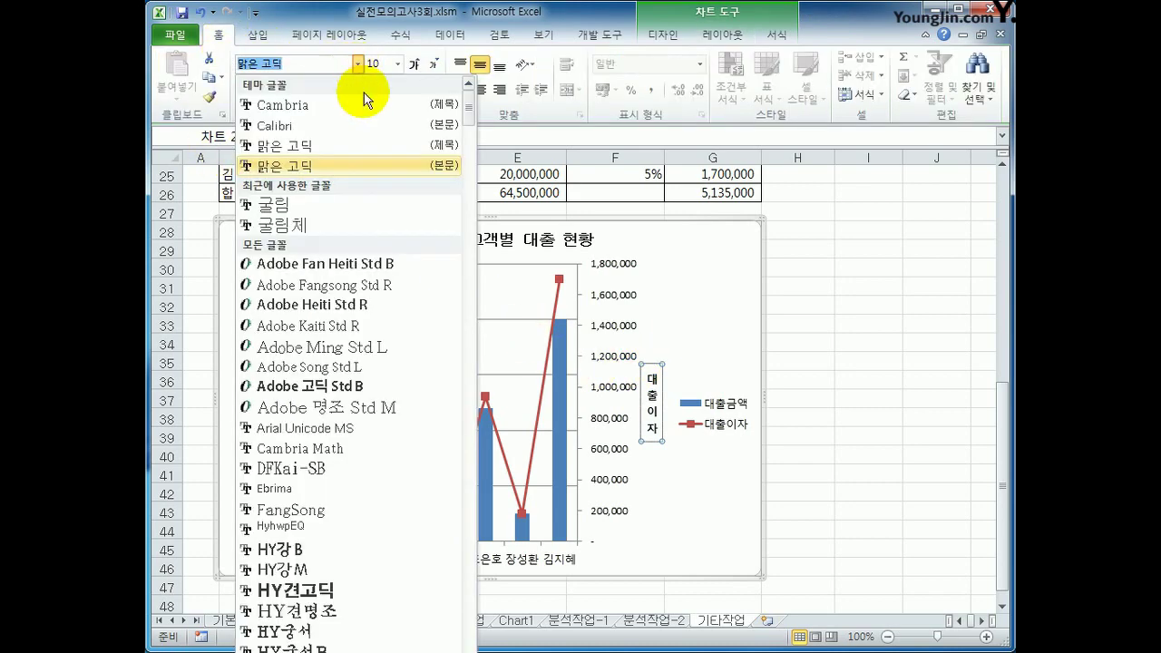
click(350, 207)
click(414, 65)
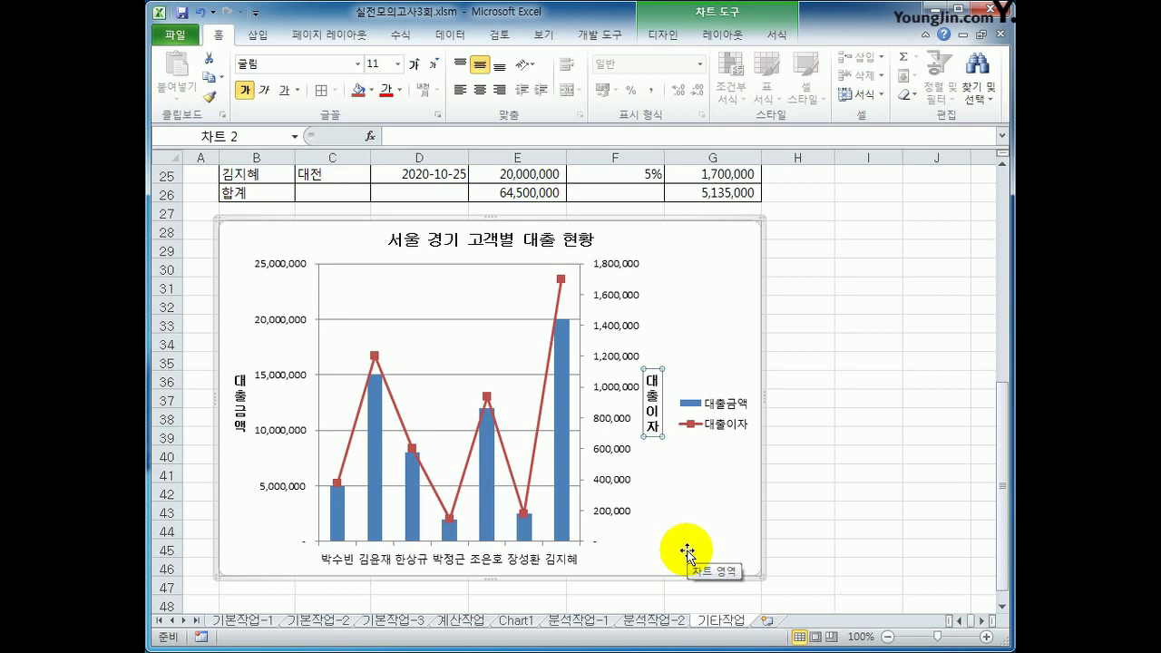
Place the loan chart's legend below the plot area.
click(743, 511)
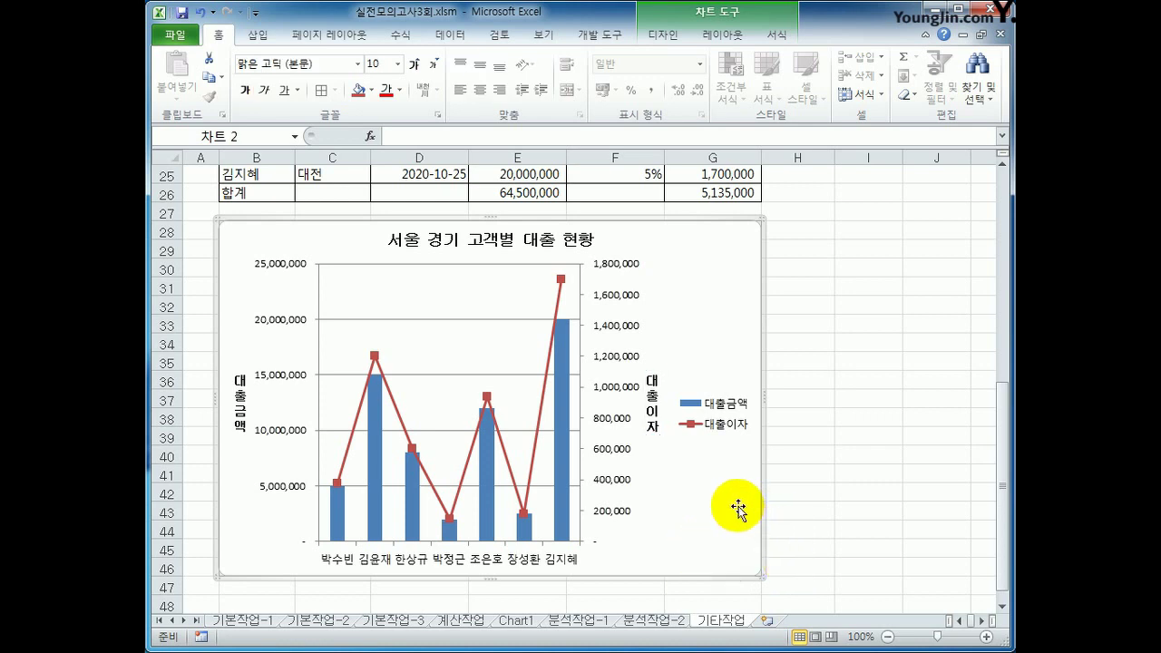
click(730, 42)
click(504, 79)
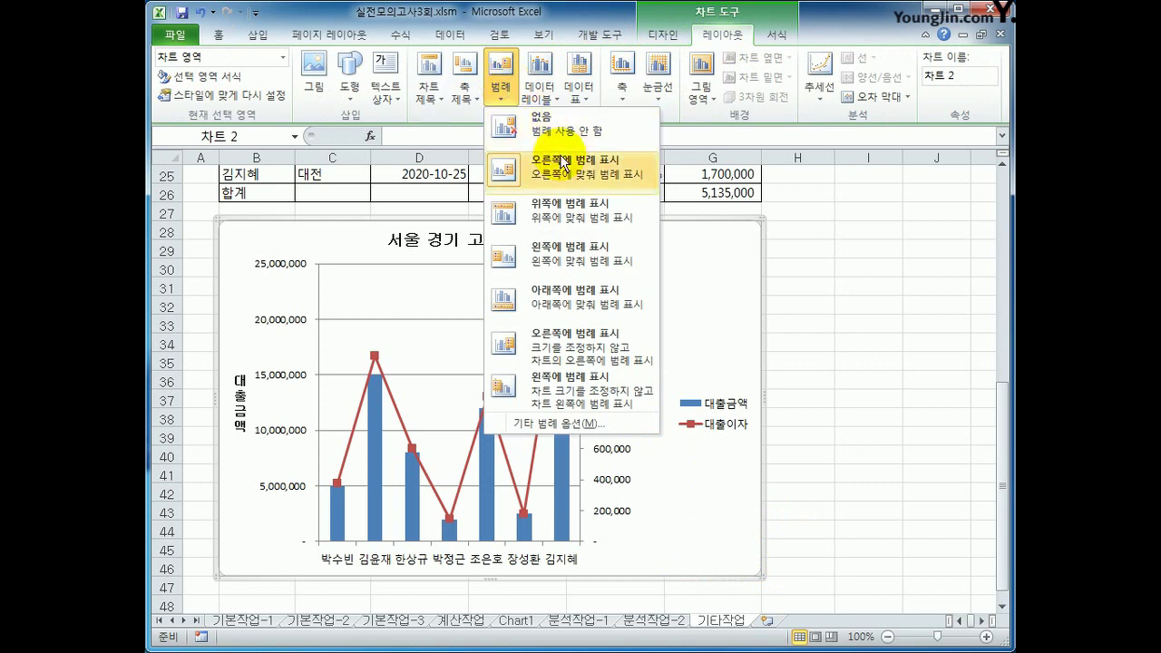
click(564, 302)
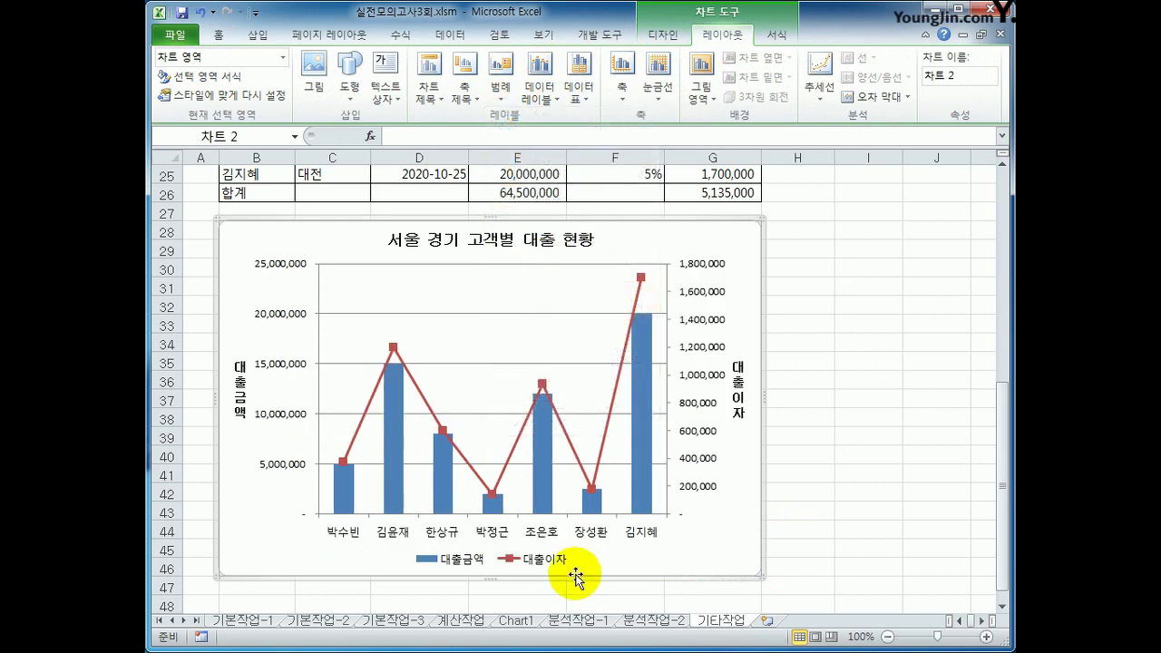
right_click(552, 564)
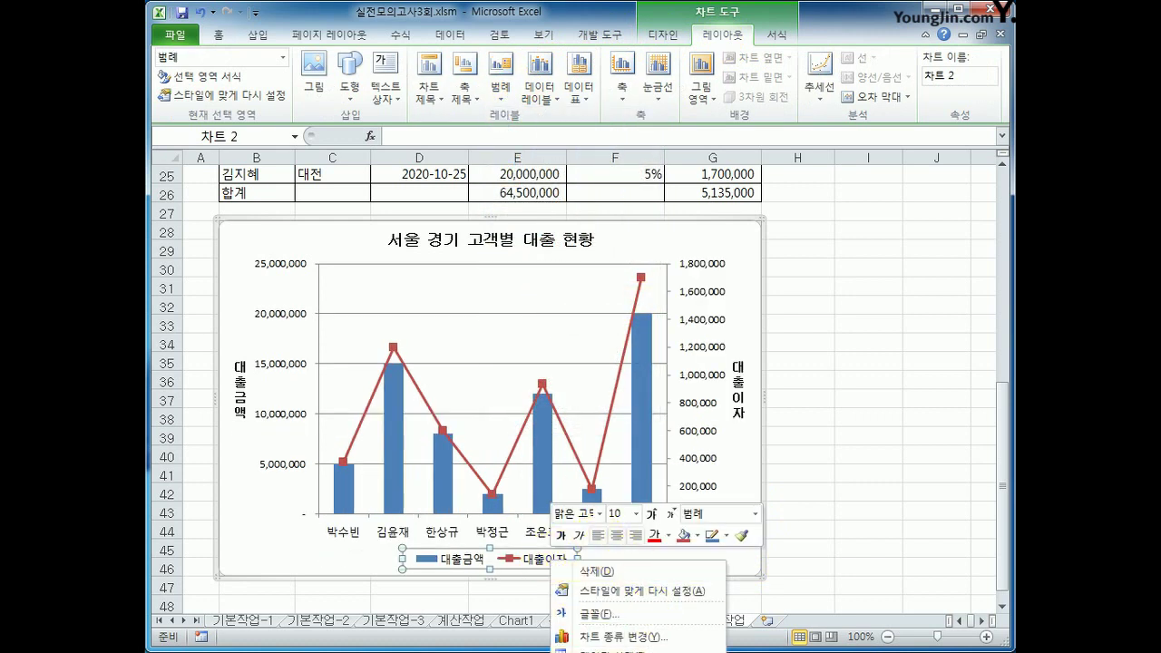
scroll(839, 424, down, 4)
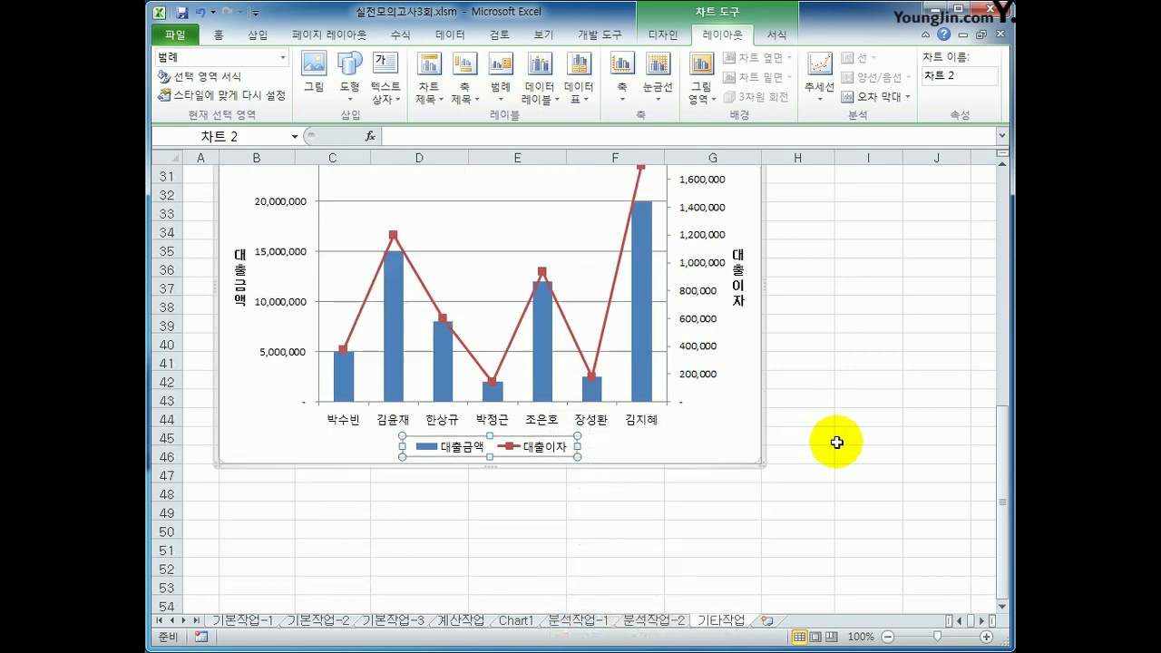
right_click(524, 339)
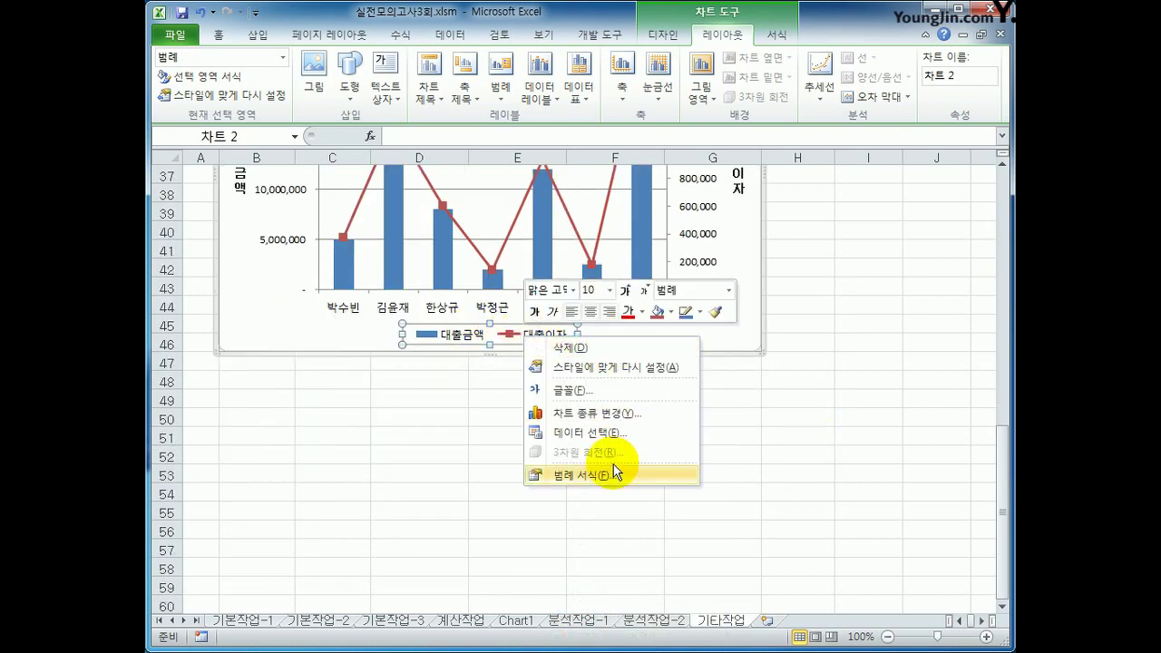
click(610, 477)
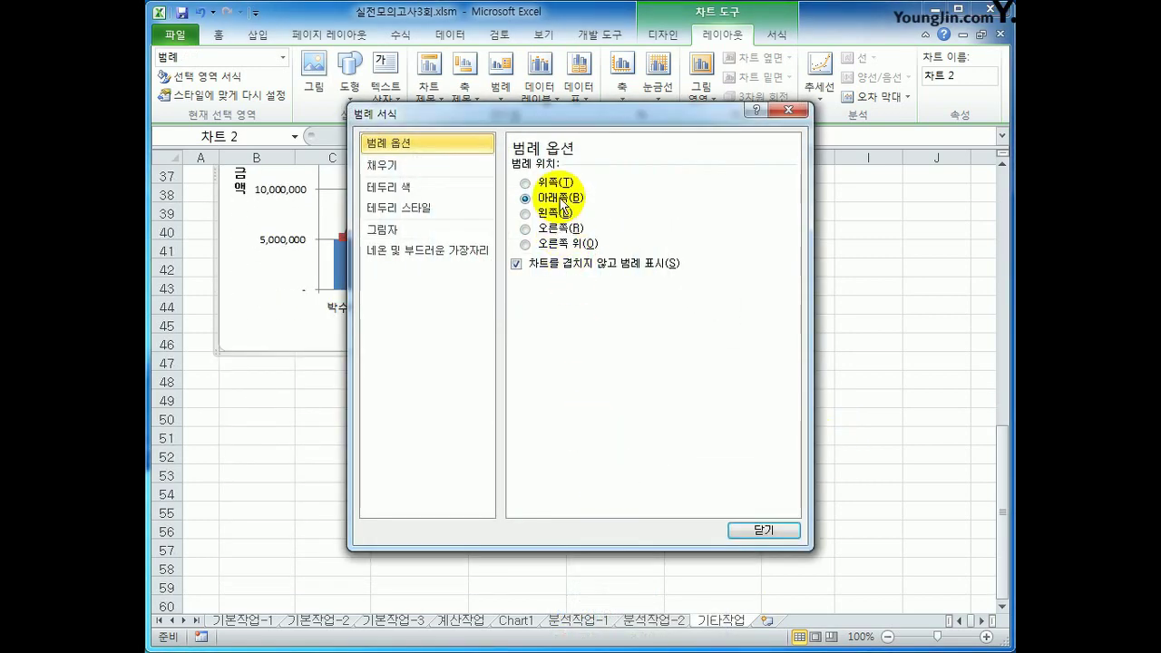
click(786, 536)
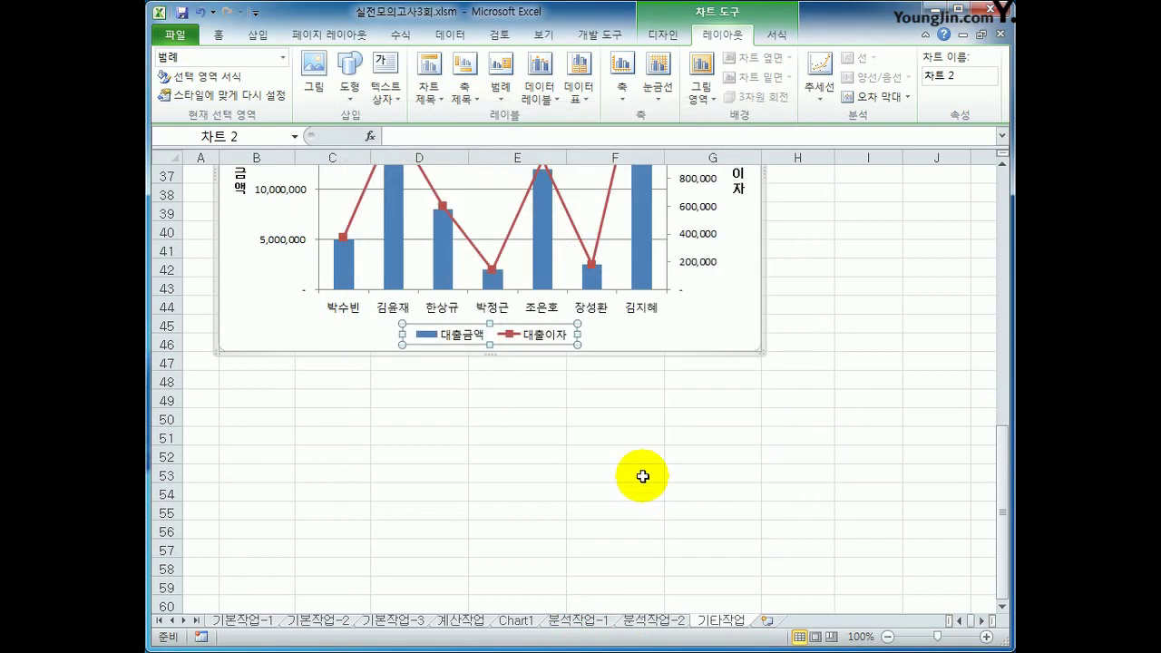
Apply the first 바깥쪽 shadow preset, with a 45° angle, to the chart legend.
right_click(529, 341)
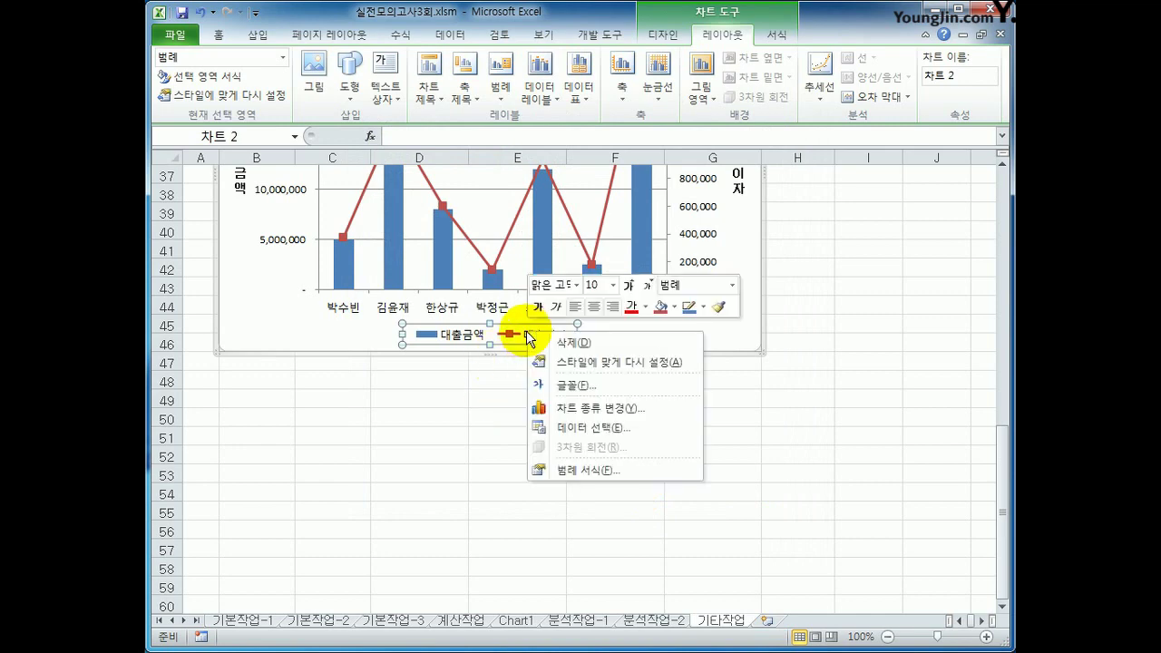
click(642, 481)
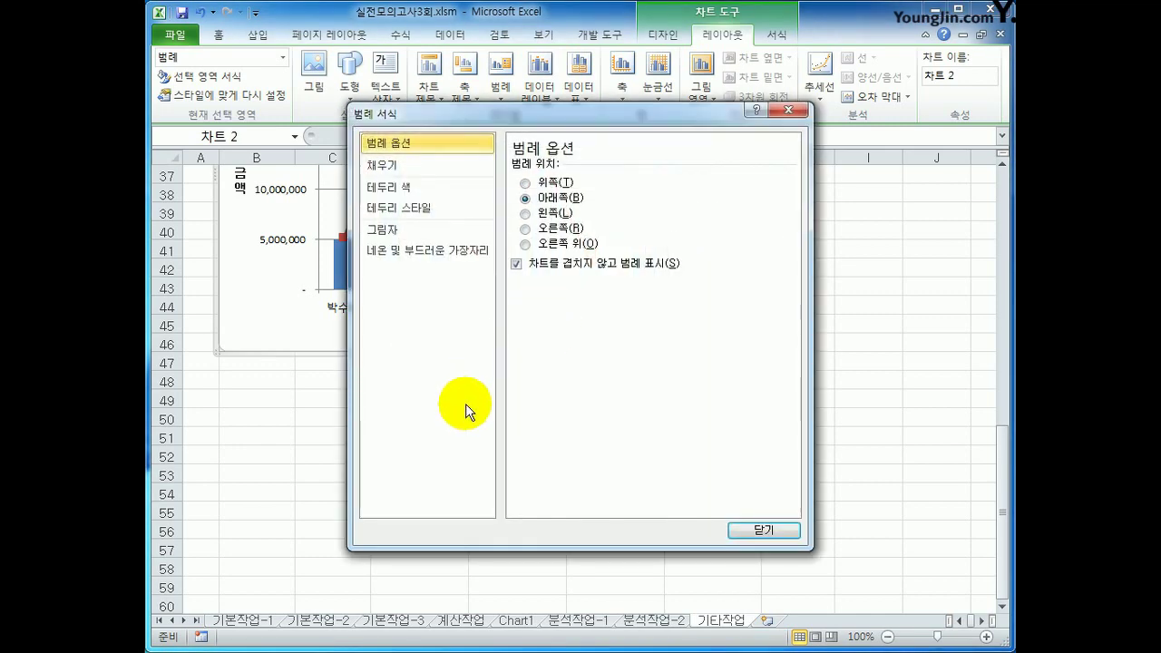
click(398, 234)
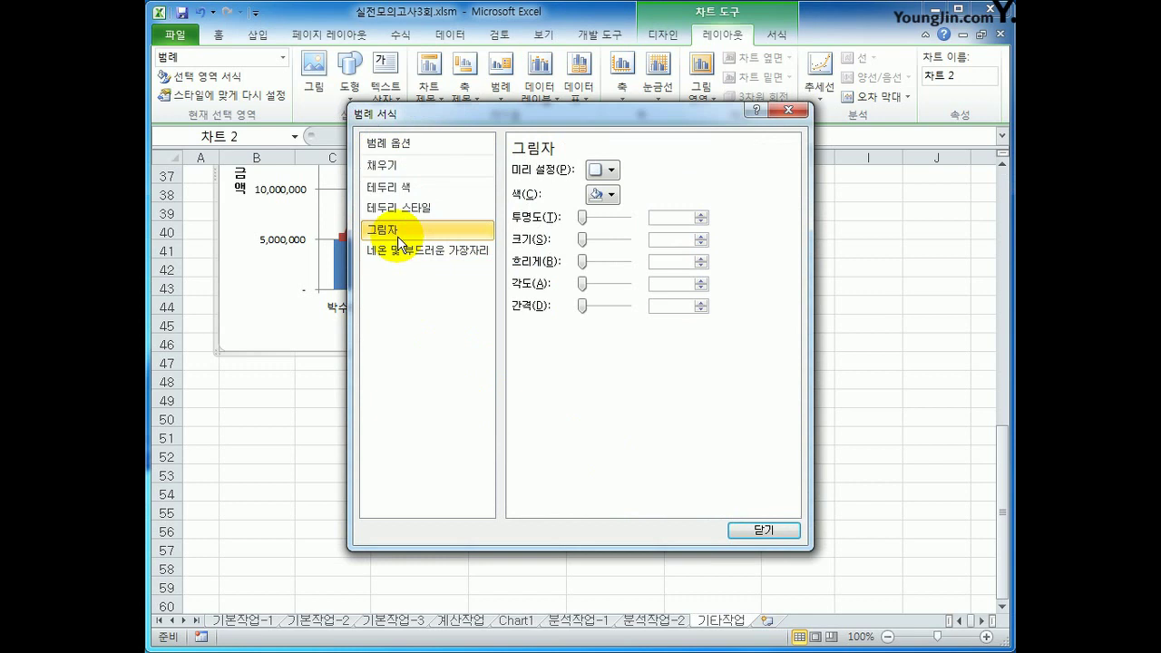
click(609, 170)
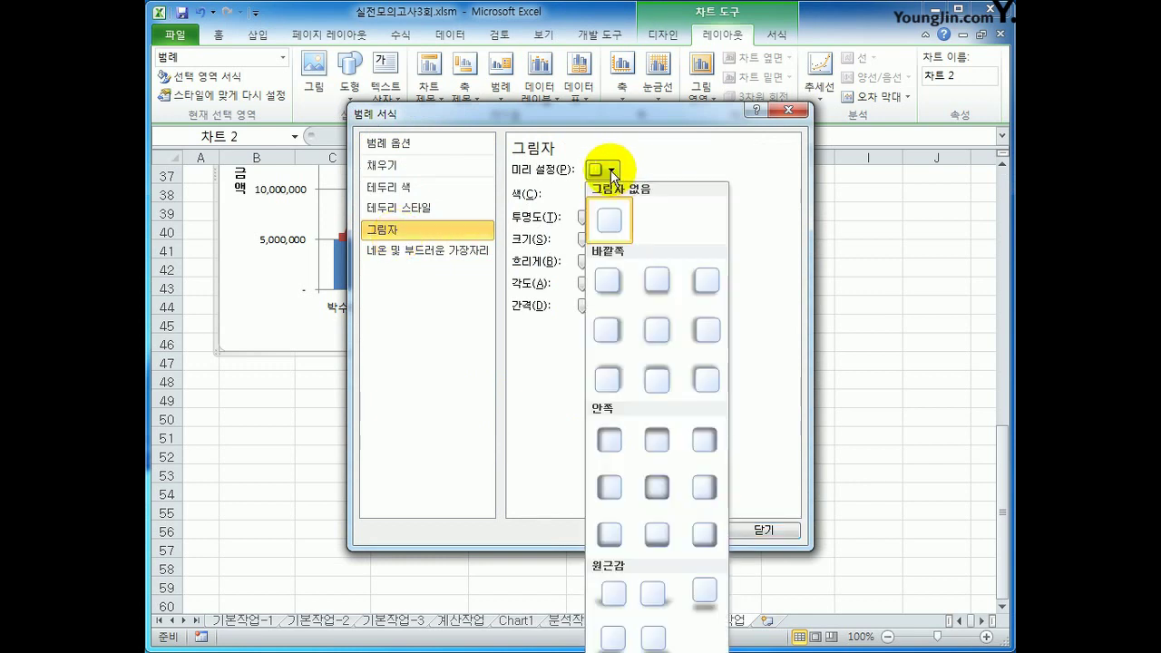
click(606, 283)
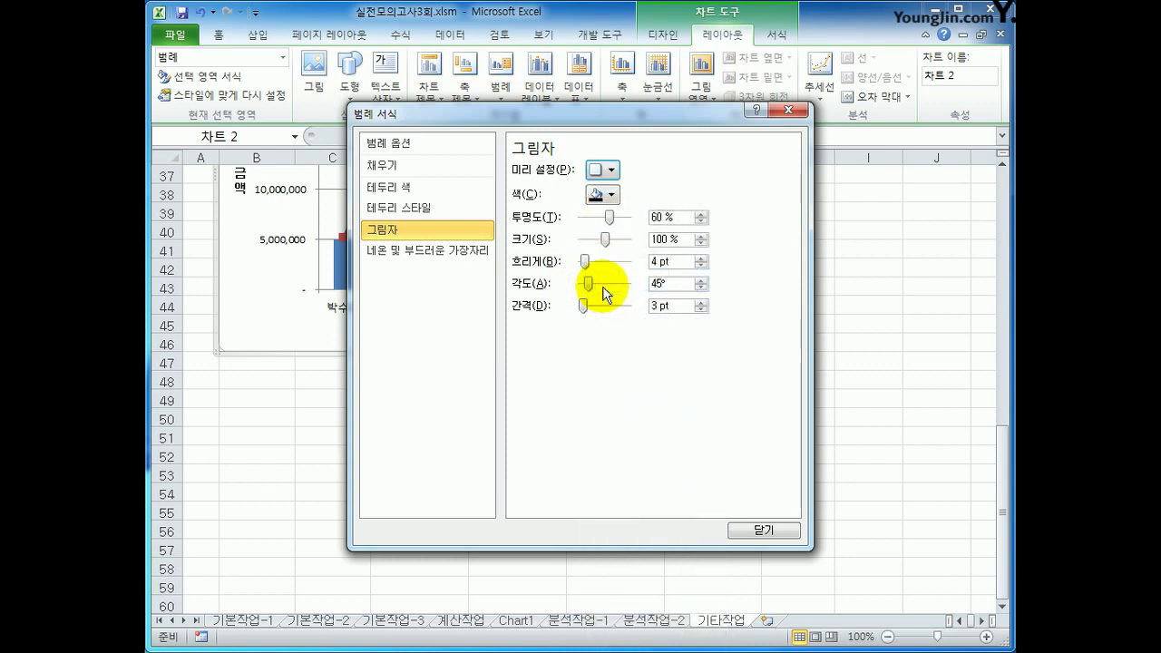
Give the legend a solid fill (단색 채우기) in 흰색, 배경 1.
click(452, 166)
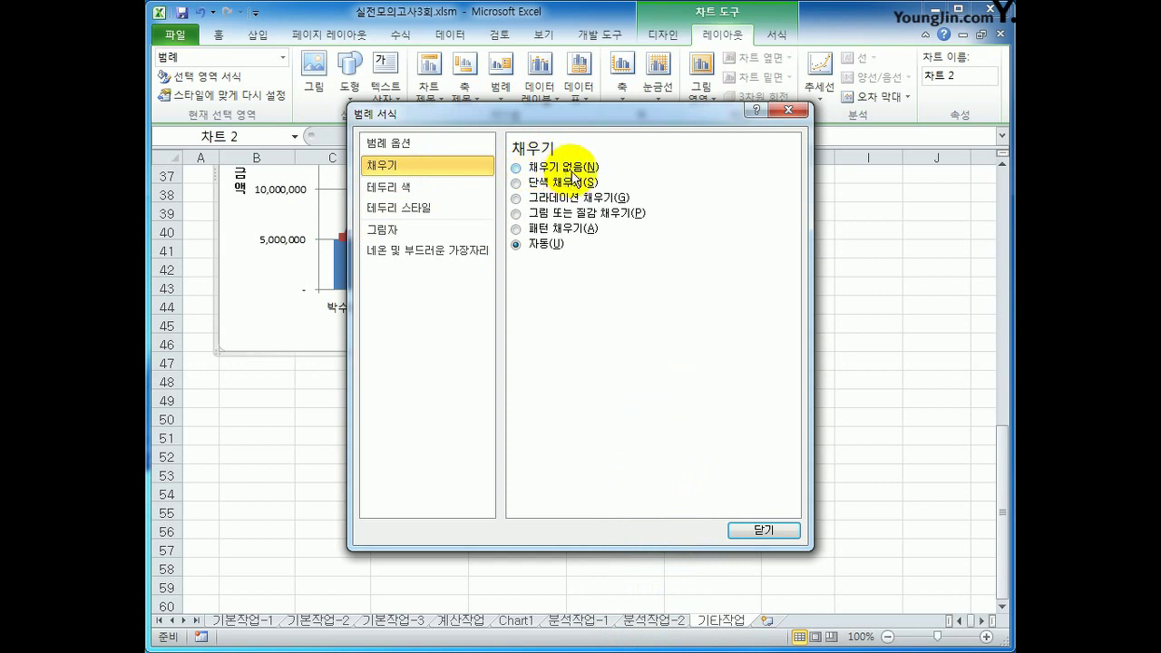
click(575, 186)
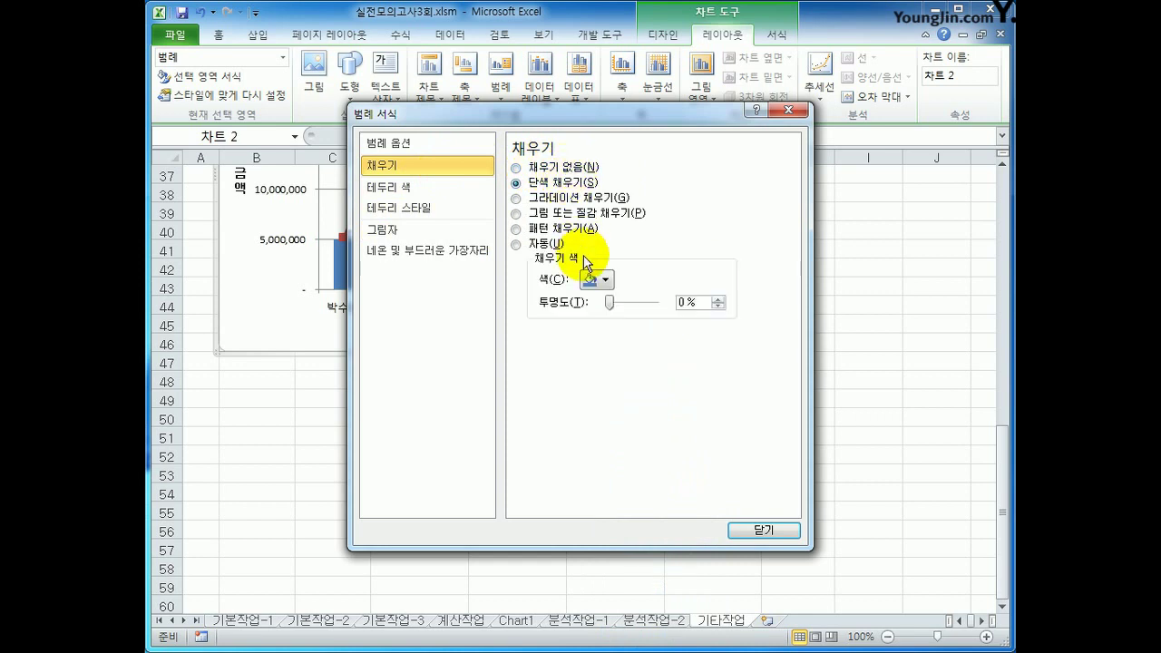
click(599, 279)
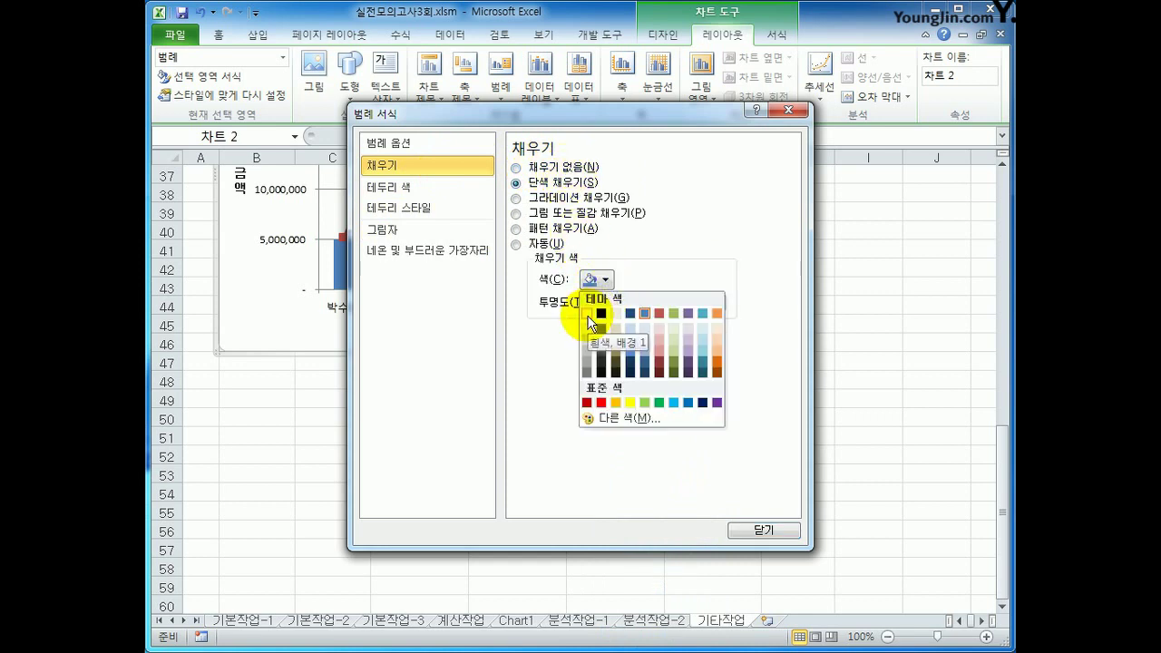
click(587, 316)
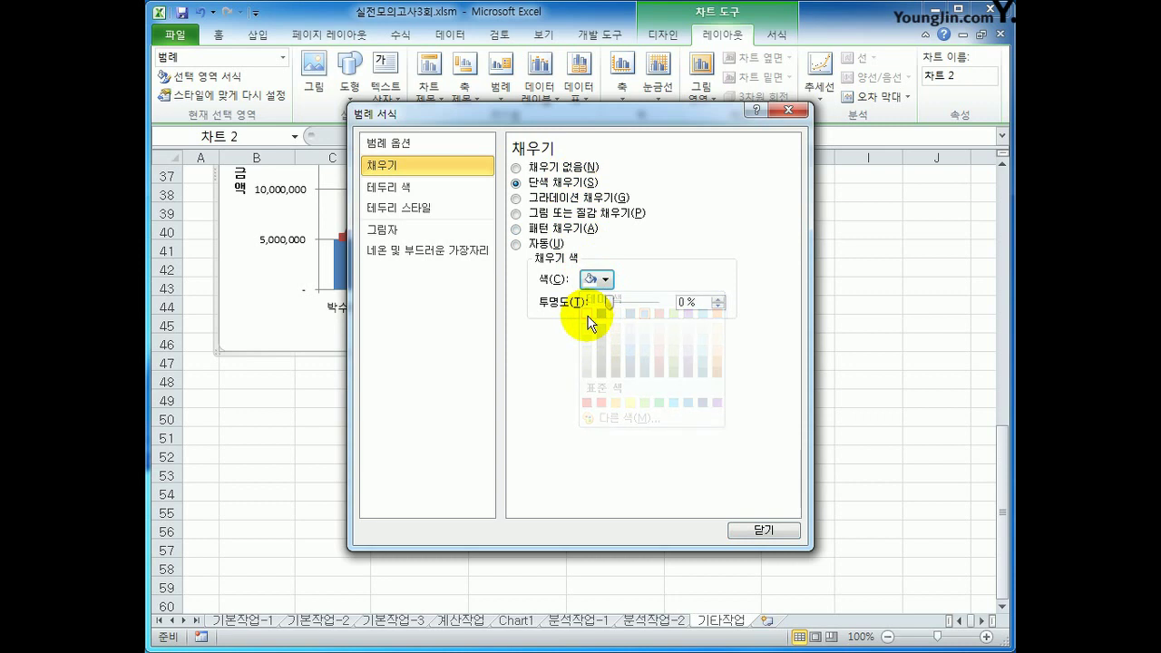
Give the legend a solid-line border (실선) and finish formatting the legend.
click(475, 190)
click(538, 184)
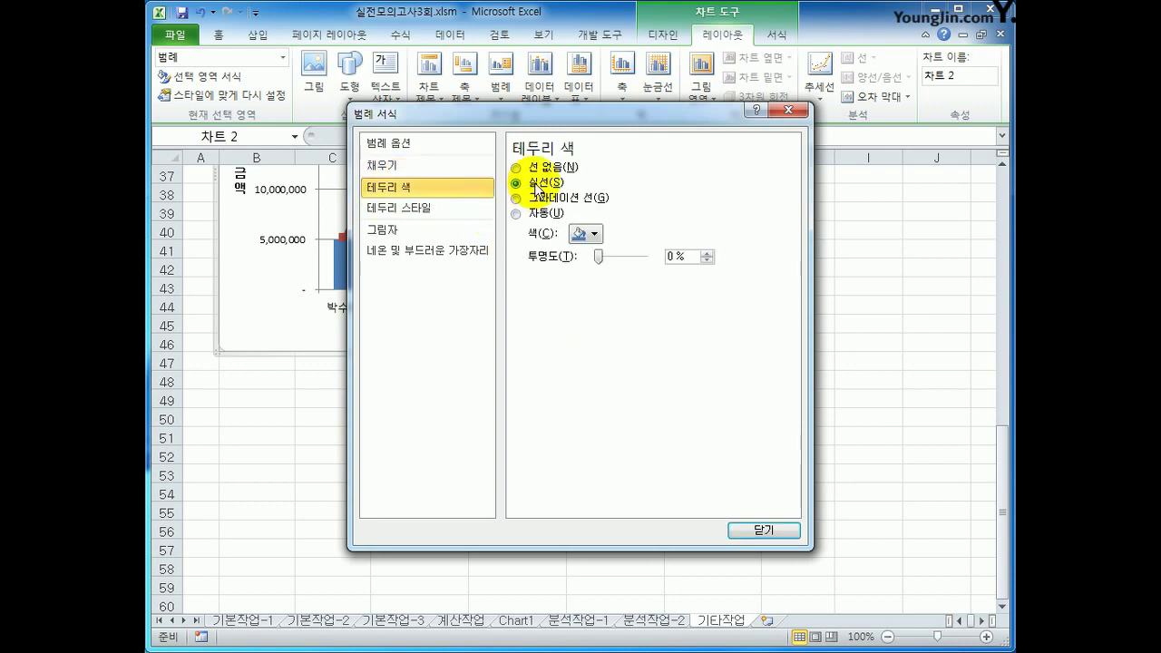
click(780, 533)
click(765, 438)
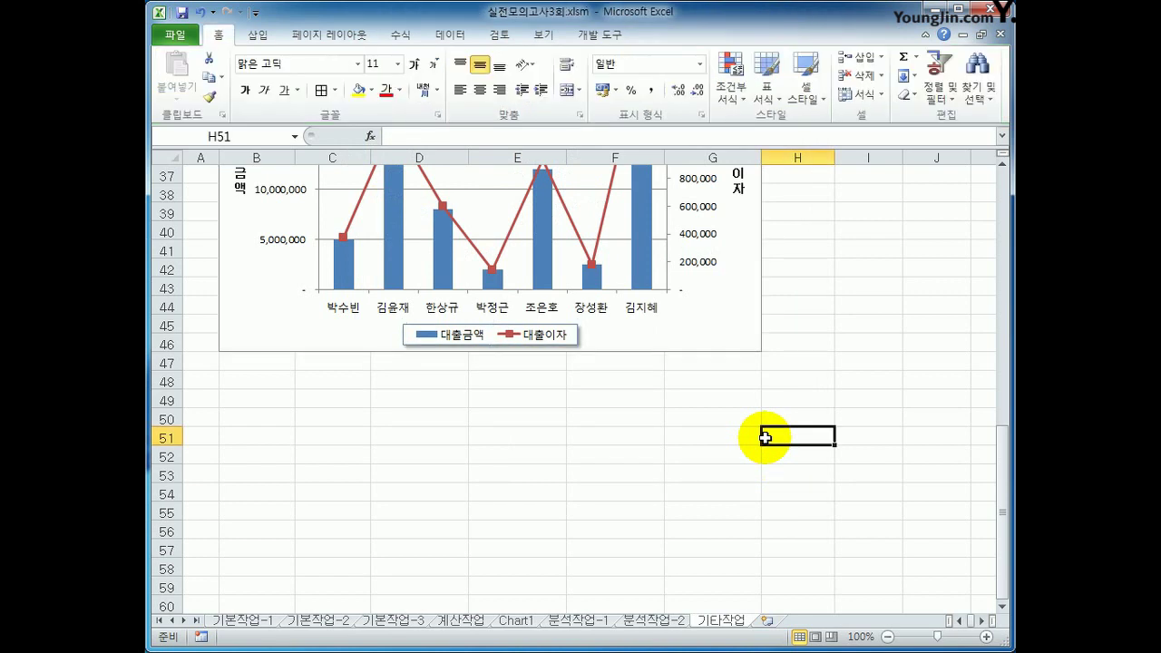
Add a data label to only the second customer's point in the 대출이자 line series.
scroll(707, 508, up, 2)
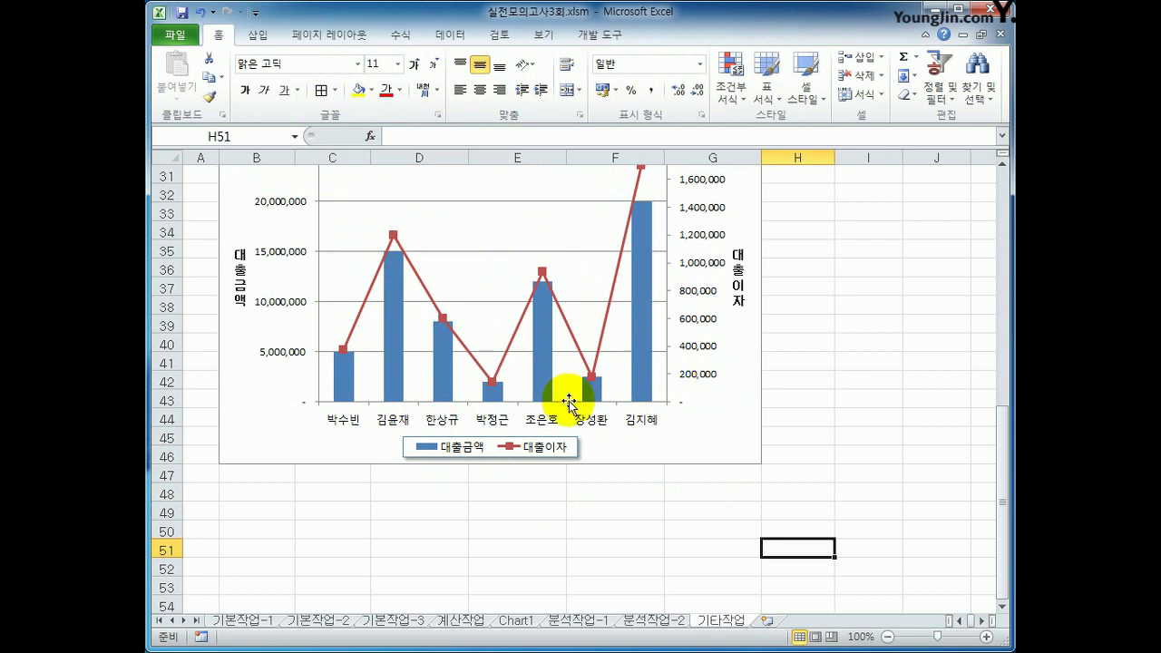
mouse_move(399, 242)
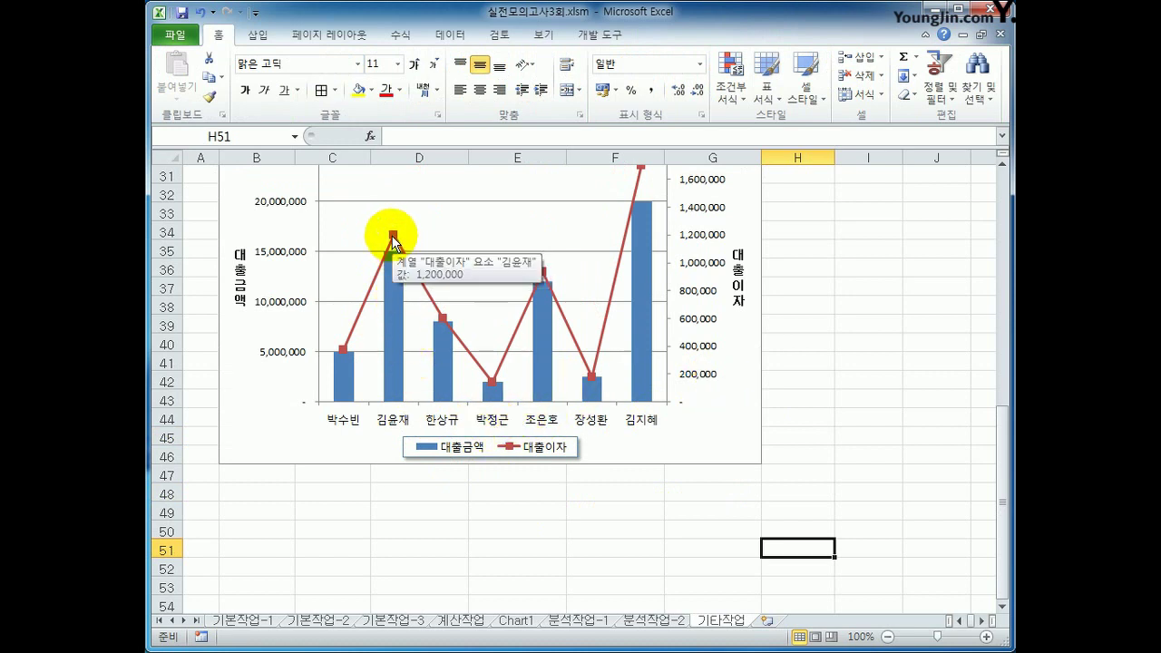
click(393, 237)
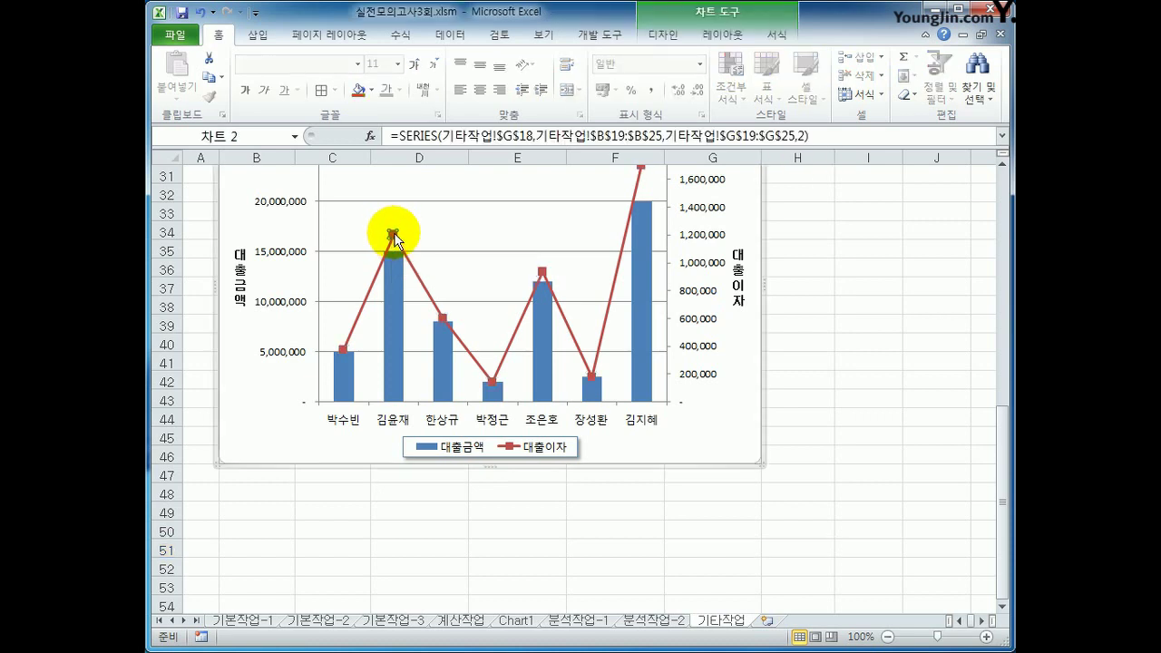
right_click(394, 237)
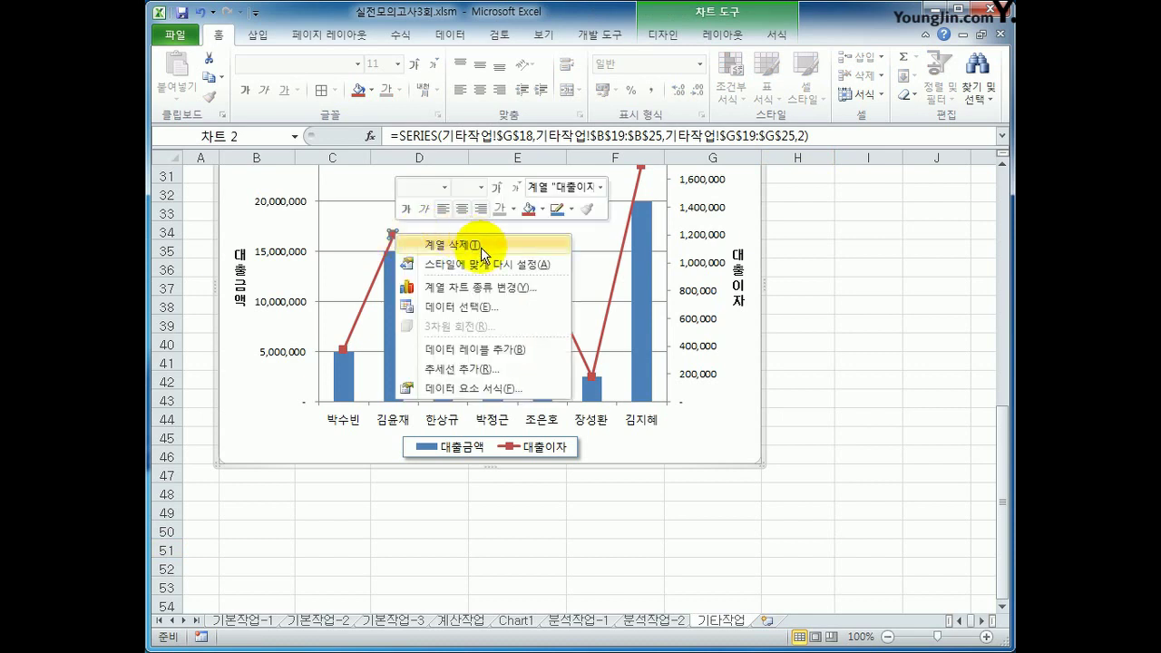
click(493, 351)
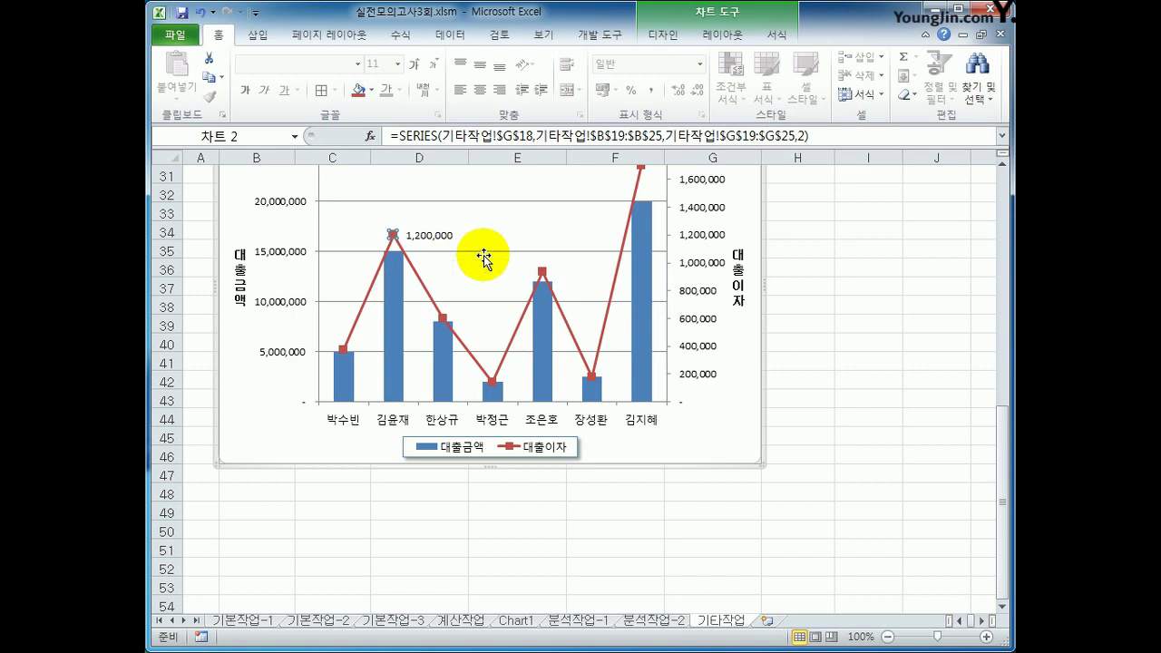
Format the 대출이자 data label in the 굴림체 font at size 10.
click(427, 238)
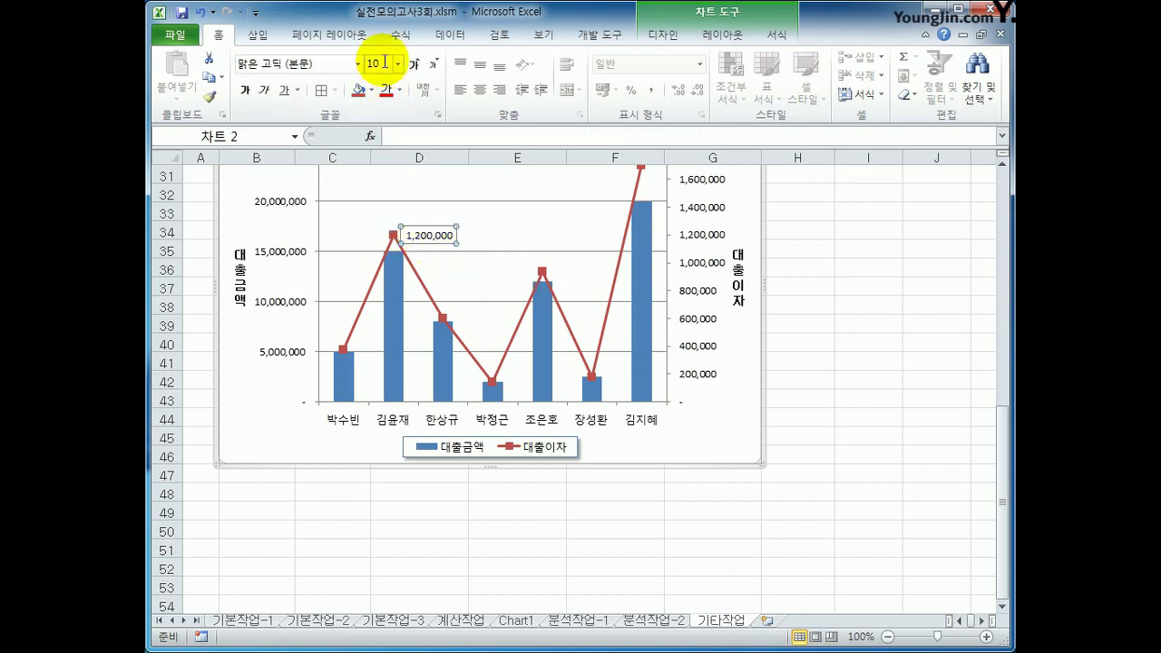
click(357, 63)
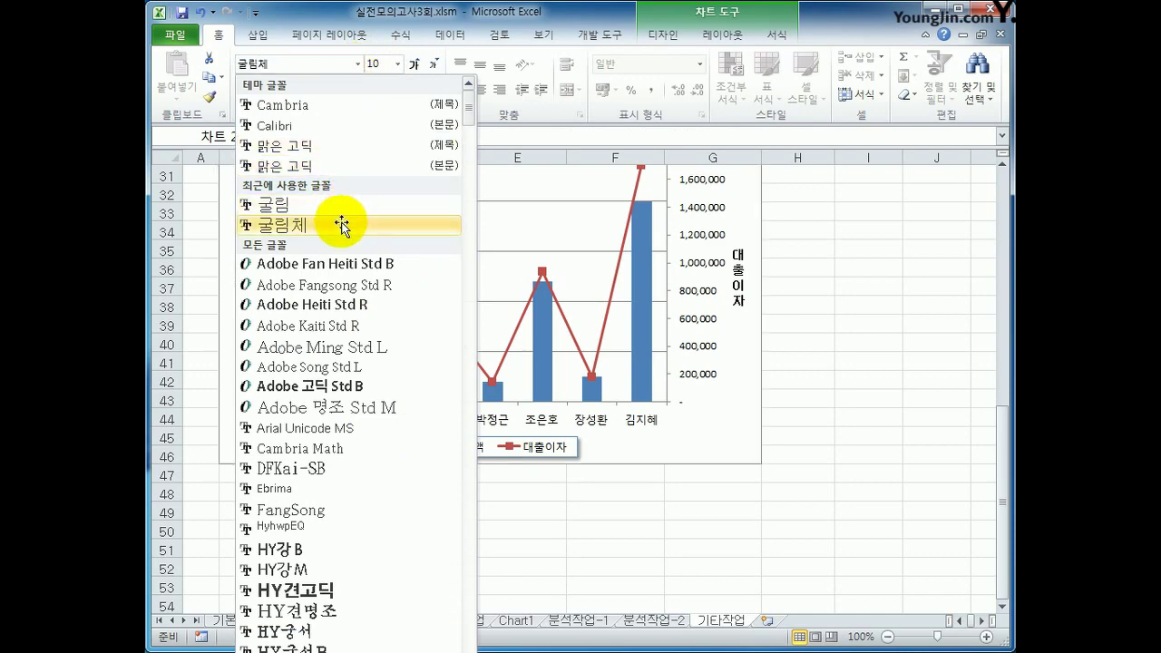
click(305, 225)
click(397, 65)
click(376, 116)
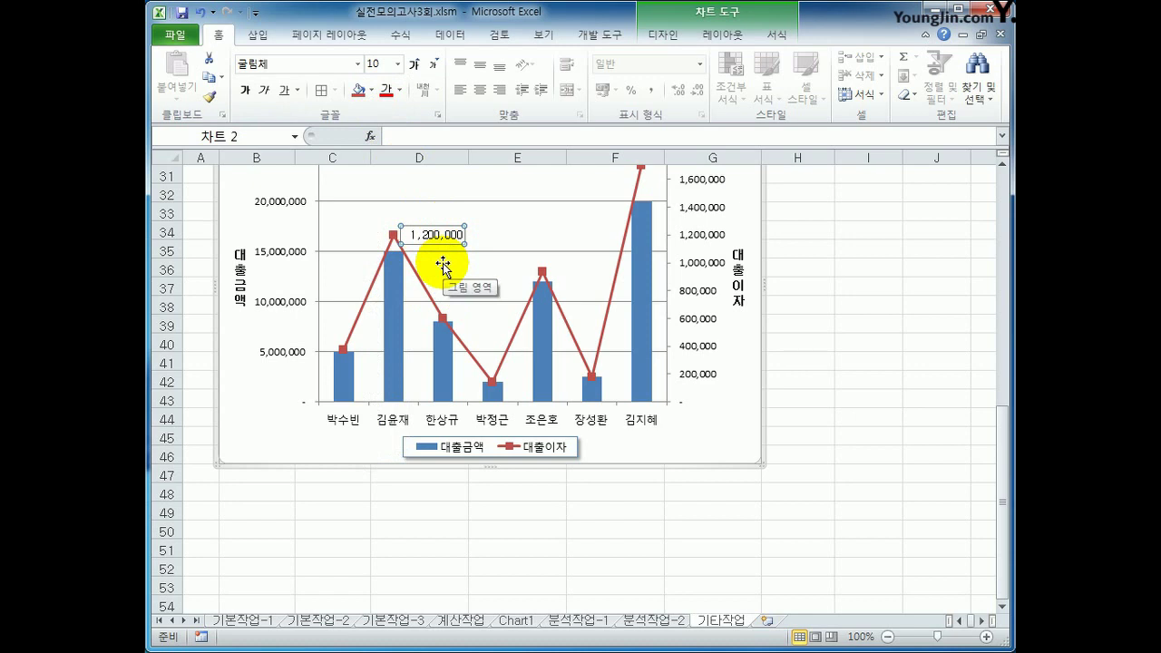
click(822, 385)
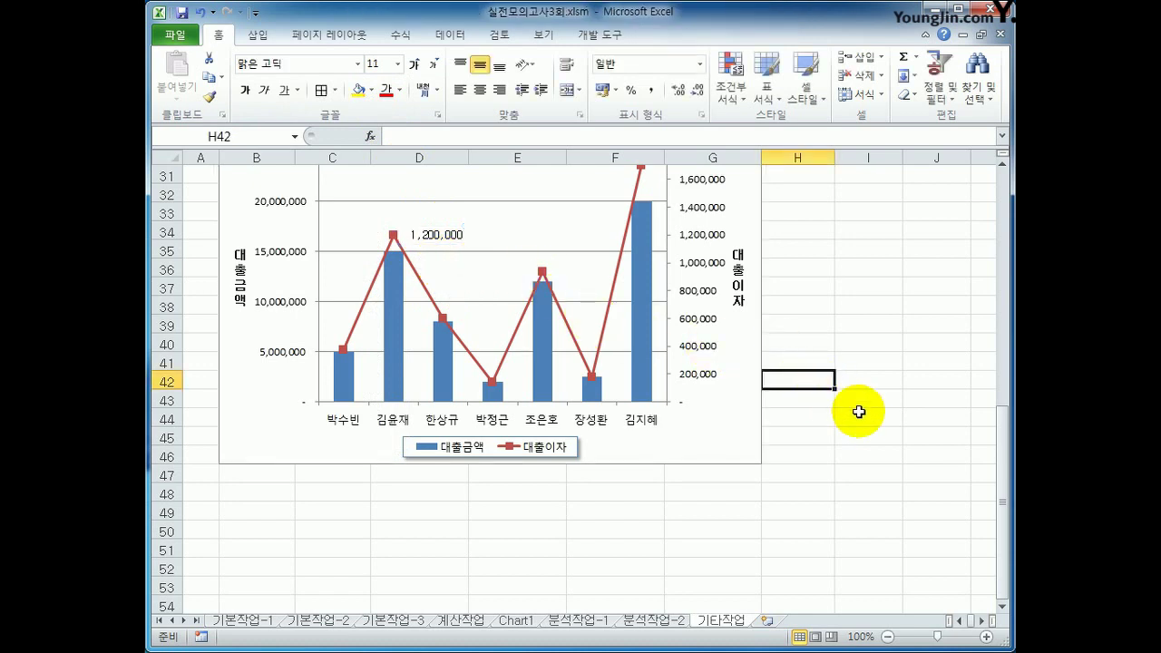
scroll(853, 415, up, 1)
scroll(862, 422, up, 1)
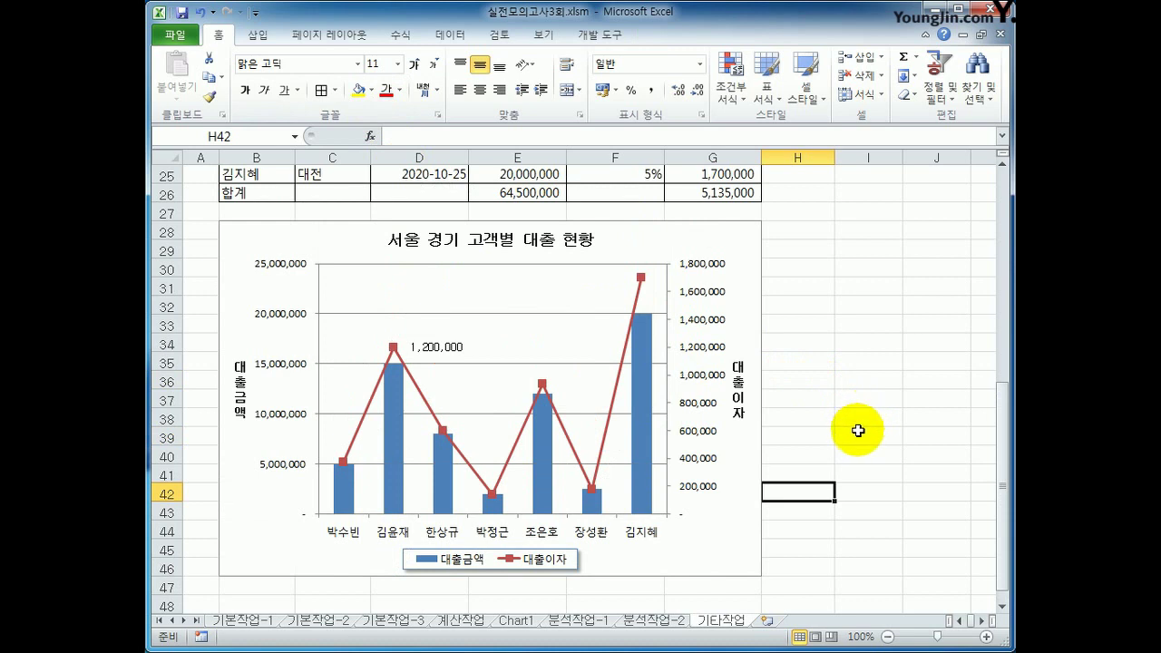